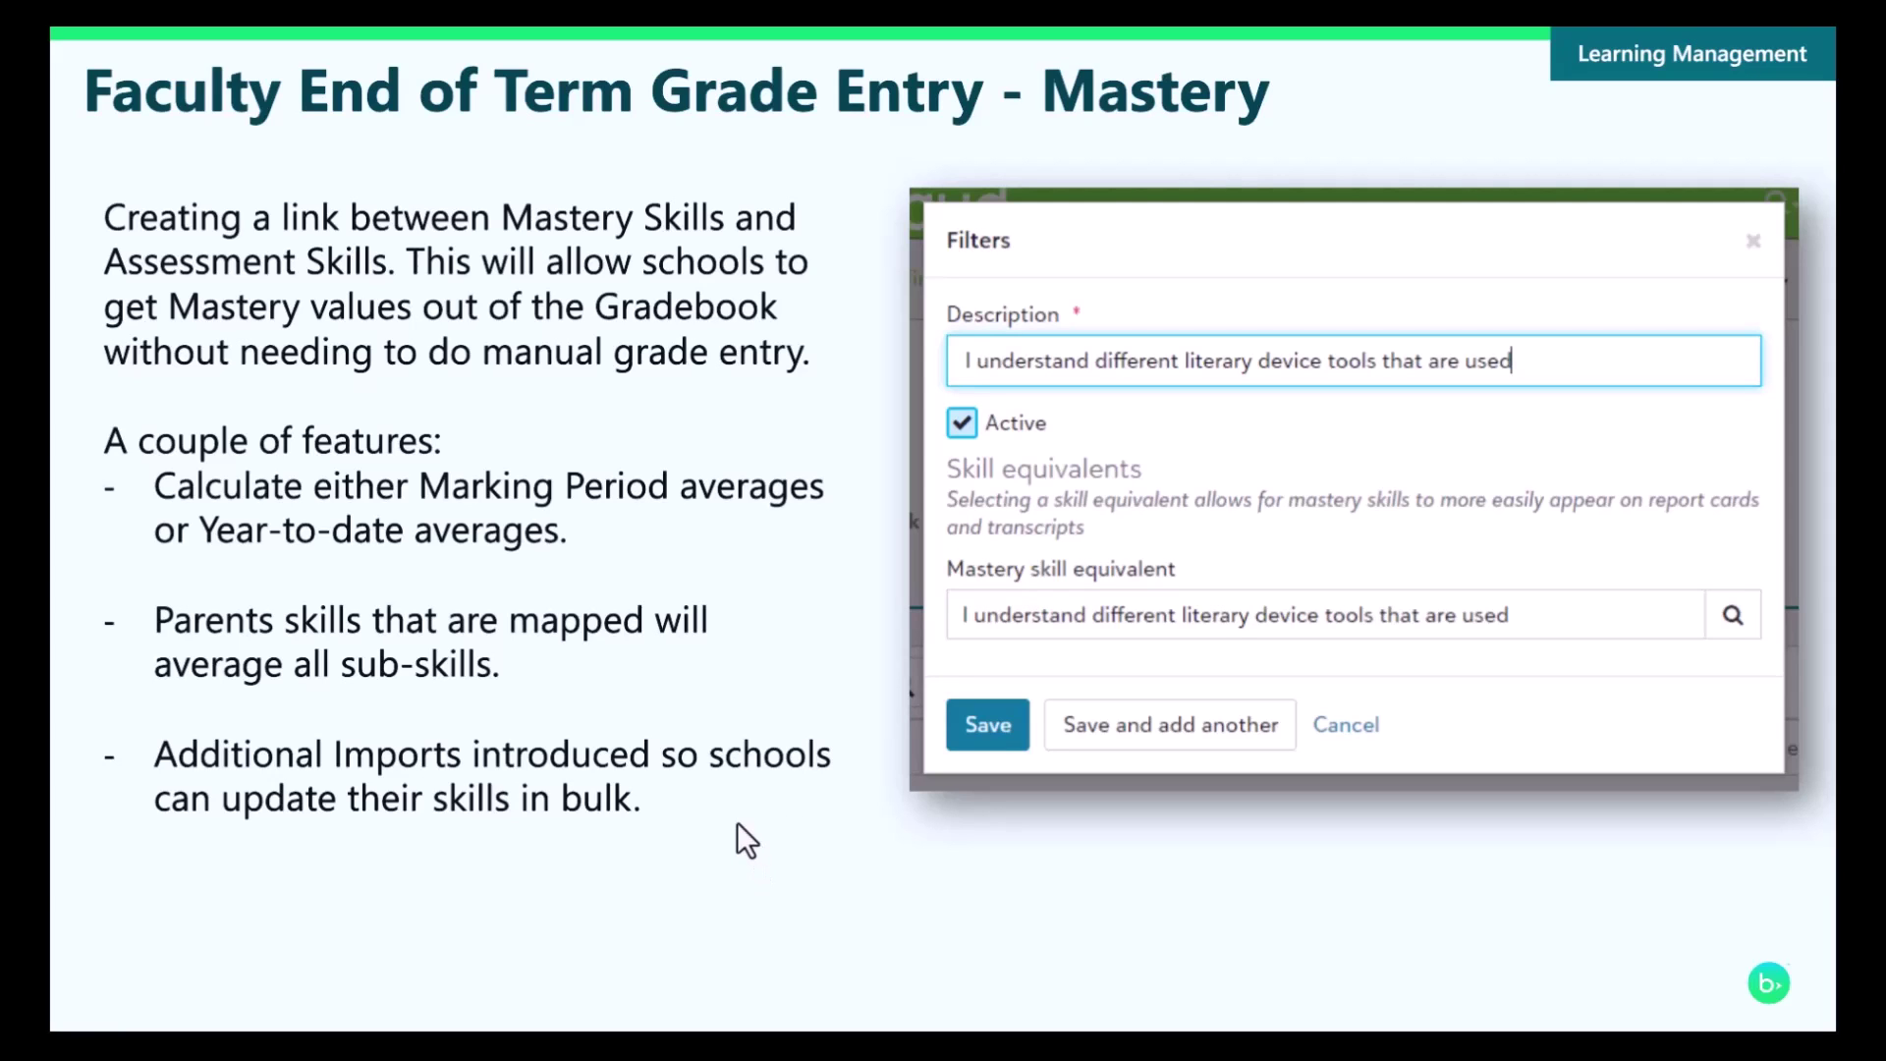
Advance the presentation from the mastery grade-entry slide to the Product Demo title slide
key("Right")
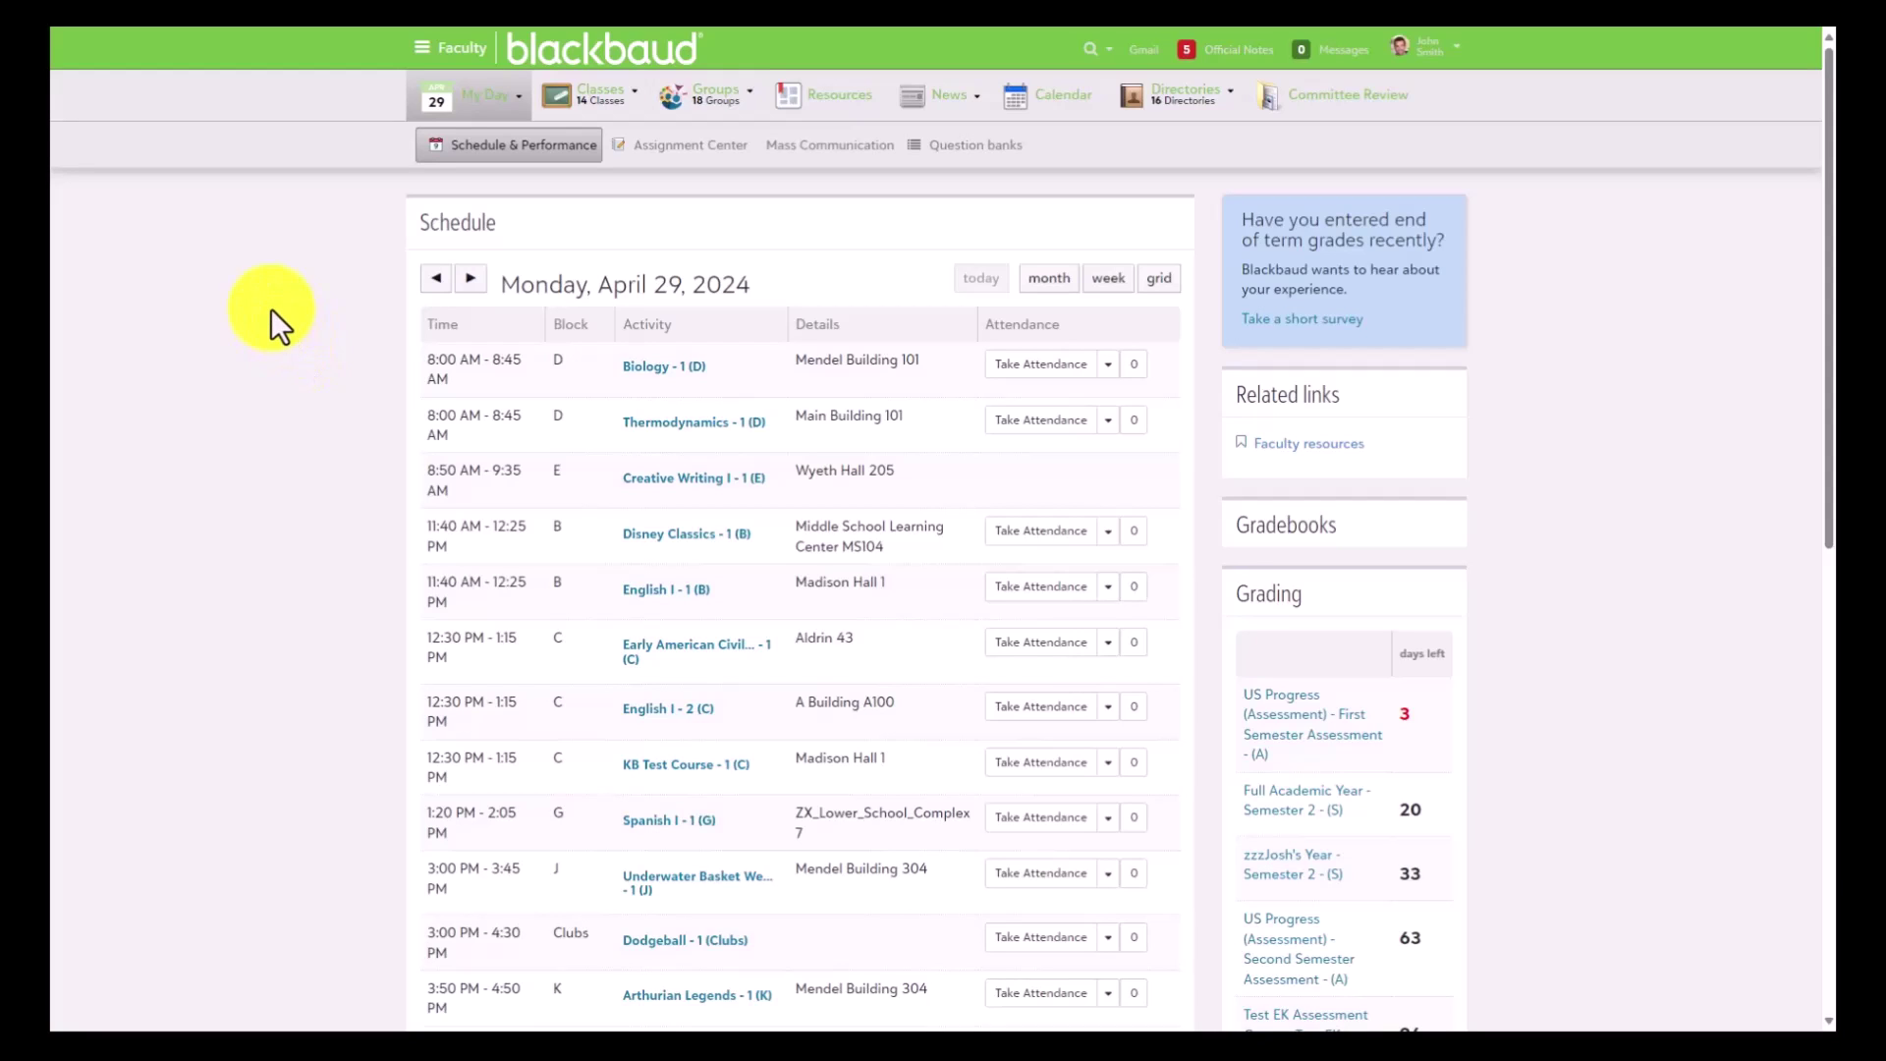
Go to the Underwater Basket Weaving - 1 (J) class from Classes and show its Grading tab
mouse_move(569, 114)
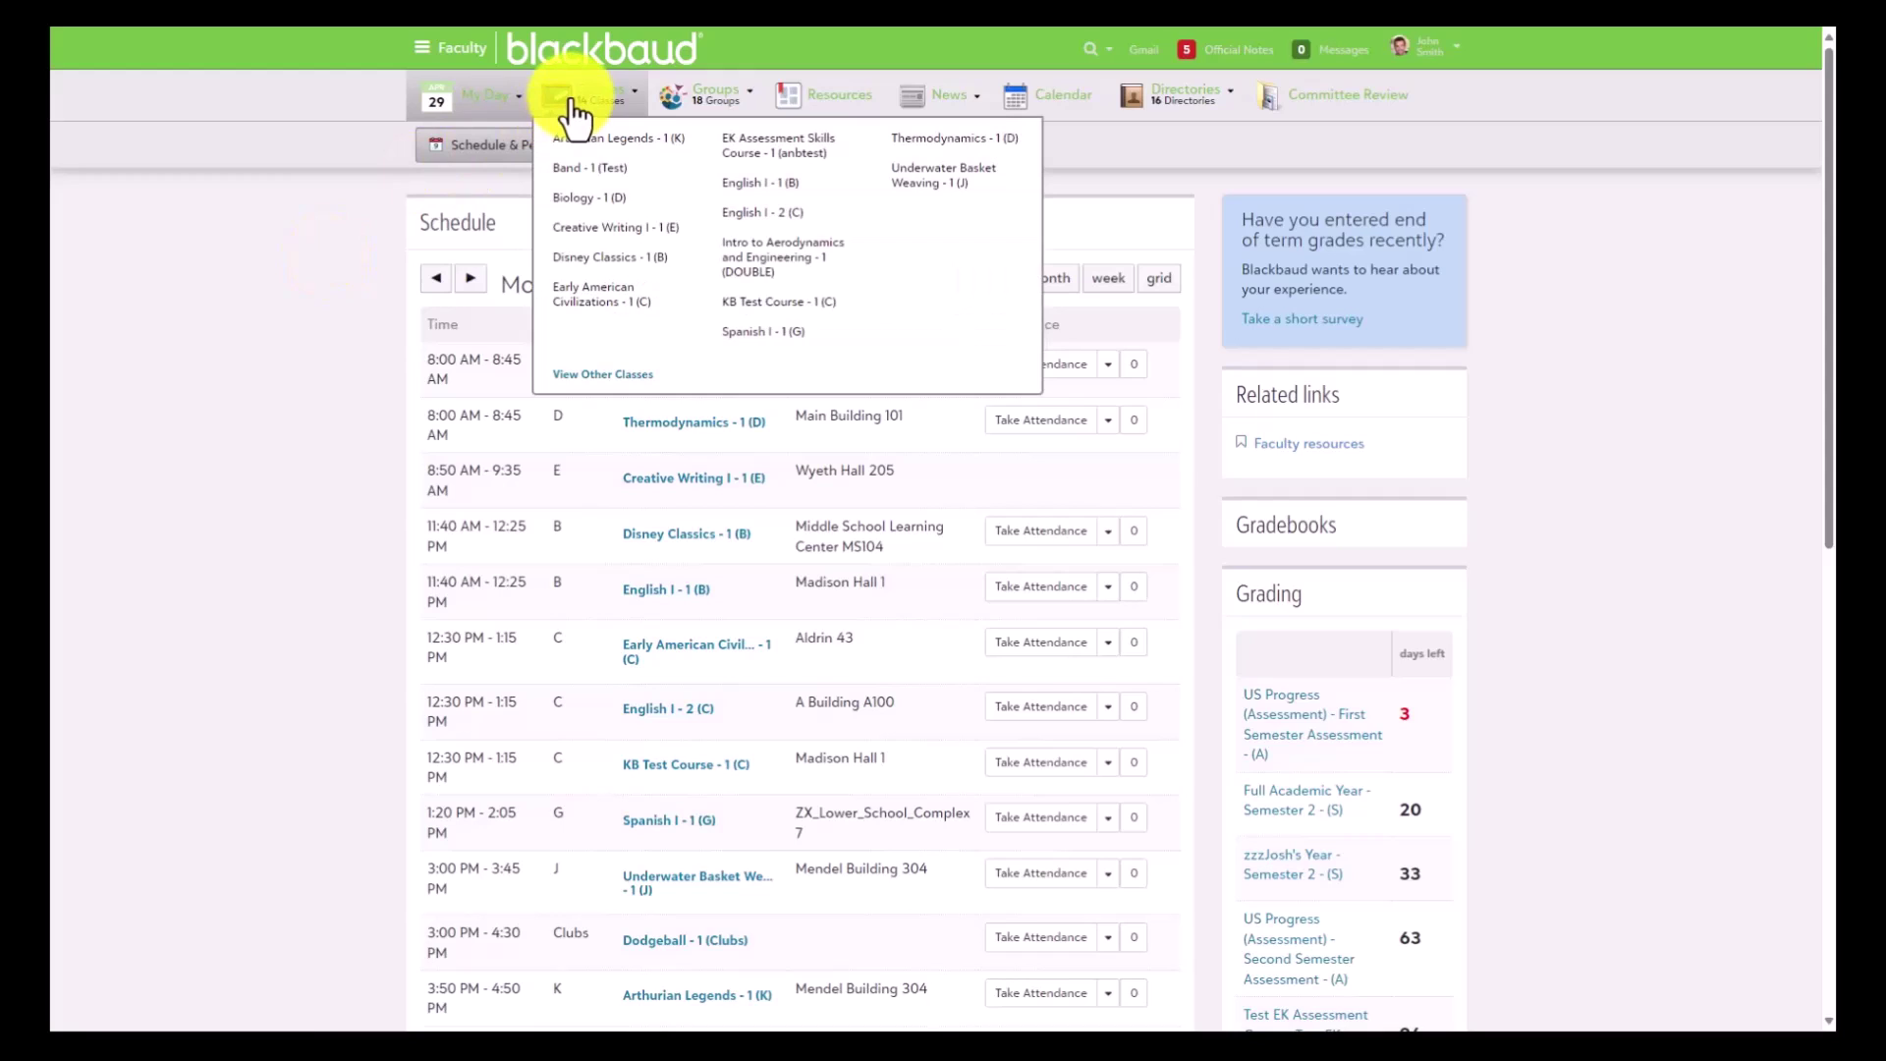
left_click(939, 183)
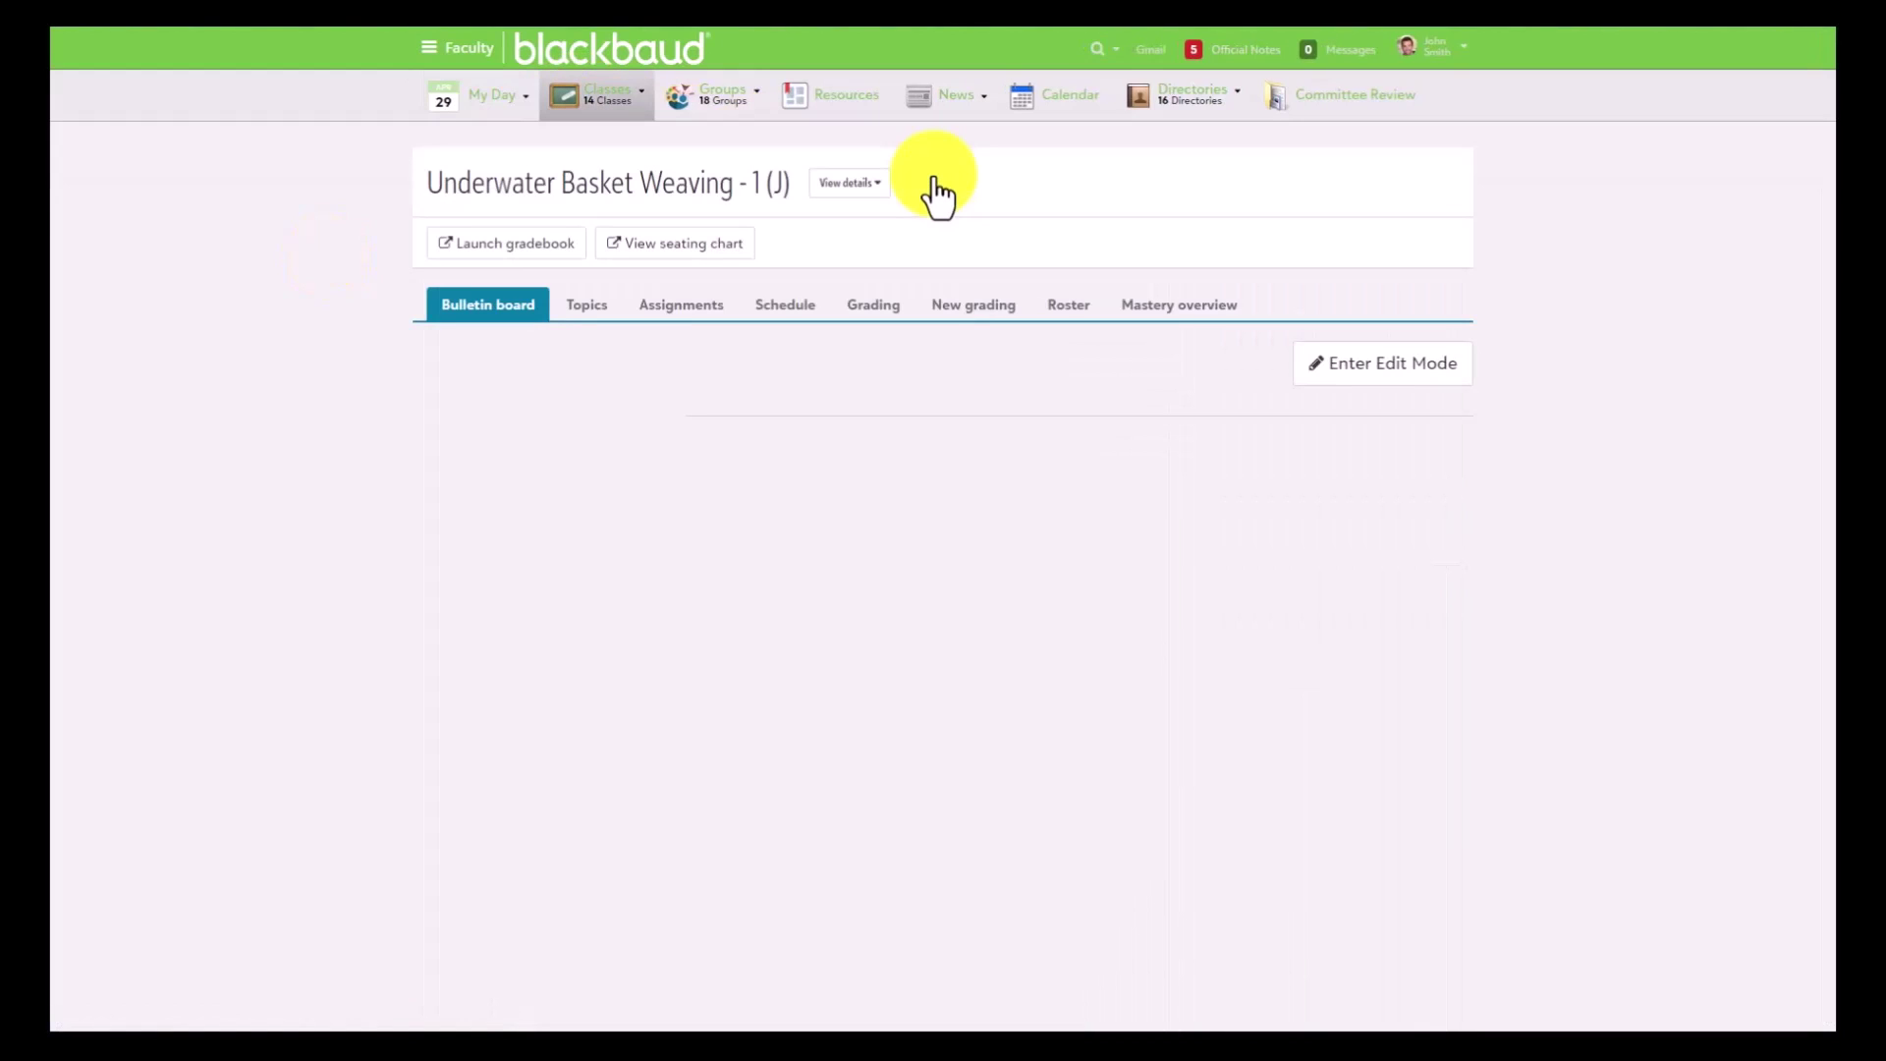
left_click(879, 310)
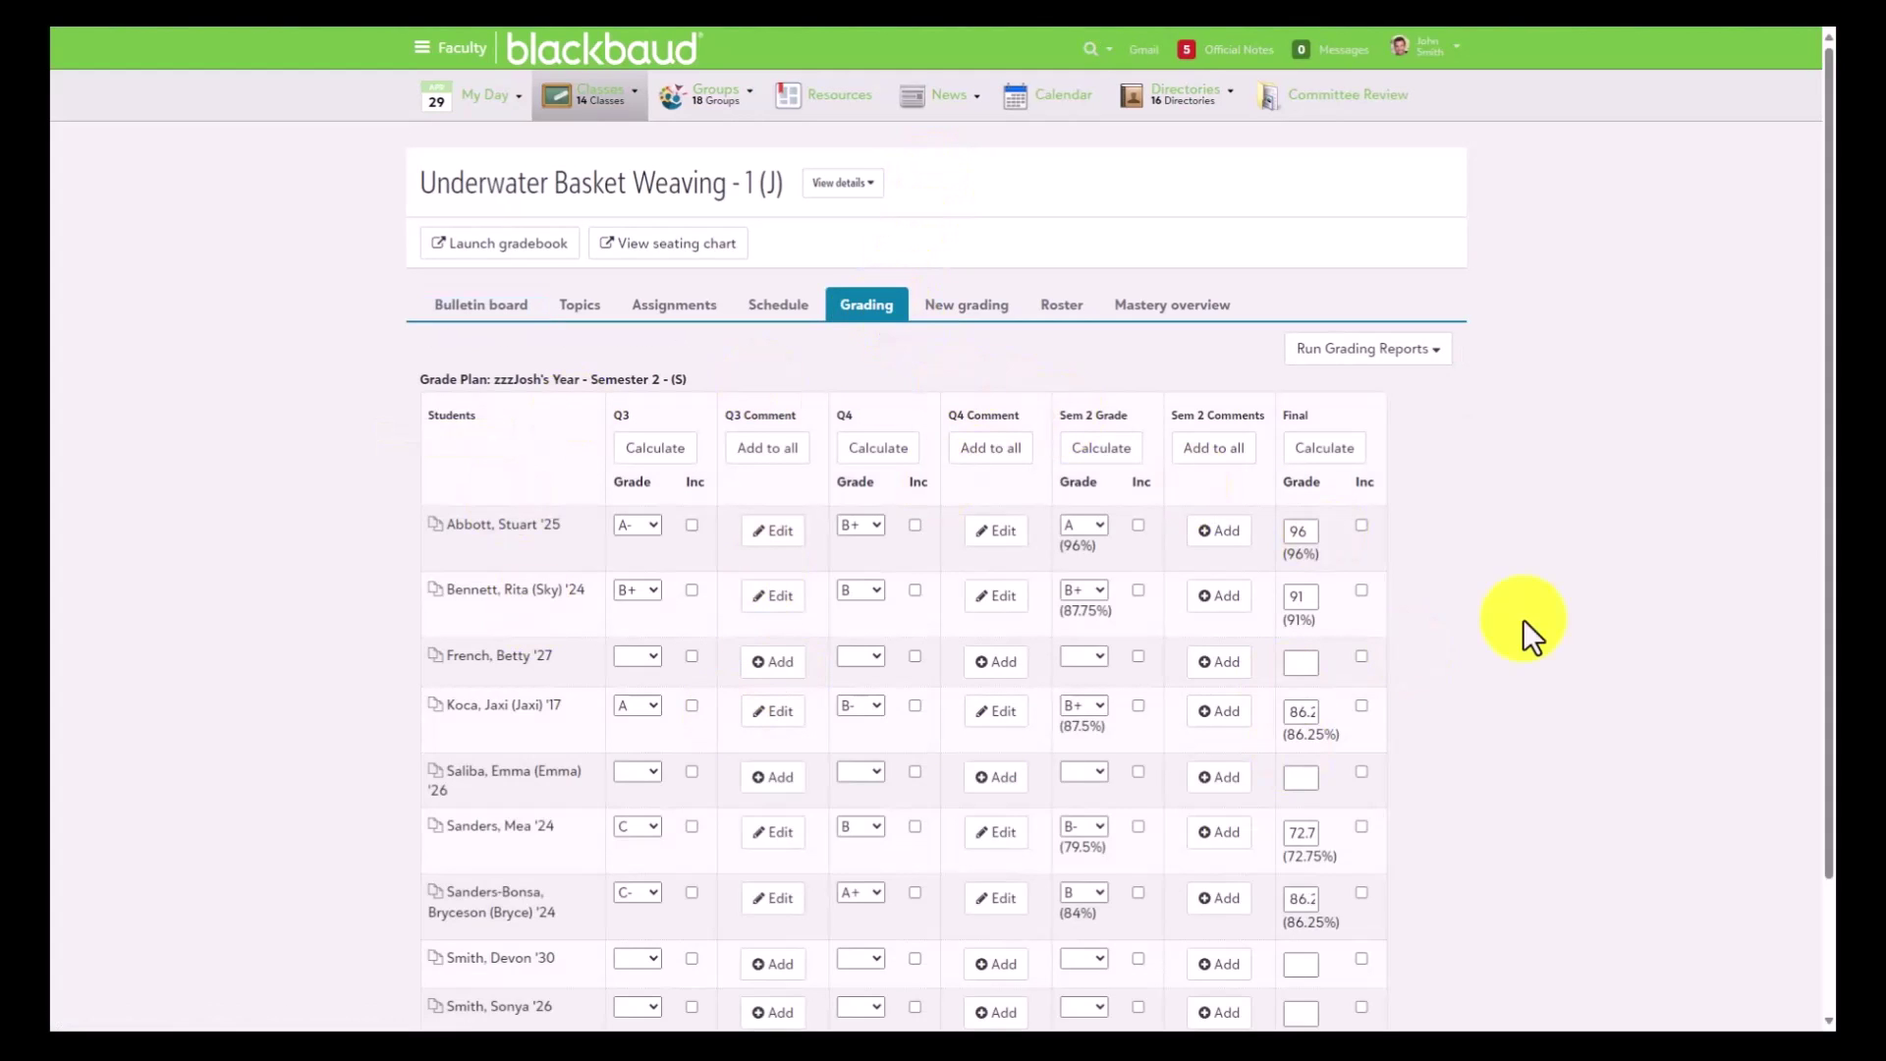
Open New grading, try the one-student view, then return to the all-students grid
left_click(946, 315)
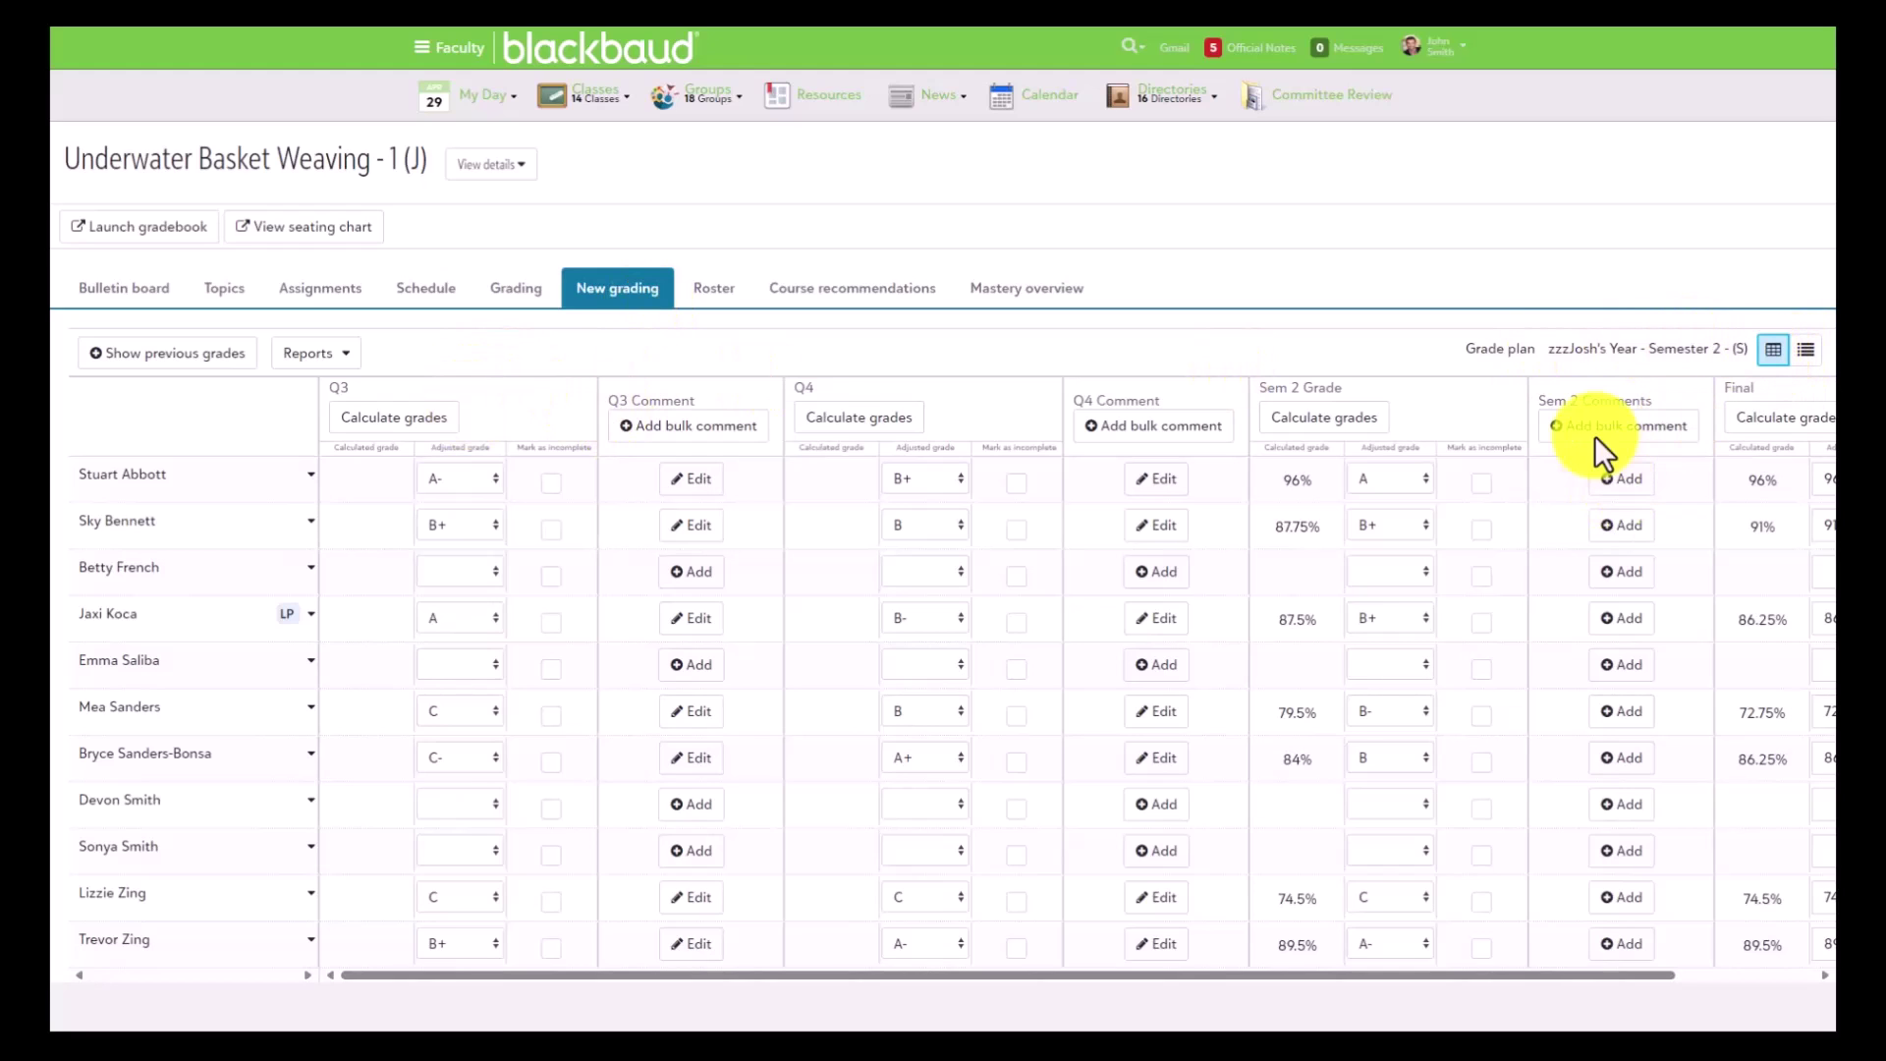
left_click(1809, 355)
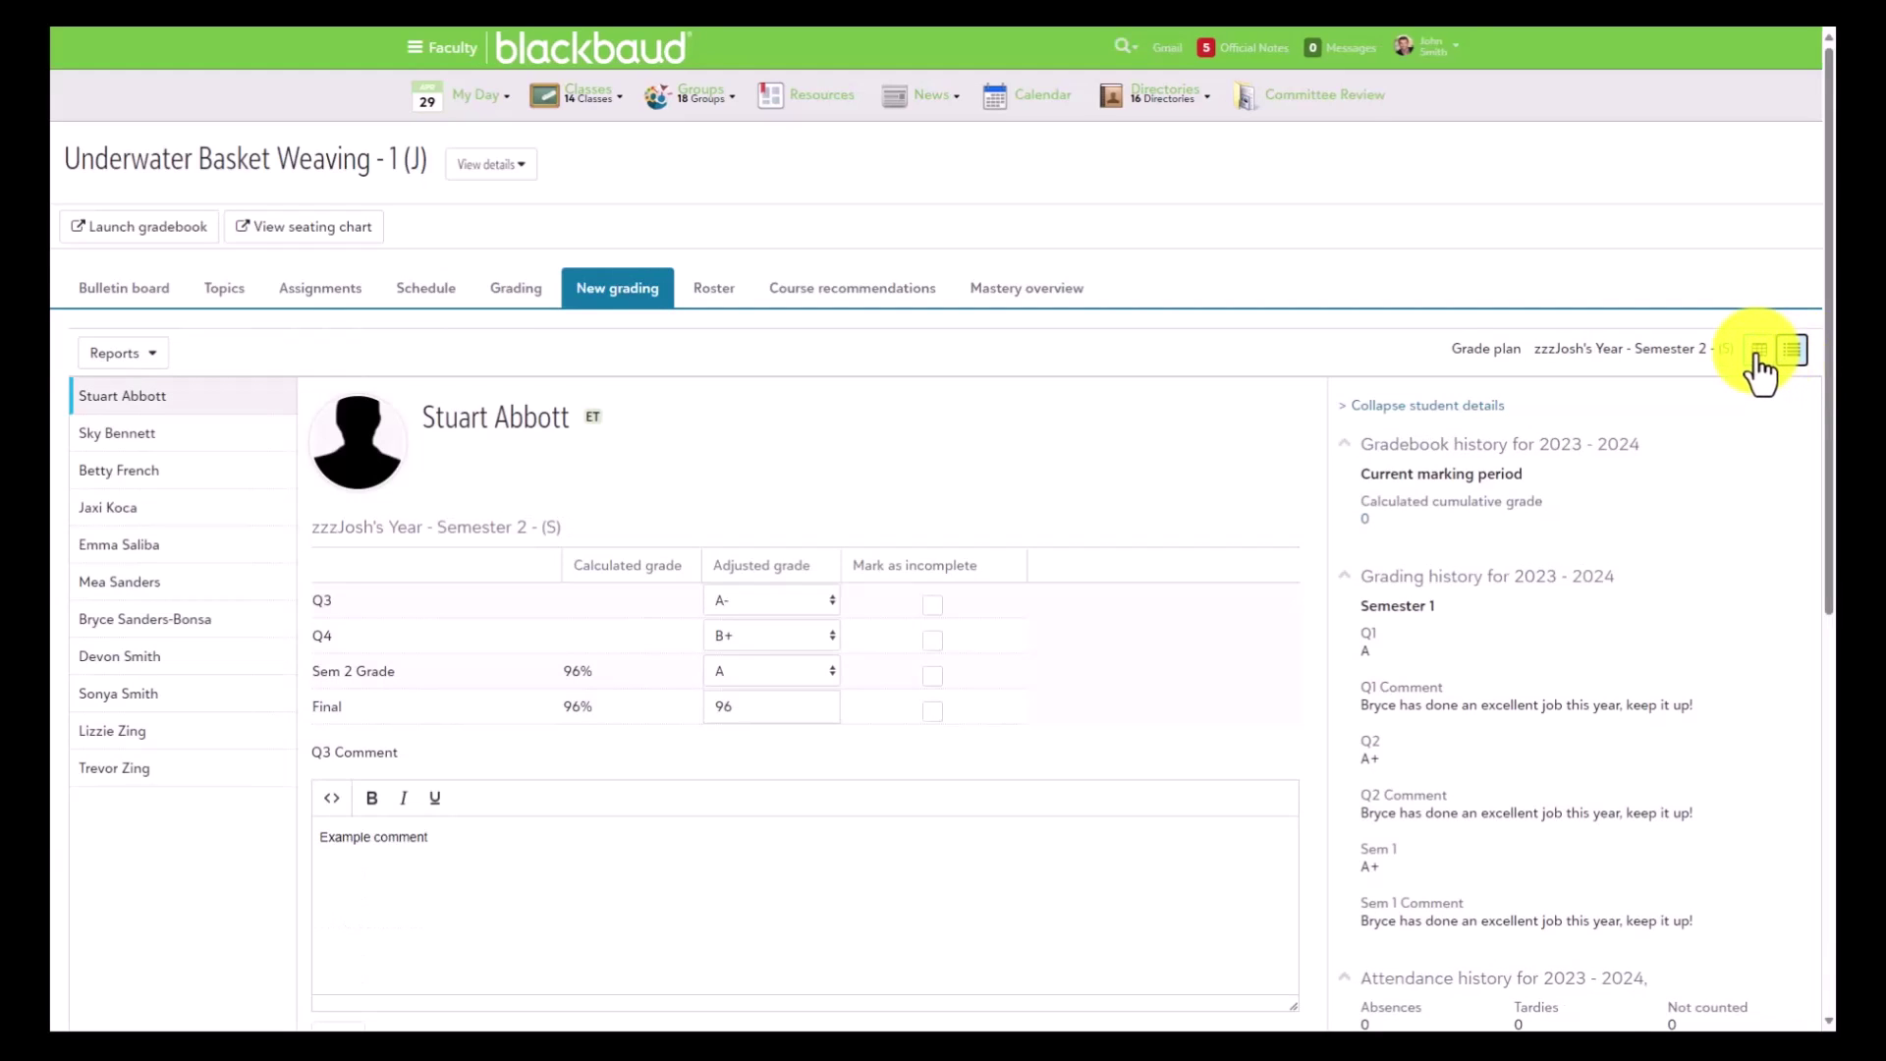
left_click(1757, 353)
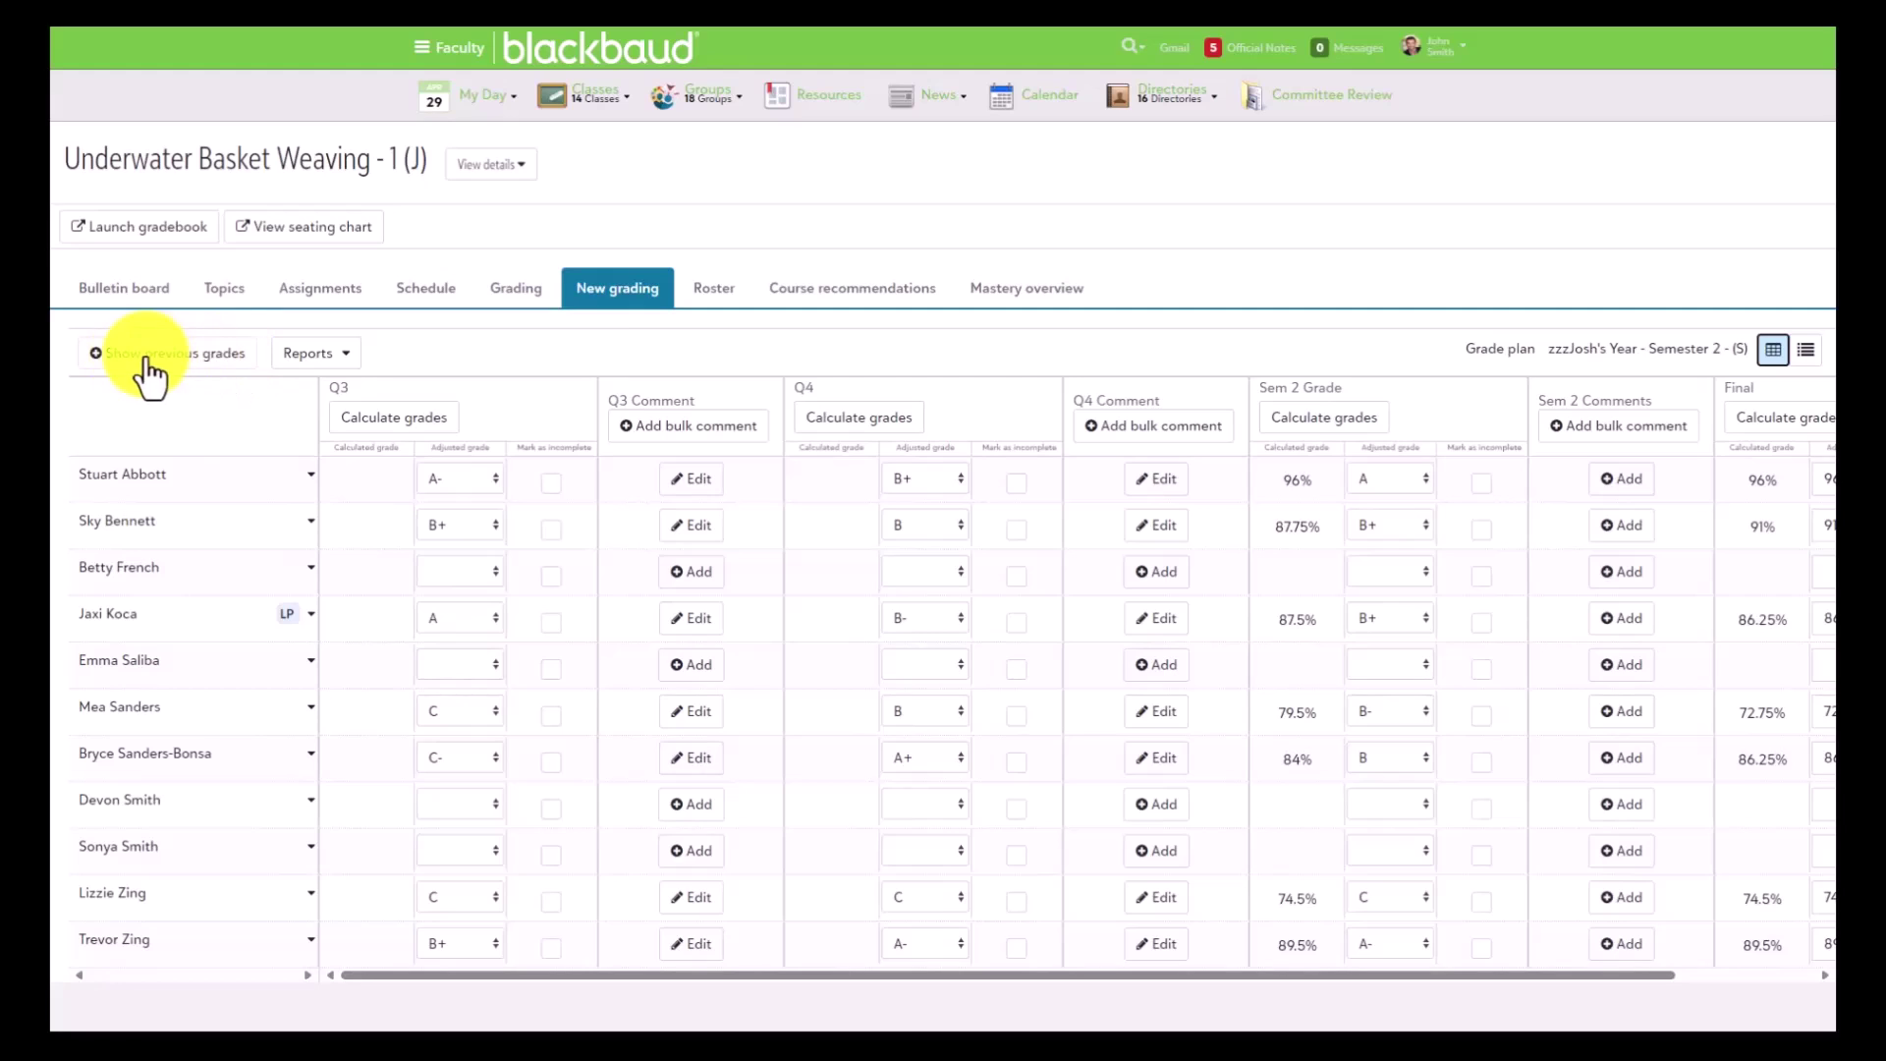
Show the previous Q1 and Q2 grades as columns in the grid
left_click(197, 363)
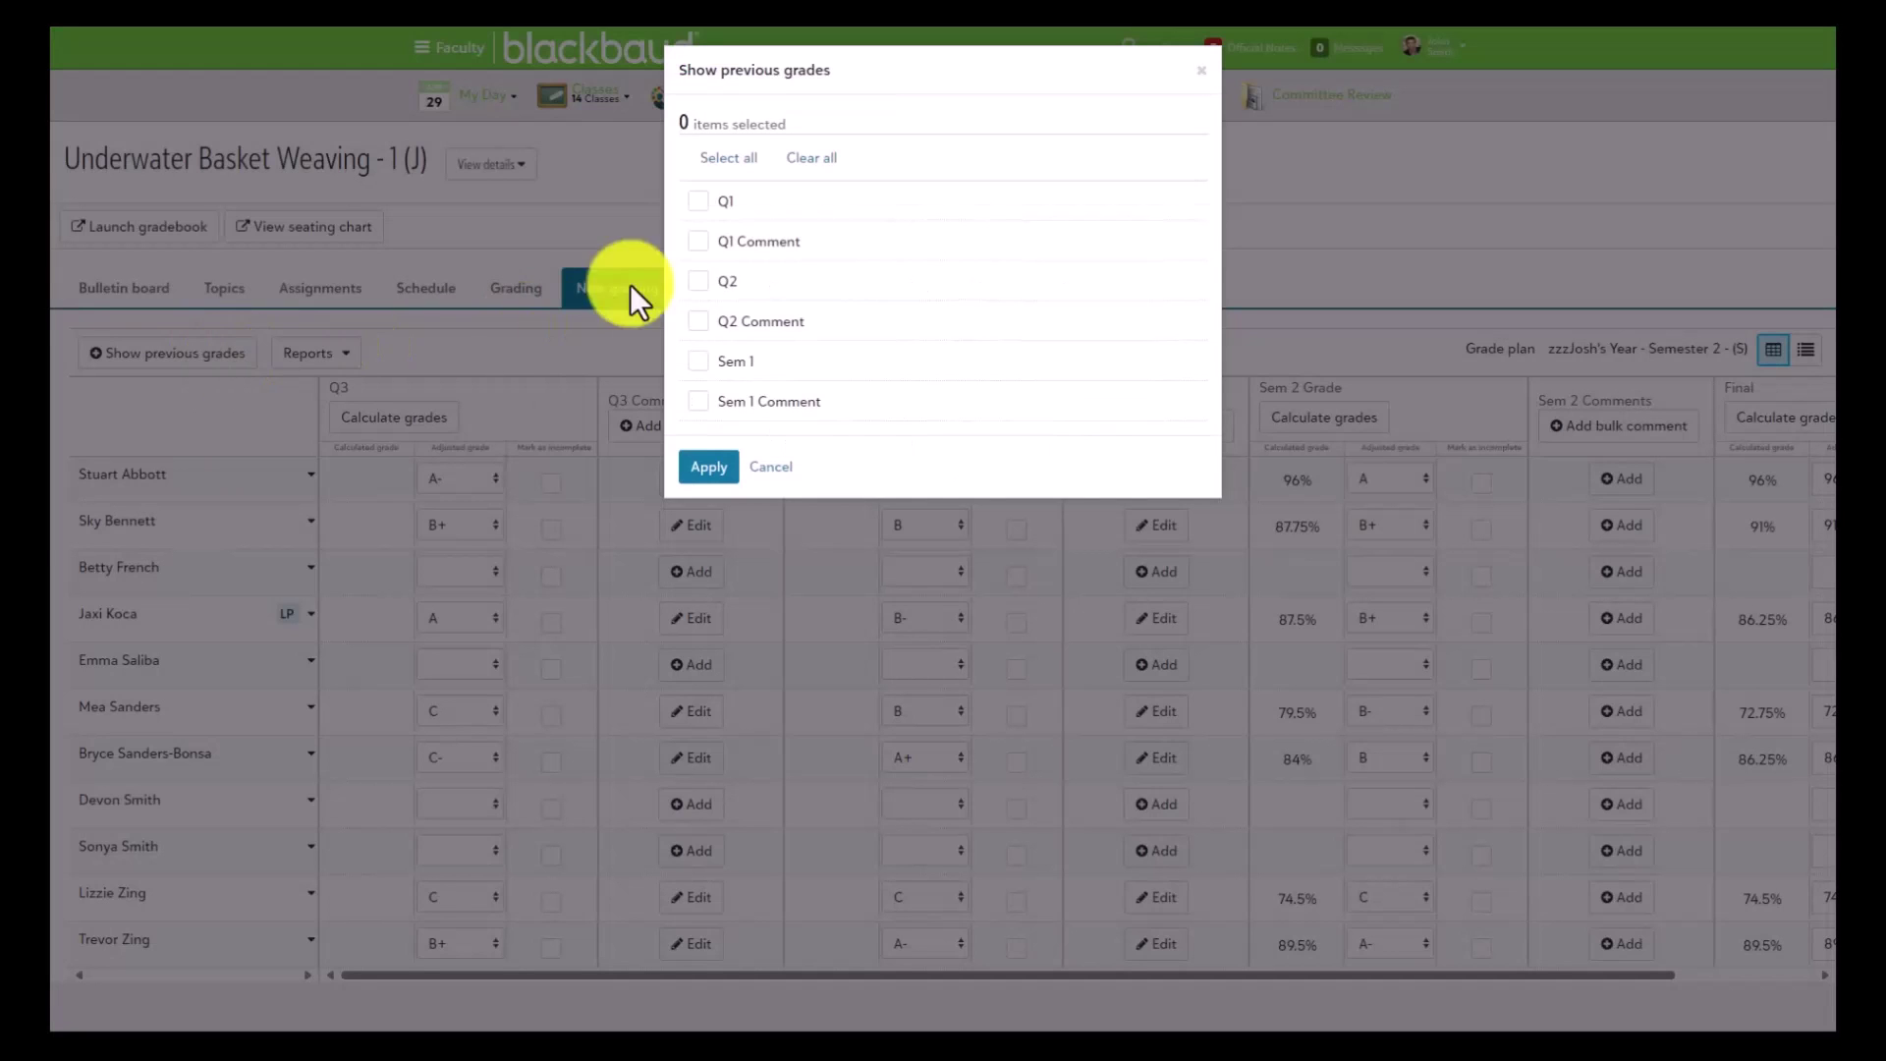
left_click(700, 201)
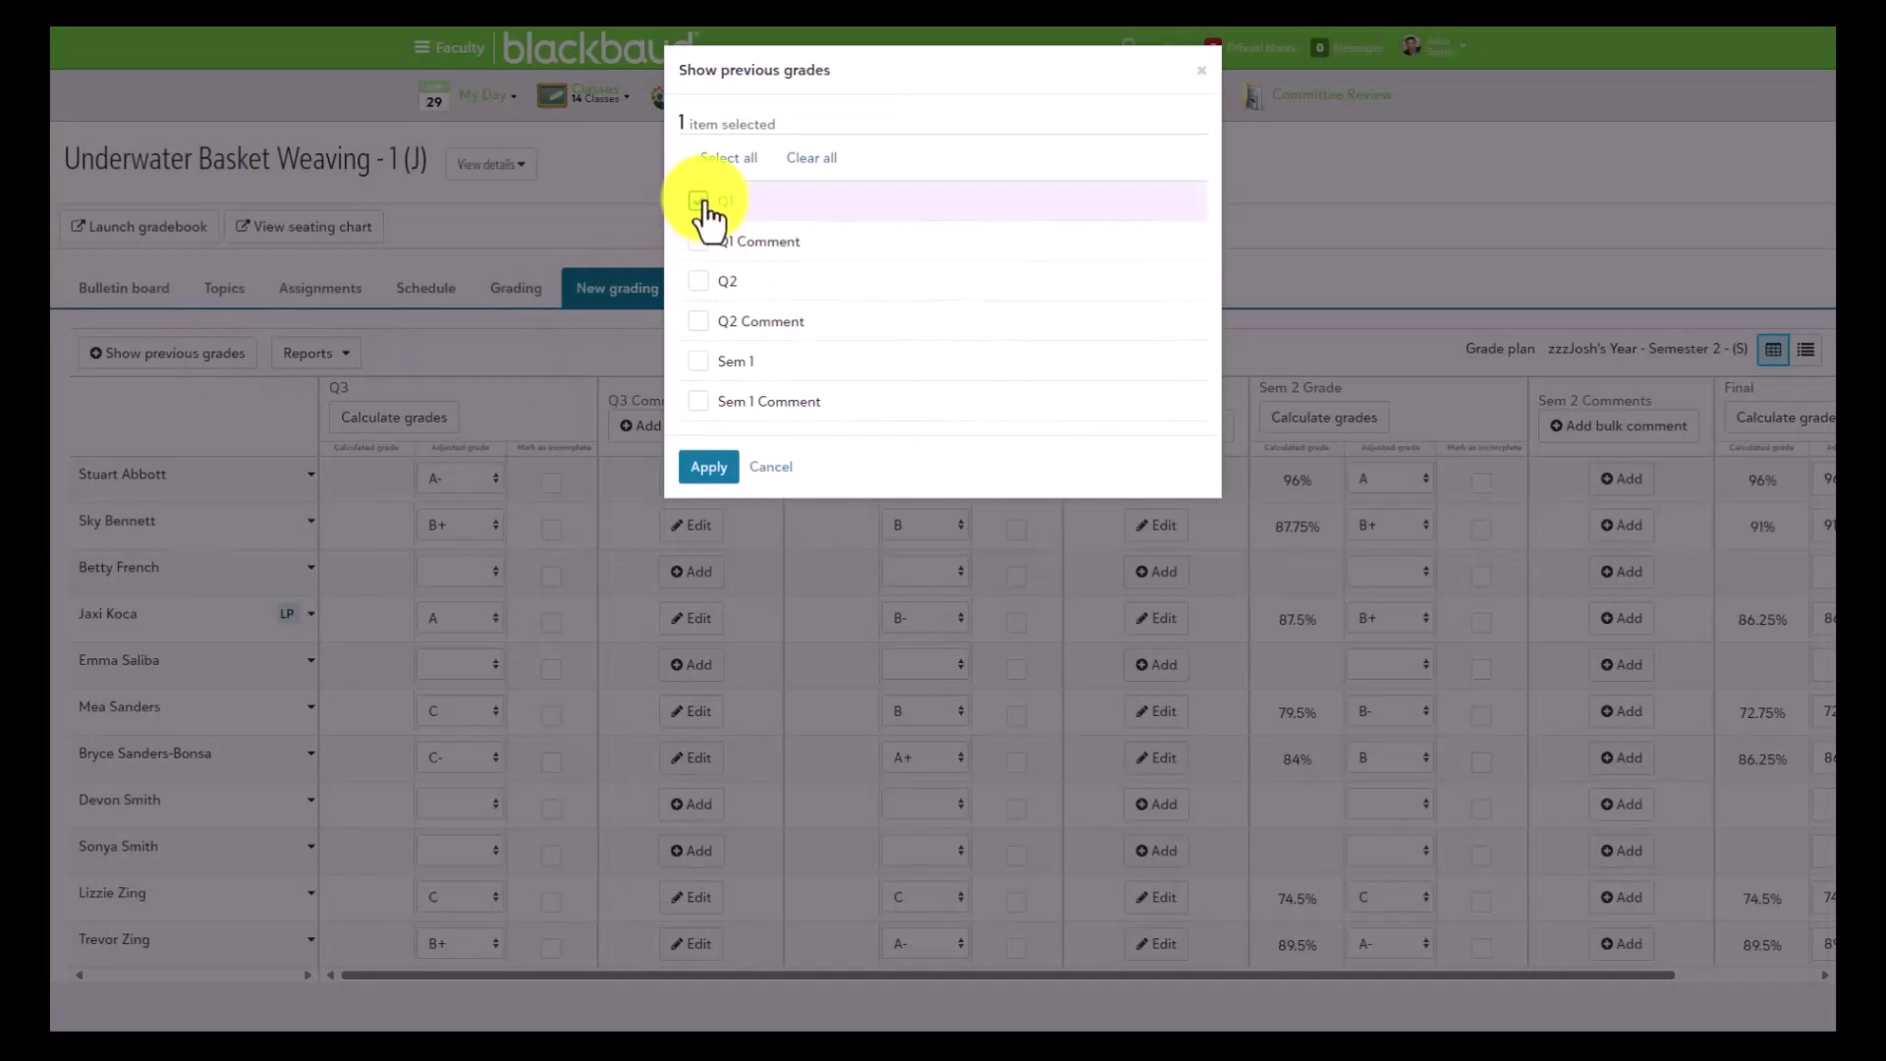
left_click(701, 283)
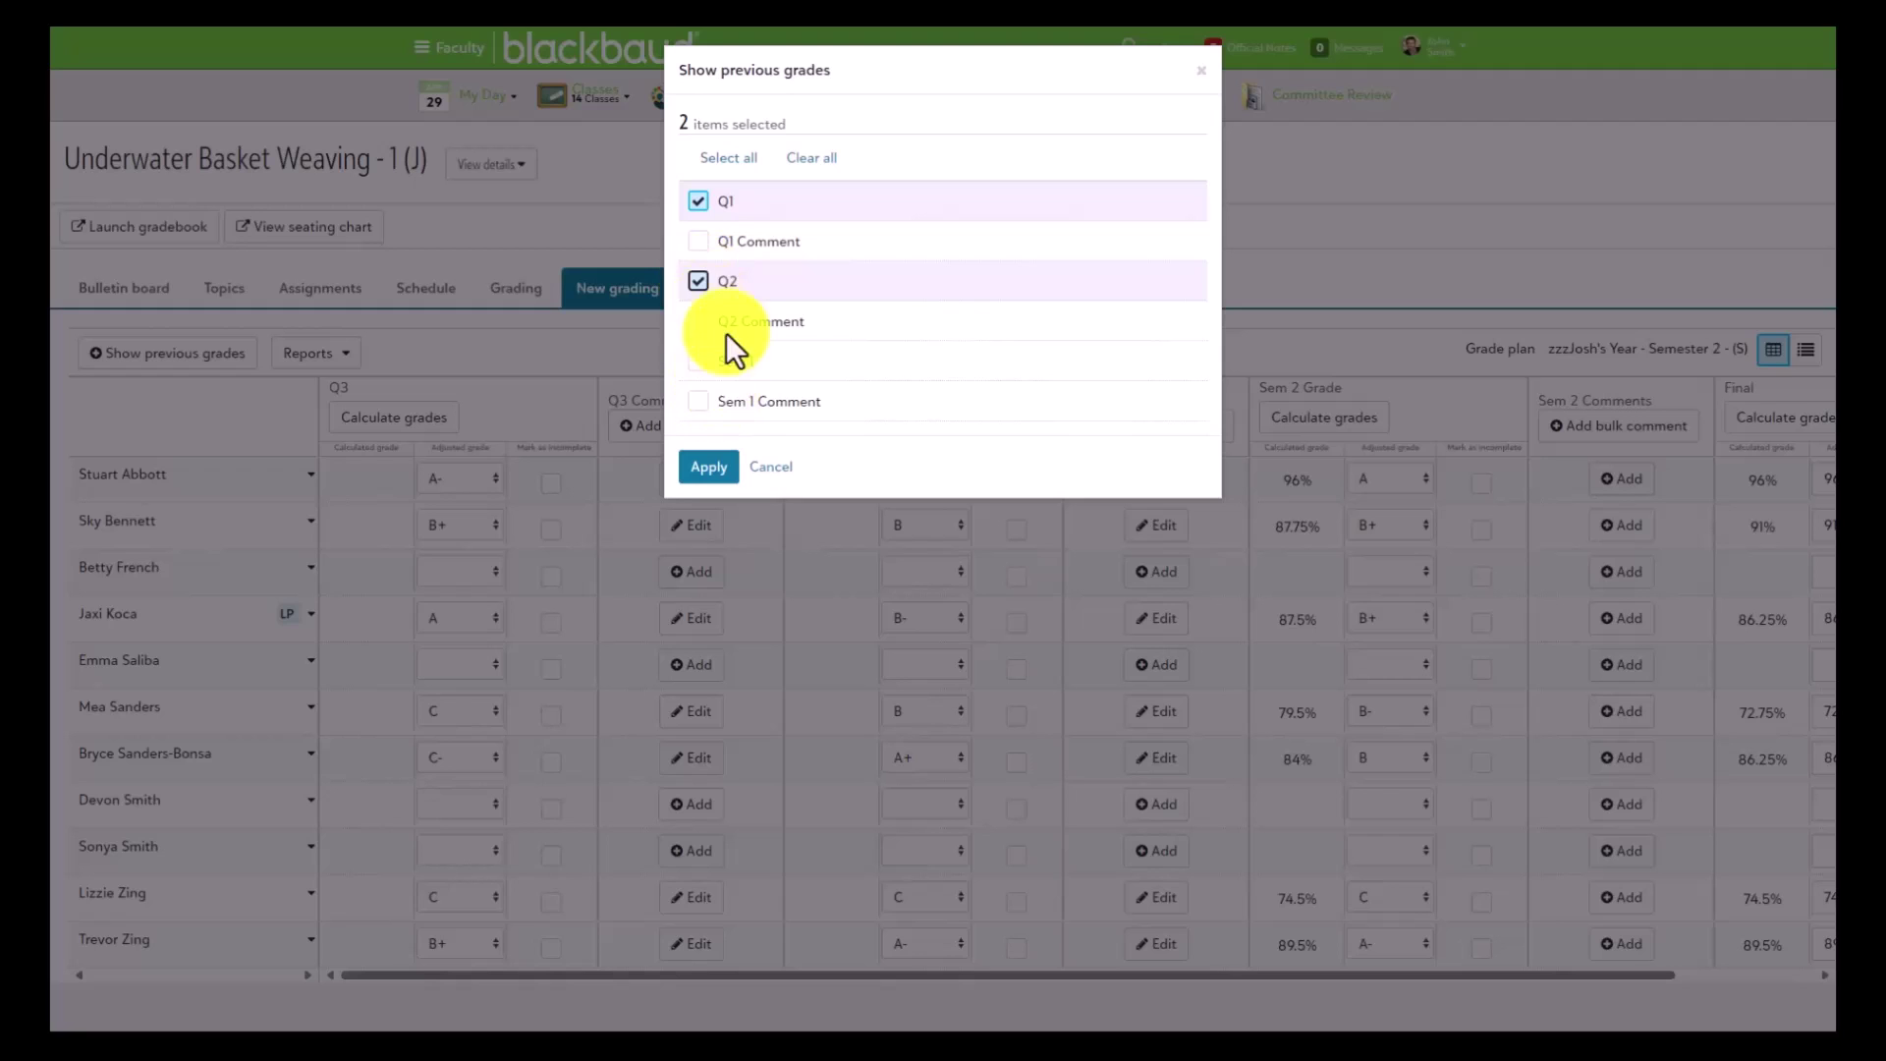
left_click(708, 470)
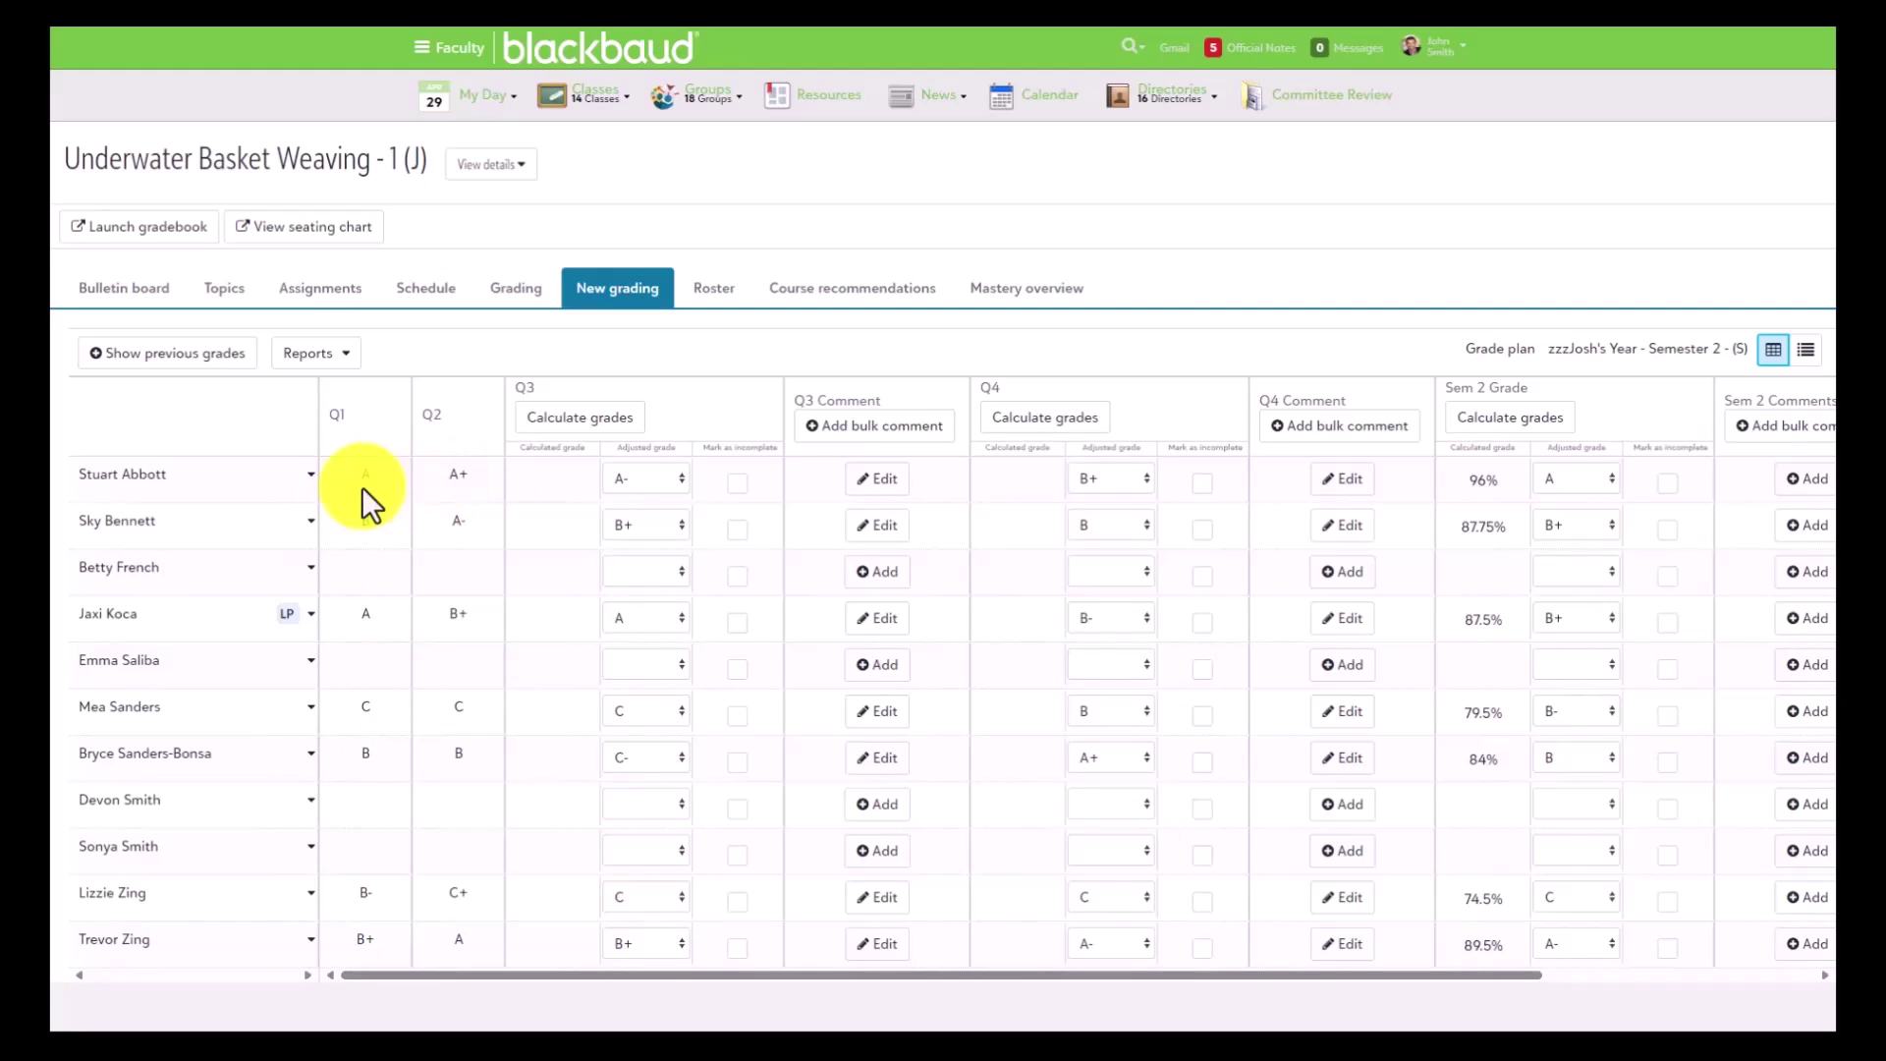
Add the Q1 Comment and Q2 Comment columns to the grid as well
left_click(179, 366)
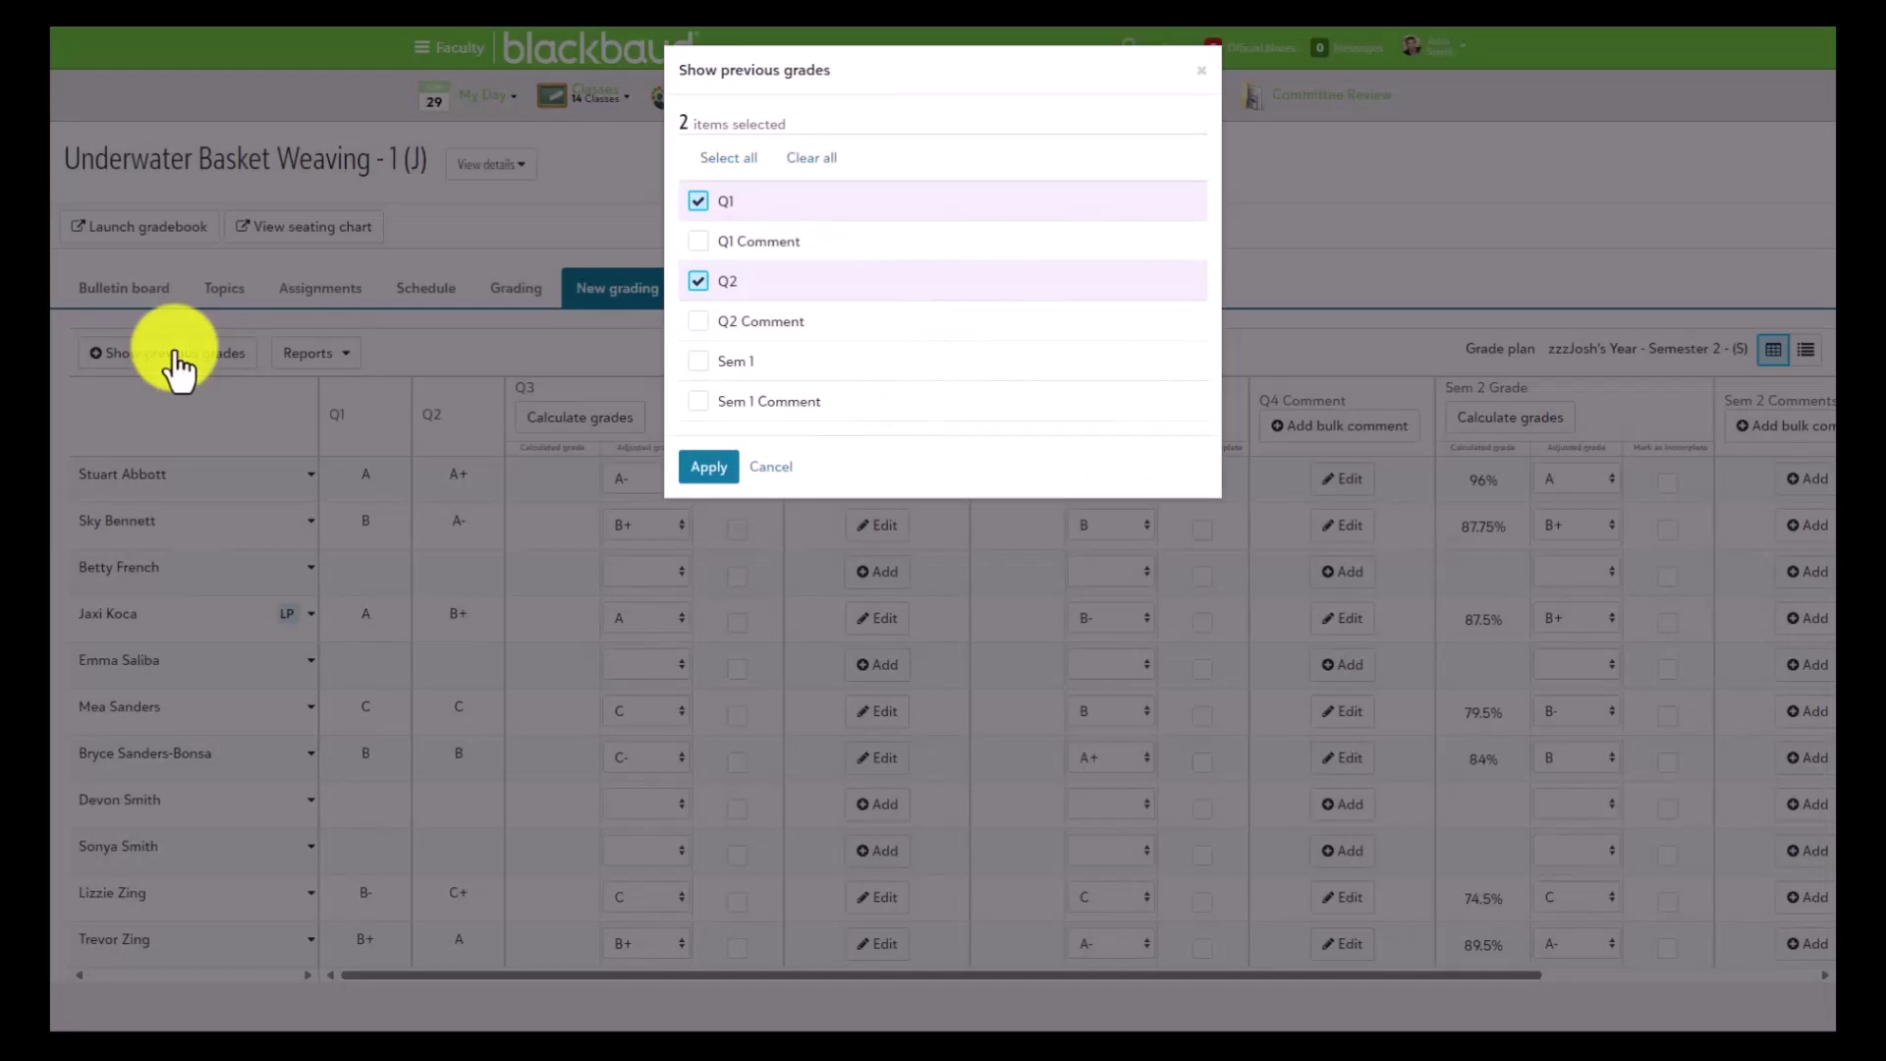
left_click(697, 242)
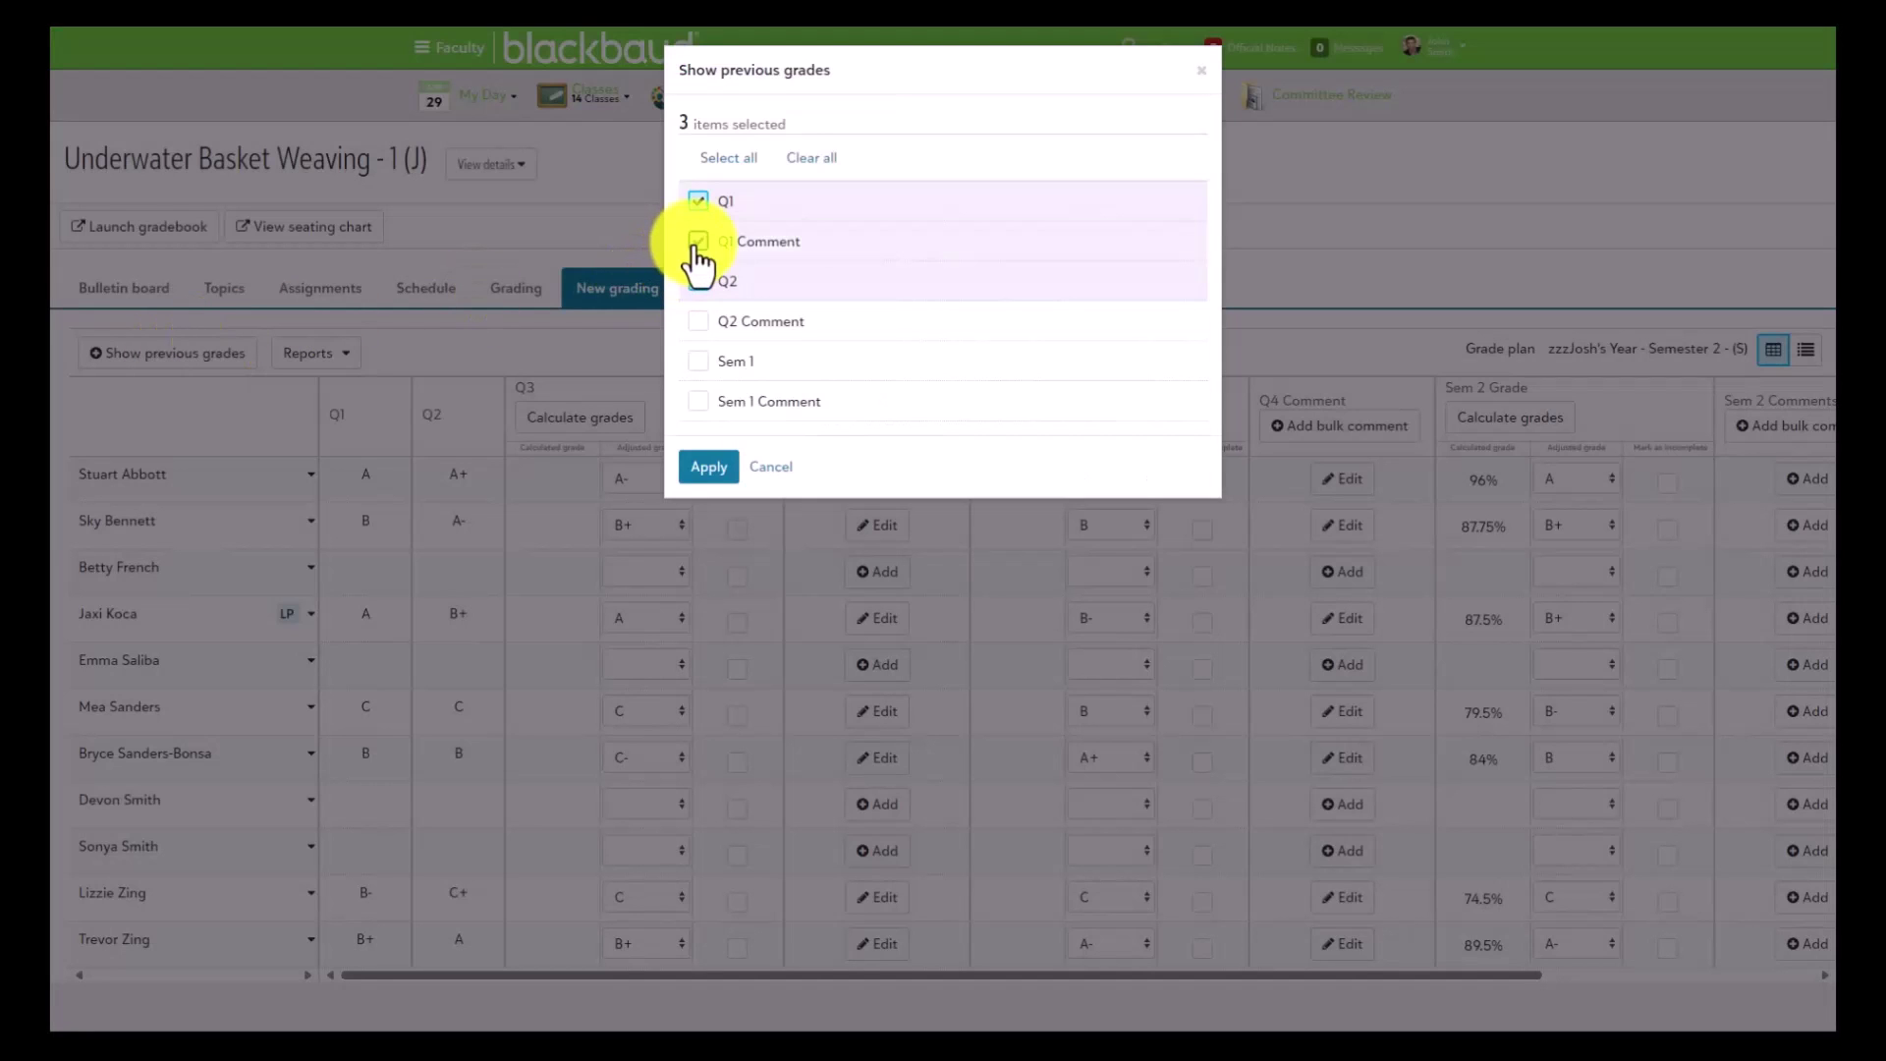
left_click(697, 321)
left_click(709, 469)
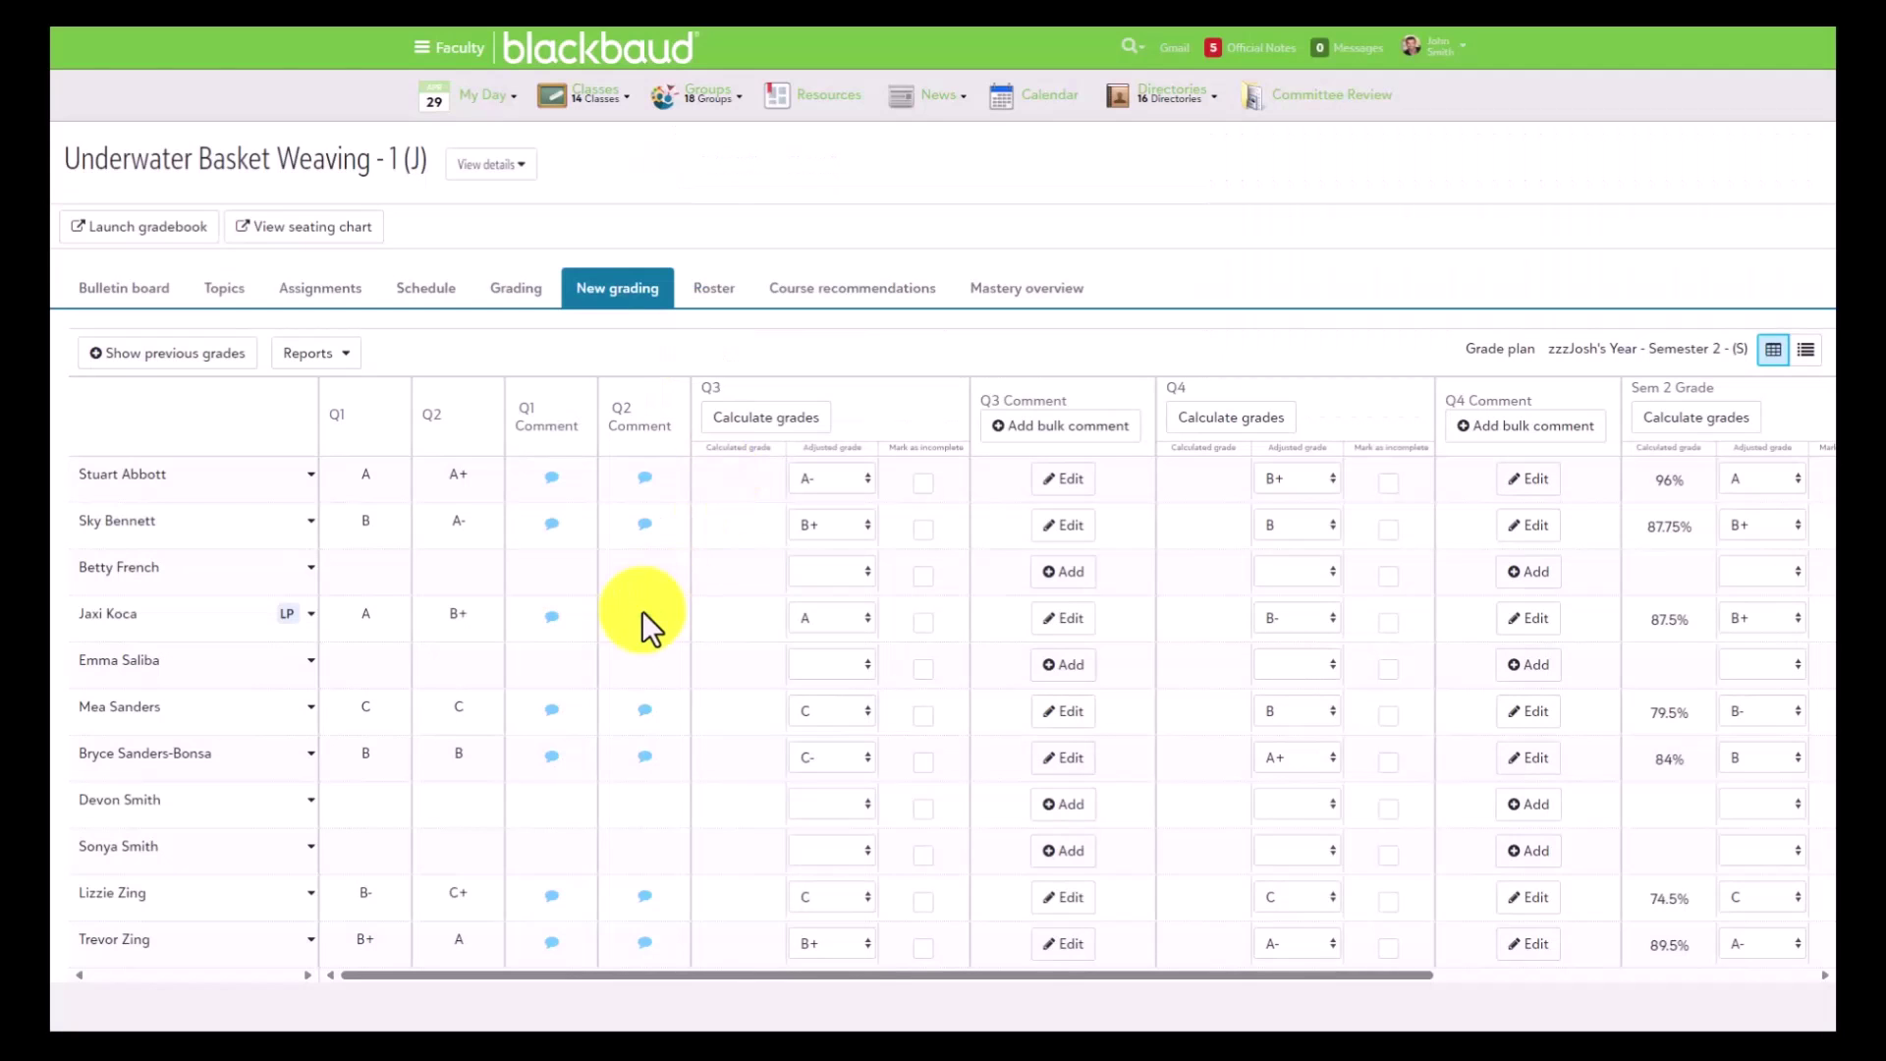
left_click(552, 476)
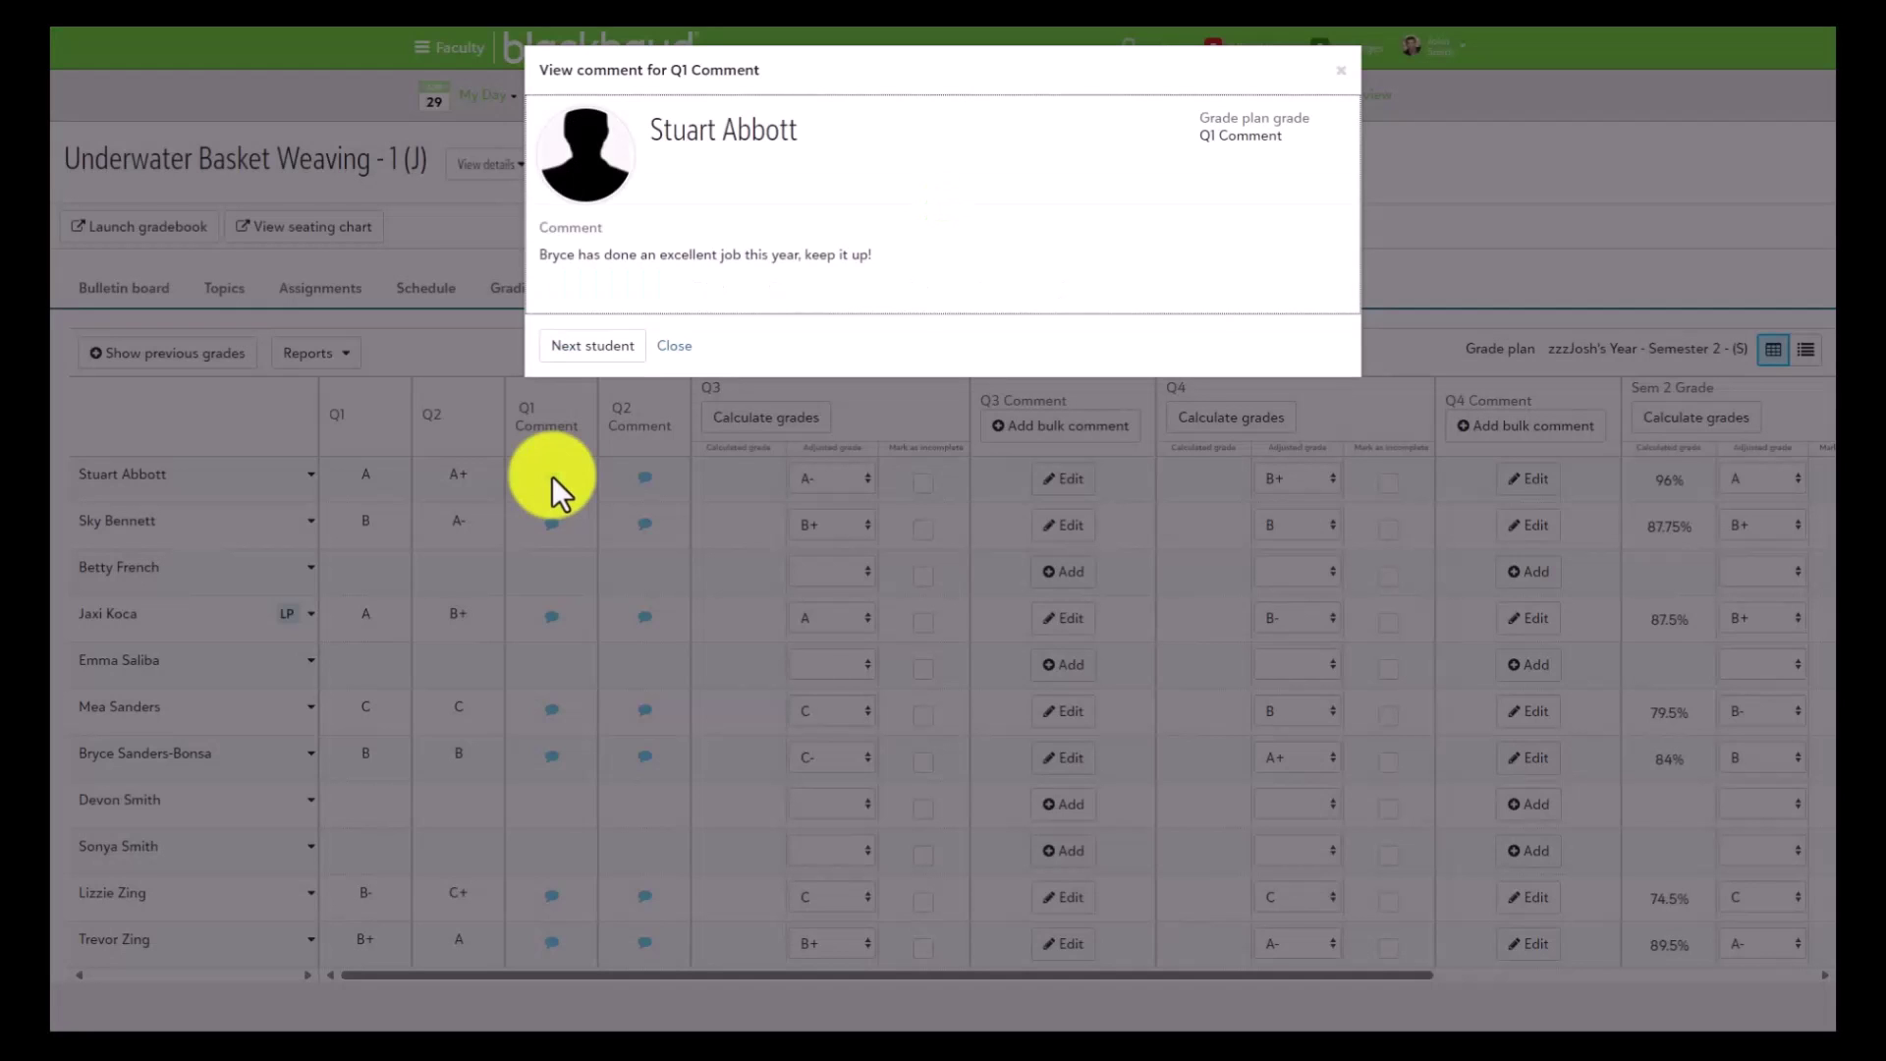
left_click(591, 349)
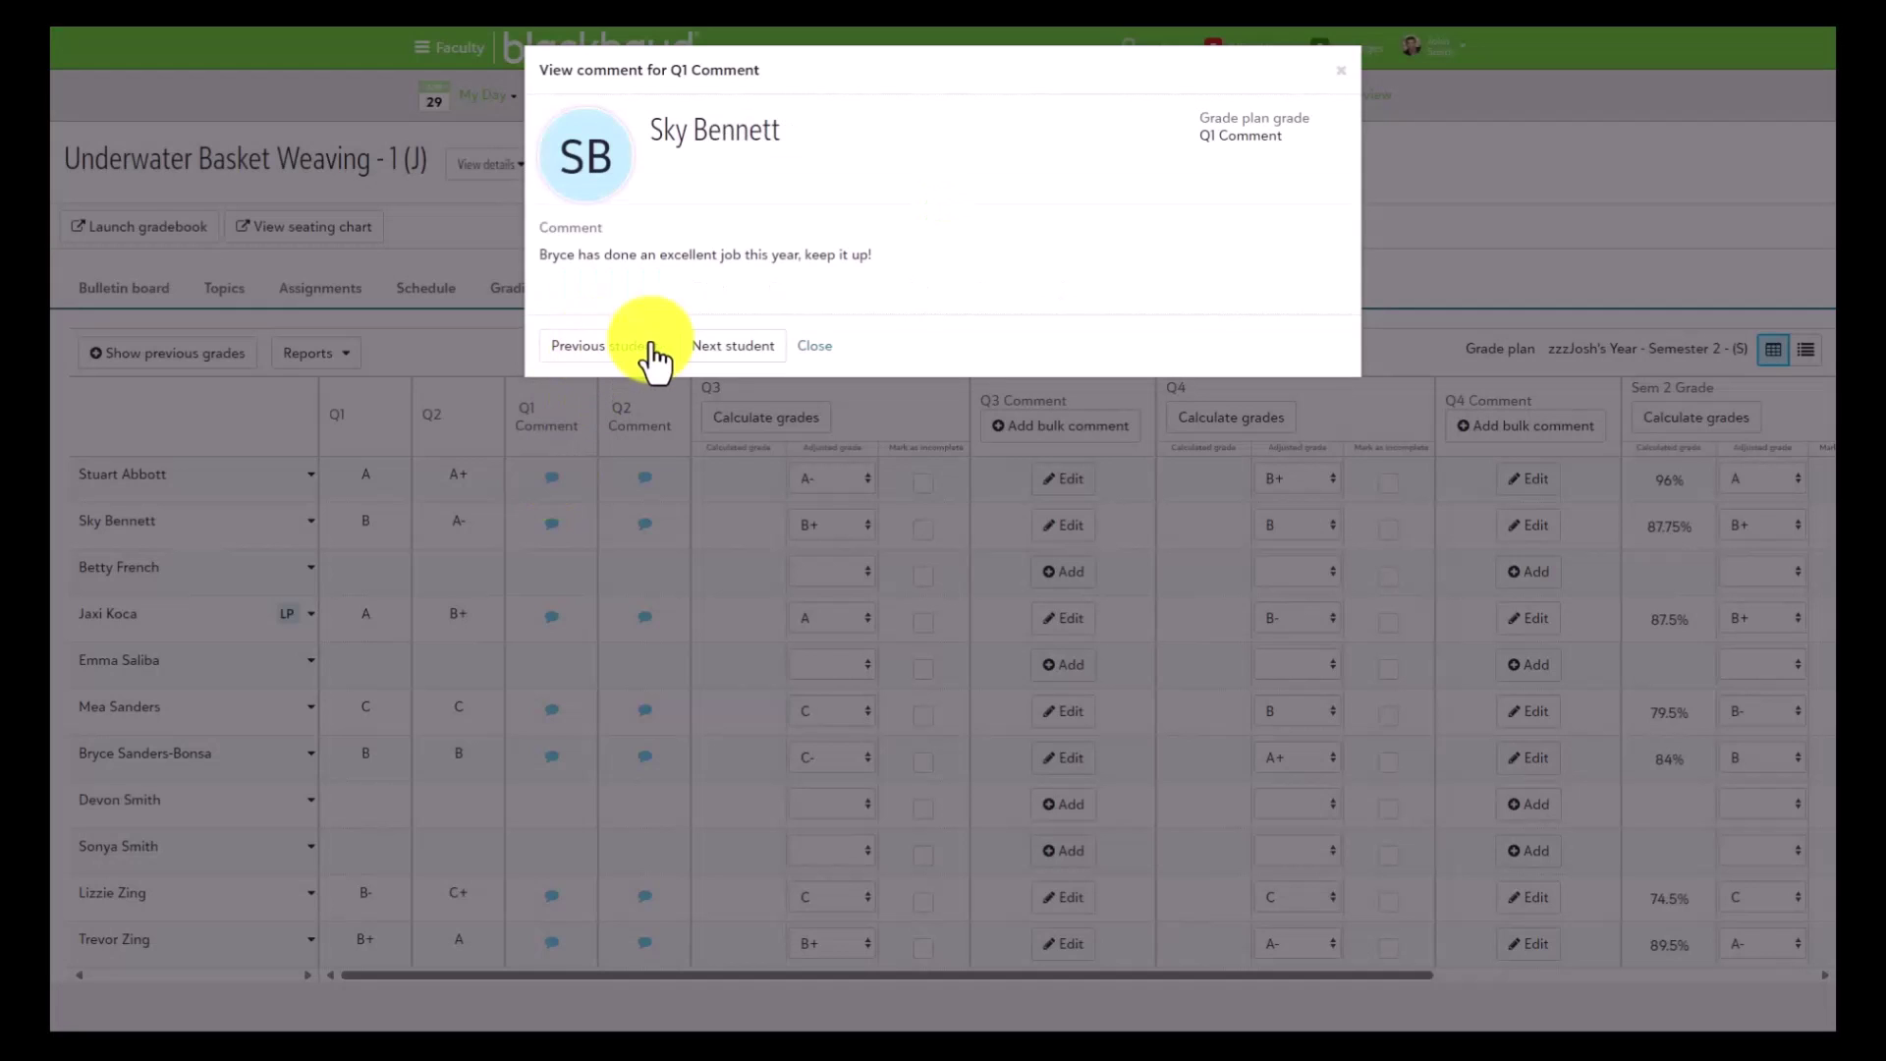
left_click(734, 349)
left_click(729, 324)
left_click(731, 324)
left_click(732, 324)
left_click(732, 325)
left_click(731, 324)
left_click(732, 324)
left_click(731, 324)
left_click(731, 324)
left_click(700, 319)
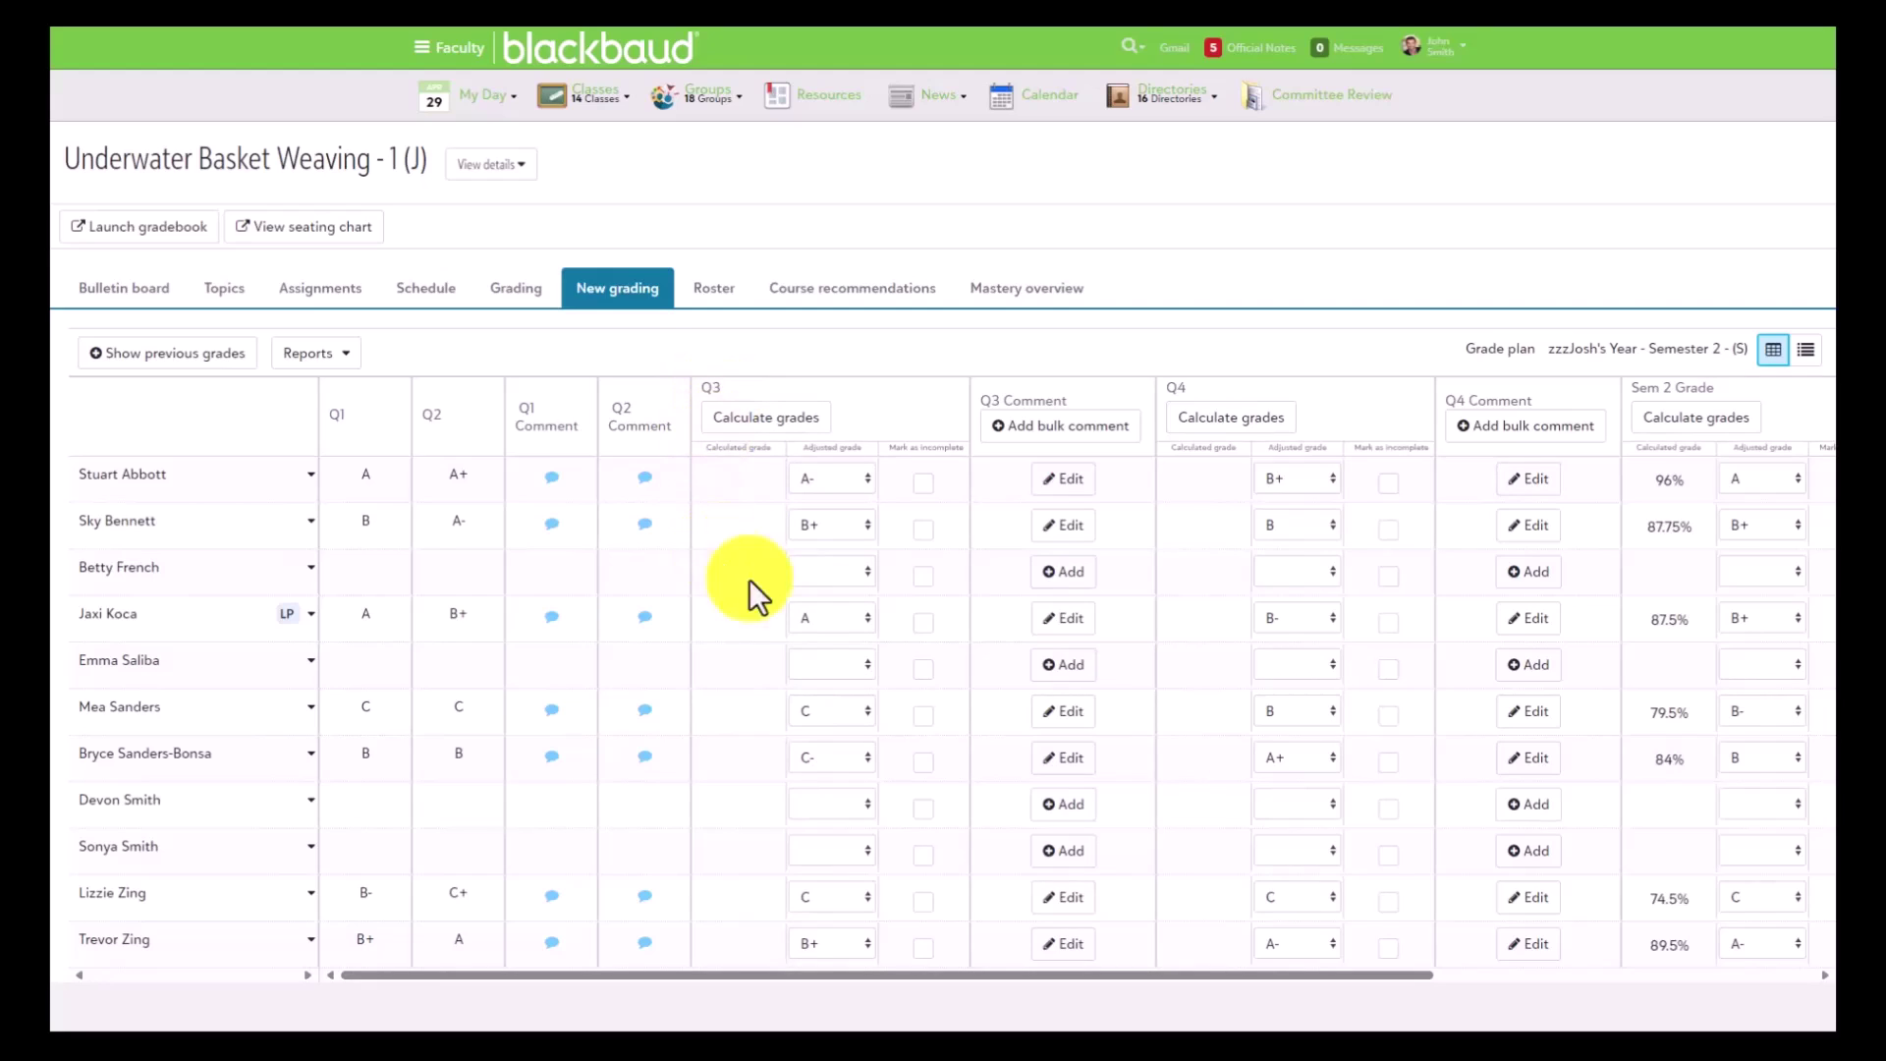
Give the previously ungraded student a Q3 adjusted grade of A-
left_click(825, 572)
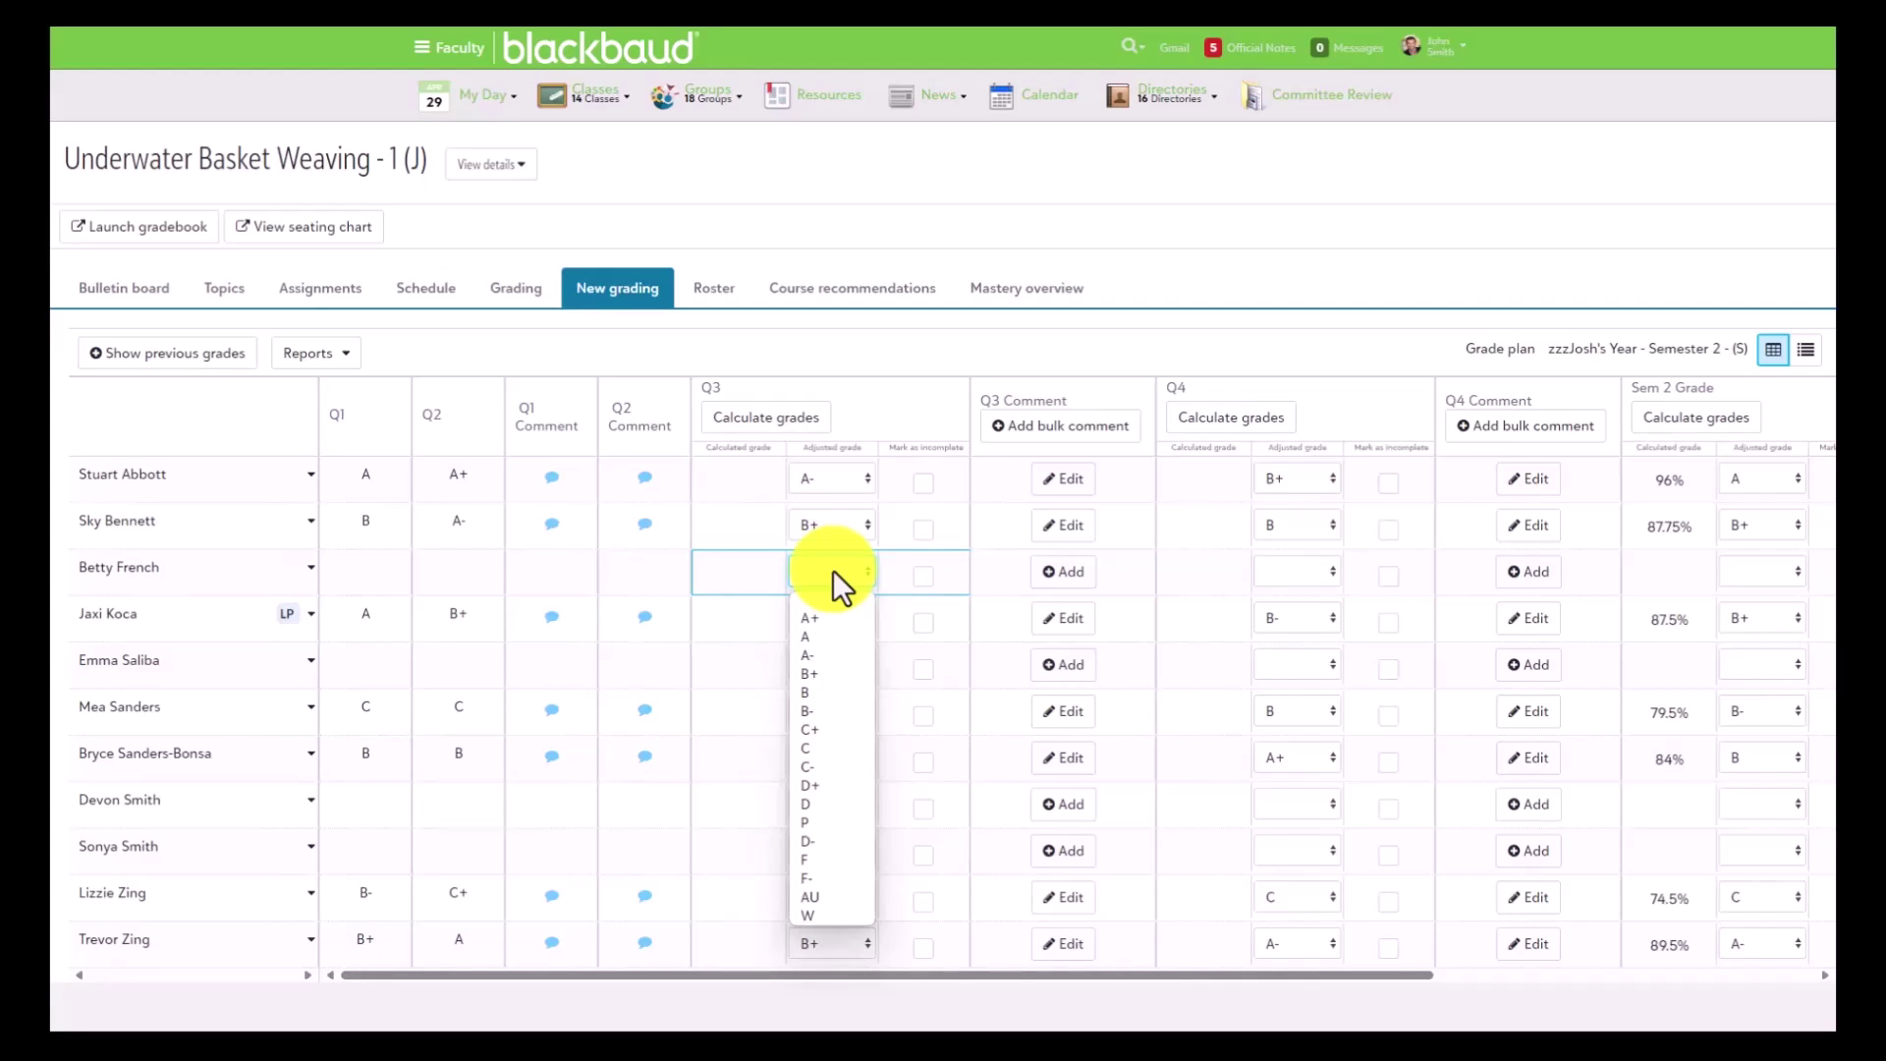
left_click(829, 651)
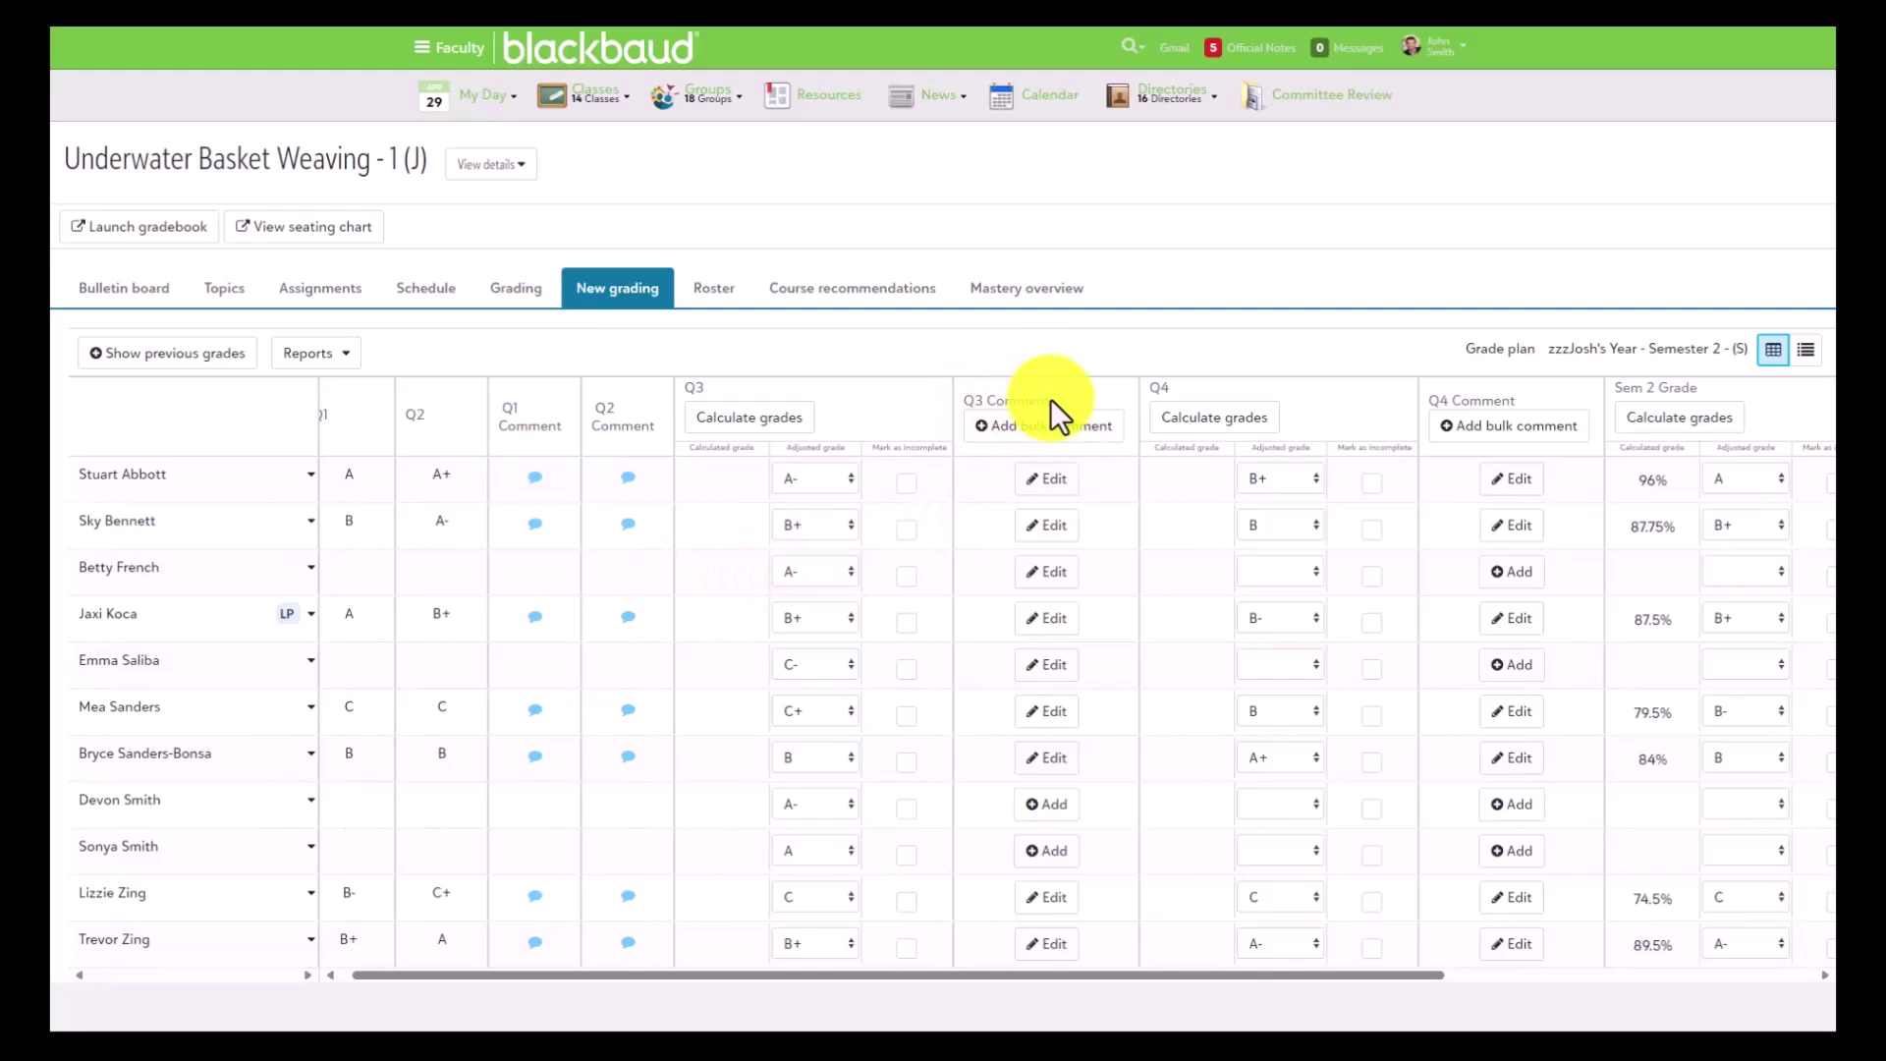
left_click(1047, 527)
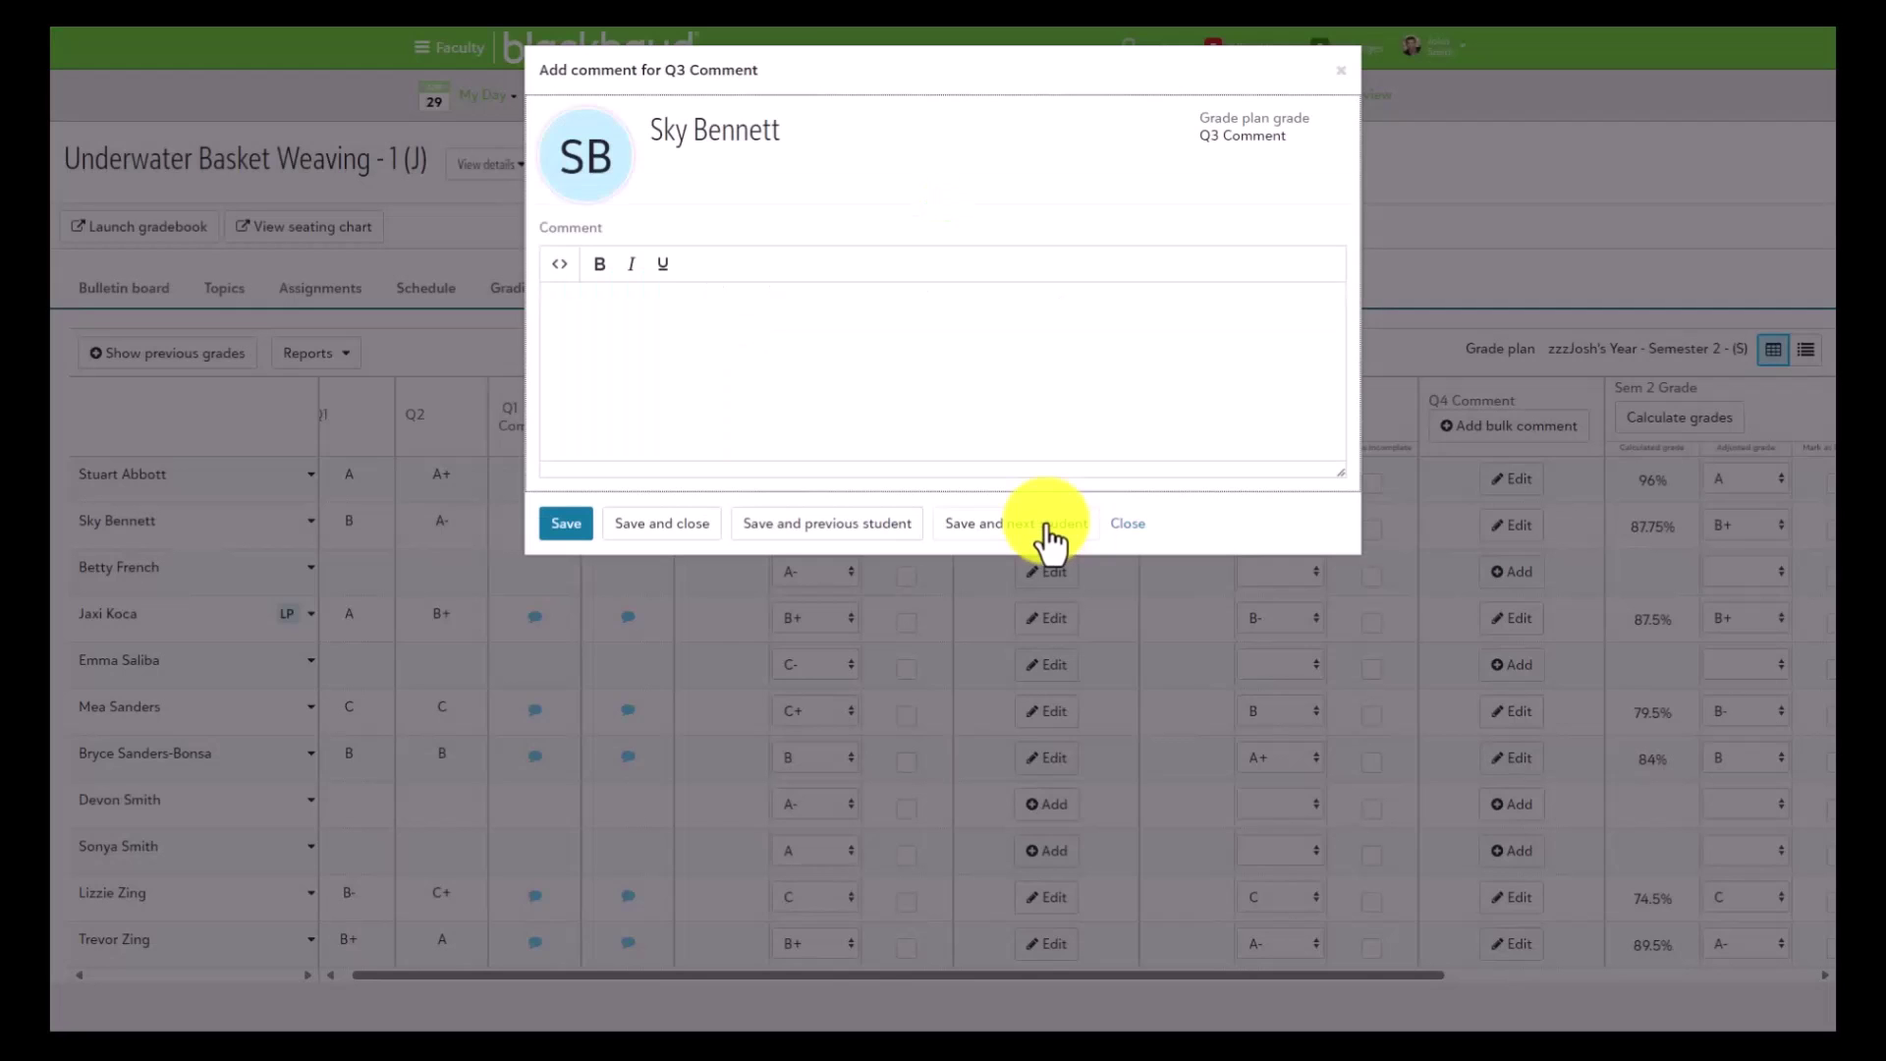
left_click_drag(668, 306, 545, 308)
left_click(560, 369)
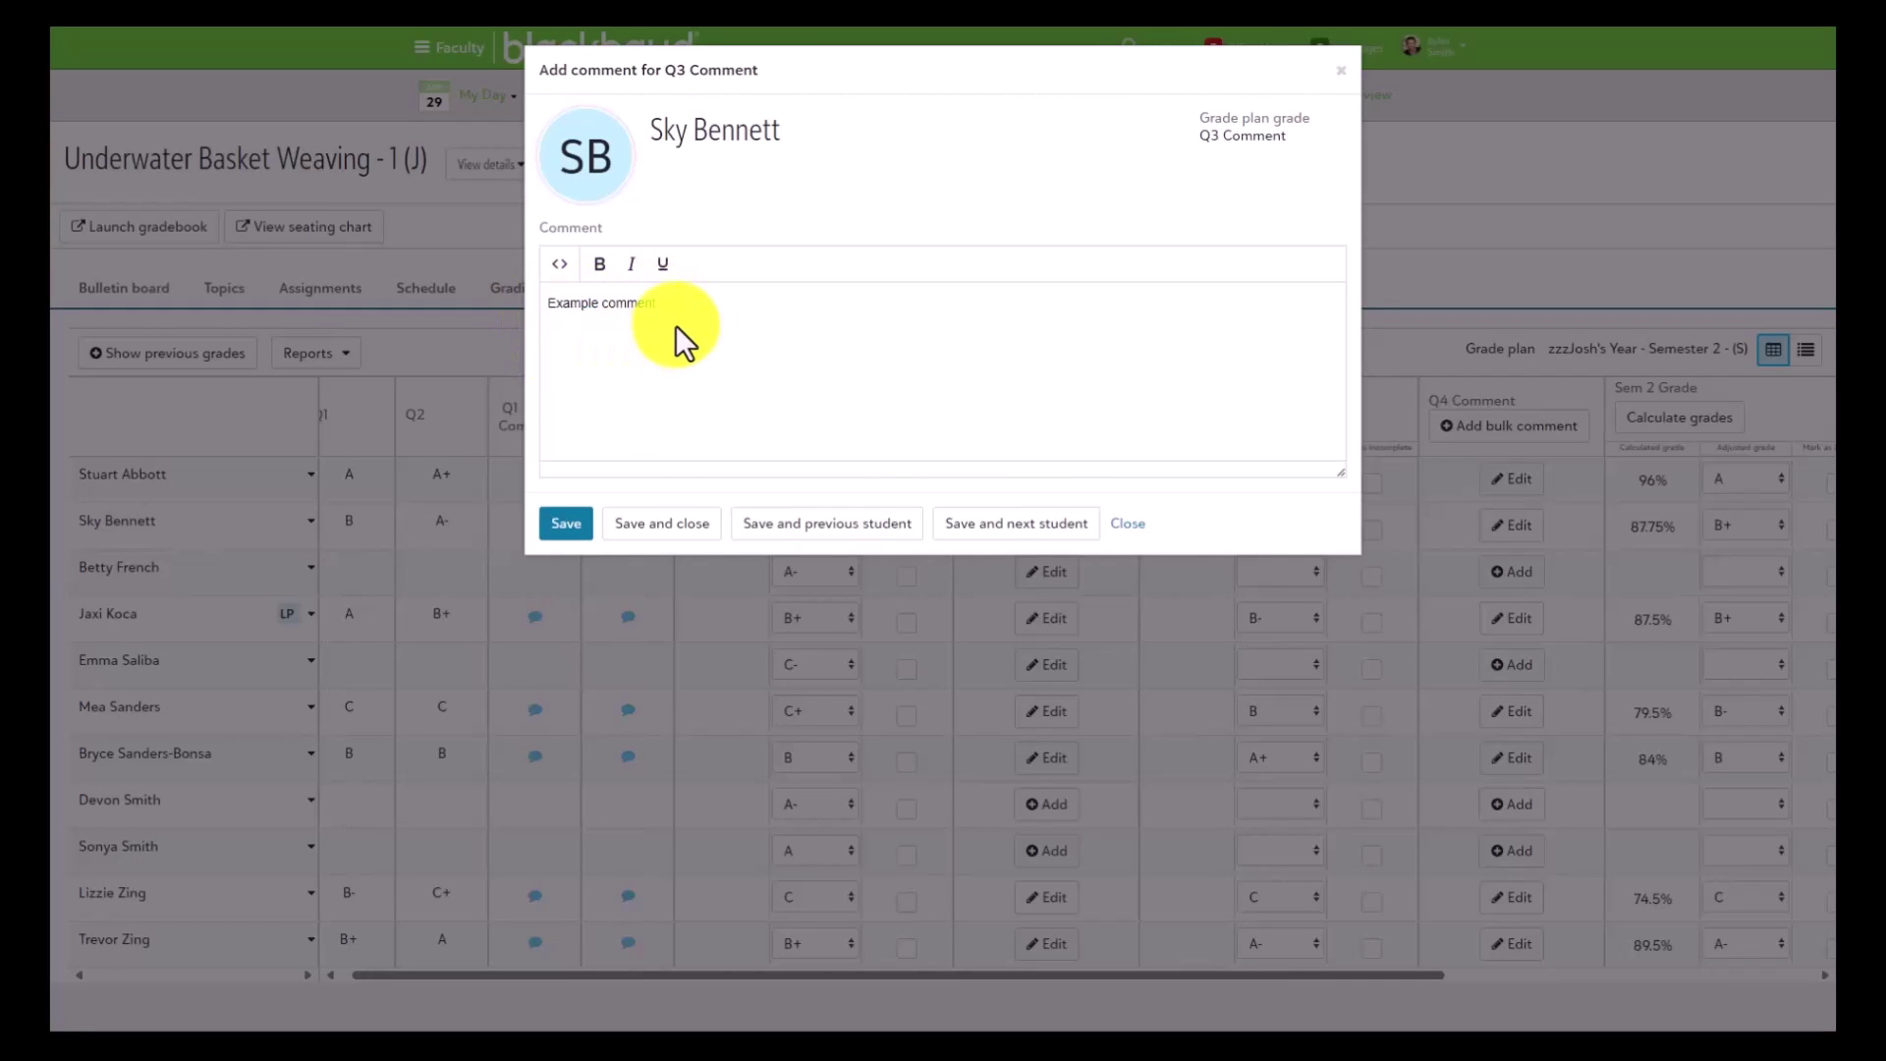
left_click_drag(1328, 633, 1287, 871)
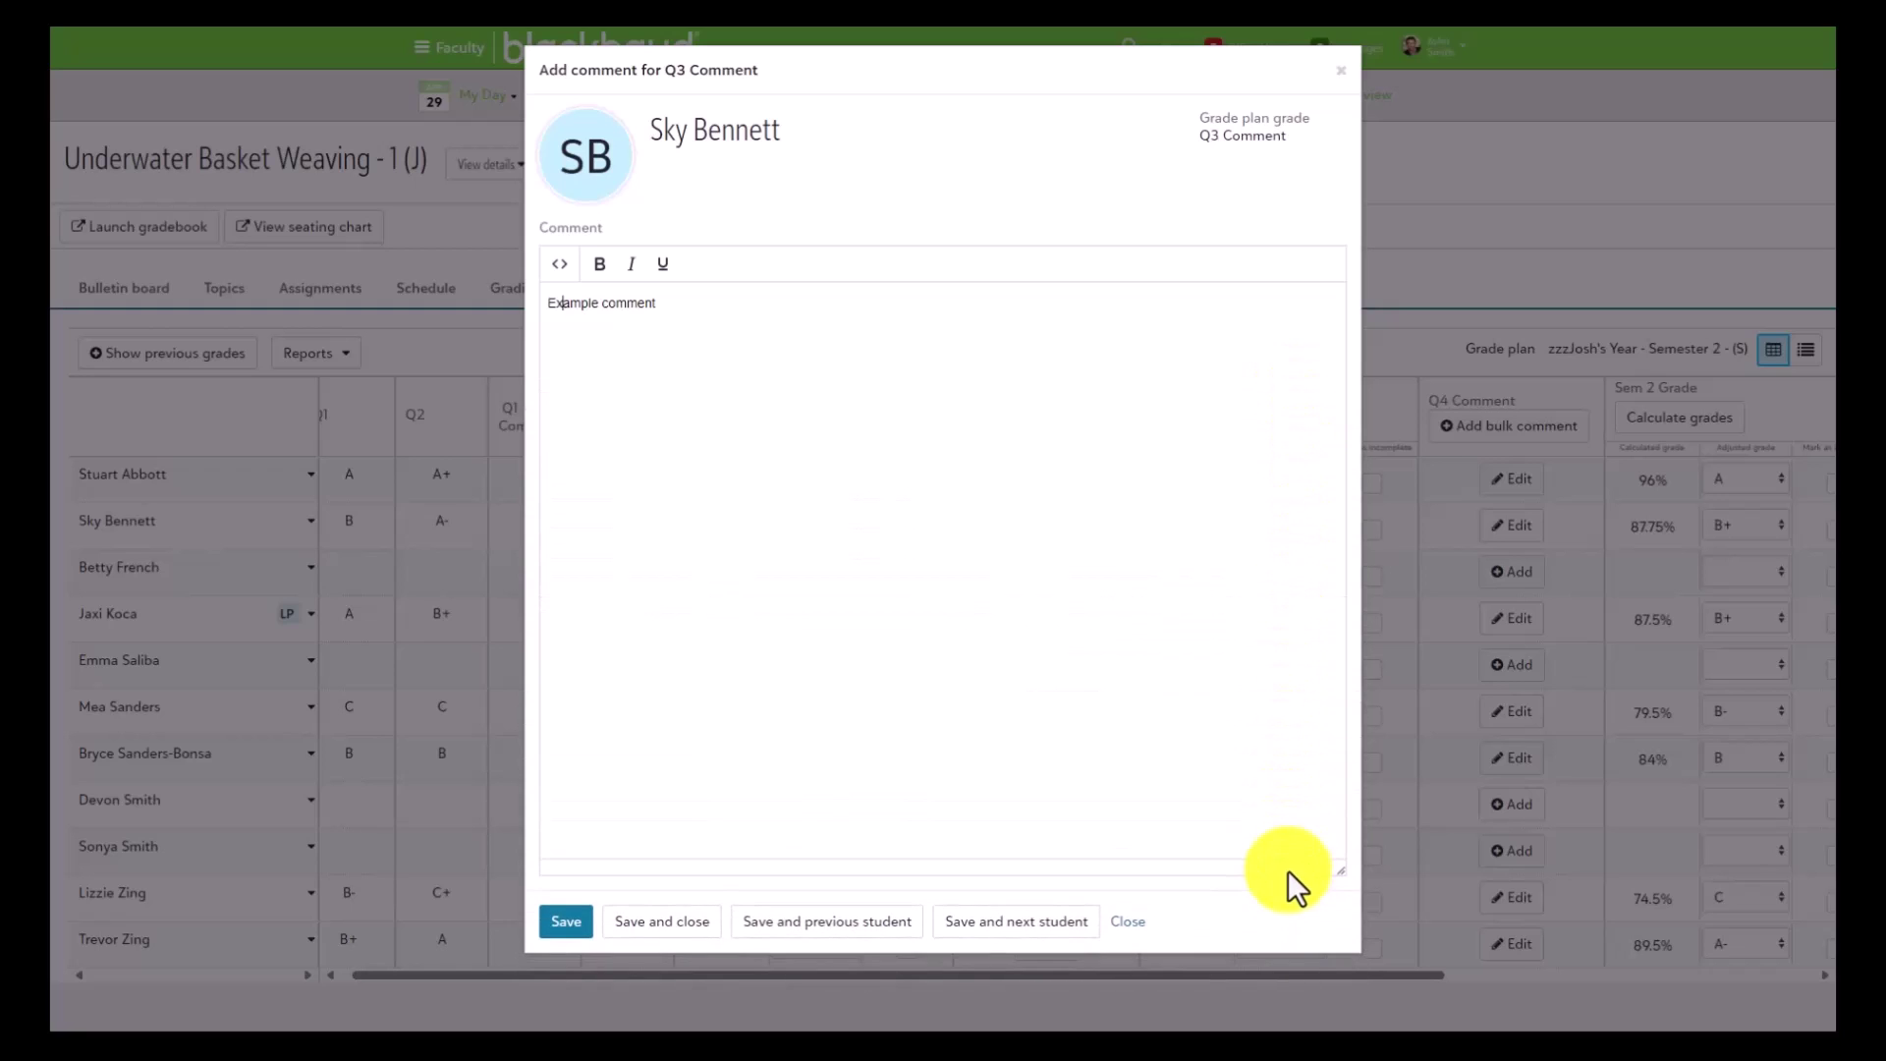
left_click(1127, 923)
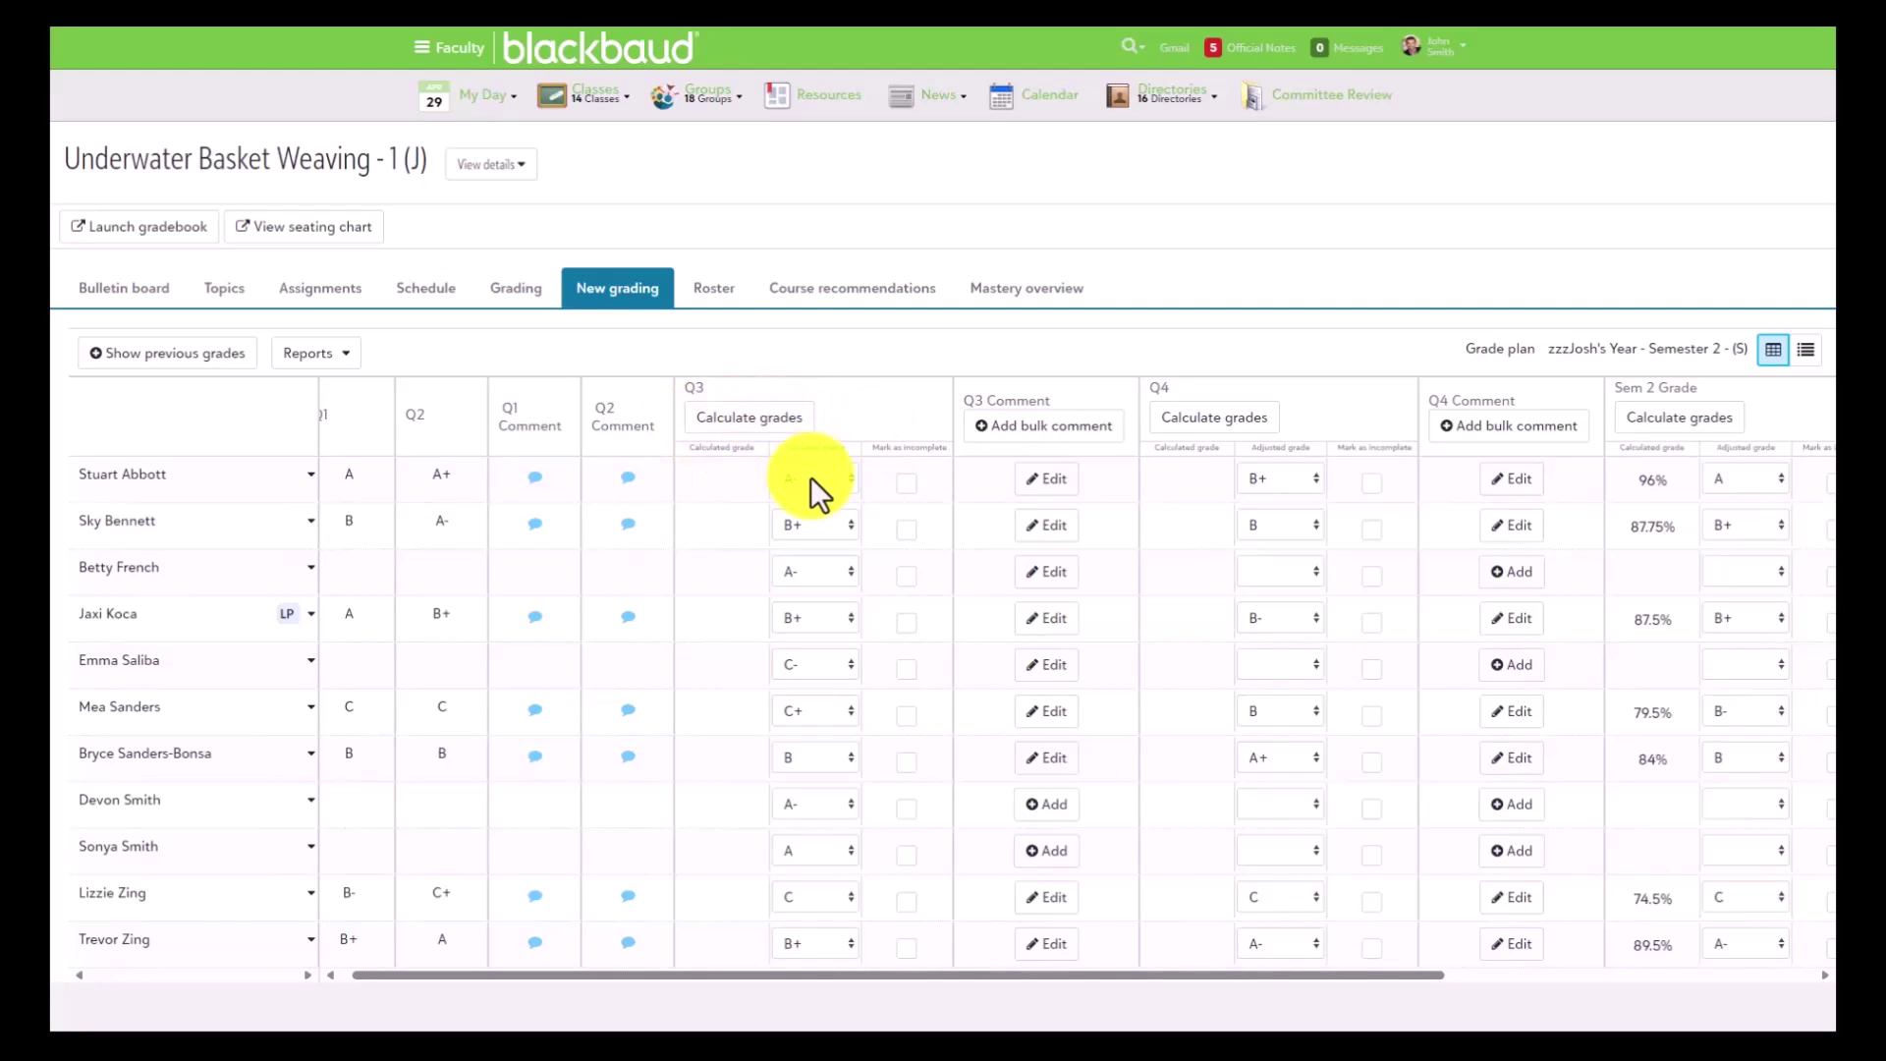
Start a bulk Q3 comment and narrow the selection from all 11 students to two
left_click(1038, 451)
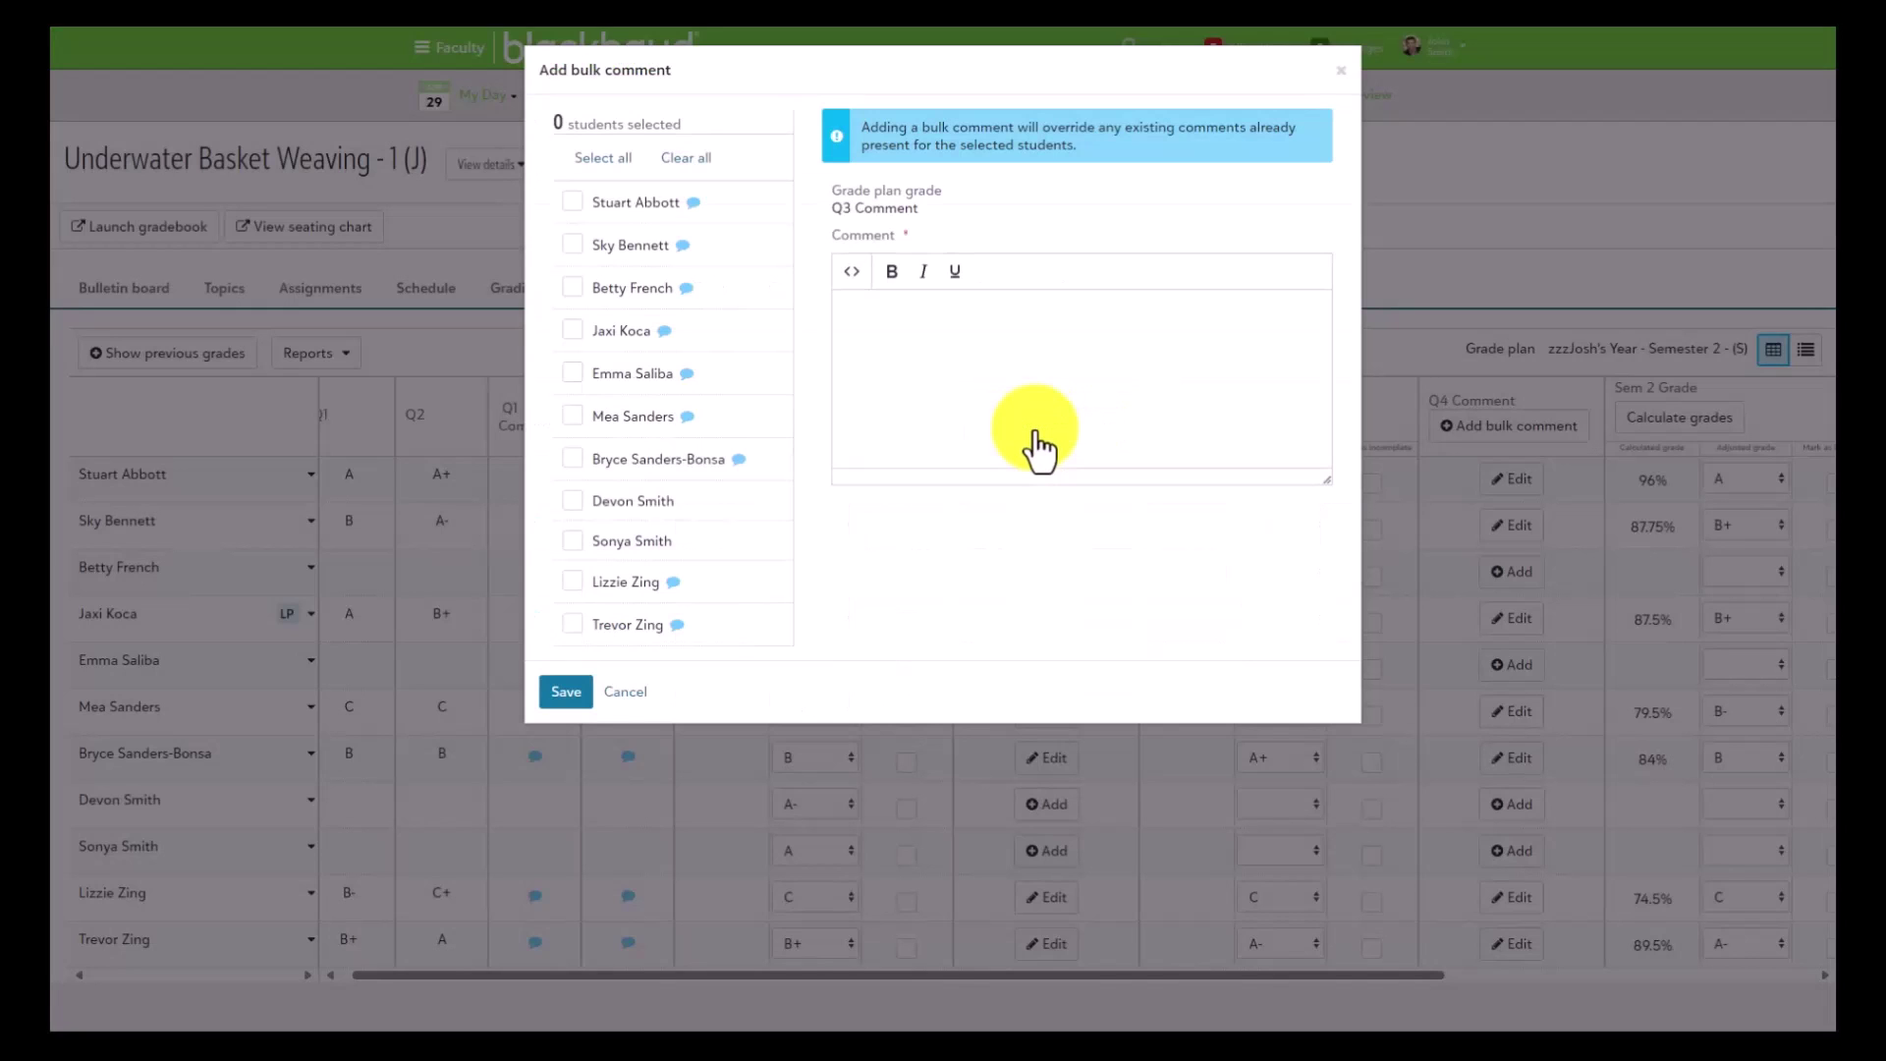
left_click(602, 159)
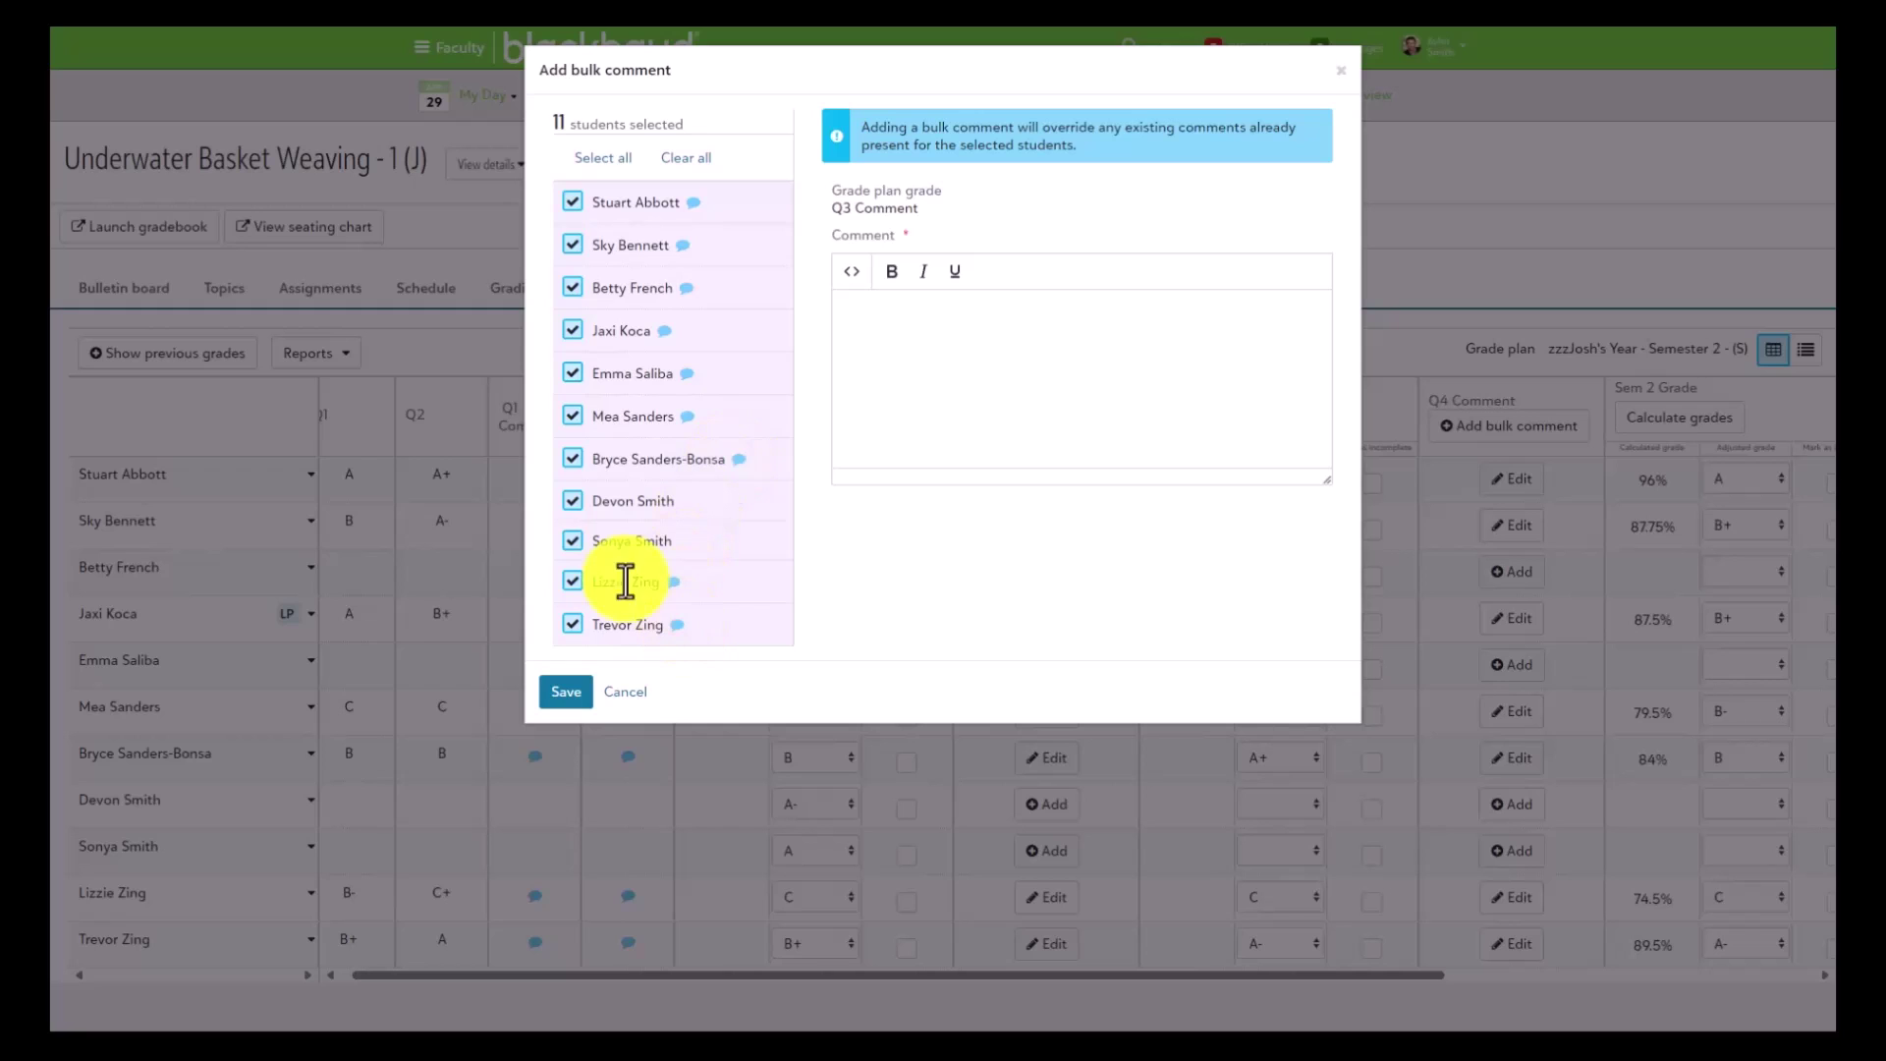
left_click(572, 581)
left_click(571, 625)
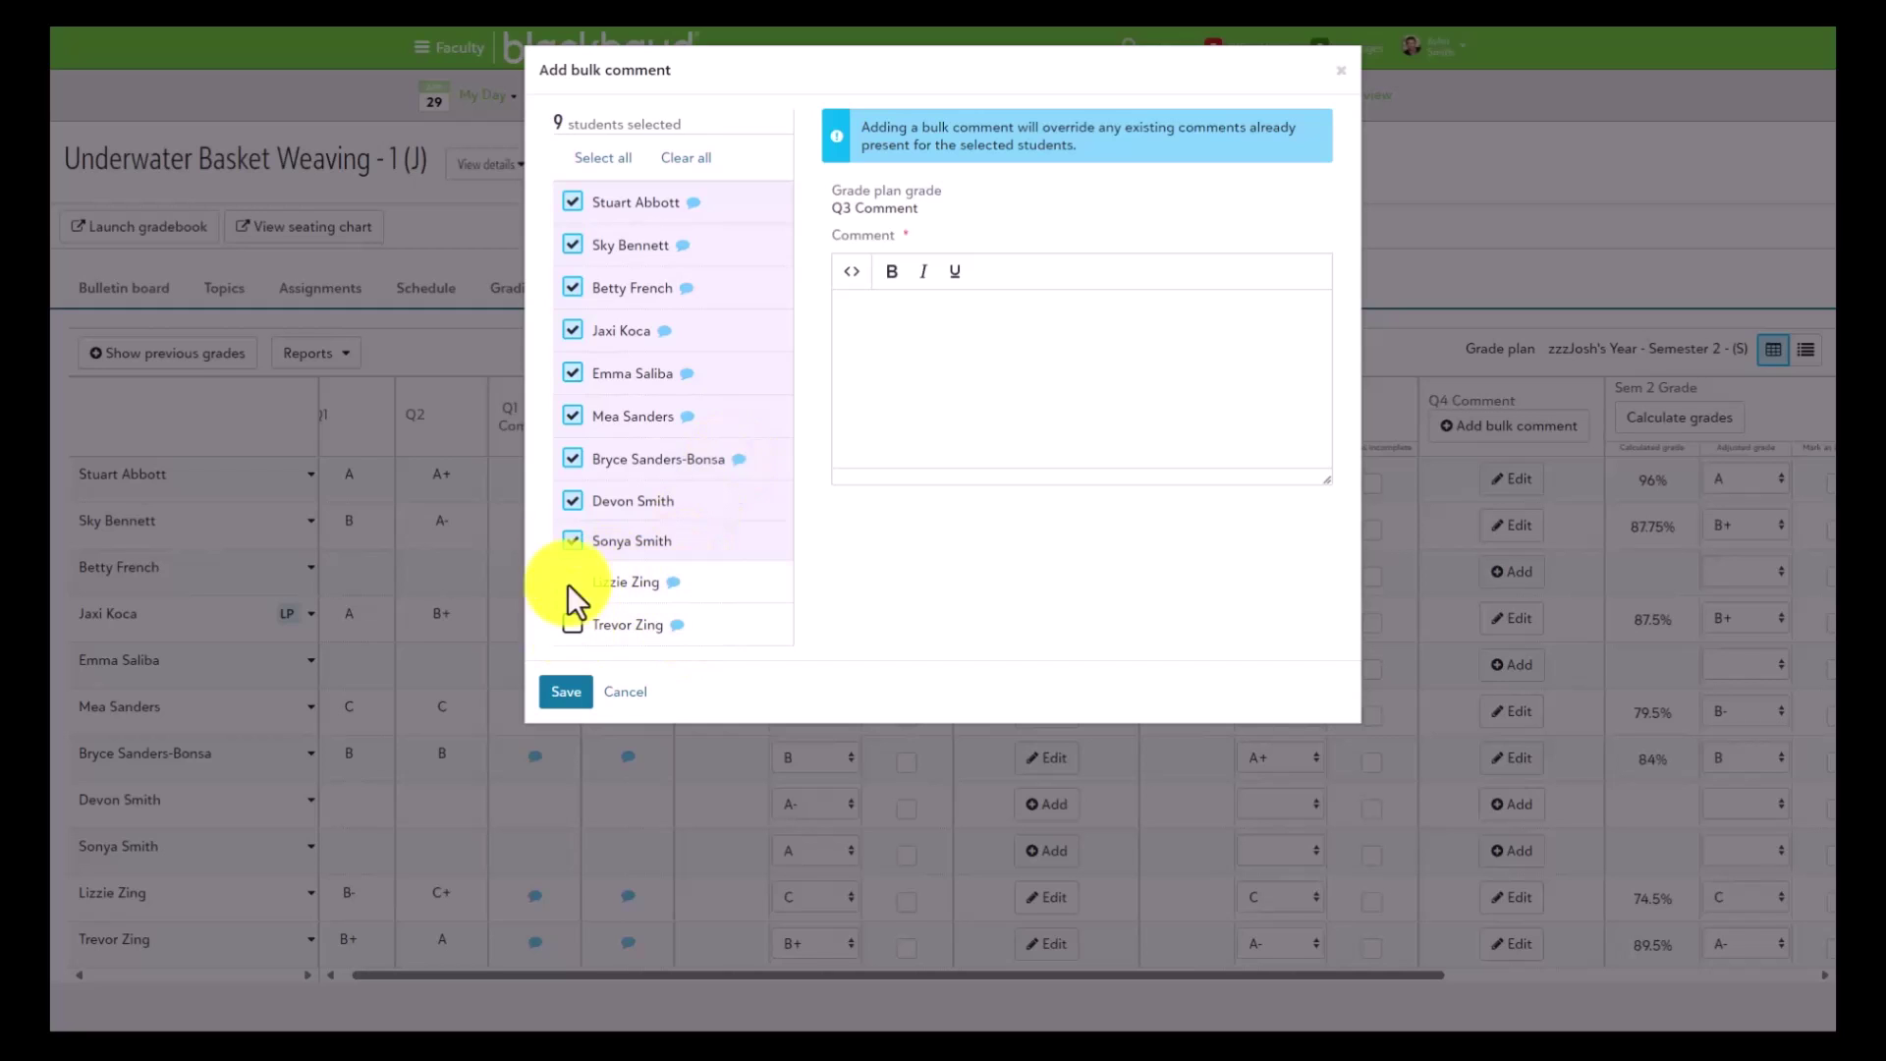
left_click(572, 459)
left_click(571, 416)
left_click(572, 373)
left_click(571, 330)
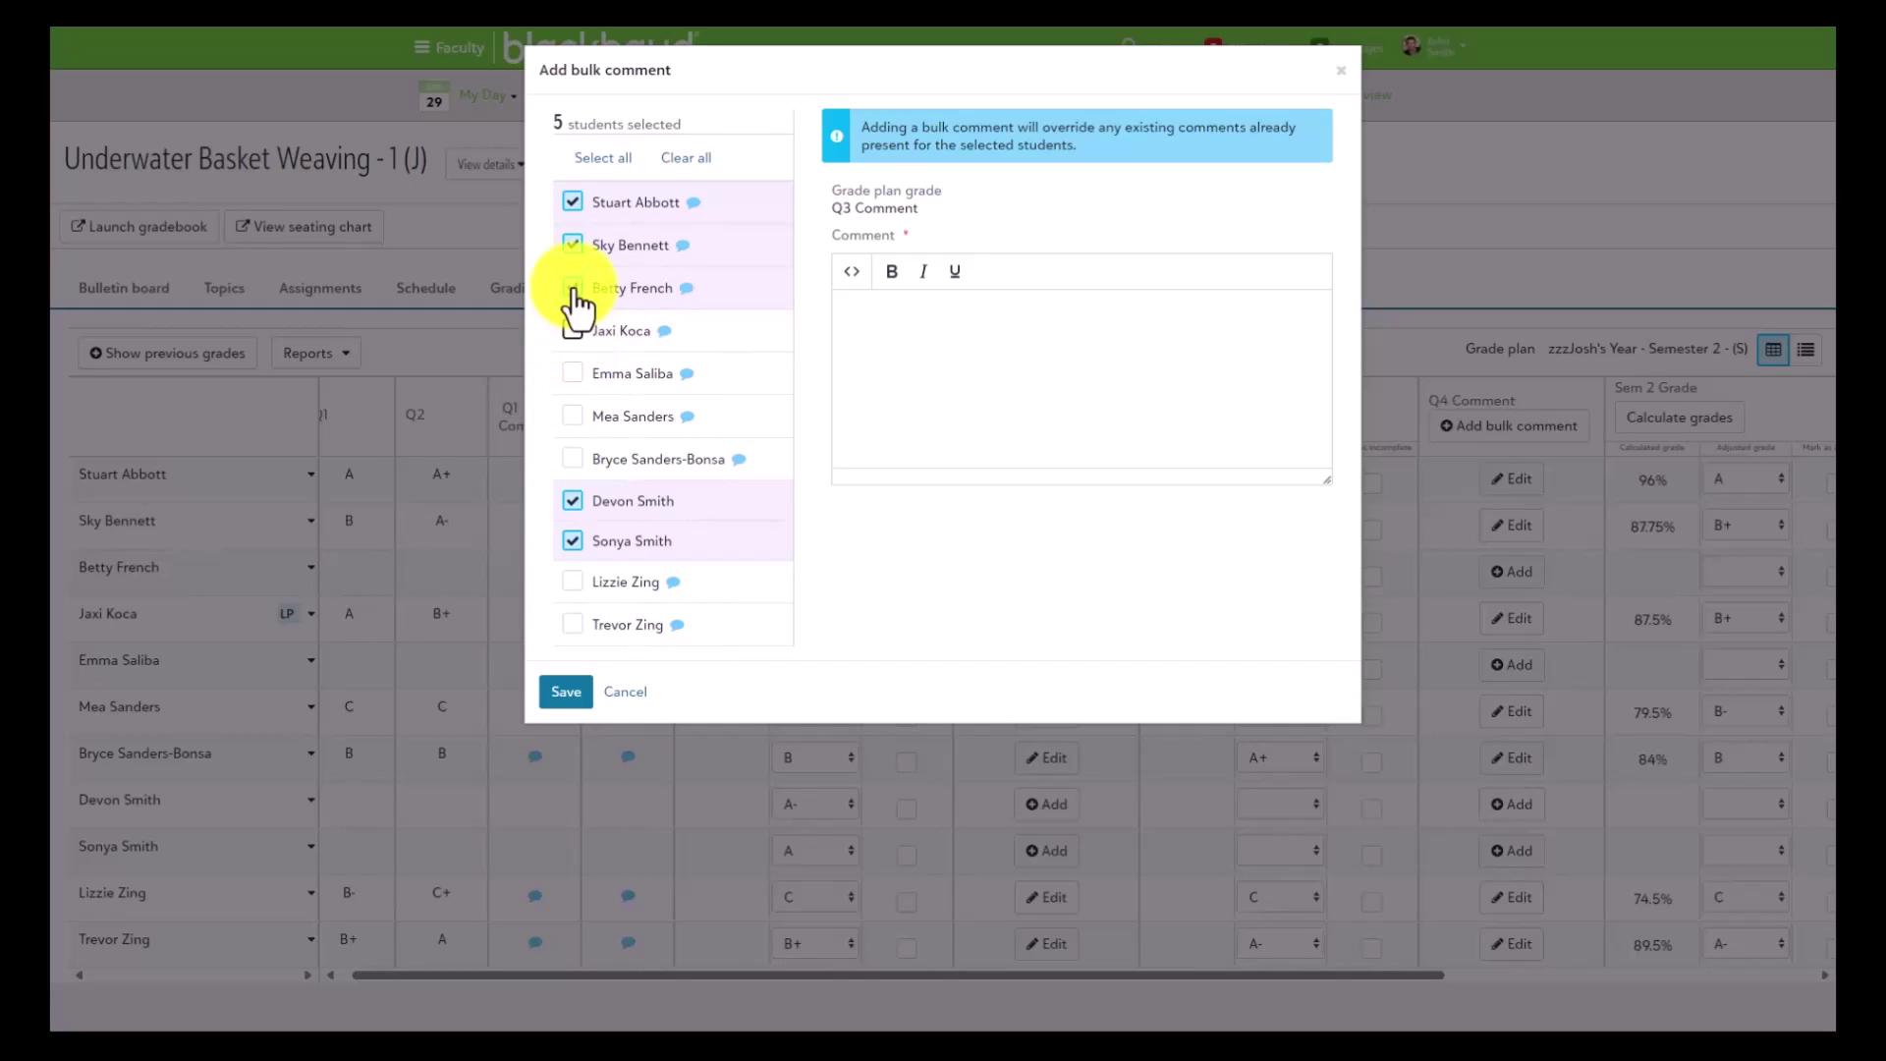
left_click(572, 287)
left_click(572, 245)
left_click(572, 201)
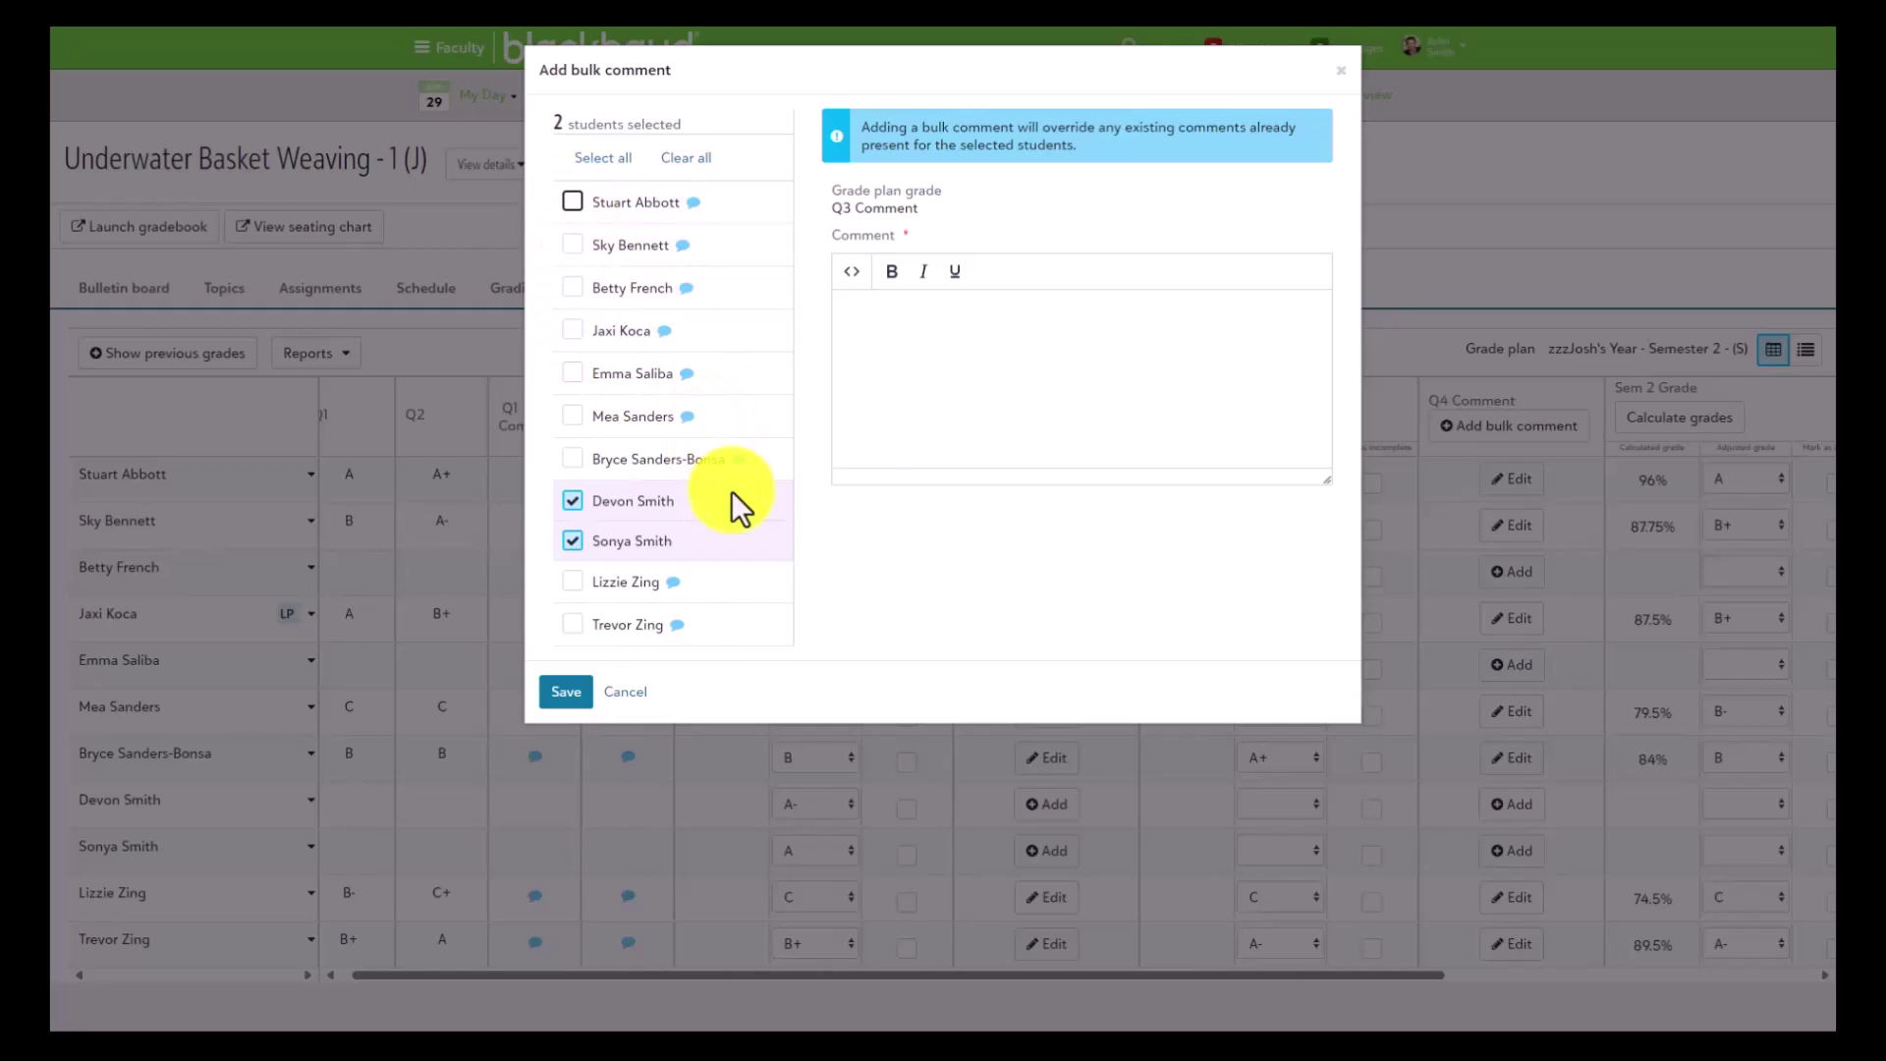
Enter the comment text "Add comm" and save it for the two students
left_click(966, 358)
type("Add comment")
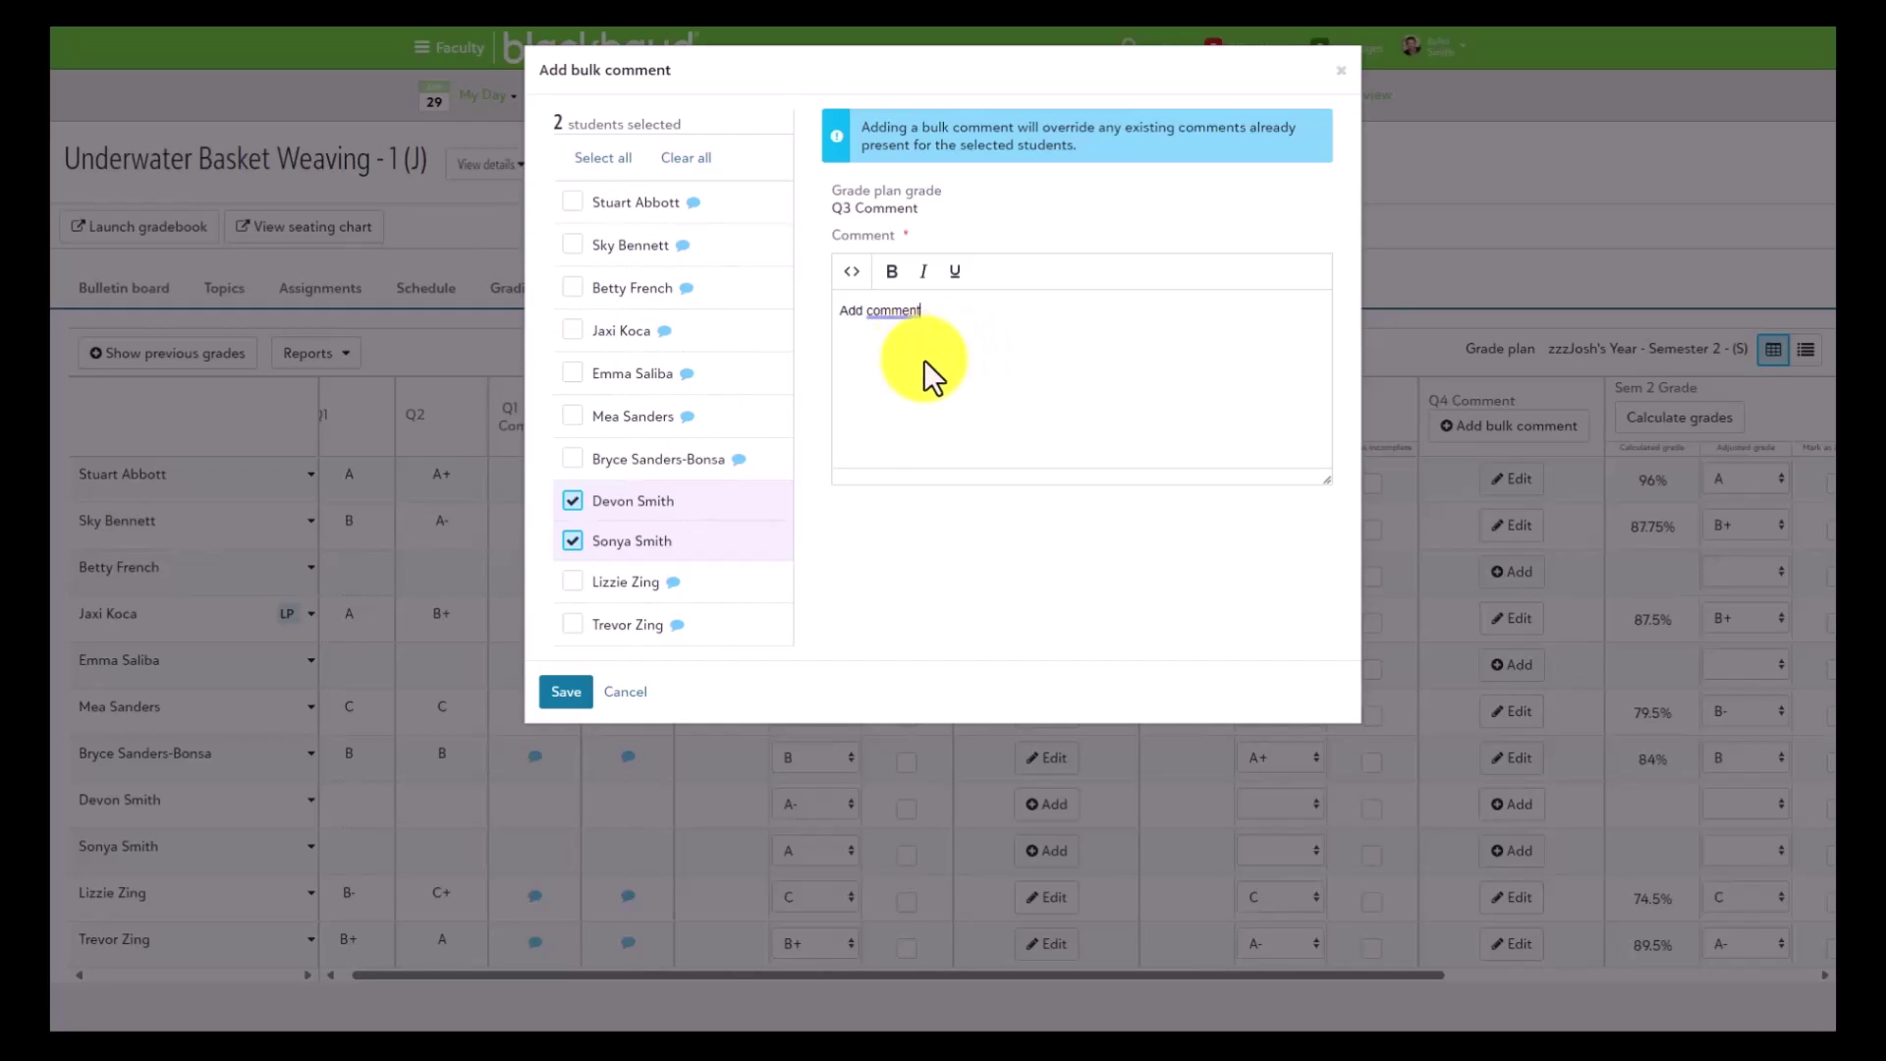
left_click(565, 693)
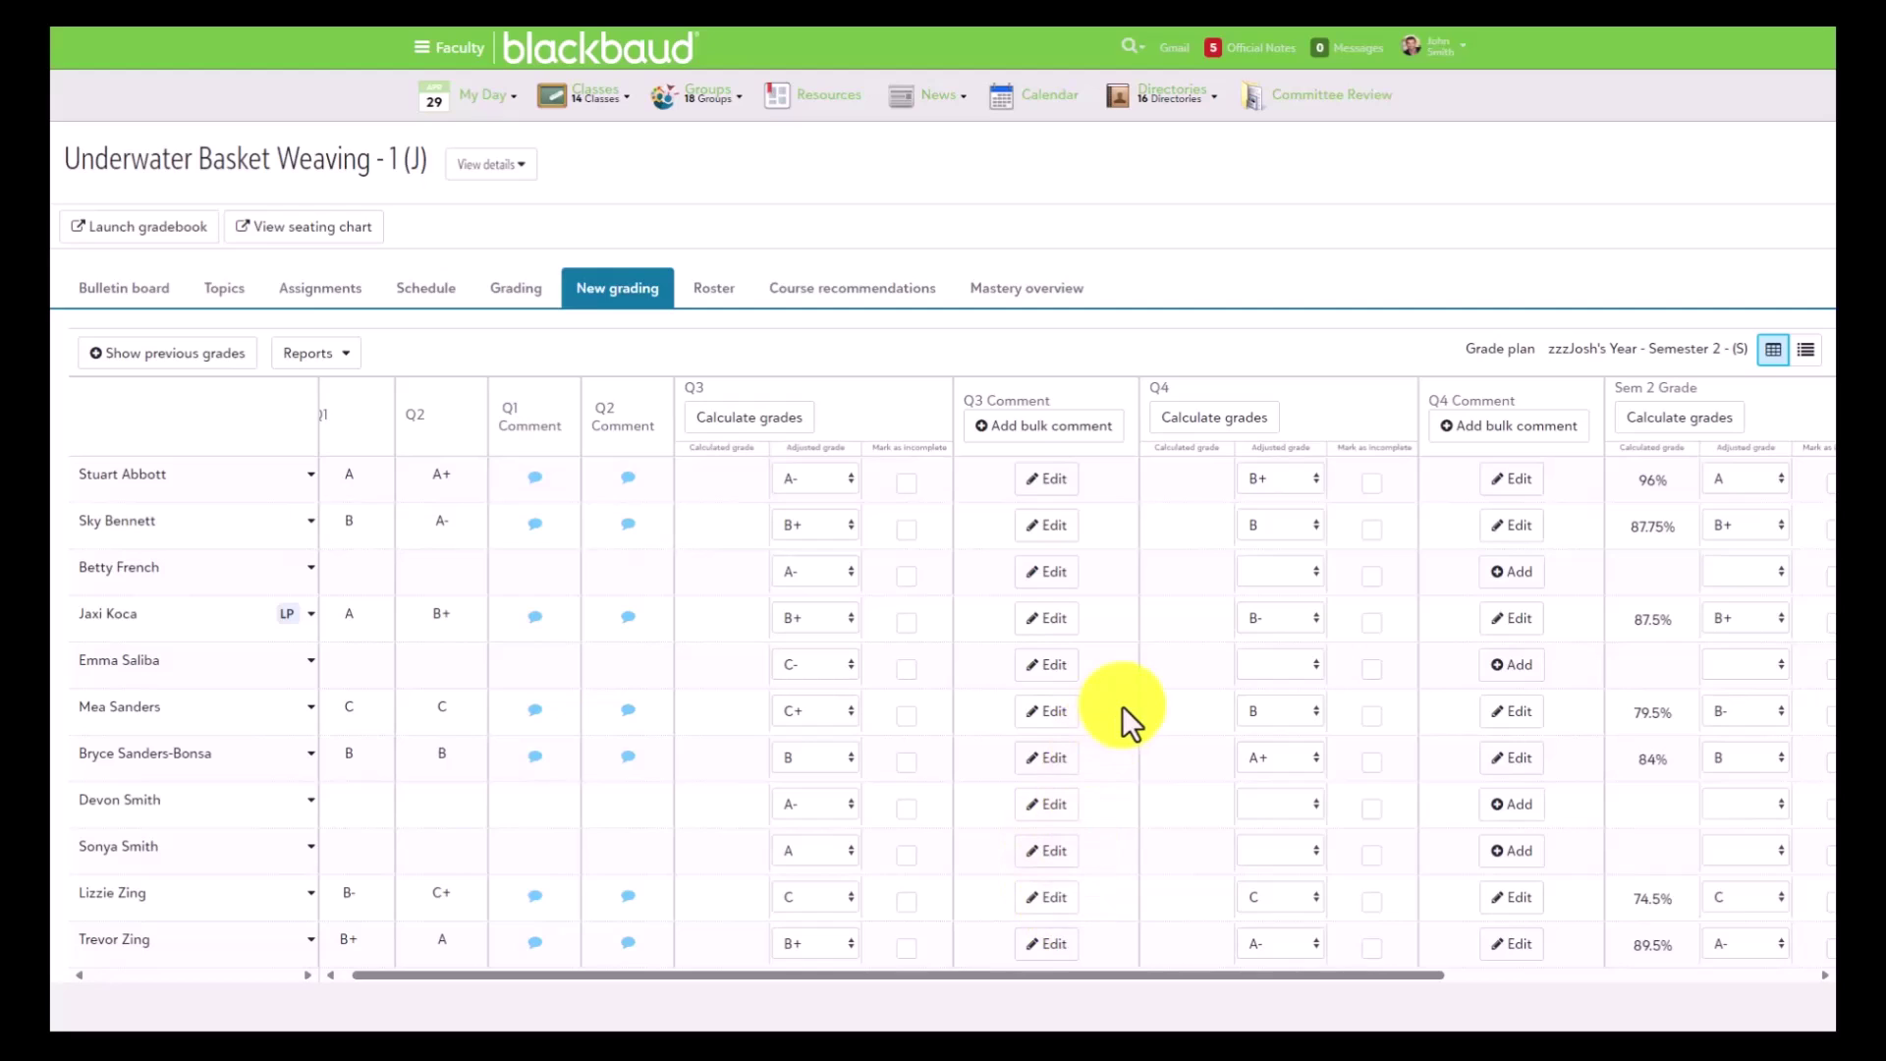
Start a Q3 grade calculation with all students selected
left_click(756, 422)
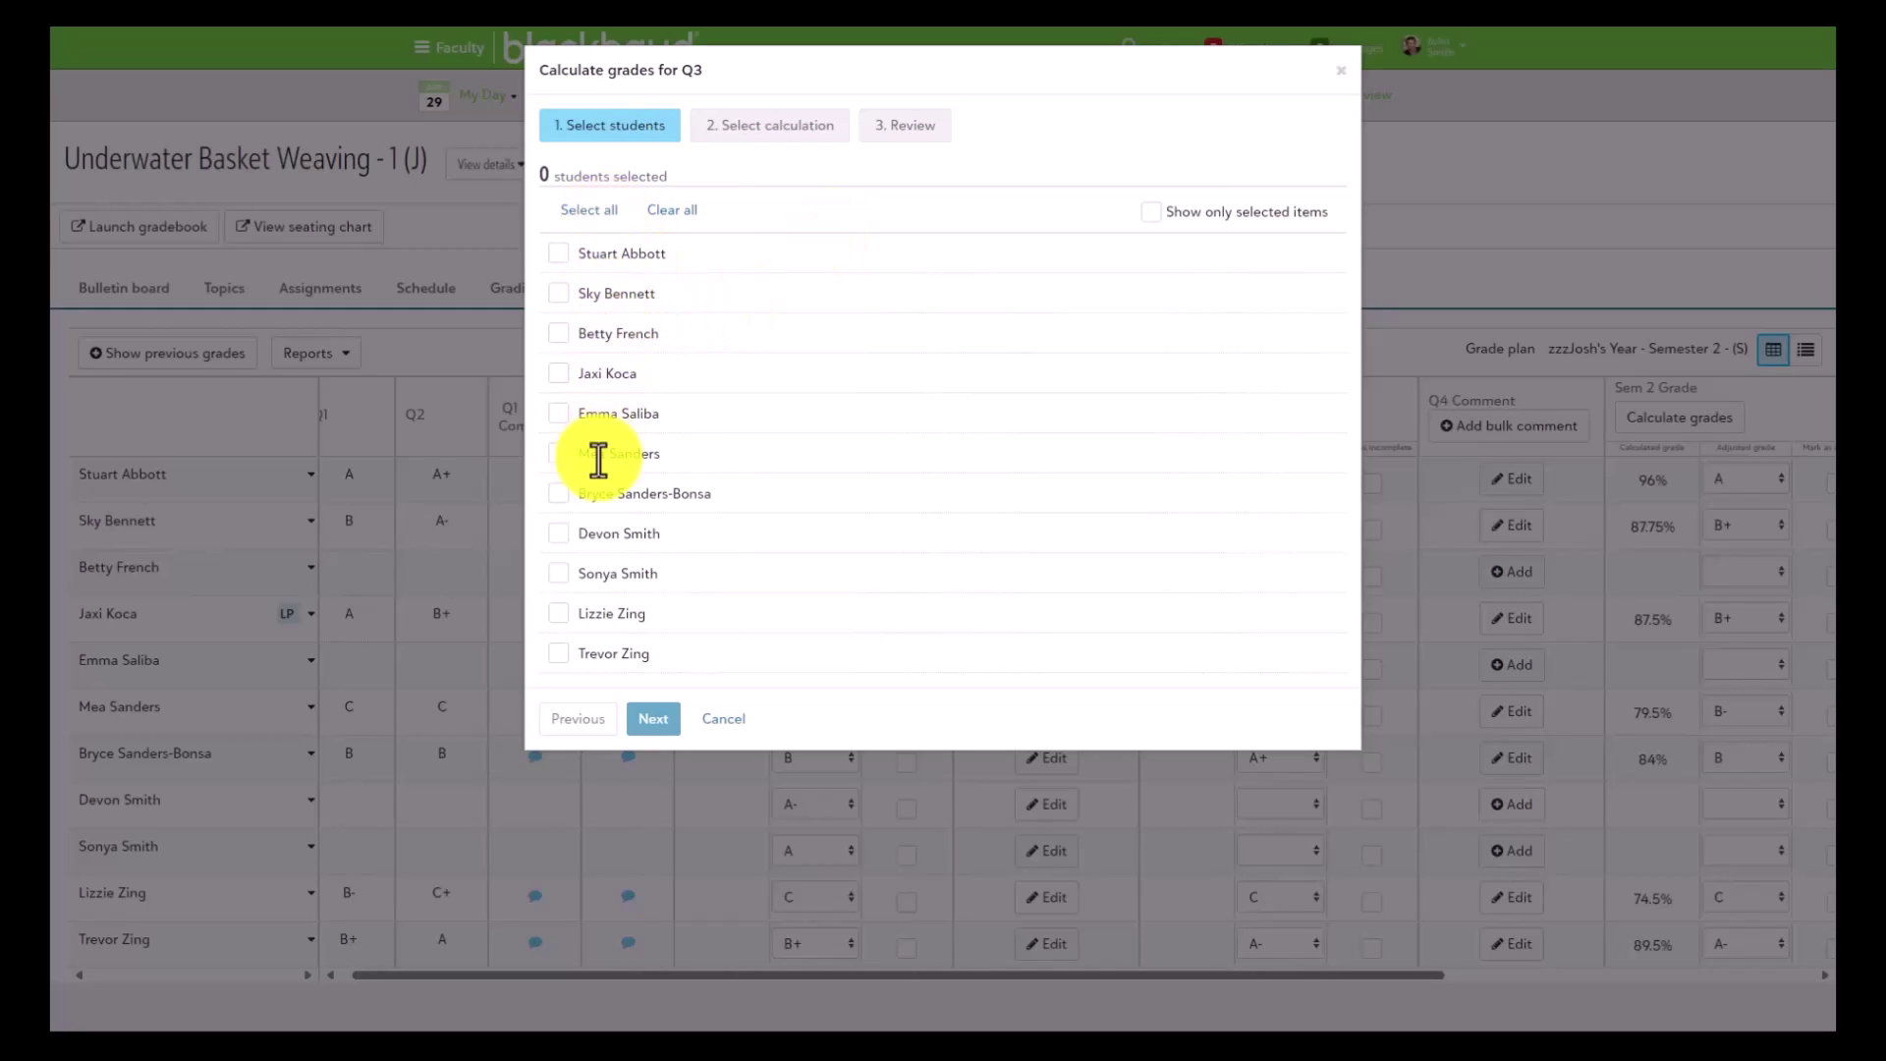
left_click(593, 212)
left_click(648, 722)
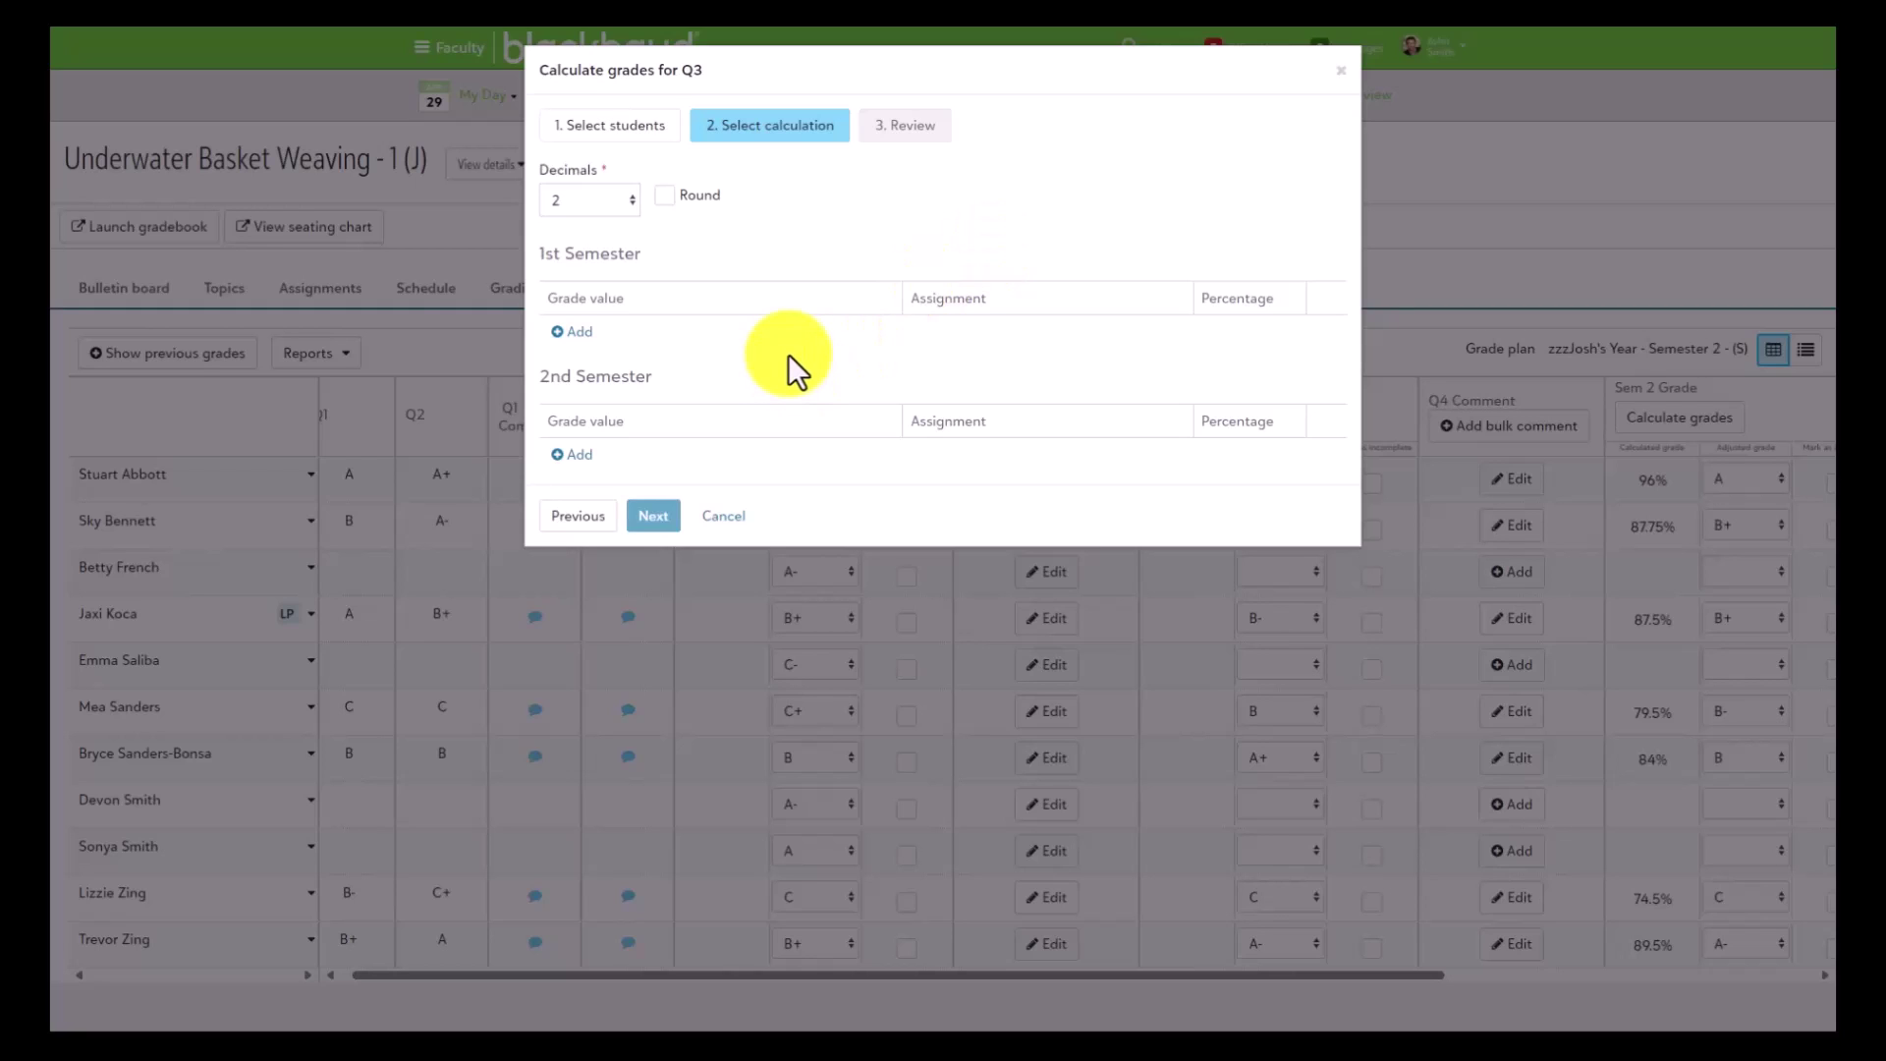
Keep 2 decimals and weight 2nd Semester's Quarter 4 - Gradebook cumulative at 100%
left_click(604, 202)
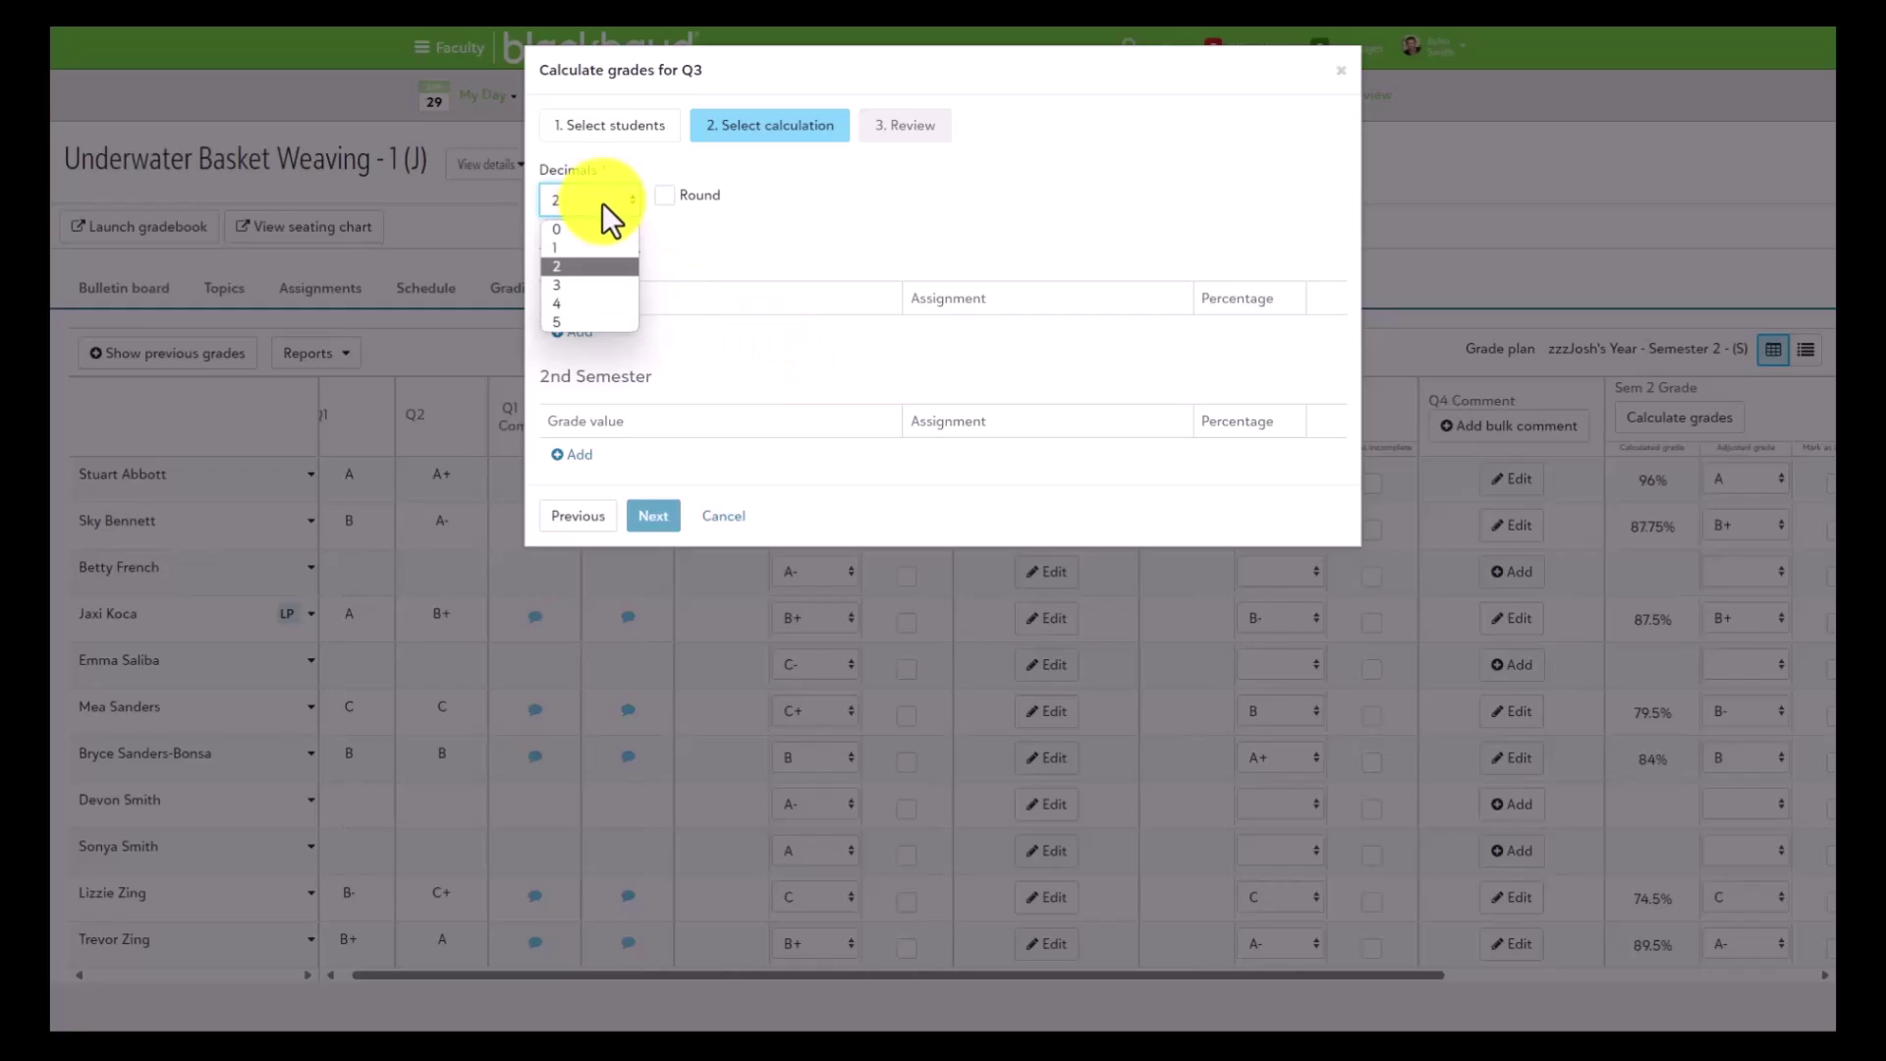
left_click(577, 269)
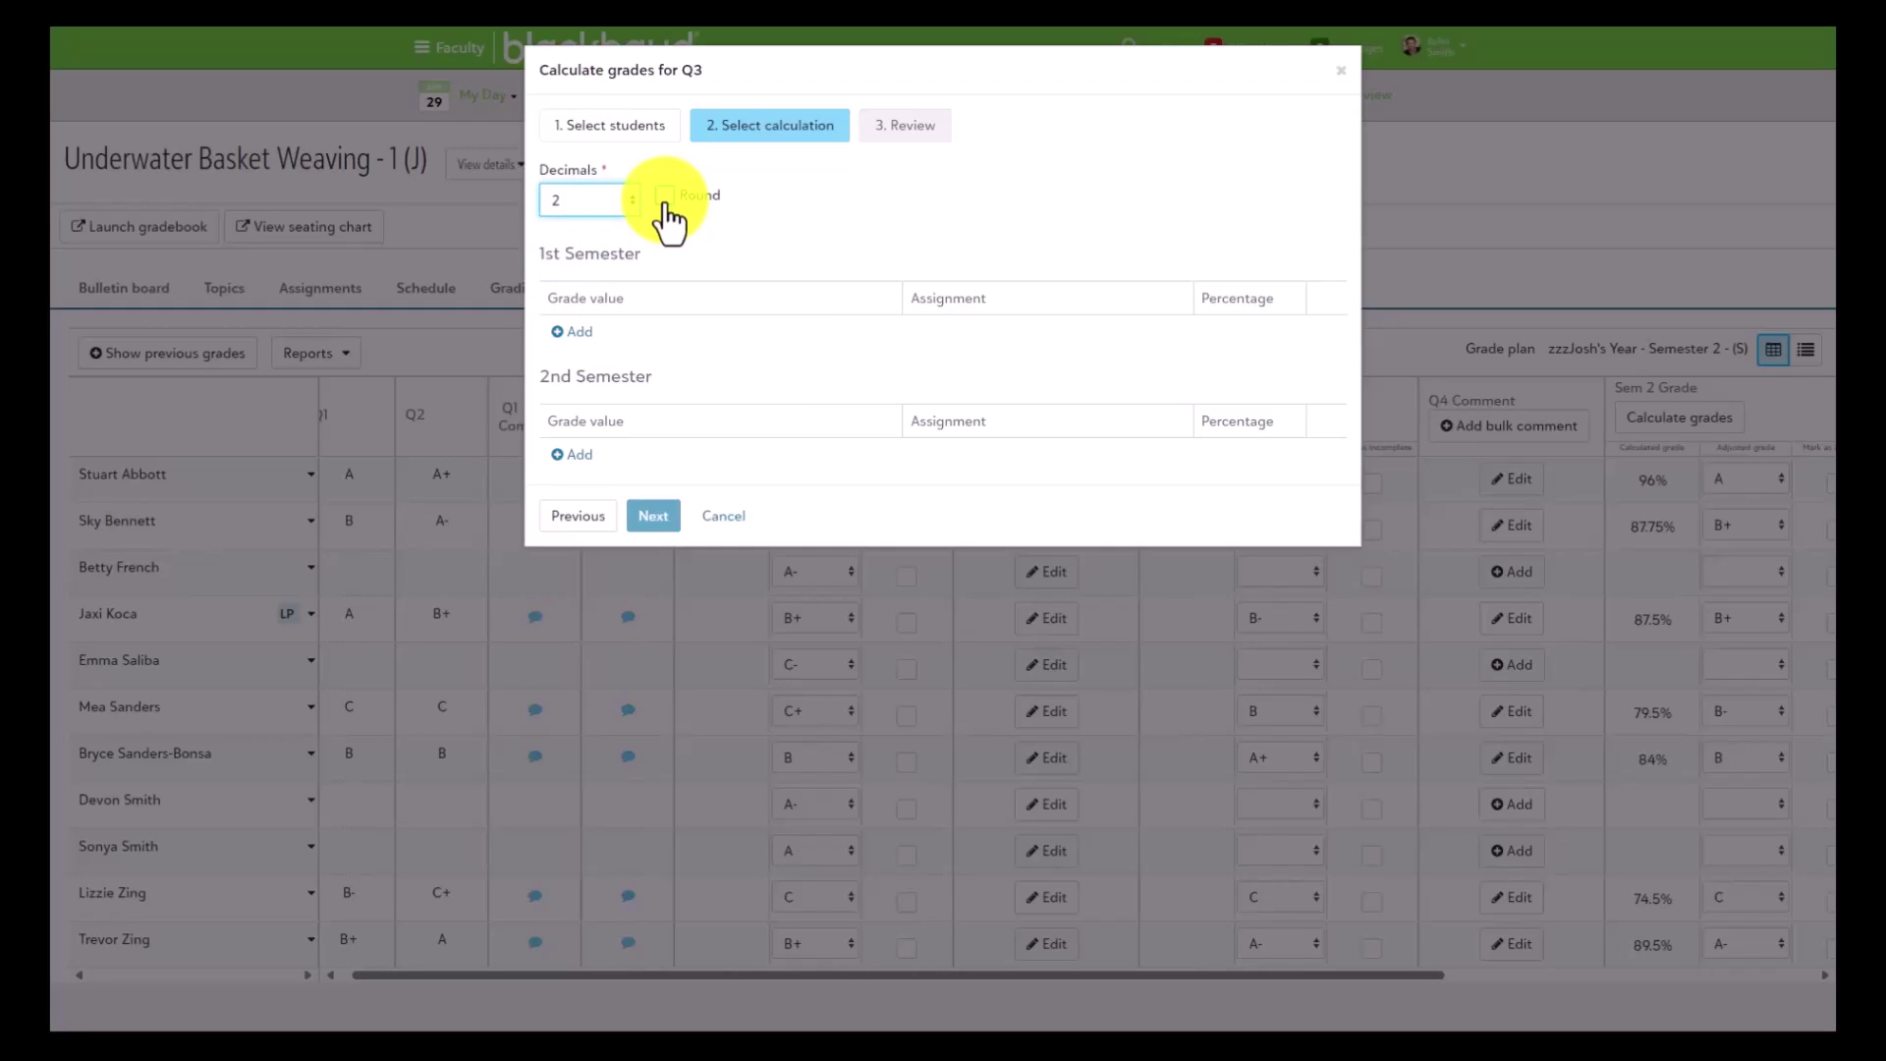
left_click(575, 453)
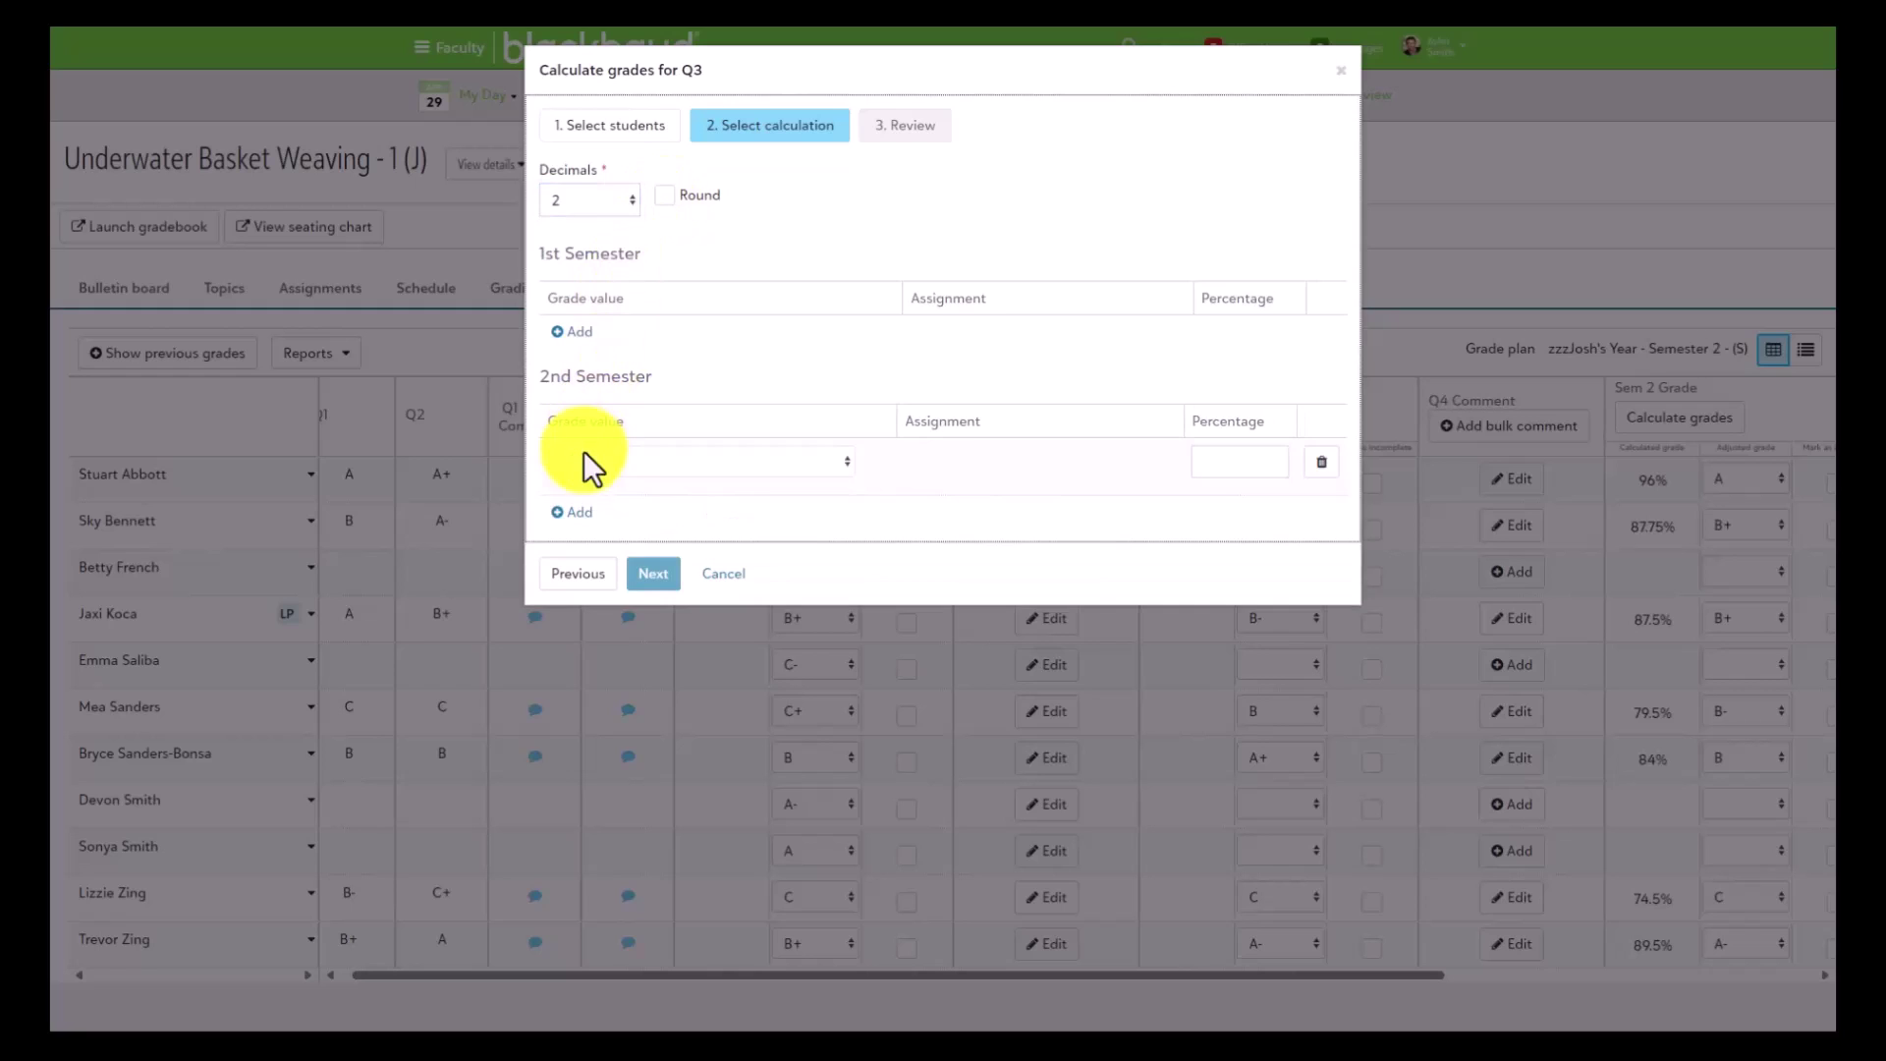
left_click(619, 461)
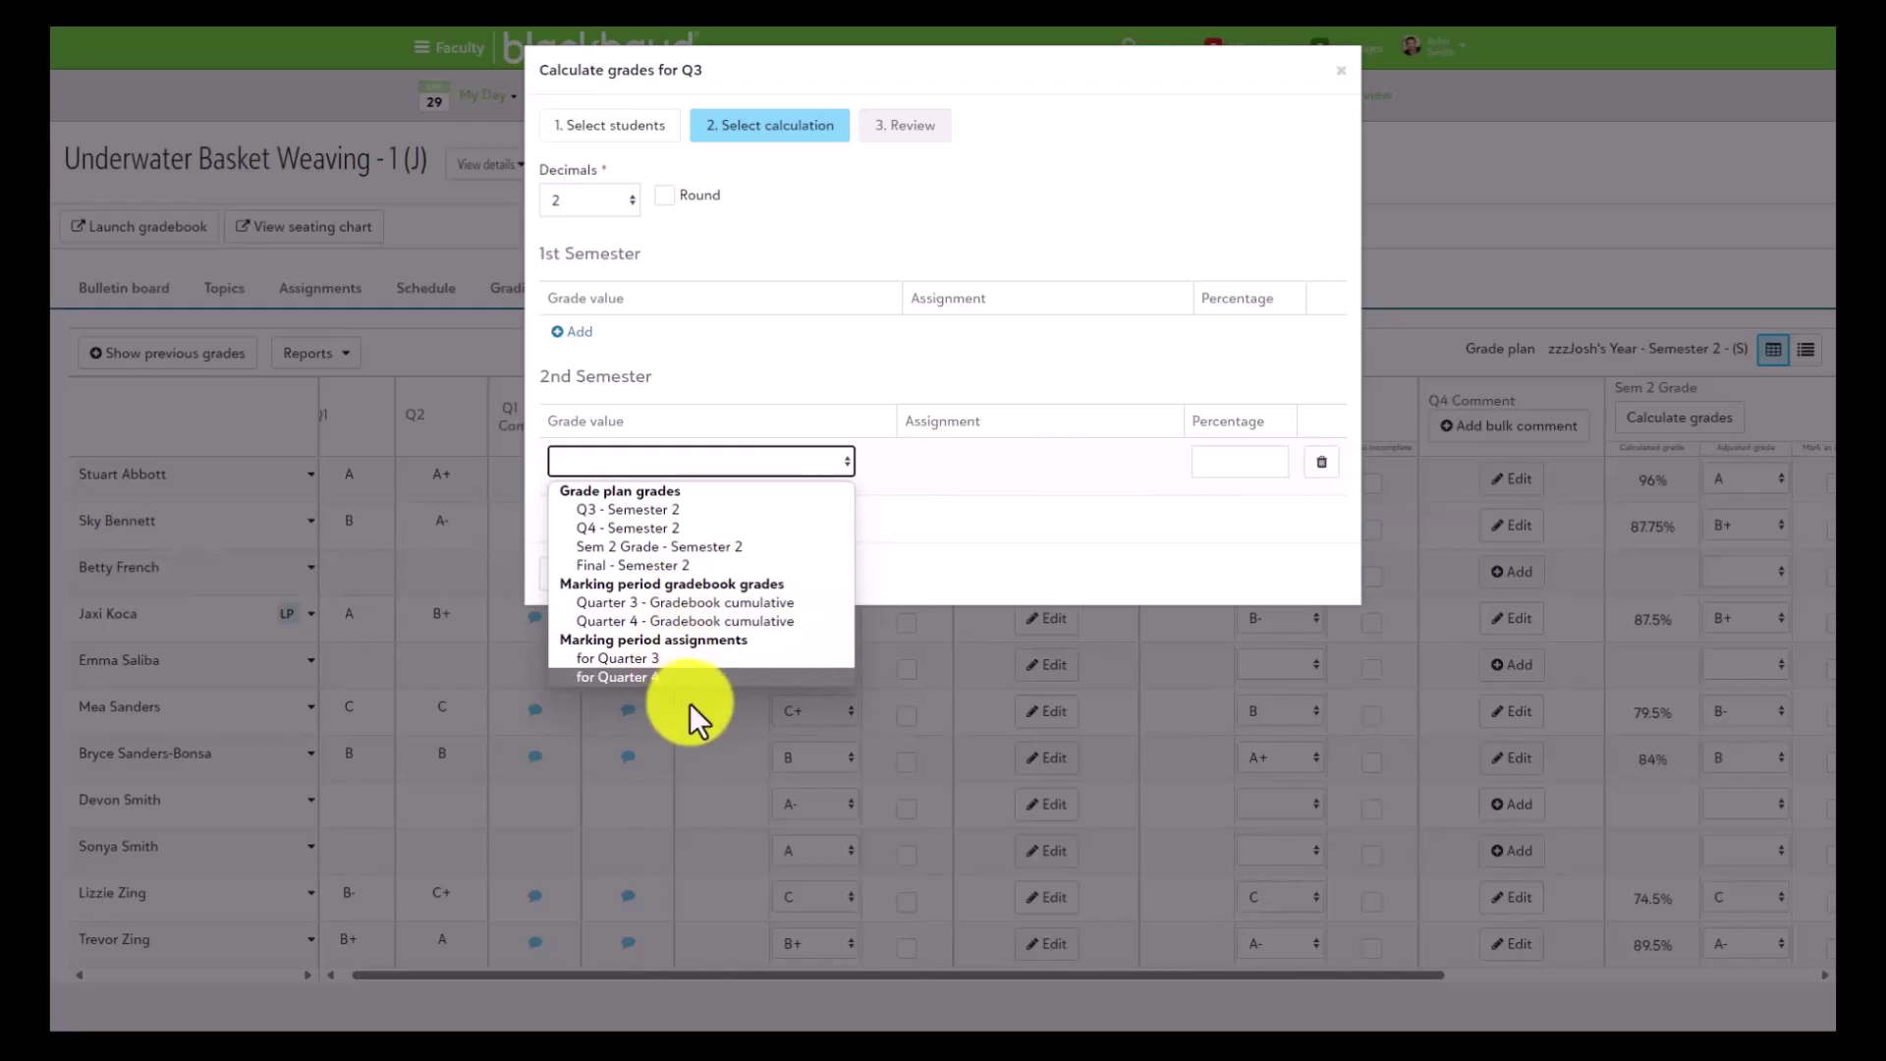
left_click(711, 621)
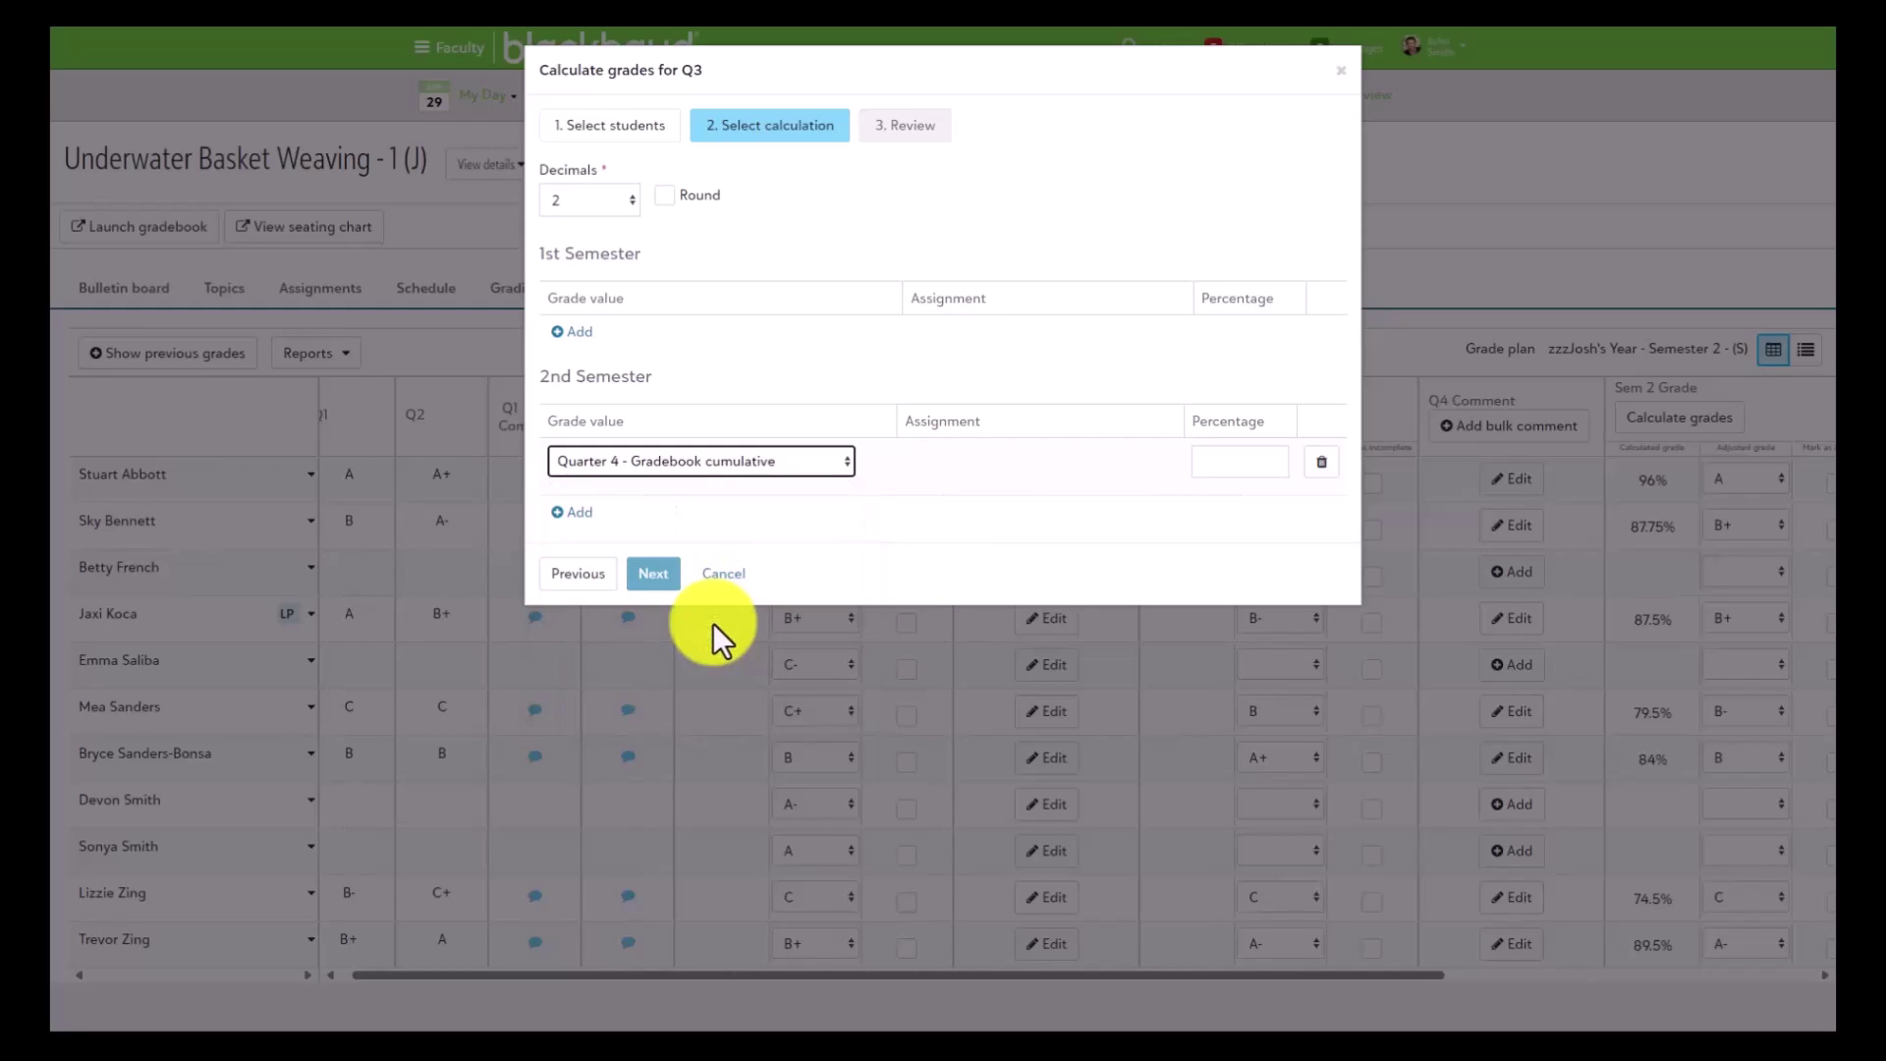
left_click(1208, 462)
type("100")
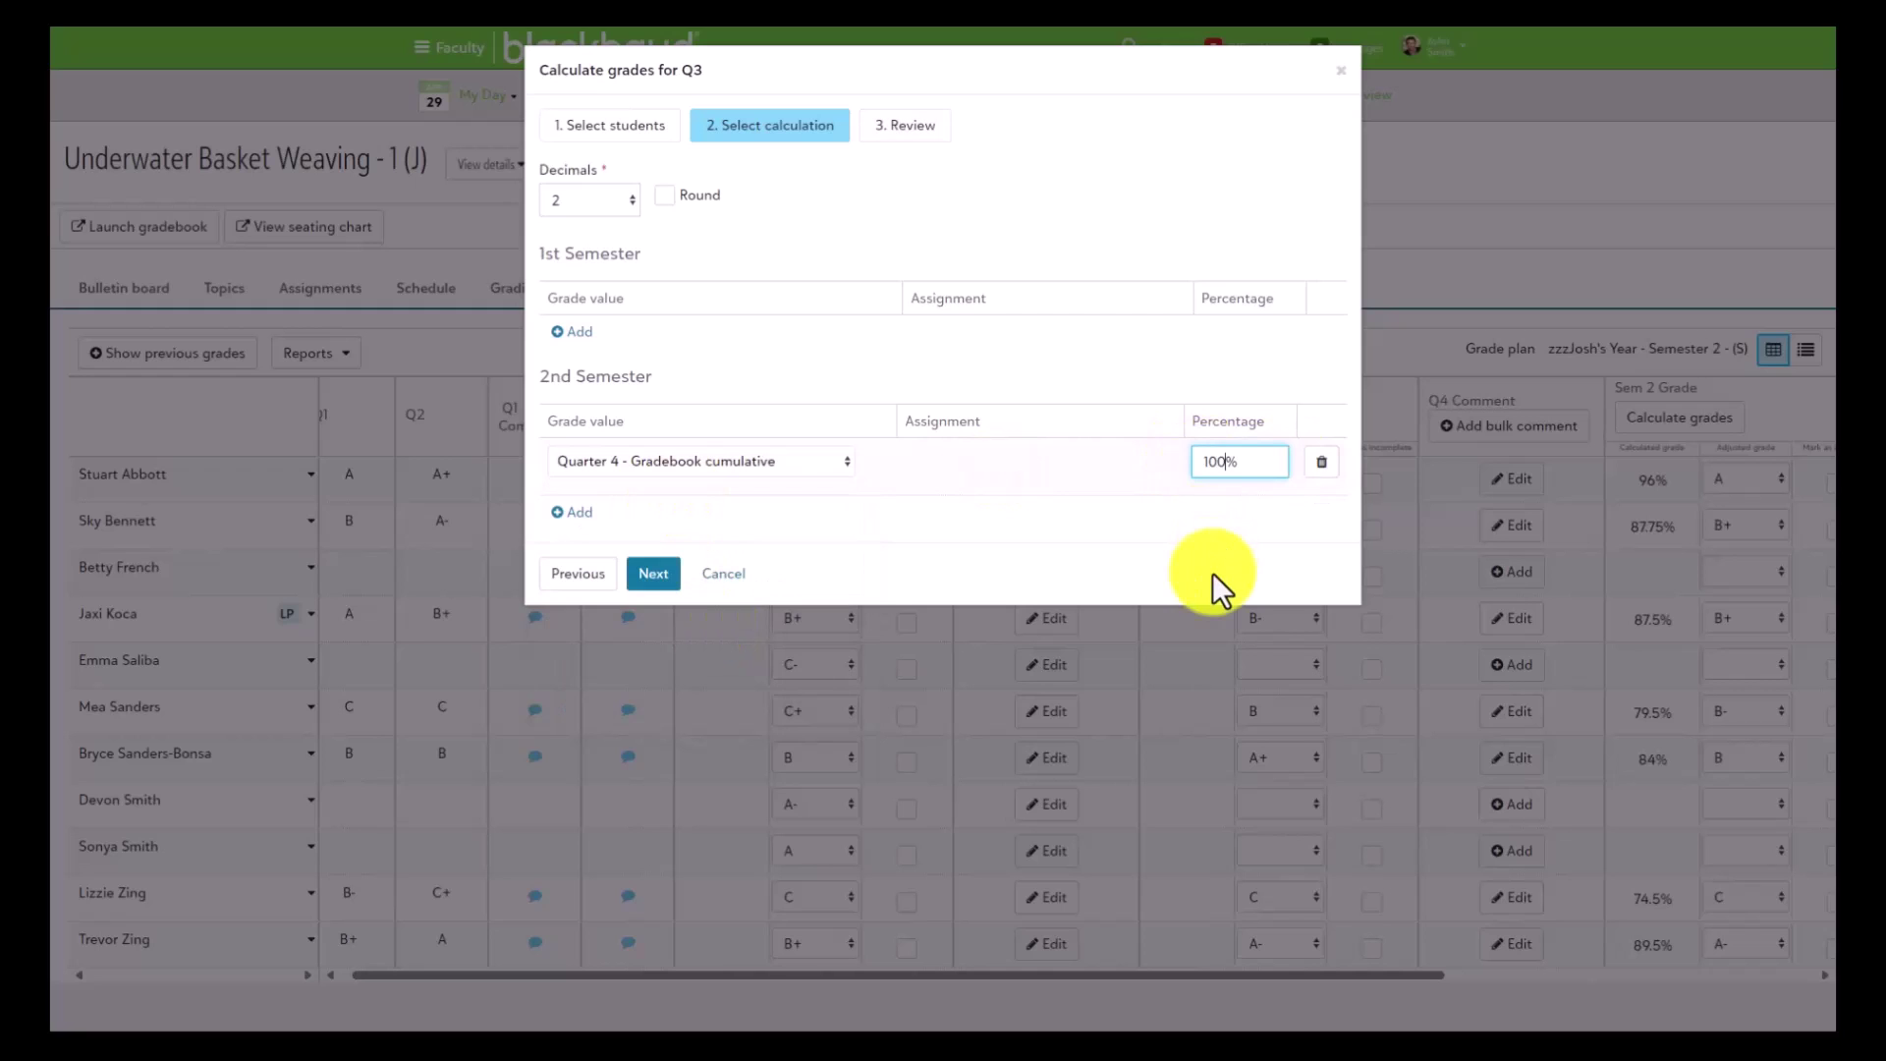
left_click(1058, 515)
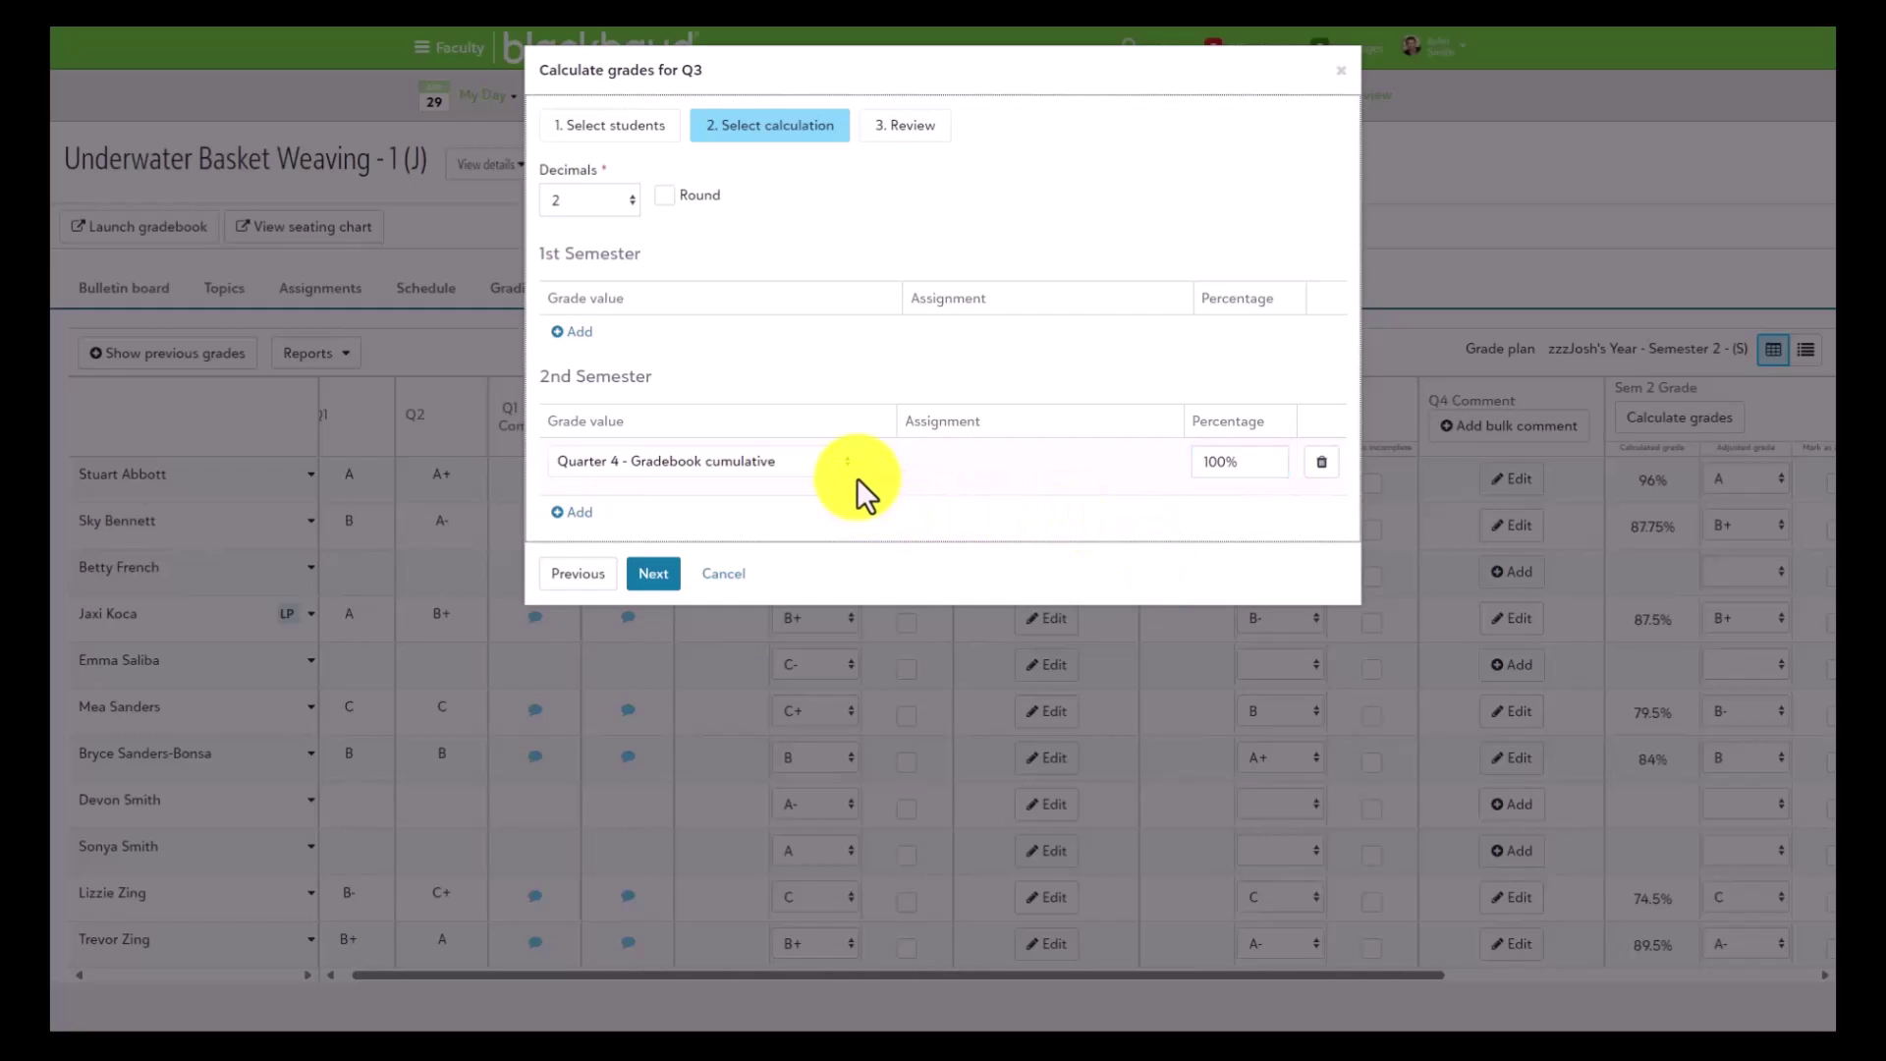
left_click(653, 572)
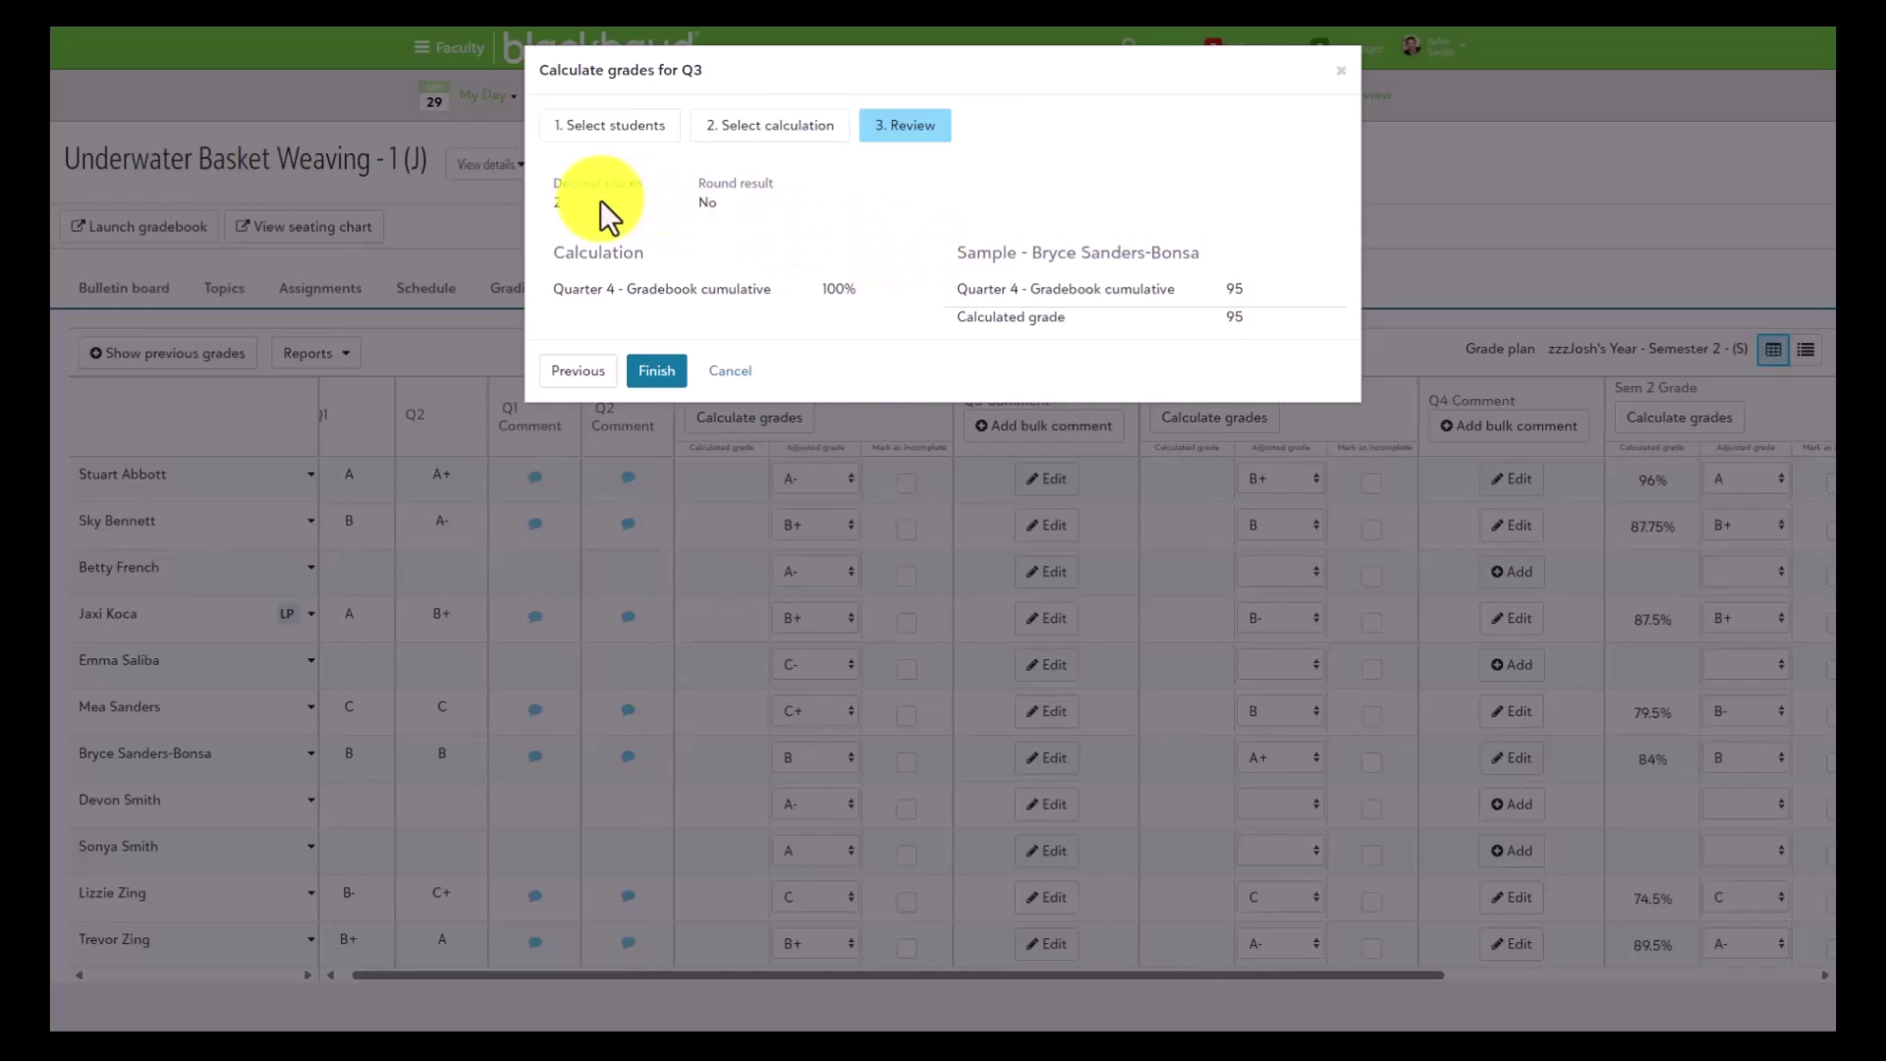
Review the decimal places, Quarter 4 calculation line and sample student, then finish the calculation
left_click_drag(551, 185, 642, 185)
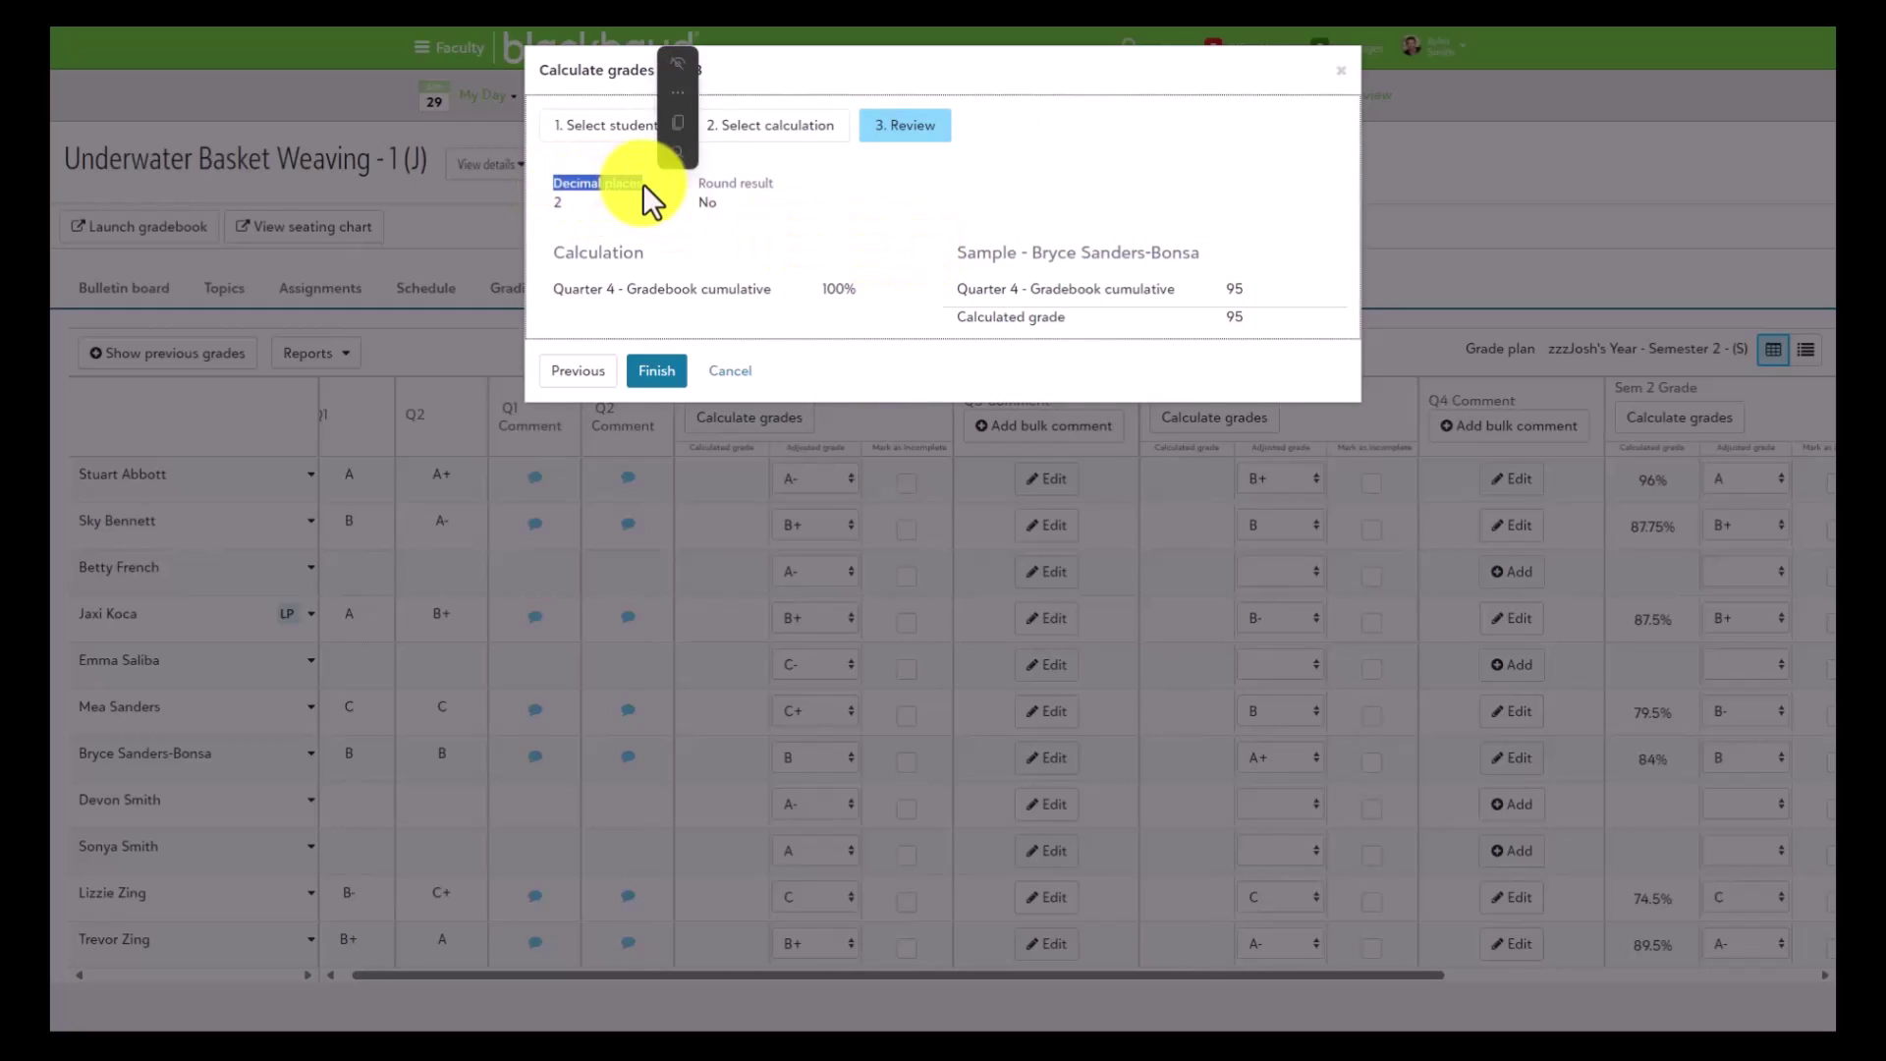
left_click(704, 187)
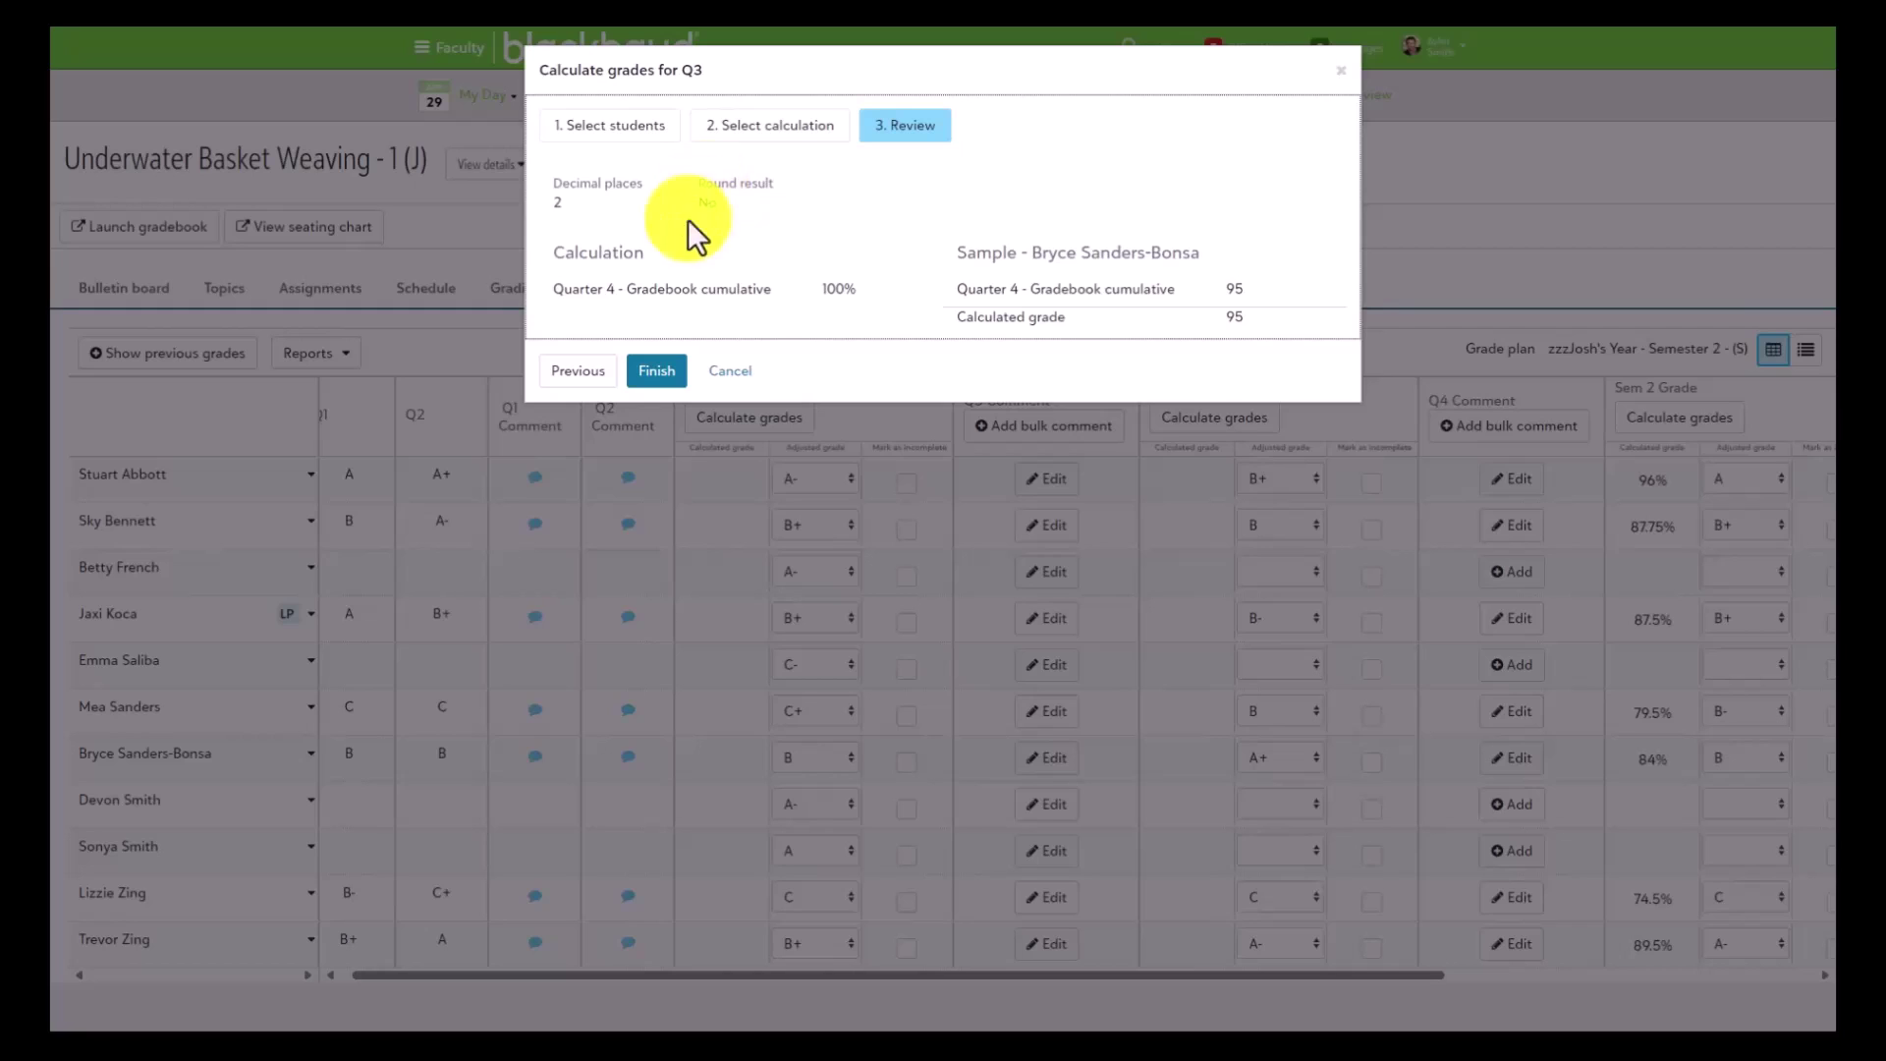
left_click_drag(550, 289, 1229, 257)
left_click(976, 258)
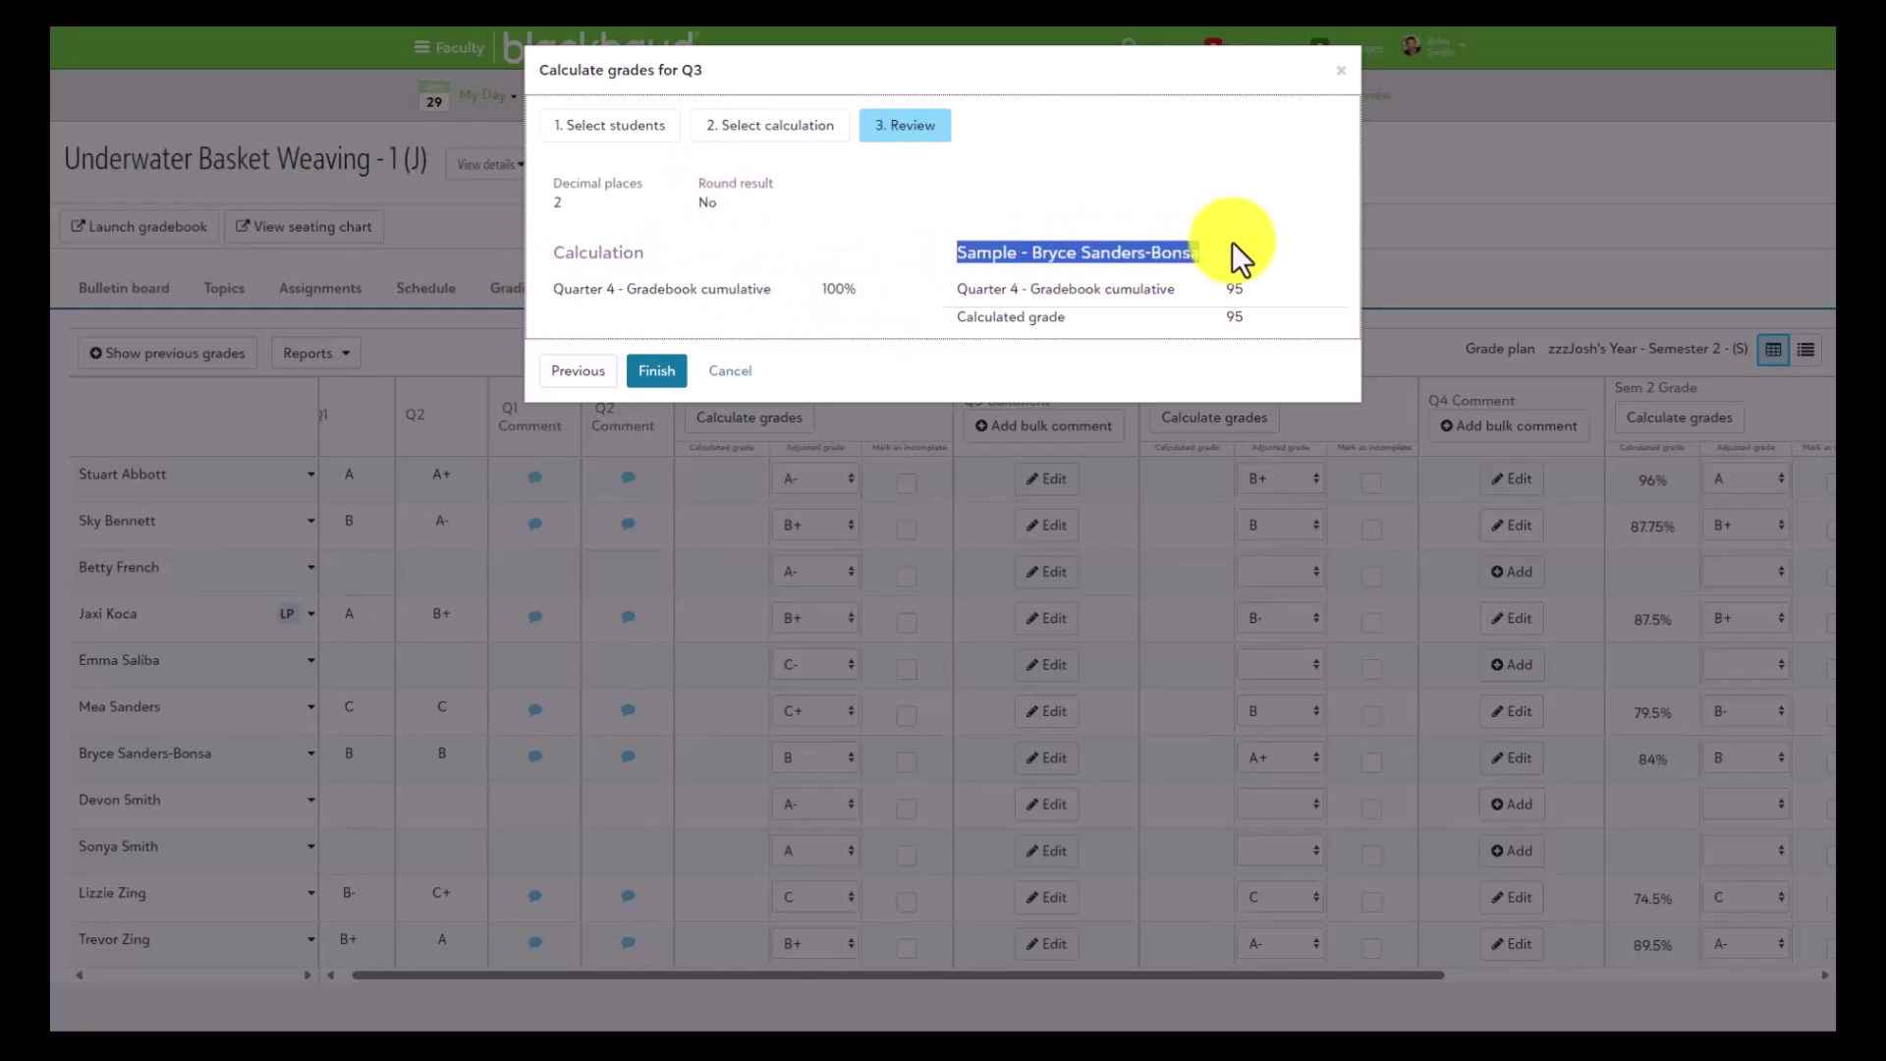
left_click(1228, 263)
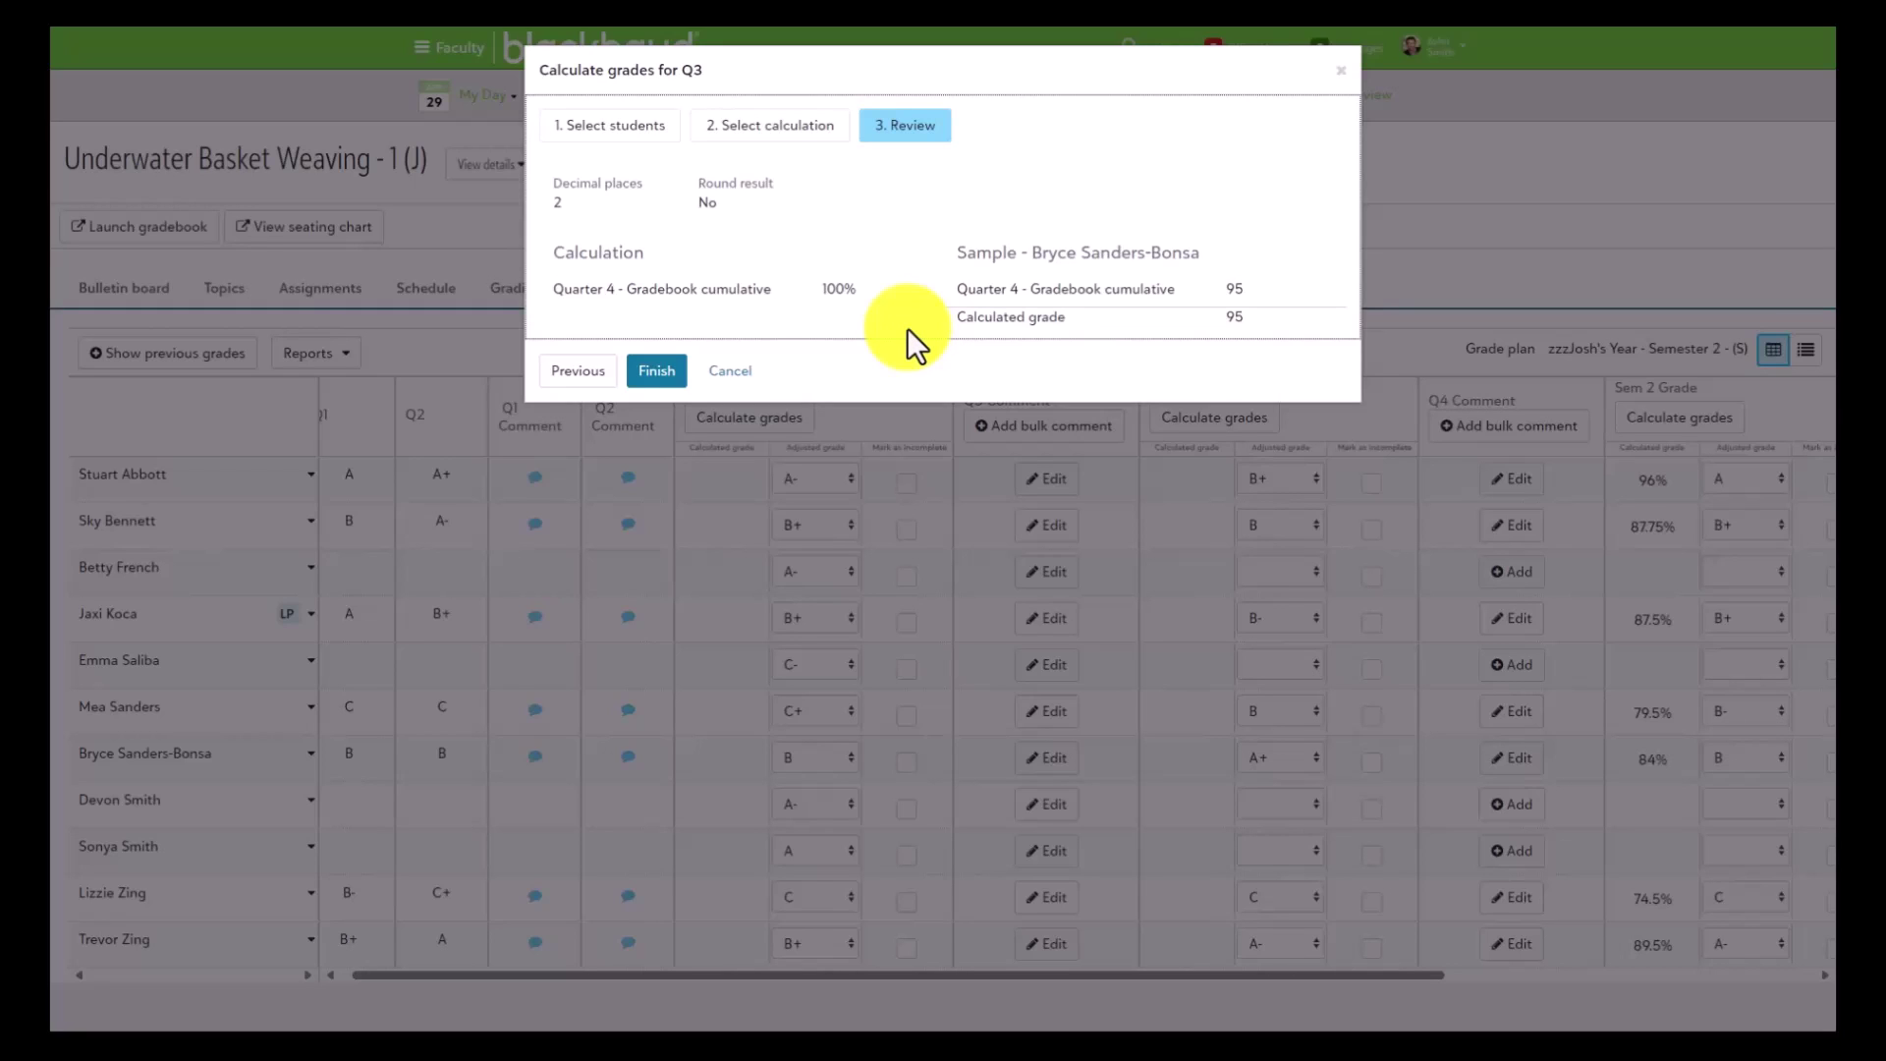
left_click(656, 371)
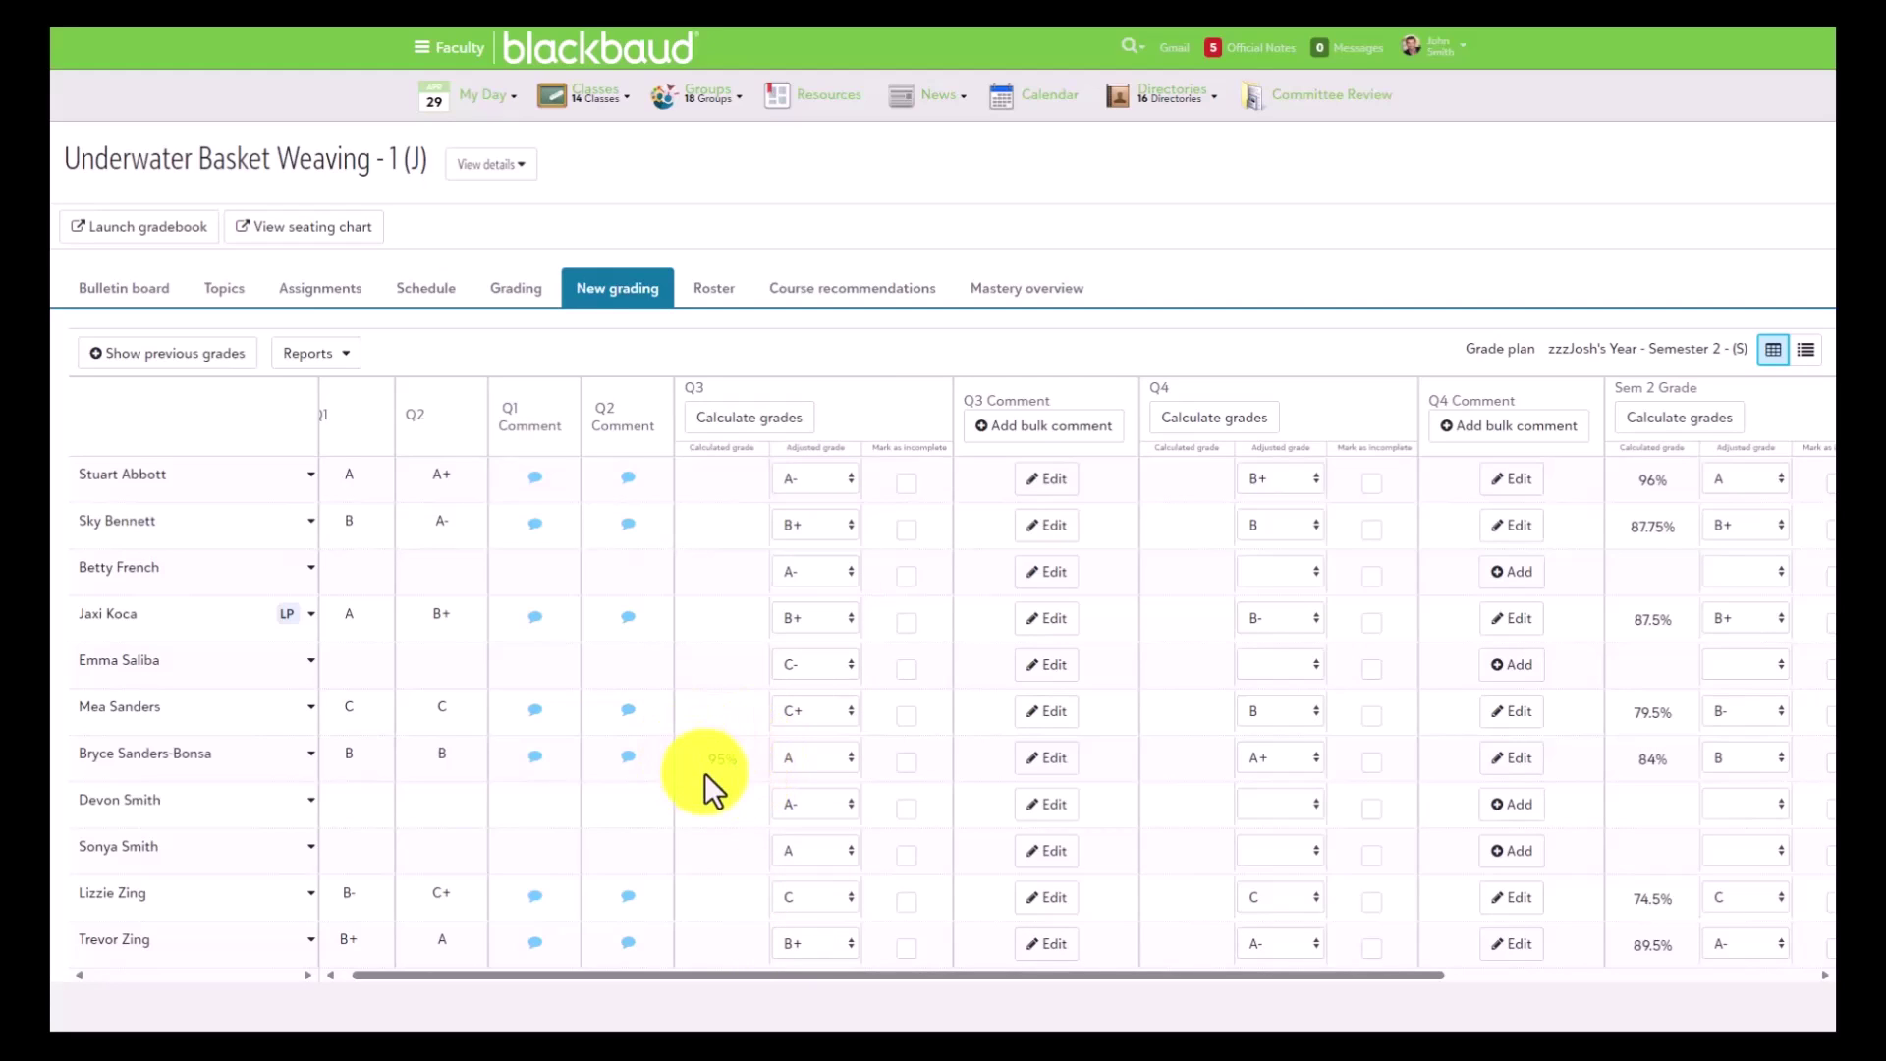
Change the 95%-calculated student's Q3 adjusted grade from A to A+
left_click(789, 761)
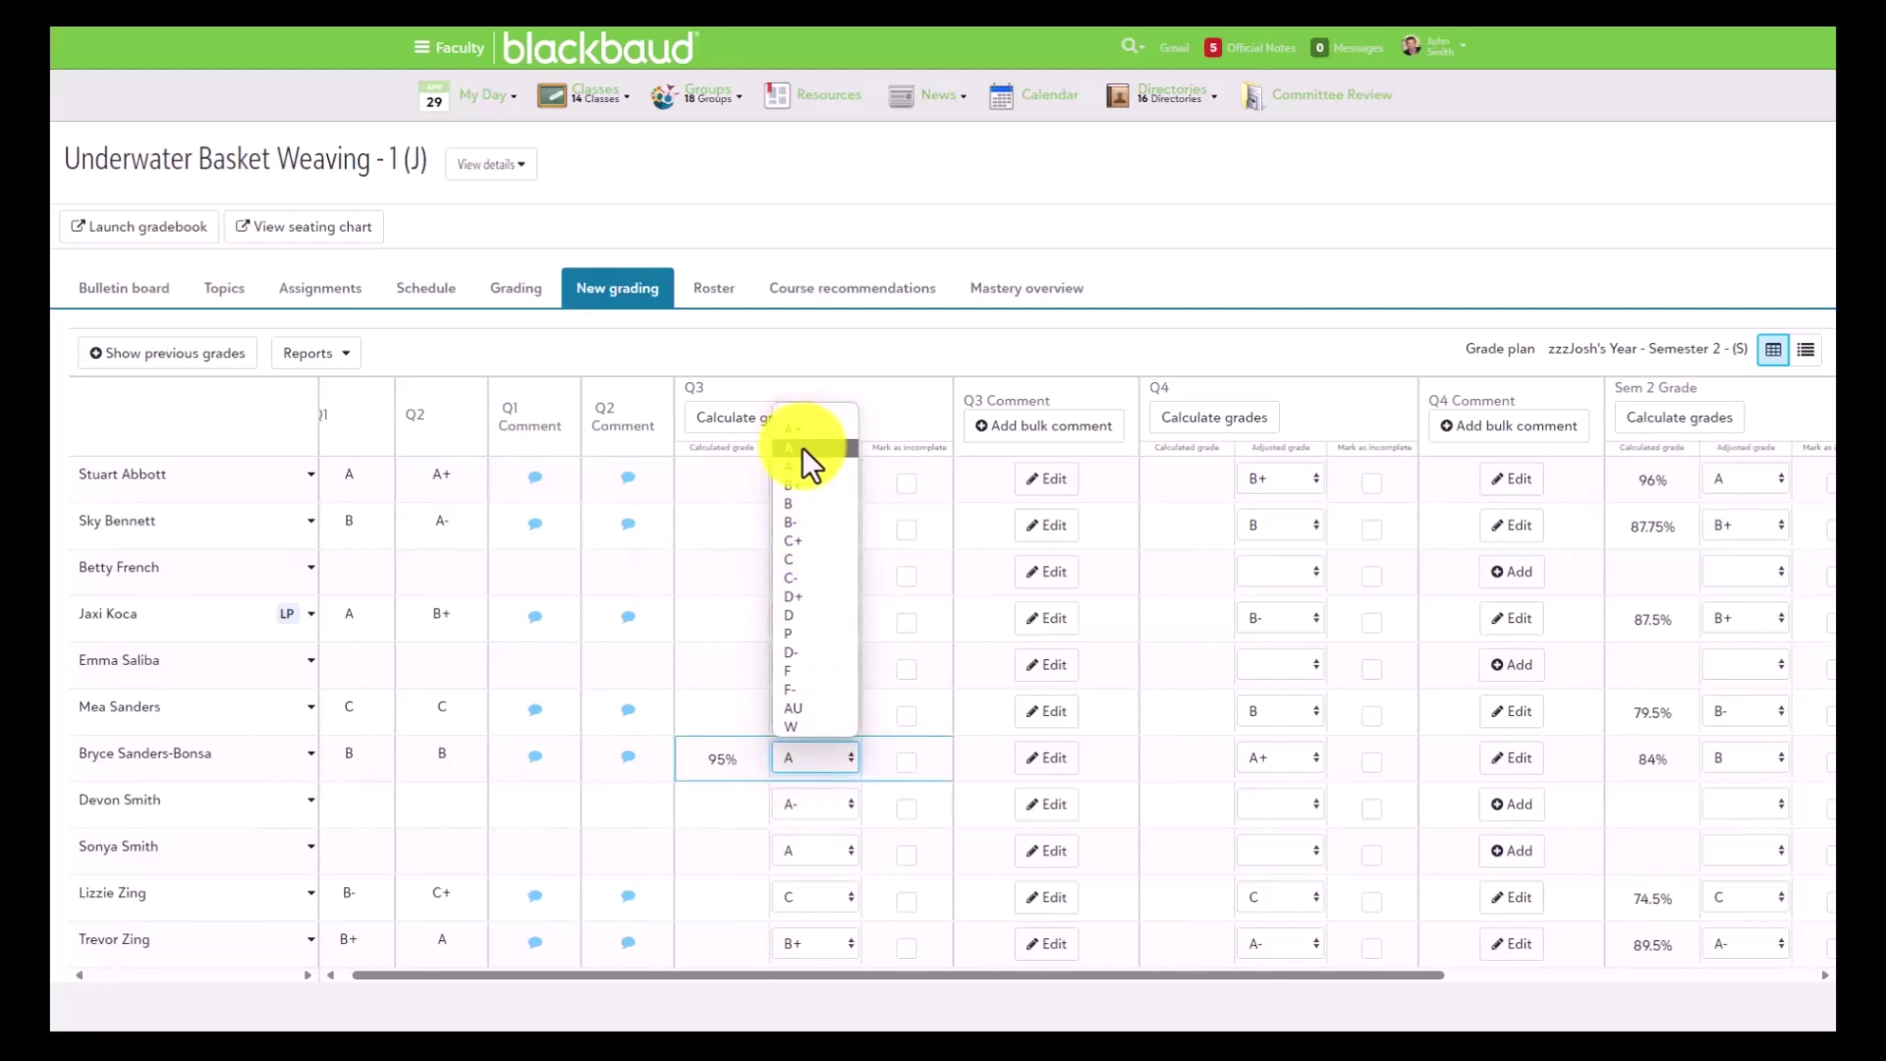
left_click(800, 433)
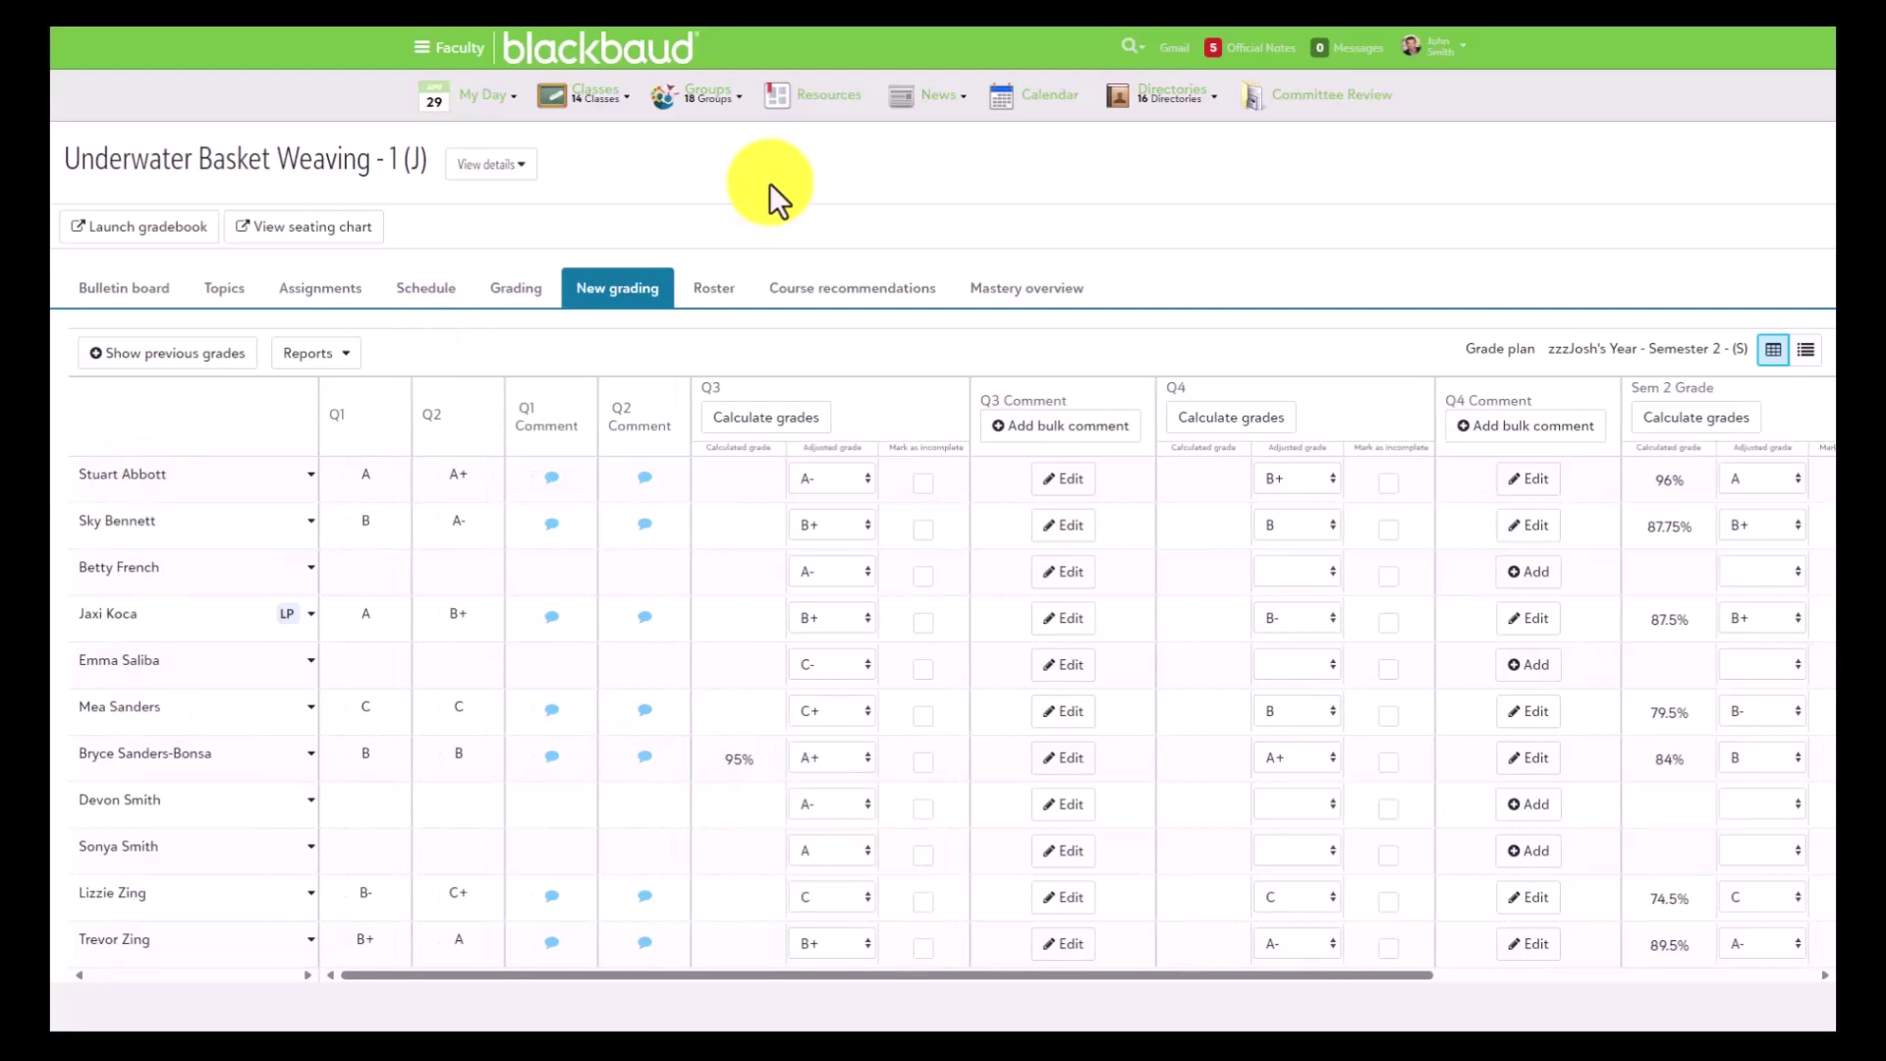
Check the Reports list, then show the 95% student's row options with See student's gradebook
left_click(319, 355)
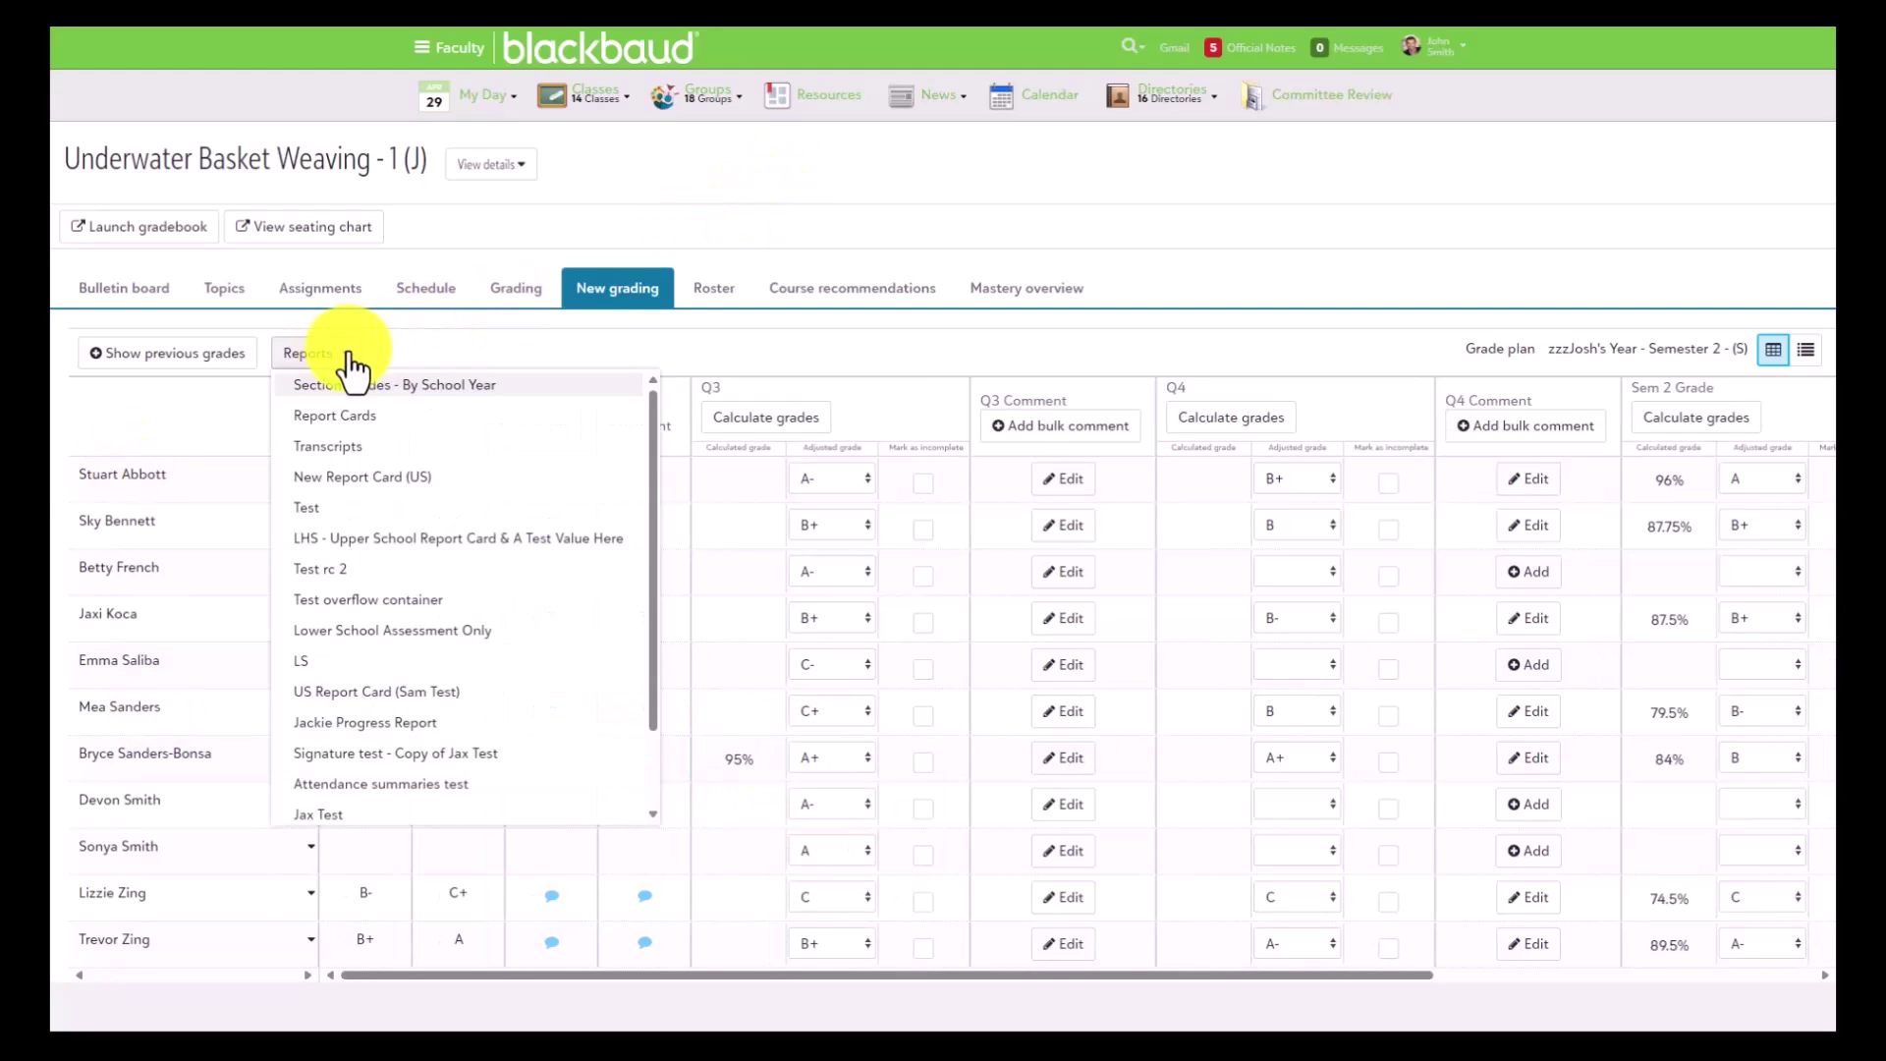
left_click(550, 348)
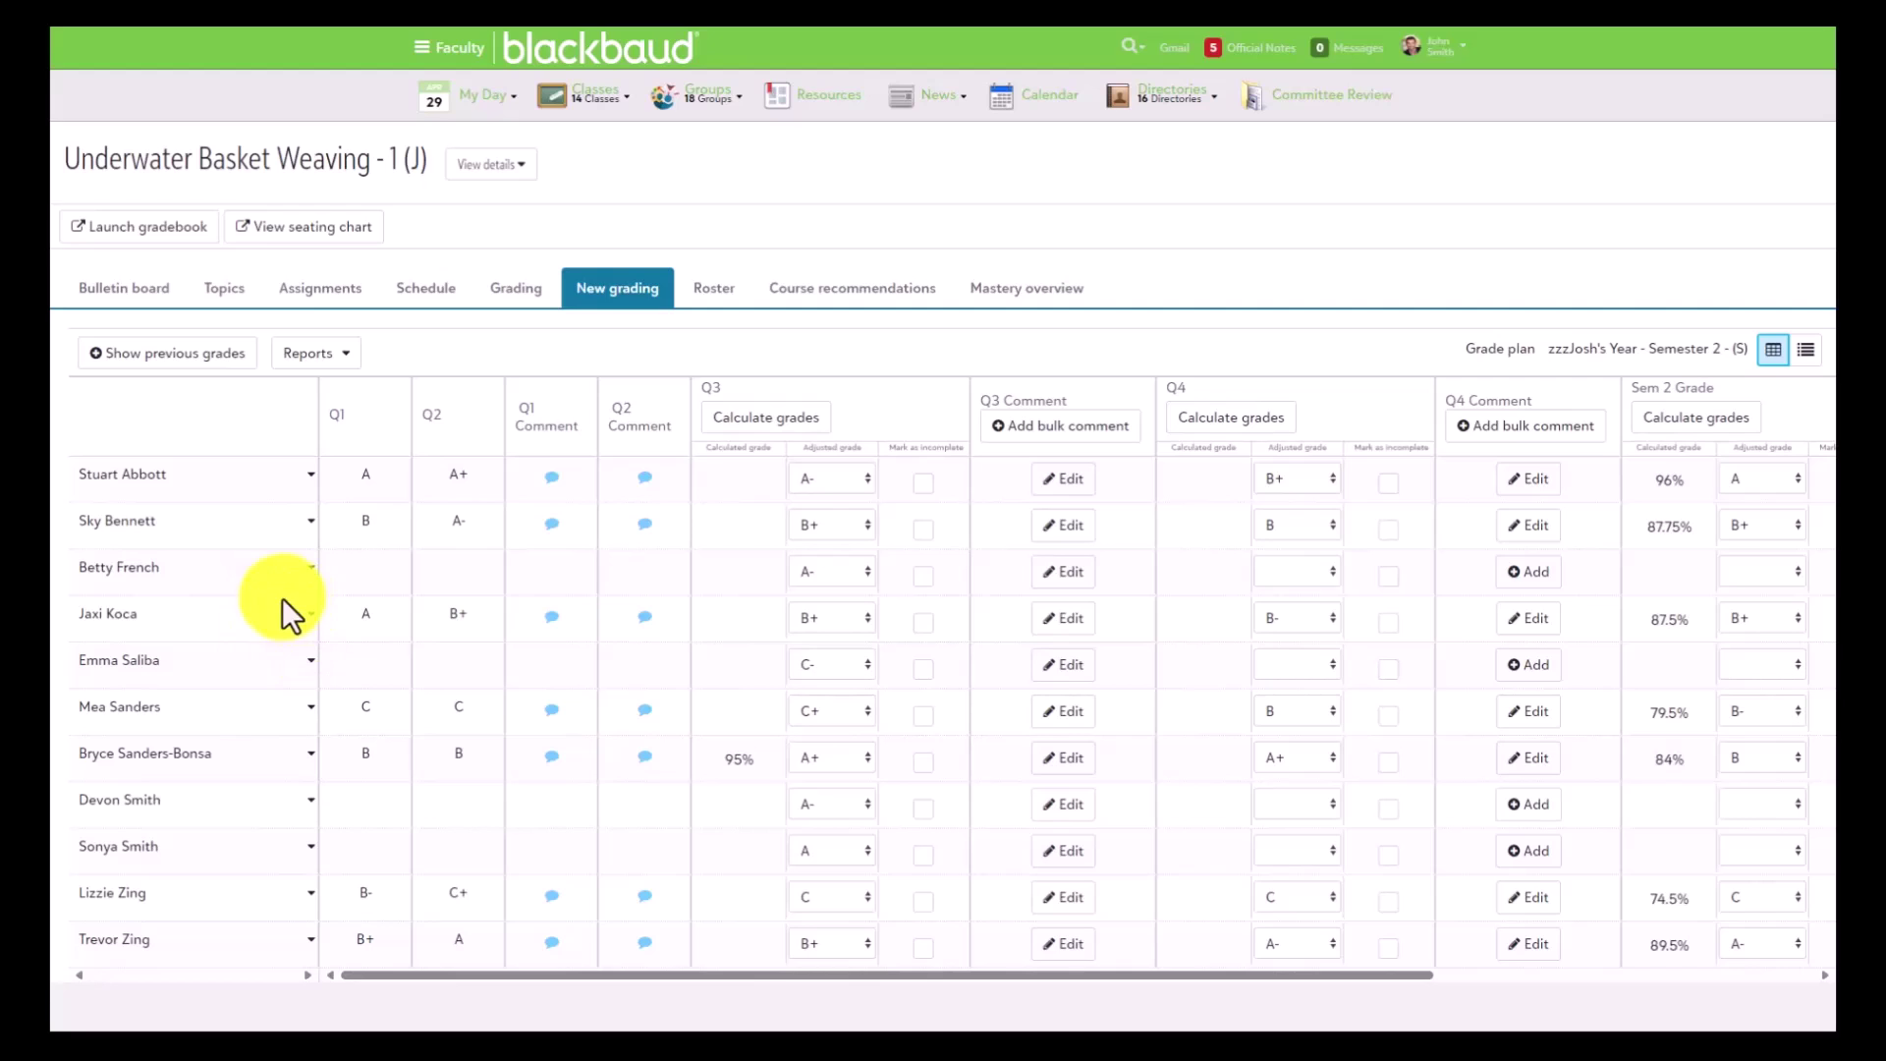
left_click(310, 615)
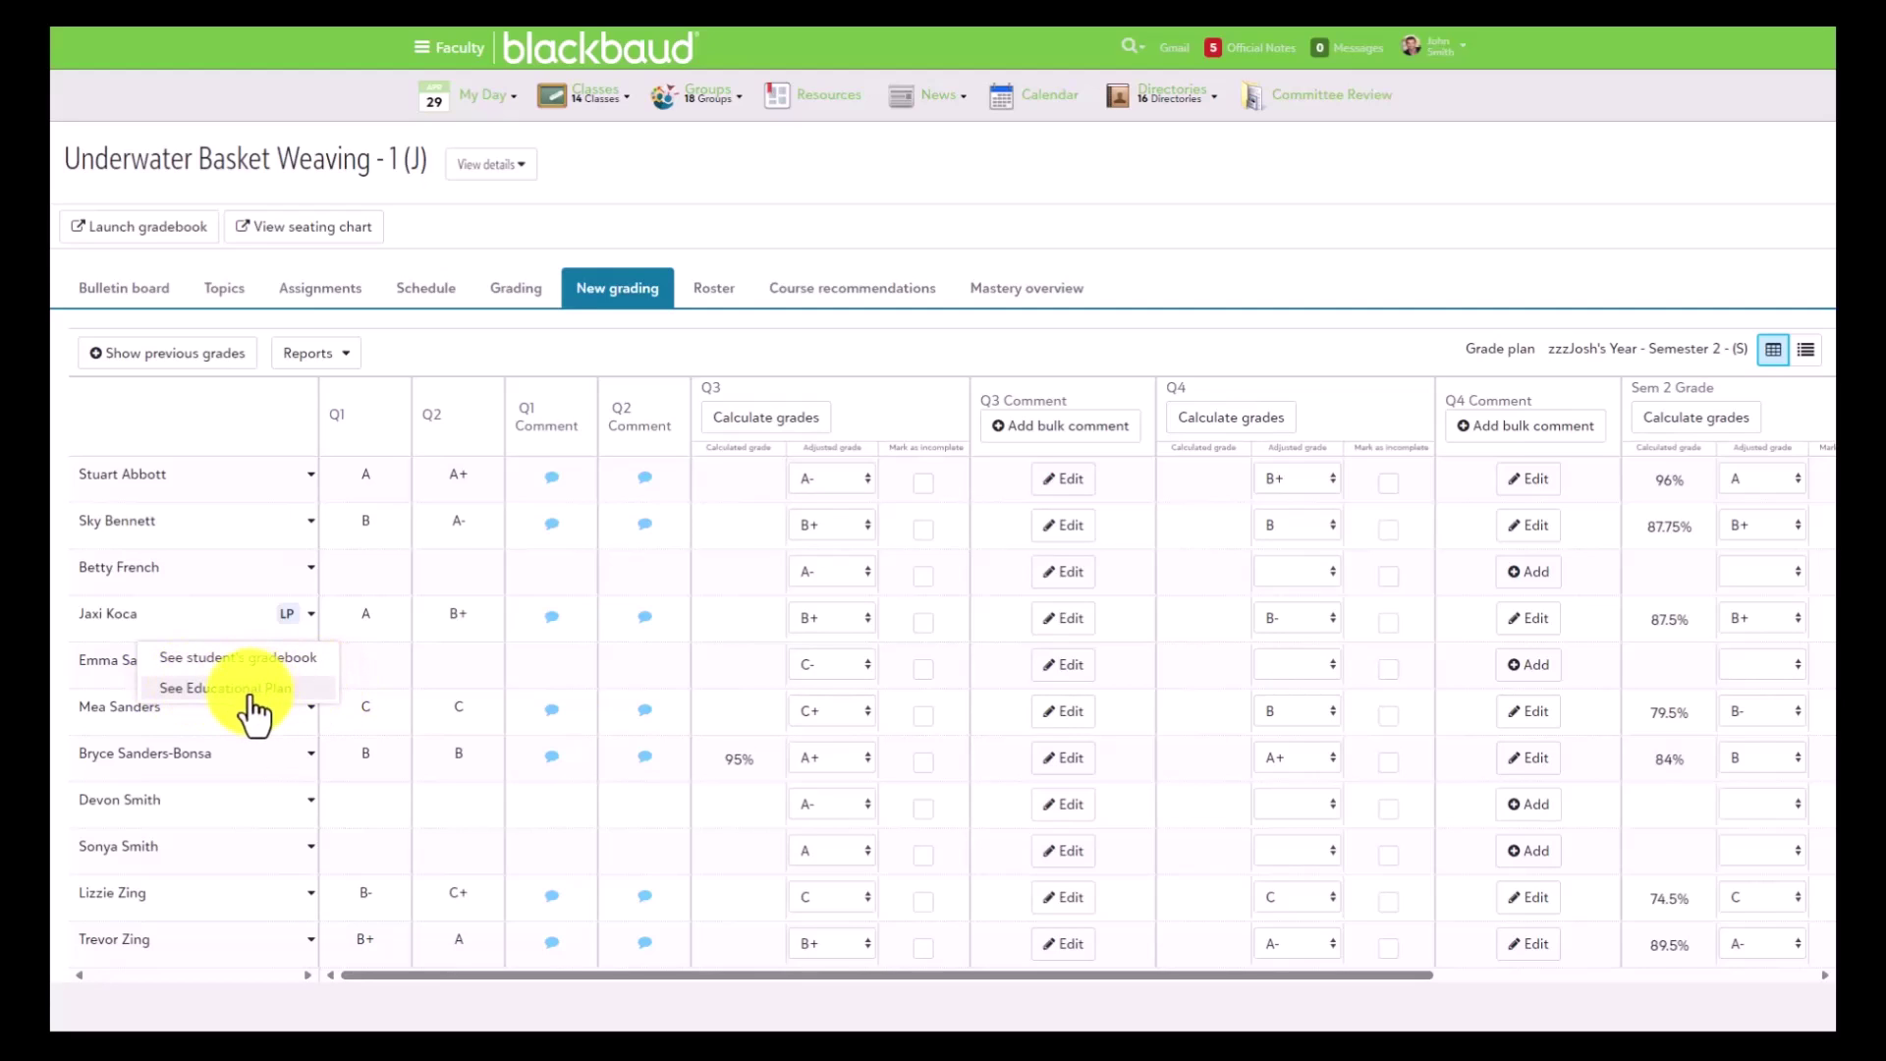
left_click(312, 754)
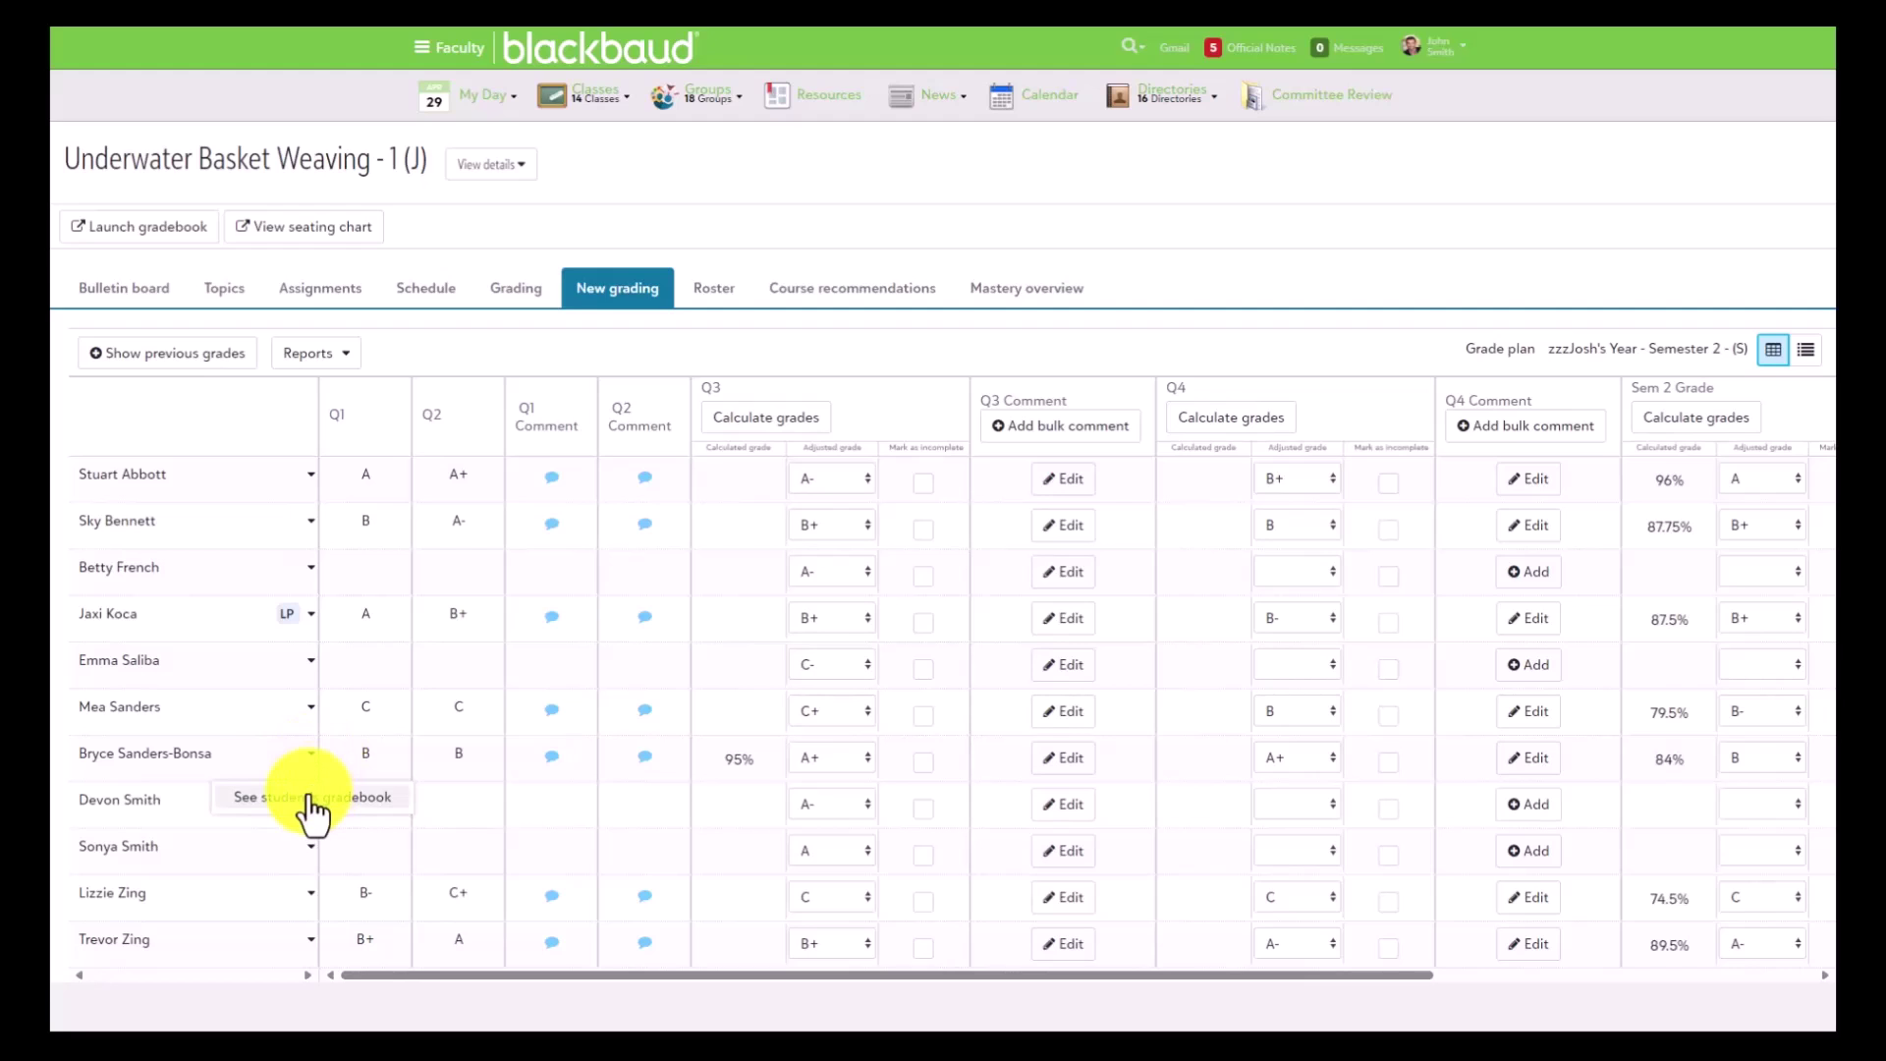
Review the 95% student's gradebook, with two Class Essay assignments at 95/100, then close it
left_click(308, 798)
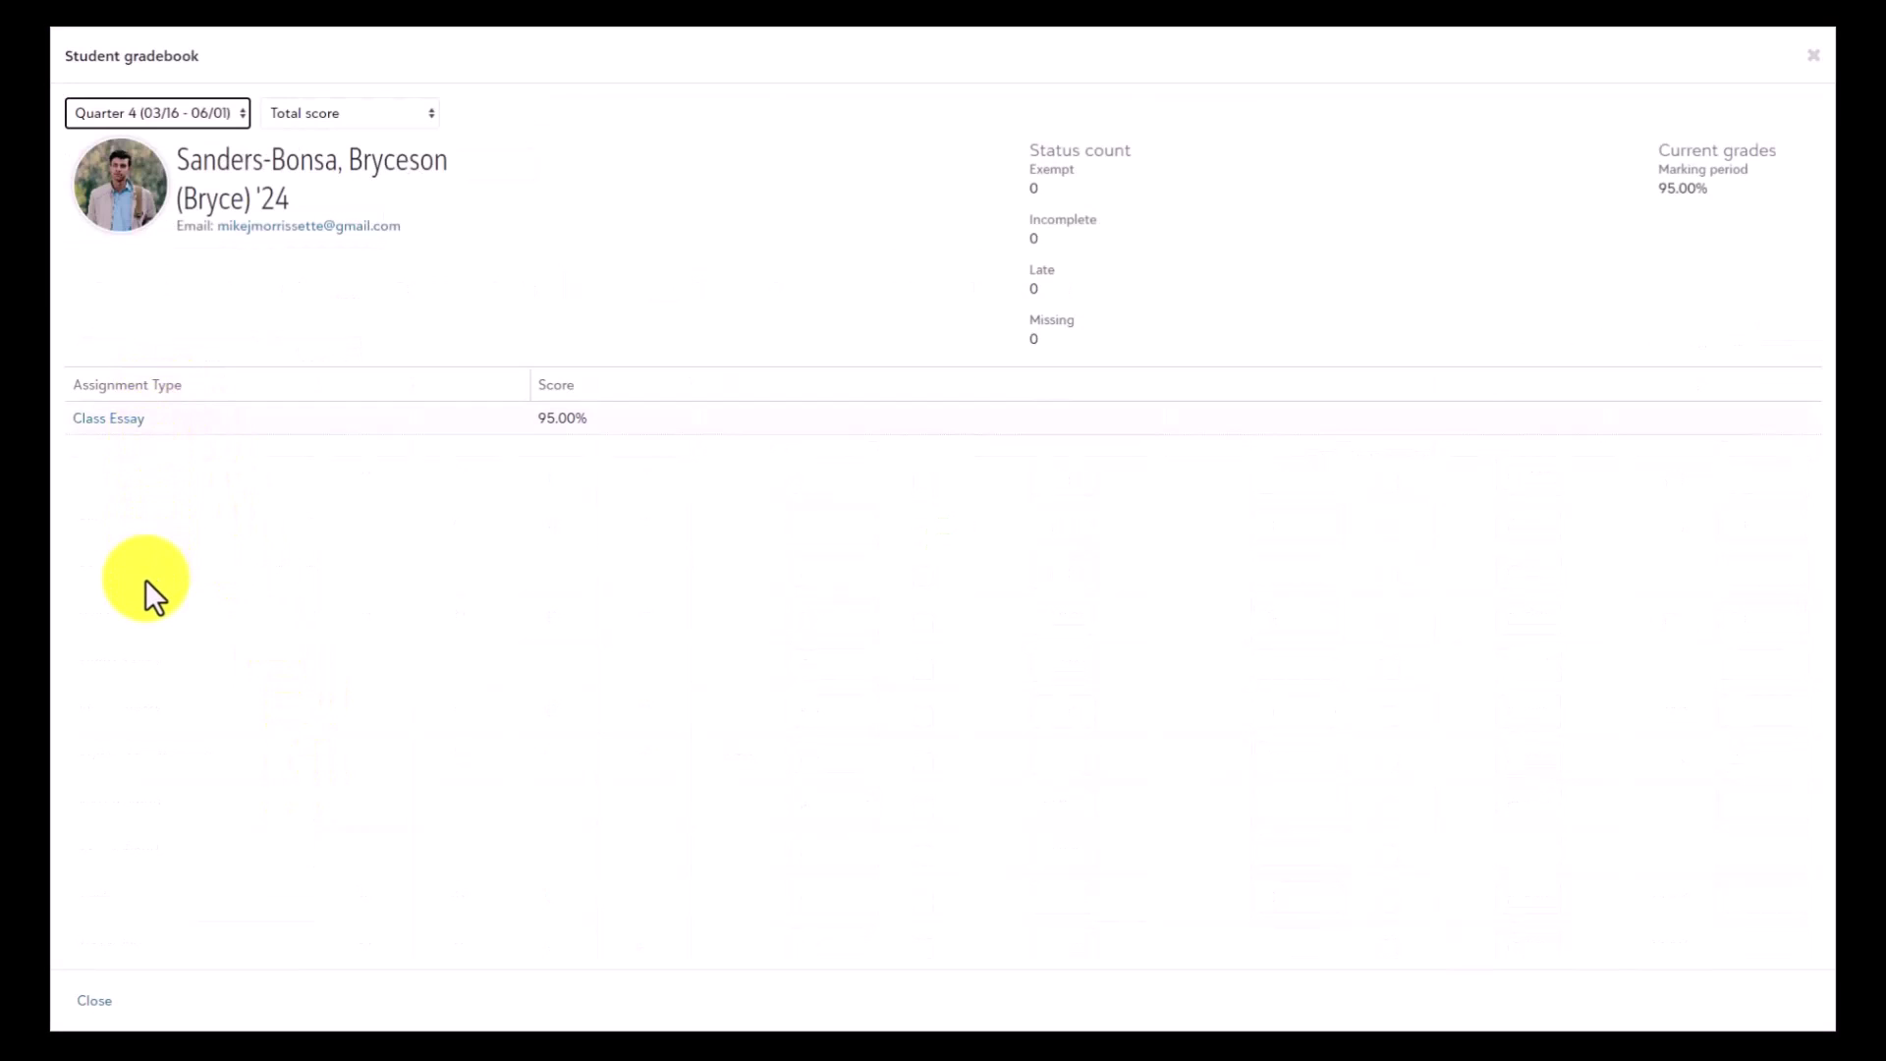
left_click(110, 420)
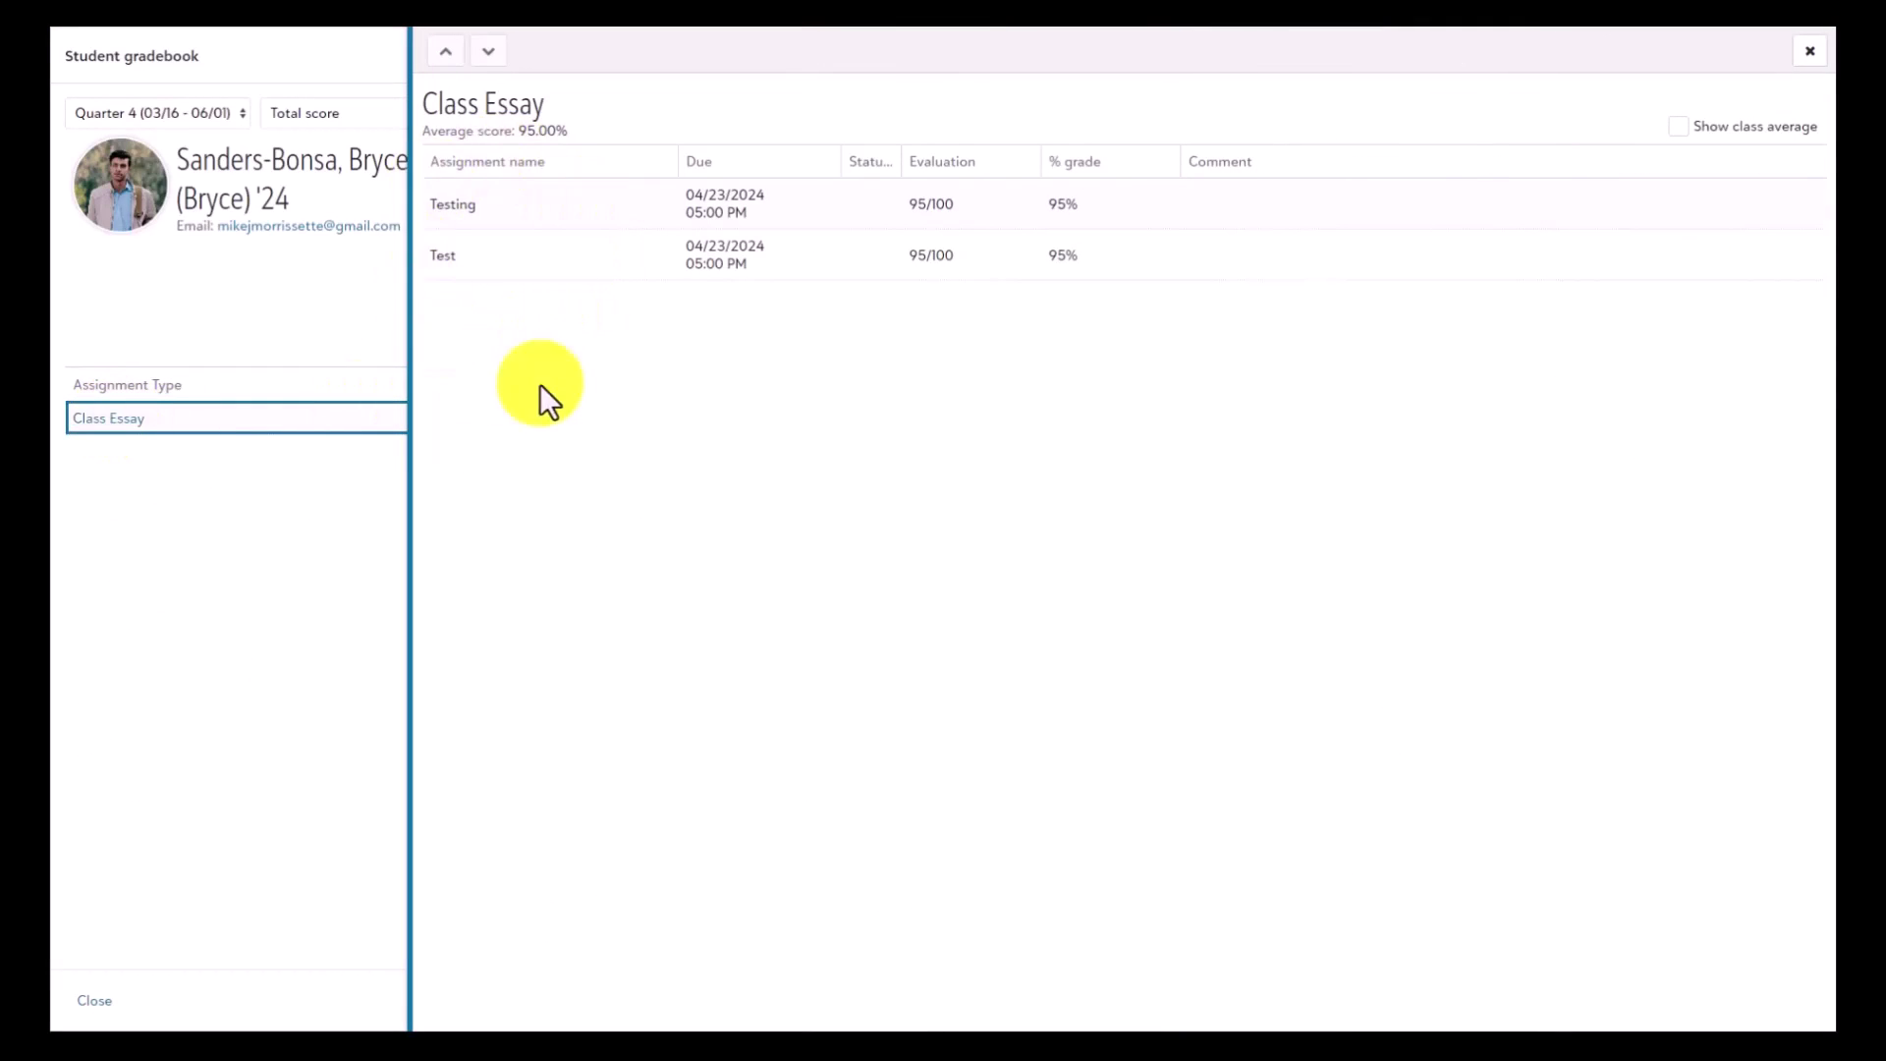
left_click(1809, 50)
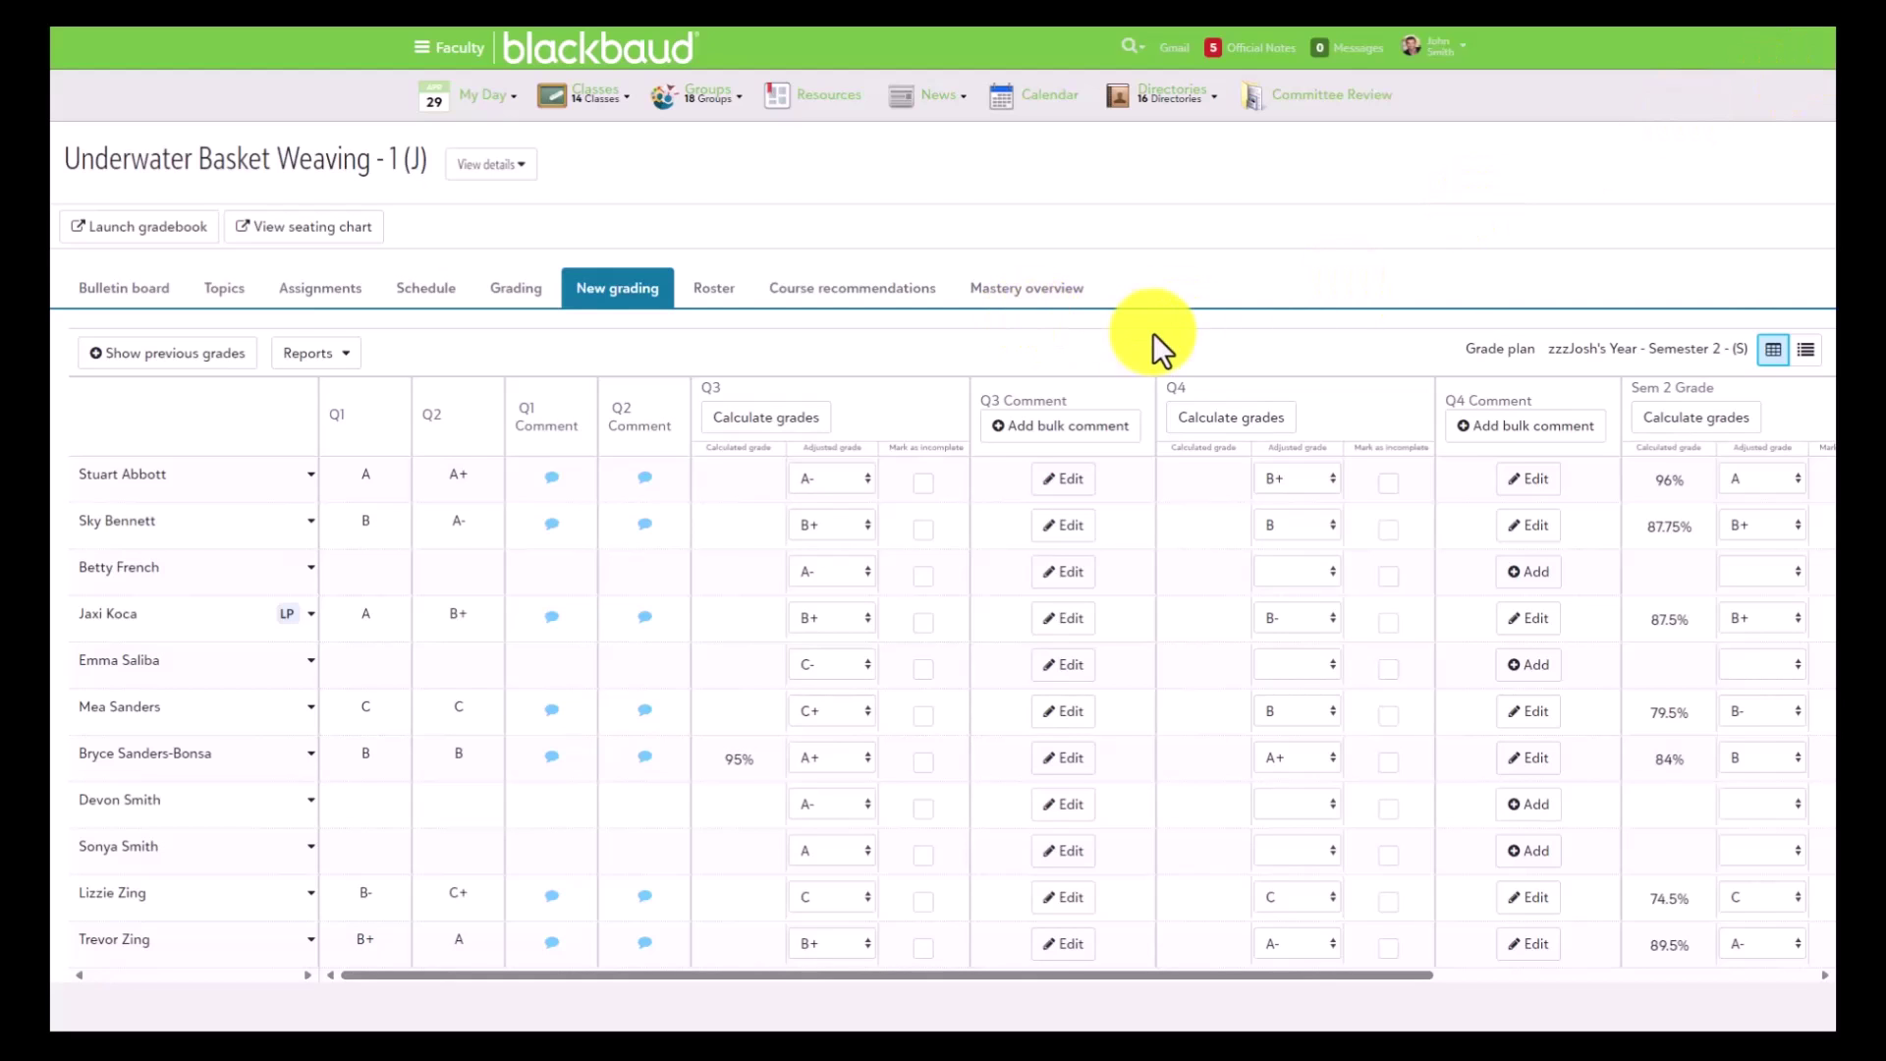
Switch to the one-student-at-a-time layout and open the record of the student with 95% in Q3
left_click(1774, 355)
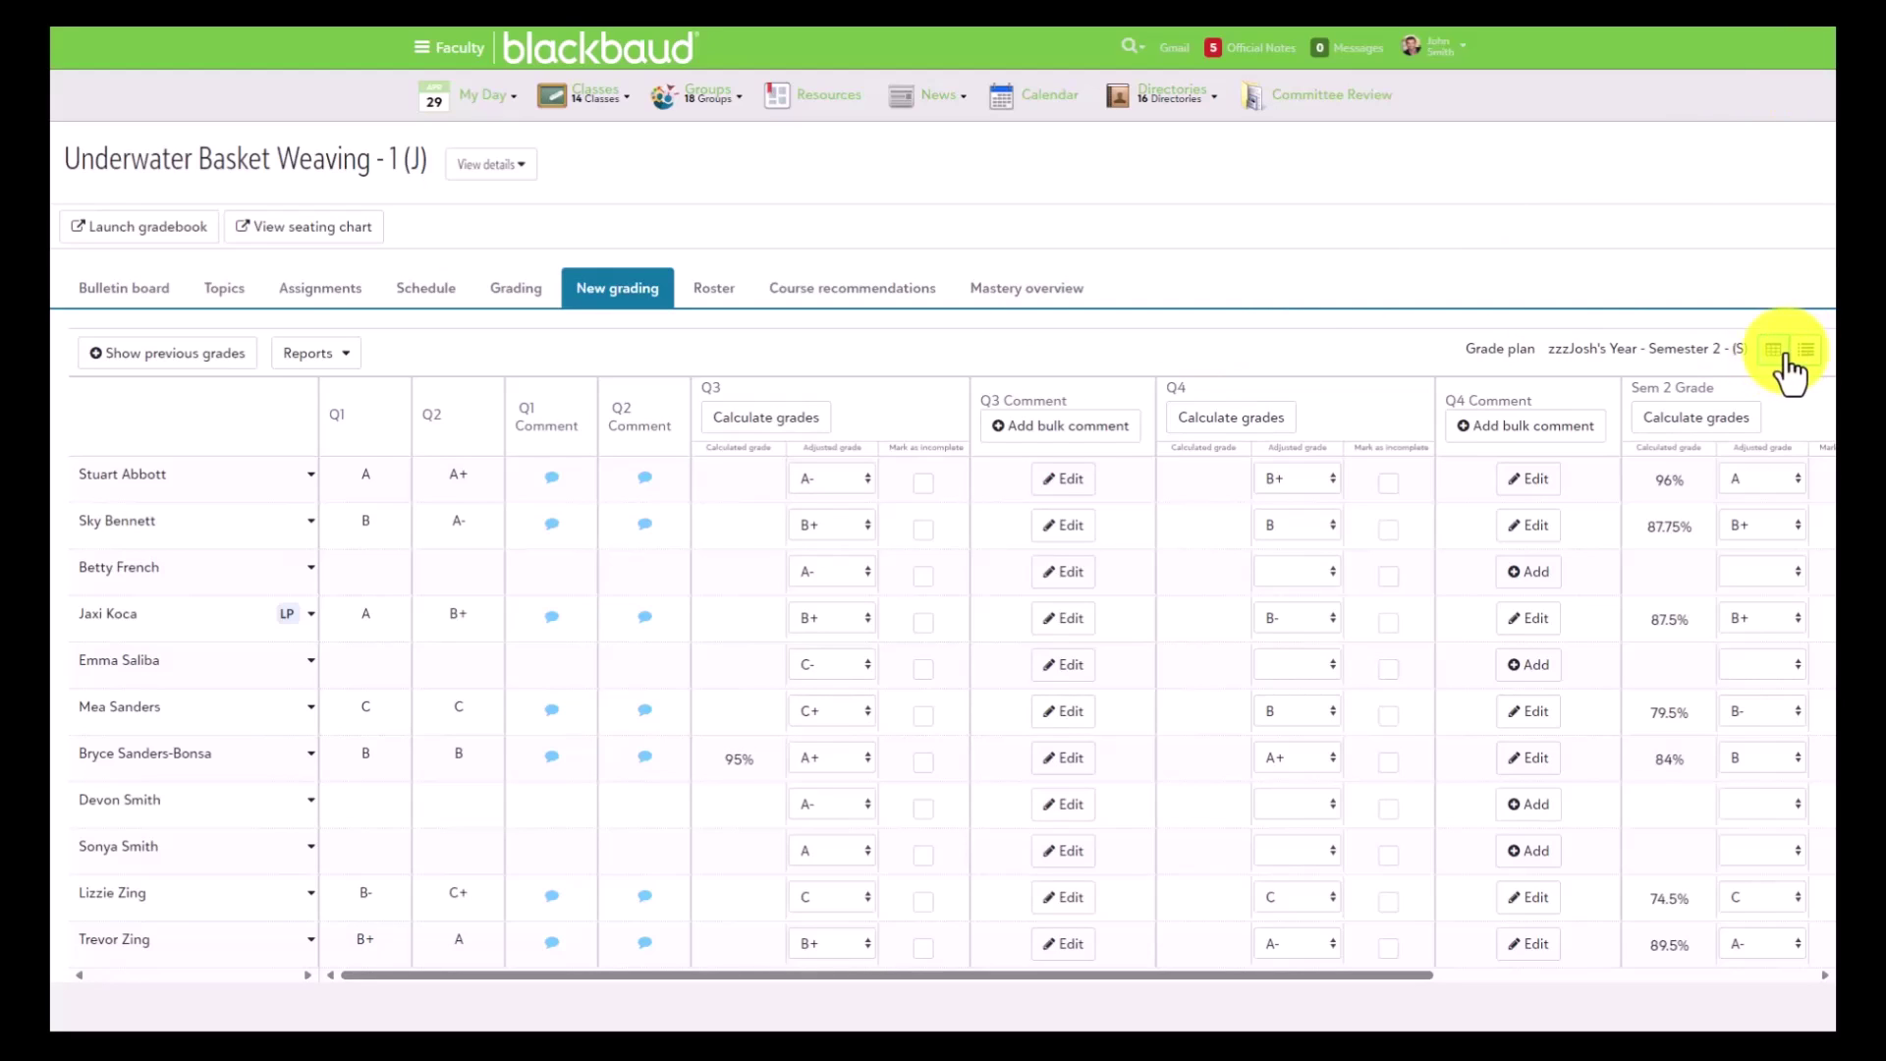
left_click(1772, 354)
left_click(1806, 354)
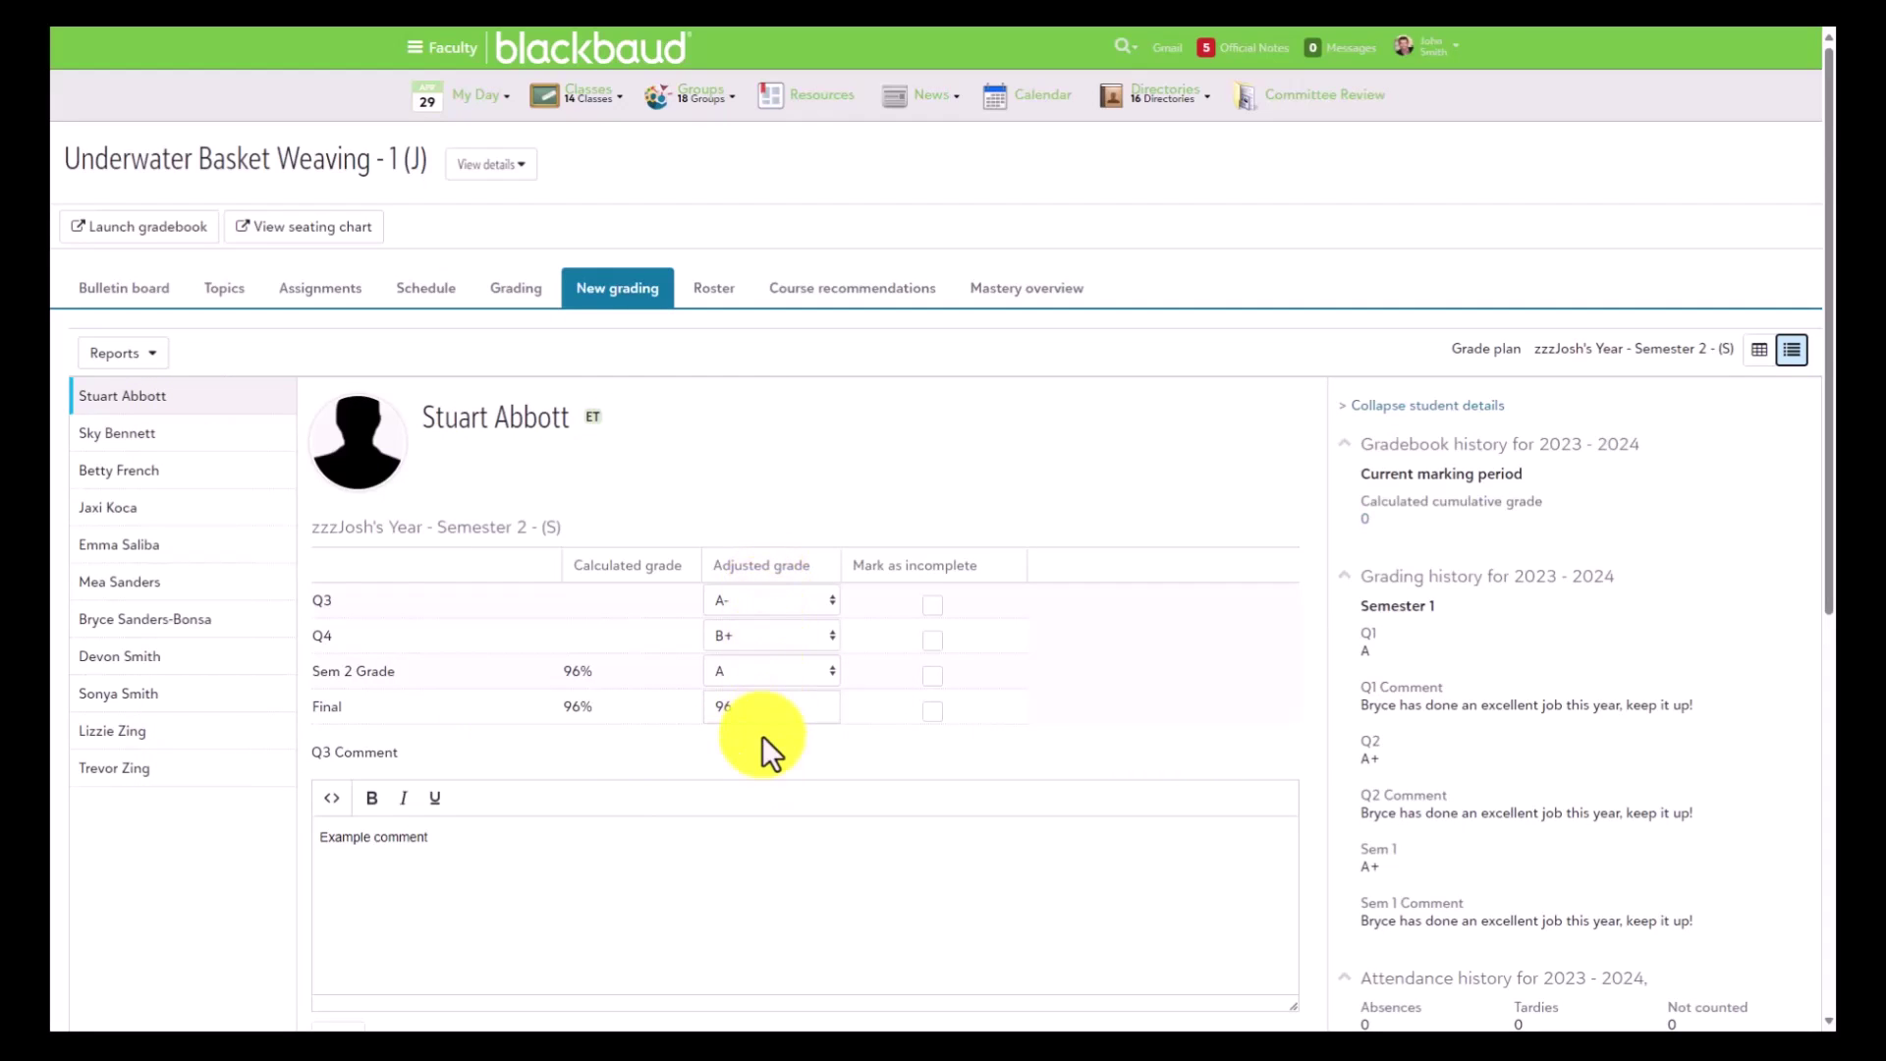
scroll(834, 711, "down", 2)
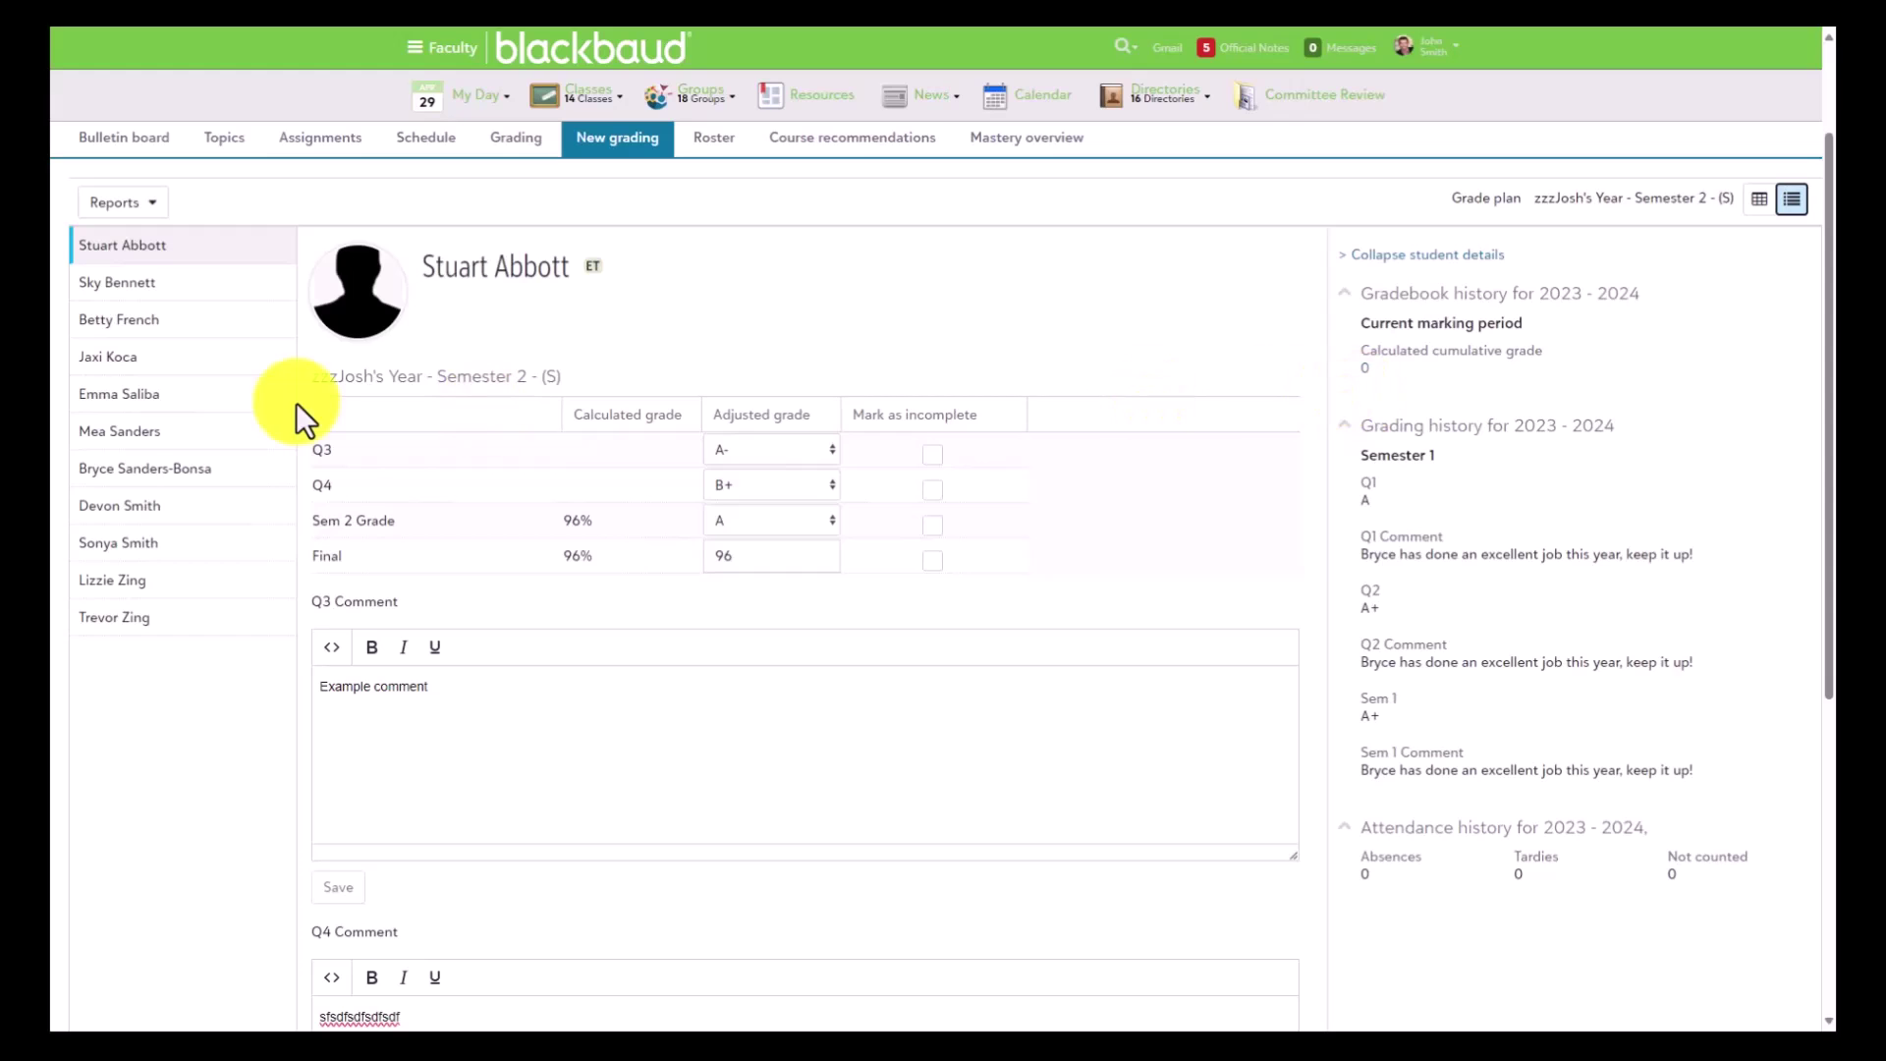
left_click(111, 472)
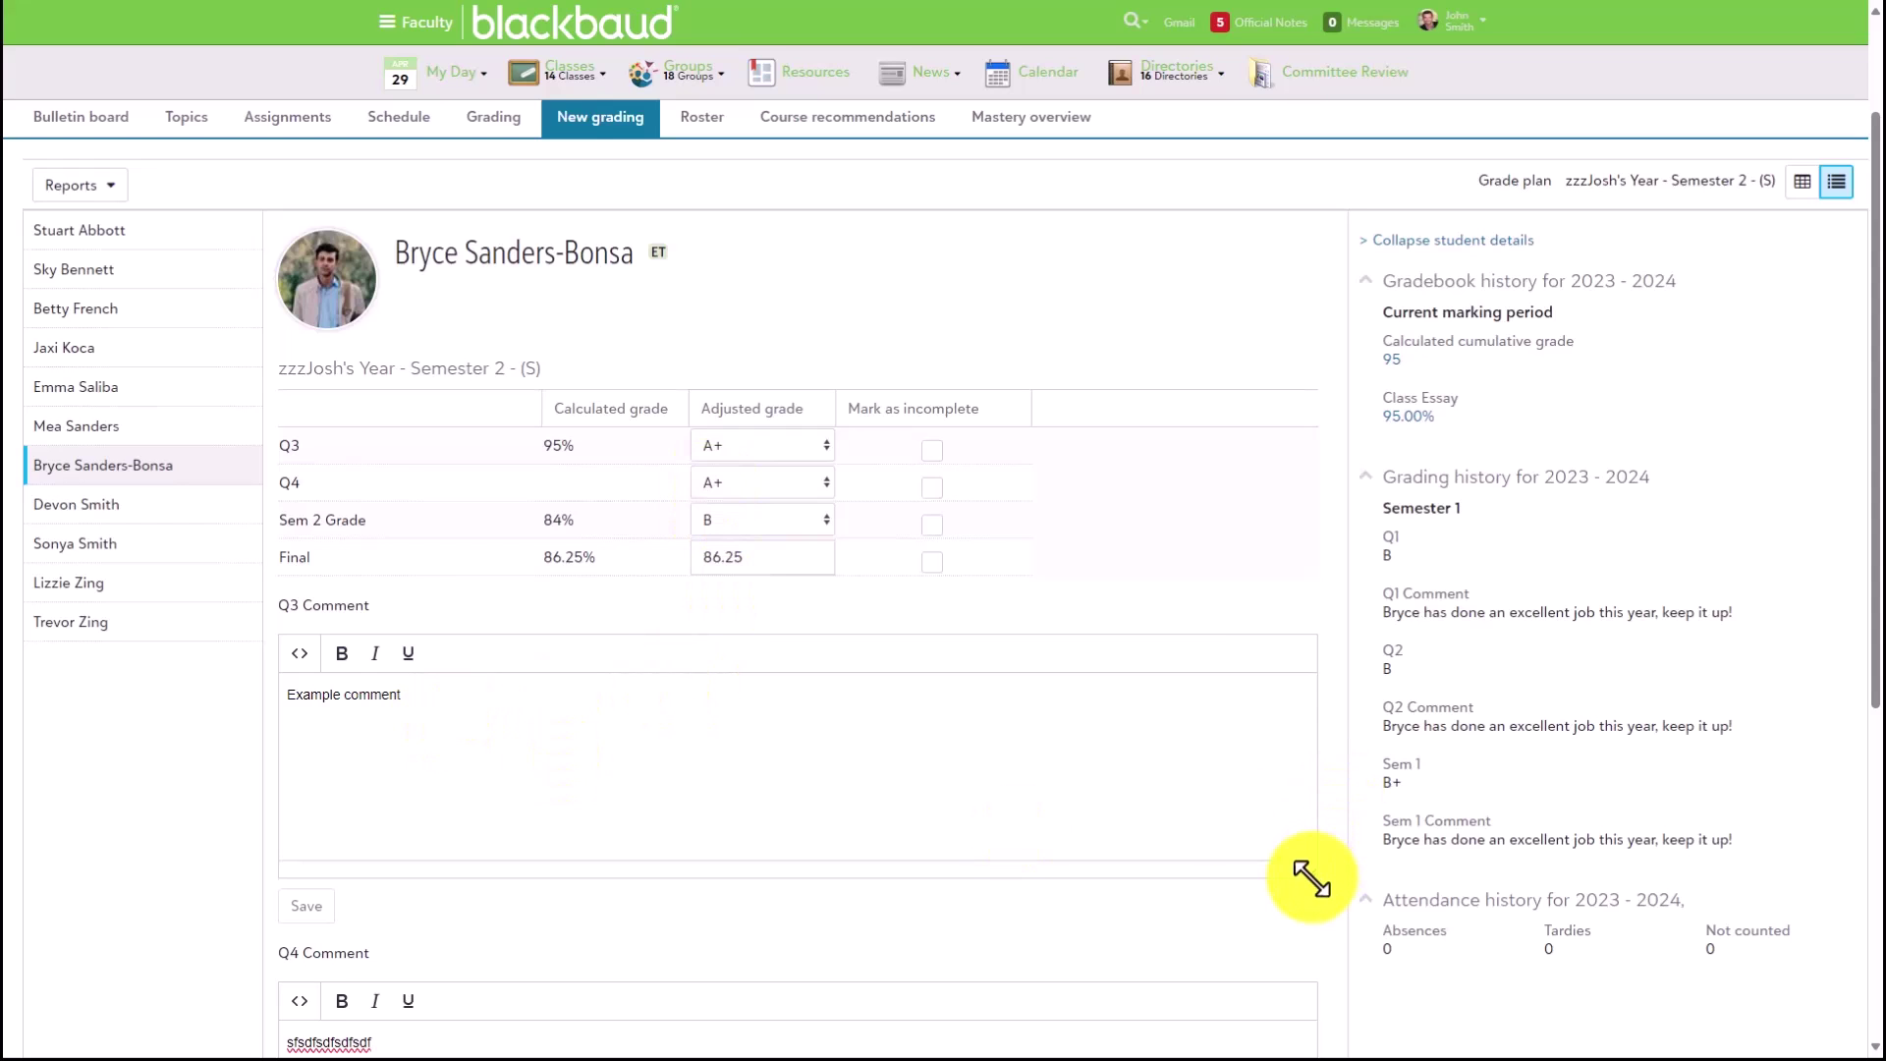
Review the student's Gradebook history, current marking period and attendance history
scroll(1329, 787, "down", 3)
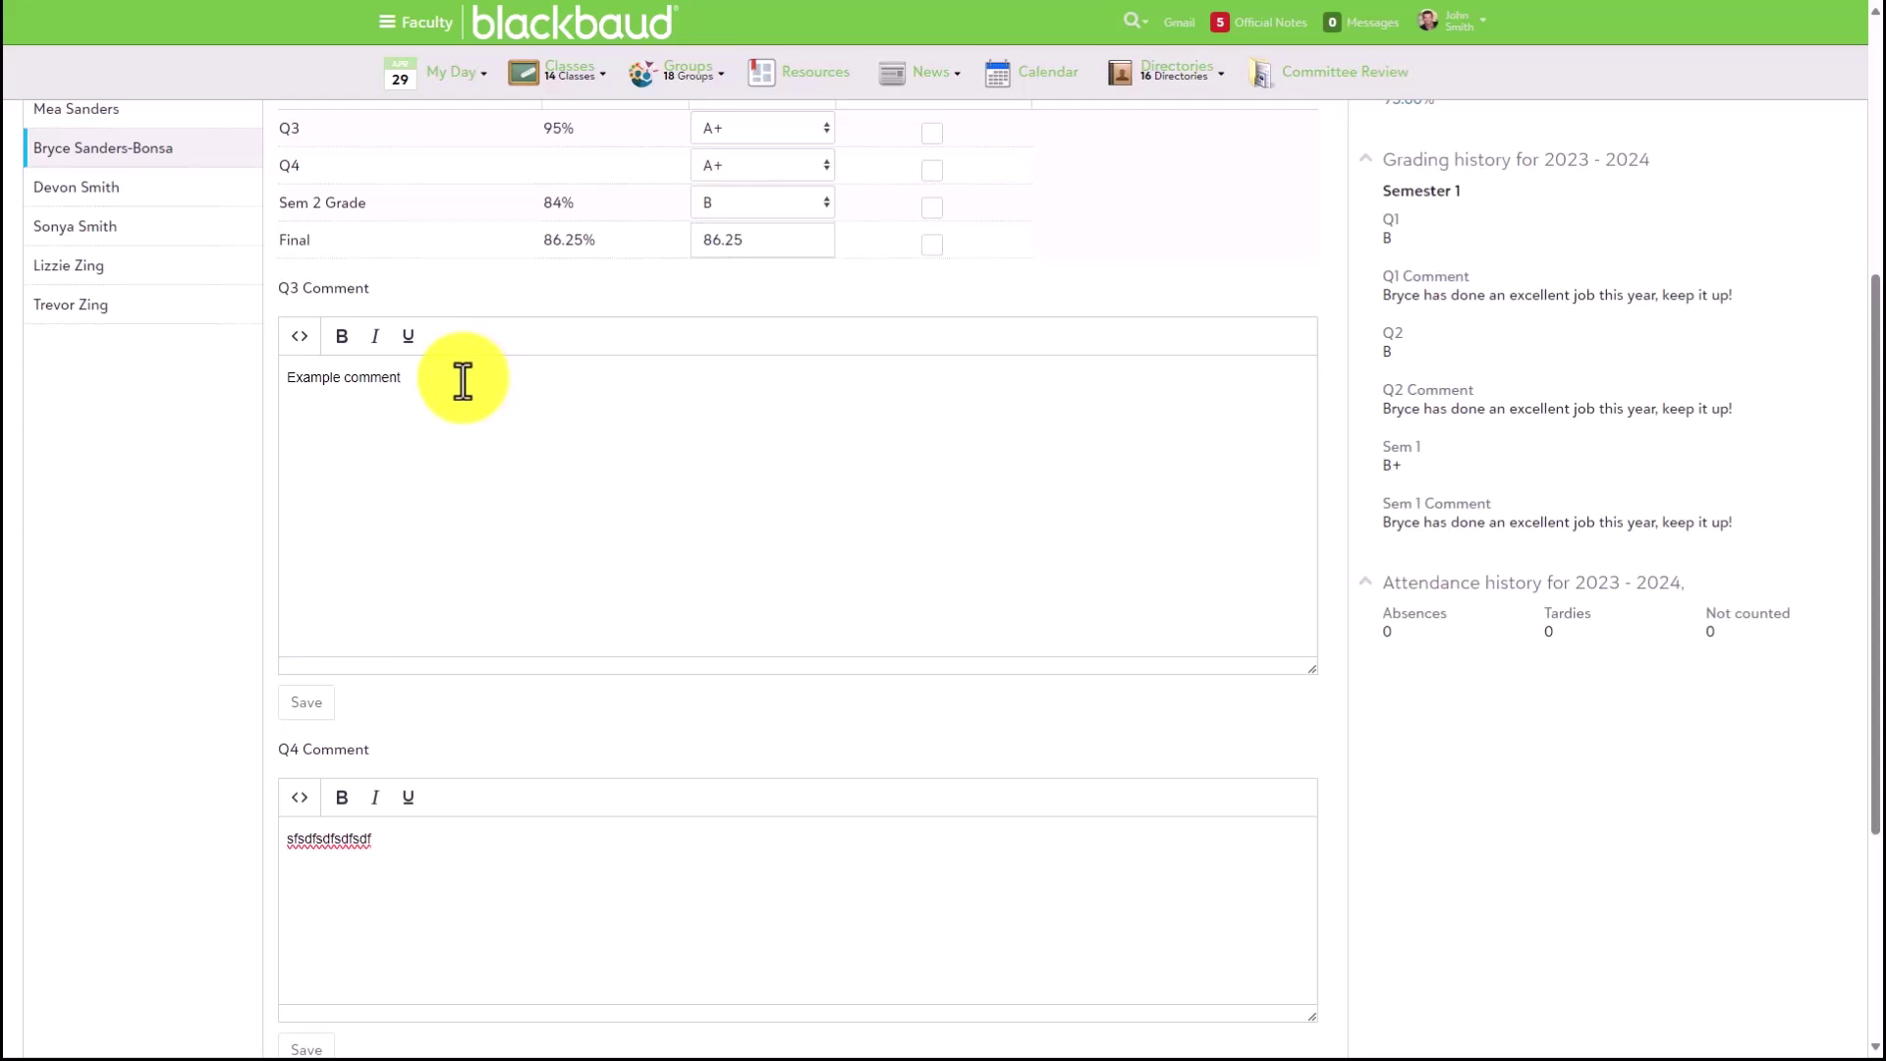
scroll(493, 397, "up", 3)
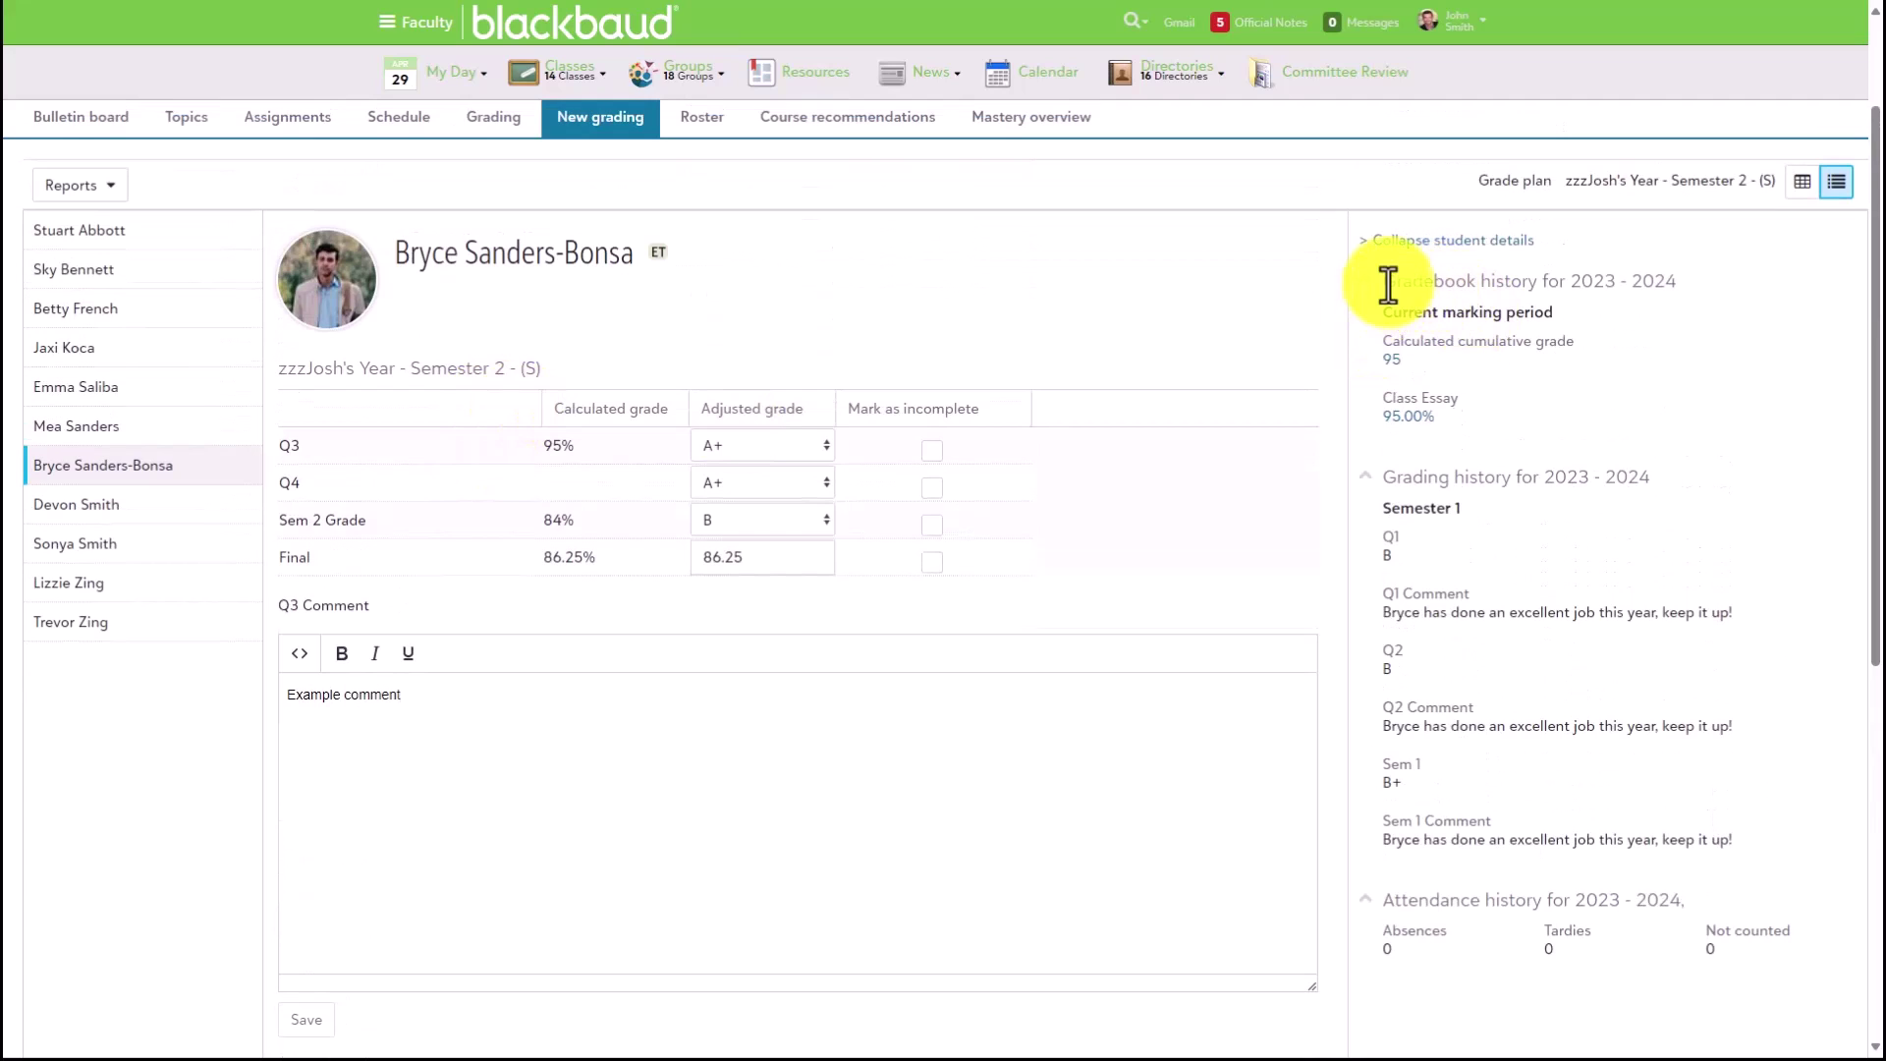
left_click_drag(1382, 285, 1666, 290)
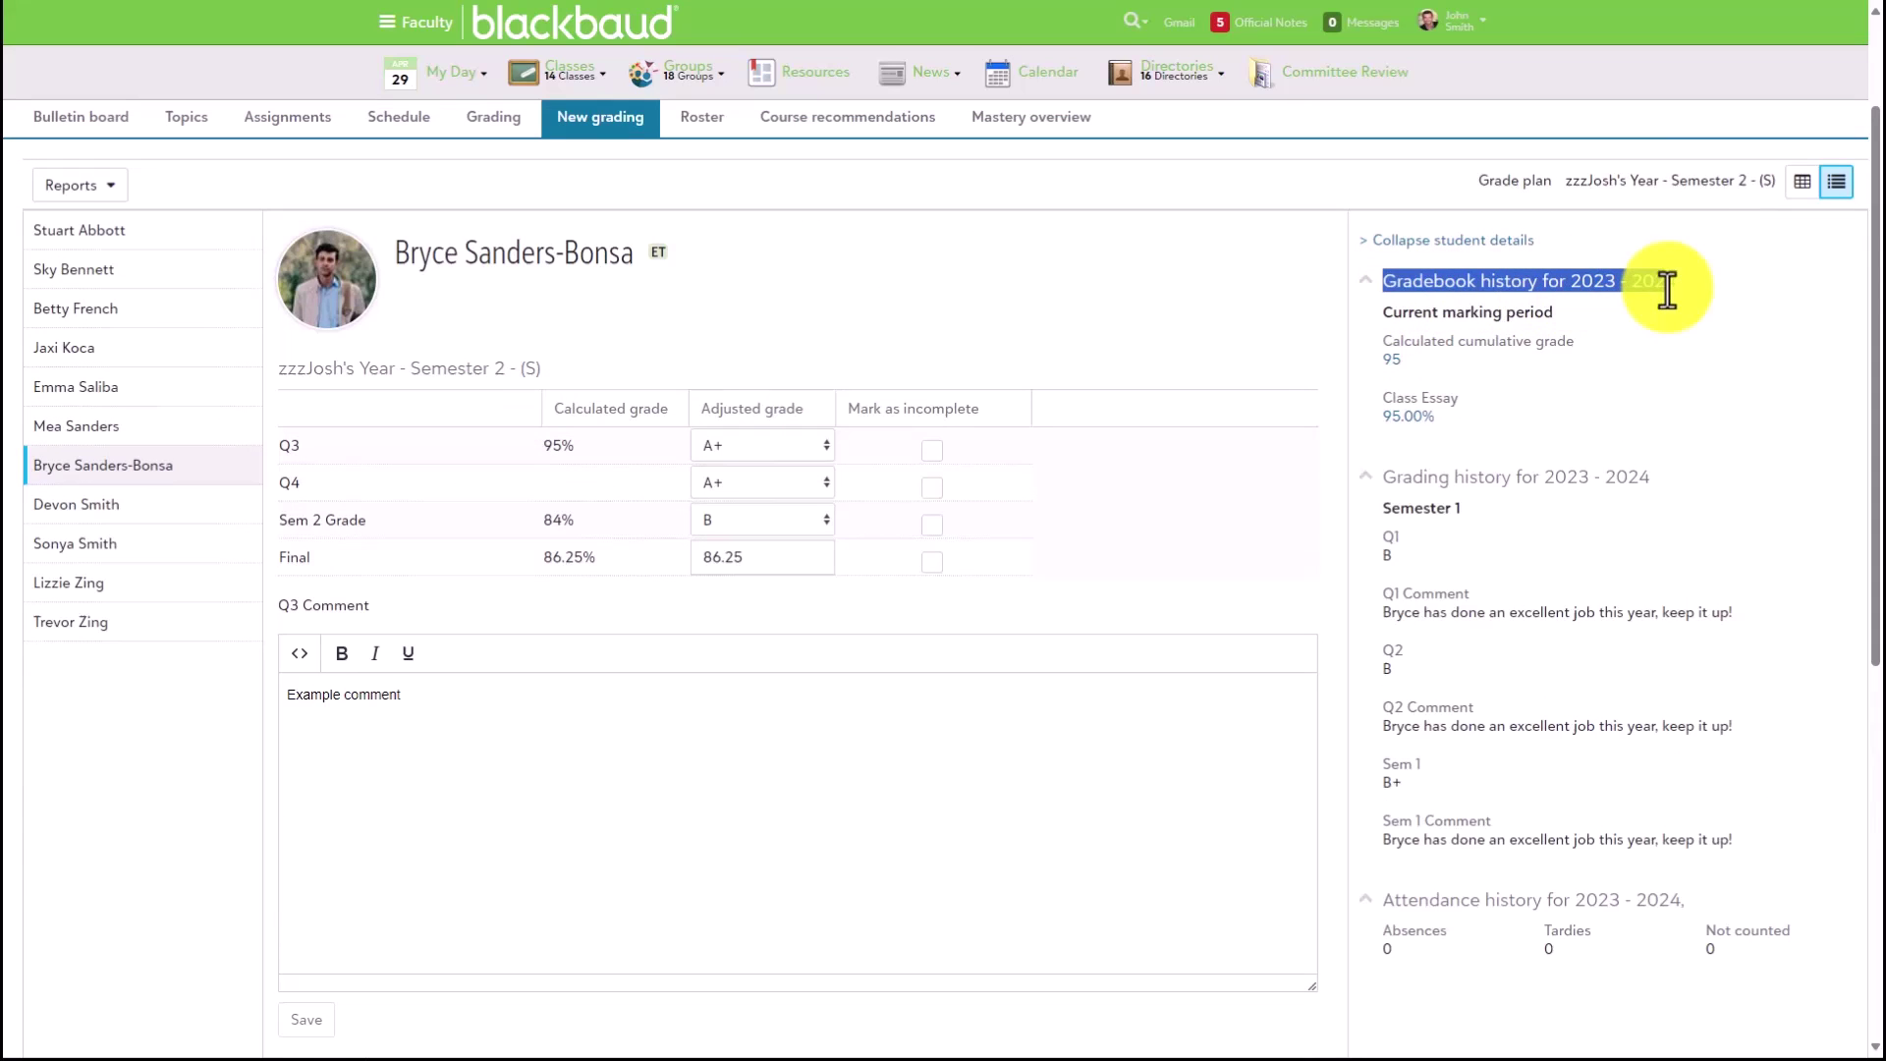
triple_click(1492, 311)
left_click(1485, 472)
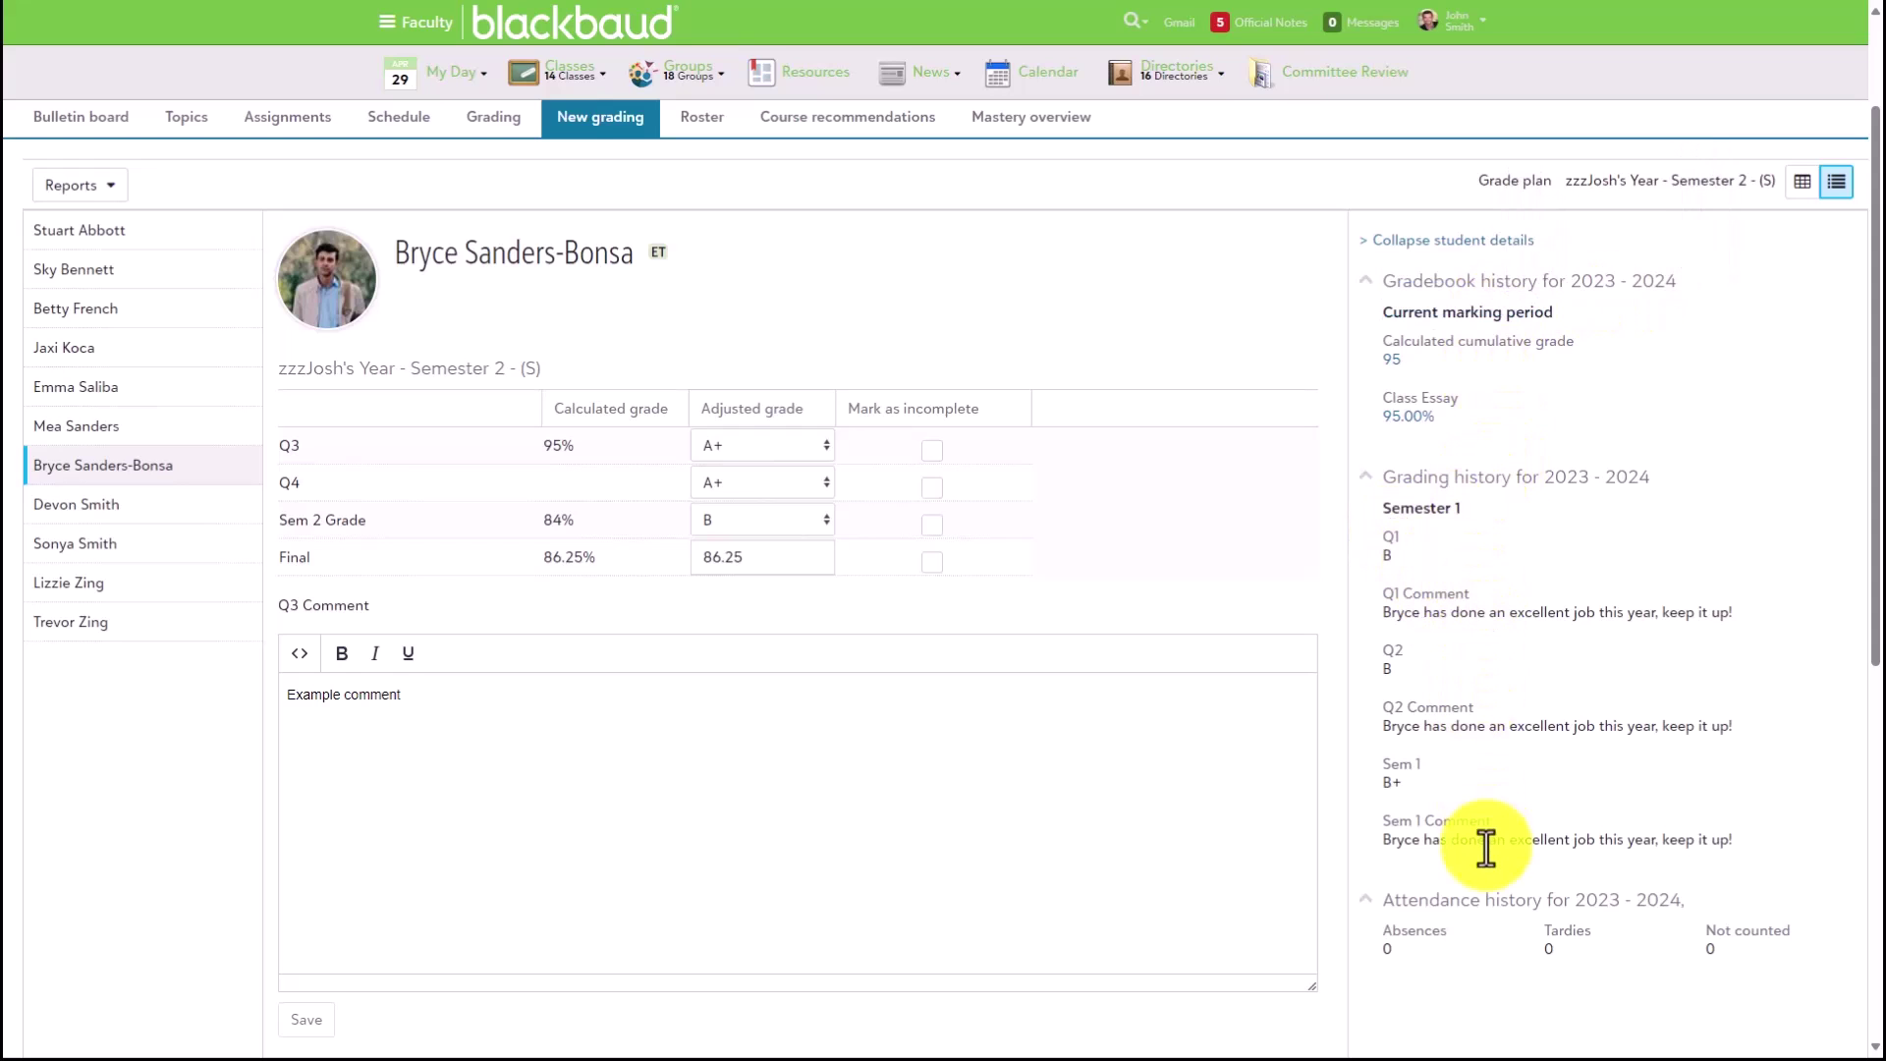
scroll(1431, 785, "down", 1)
scroll(1432, 786, "down", 1)
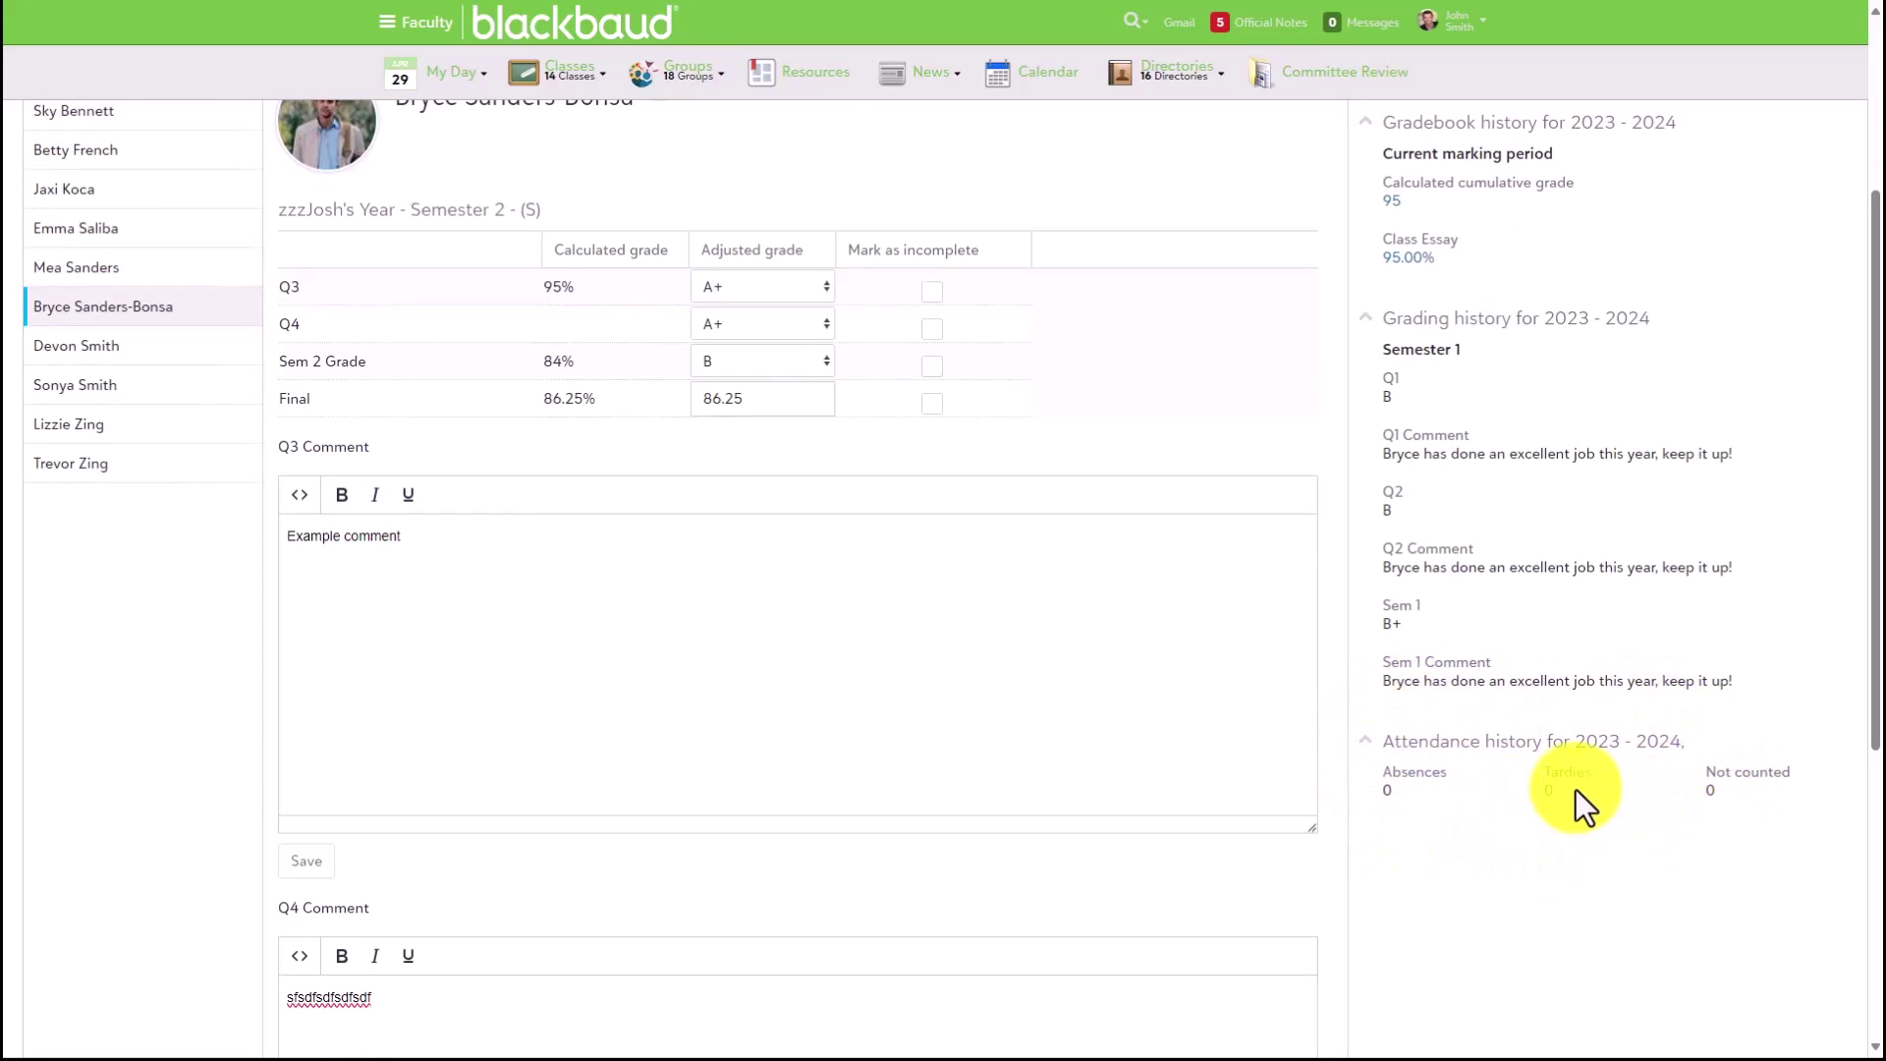
scroll(1577, 789, "up", 3)
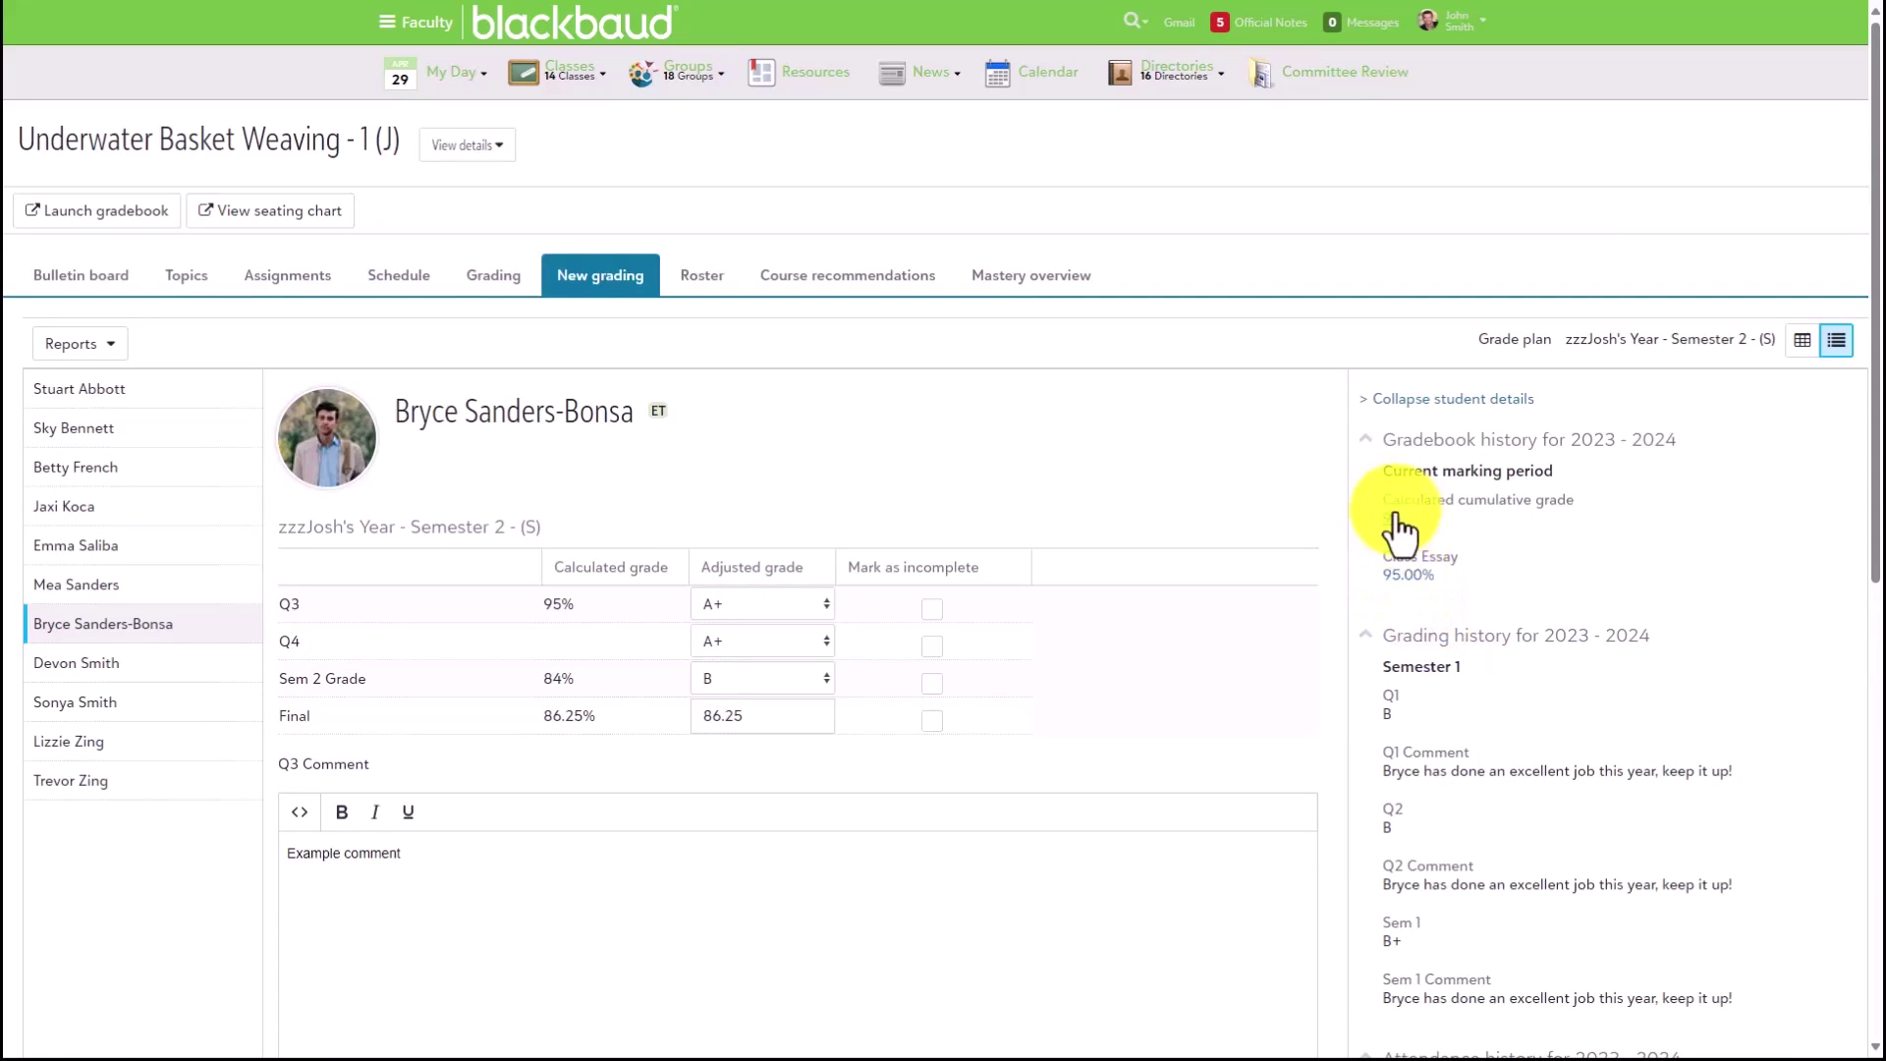
Inspect the gradebook behind the 95.00% Class Essay score, then close the student gradebook
left_click(1410, 575)
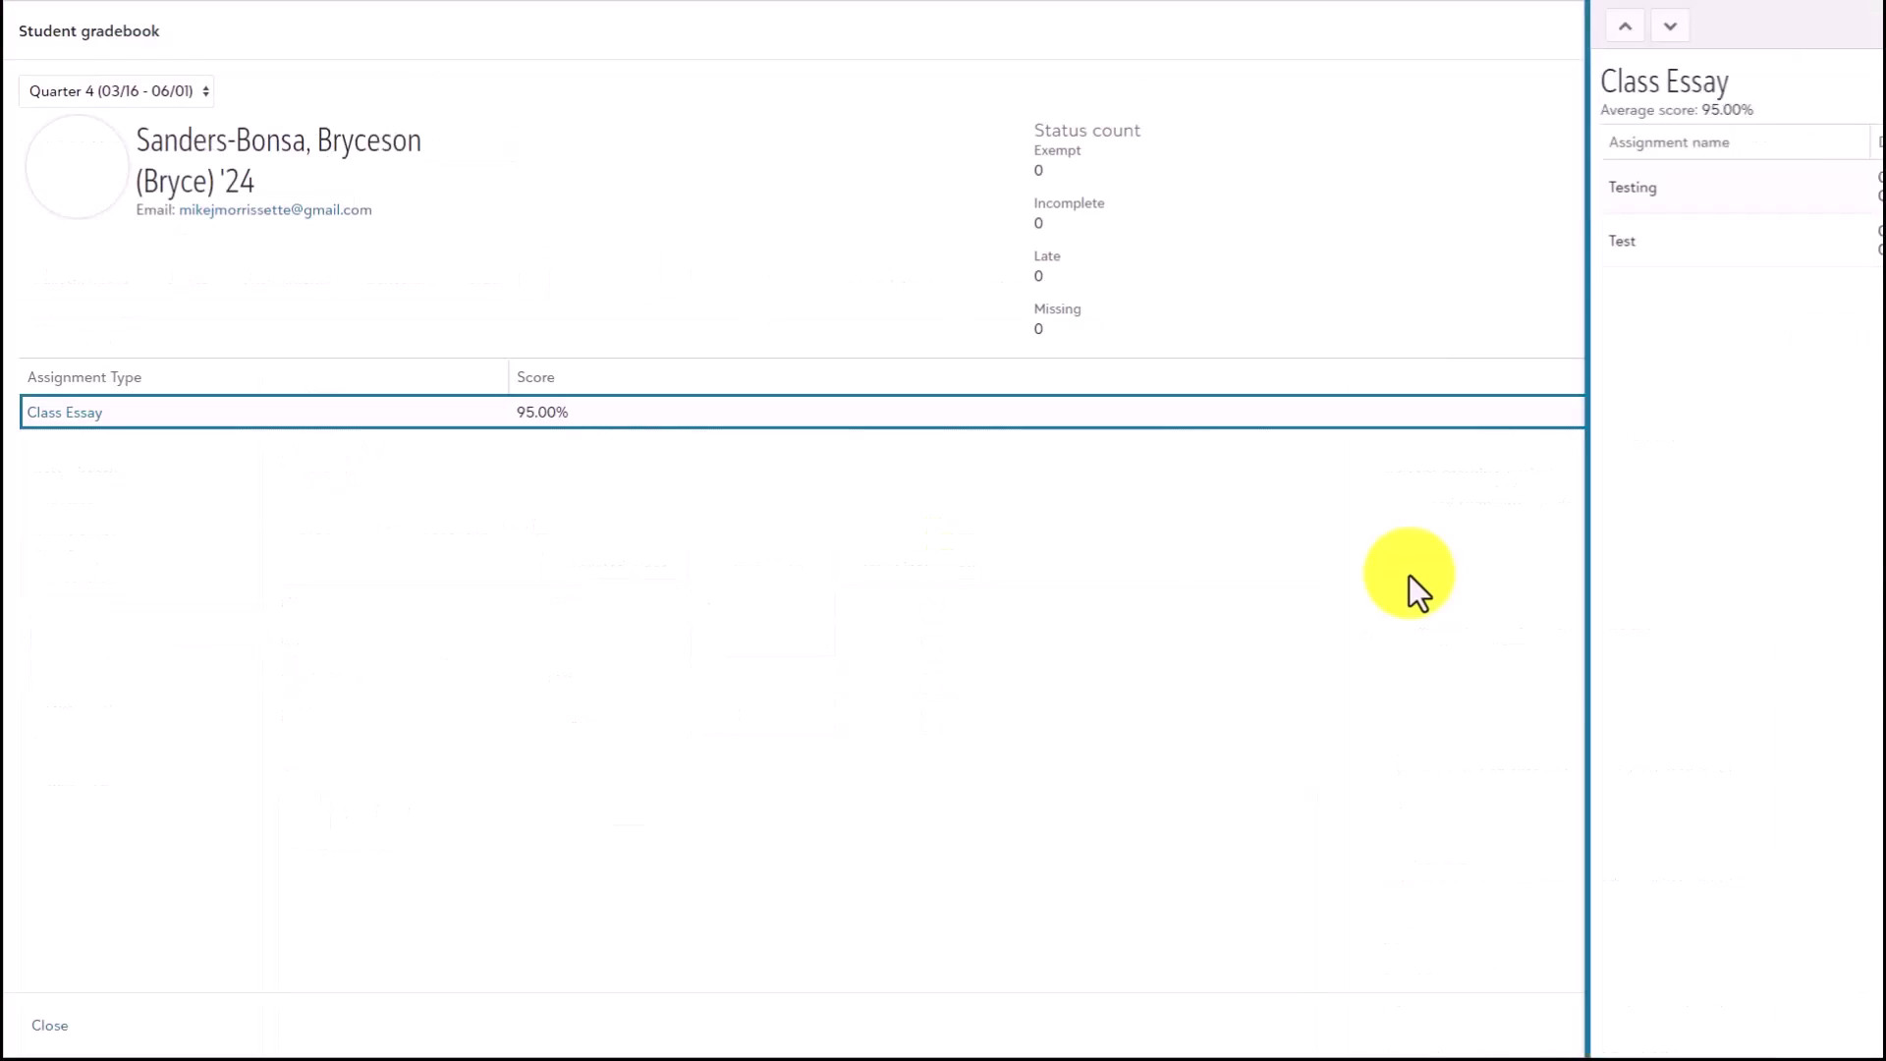
left_click(1855, 26)
left_click(1854, 30)
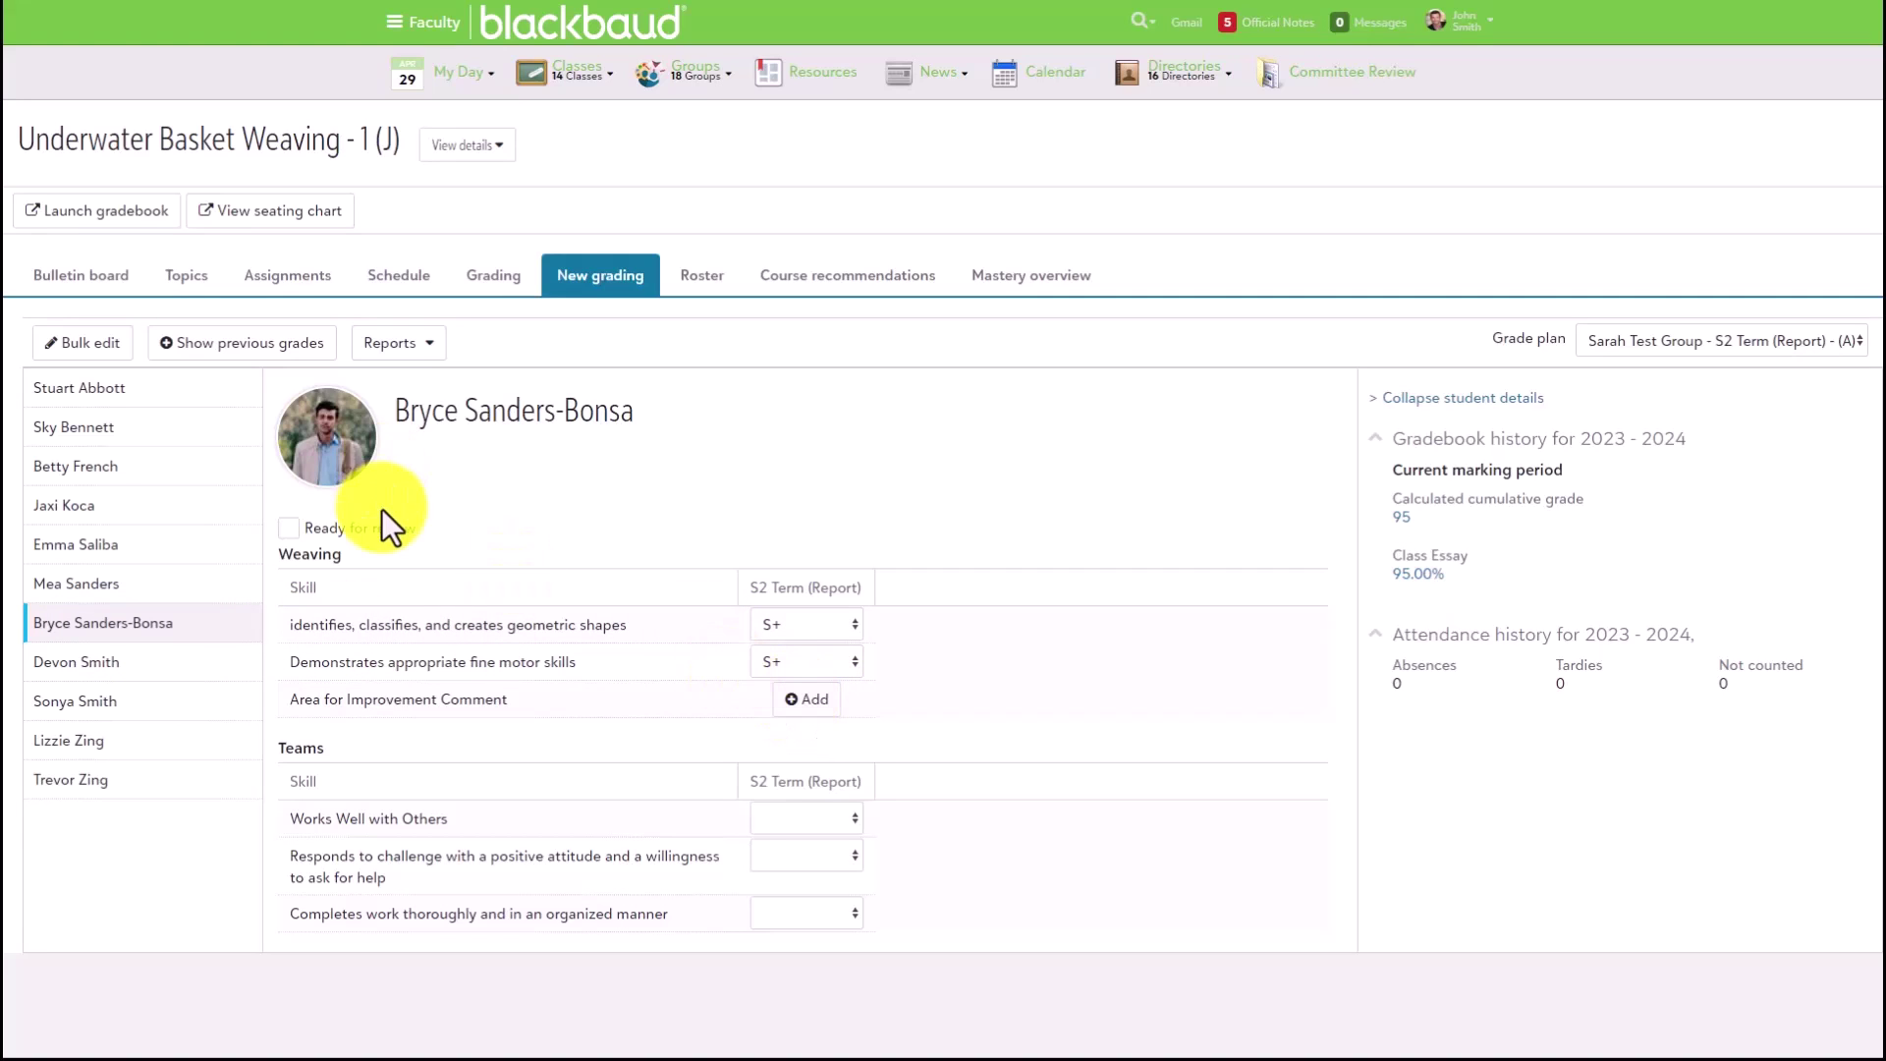
Rate the Teams skill Works Well with Others as E for S2 Term (Report)
left_click(782, 811)
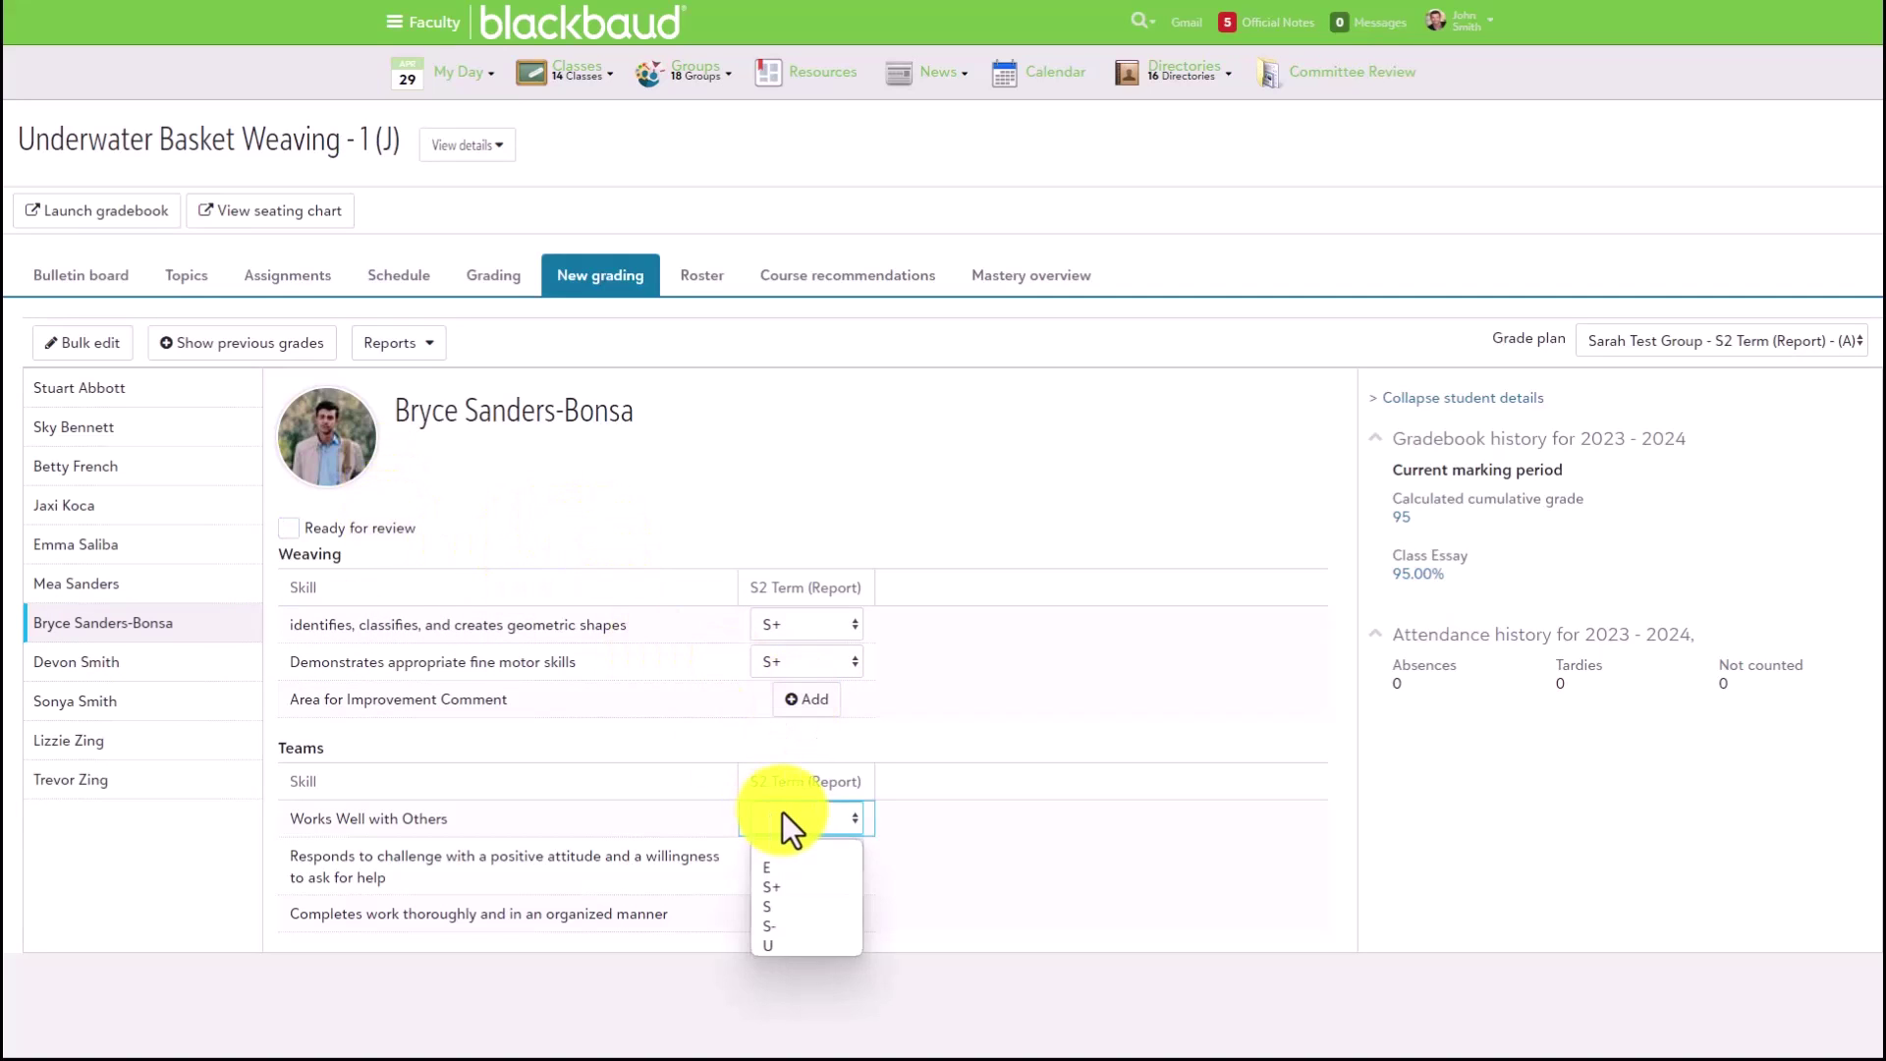
left_click(776, 870)
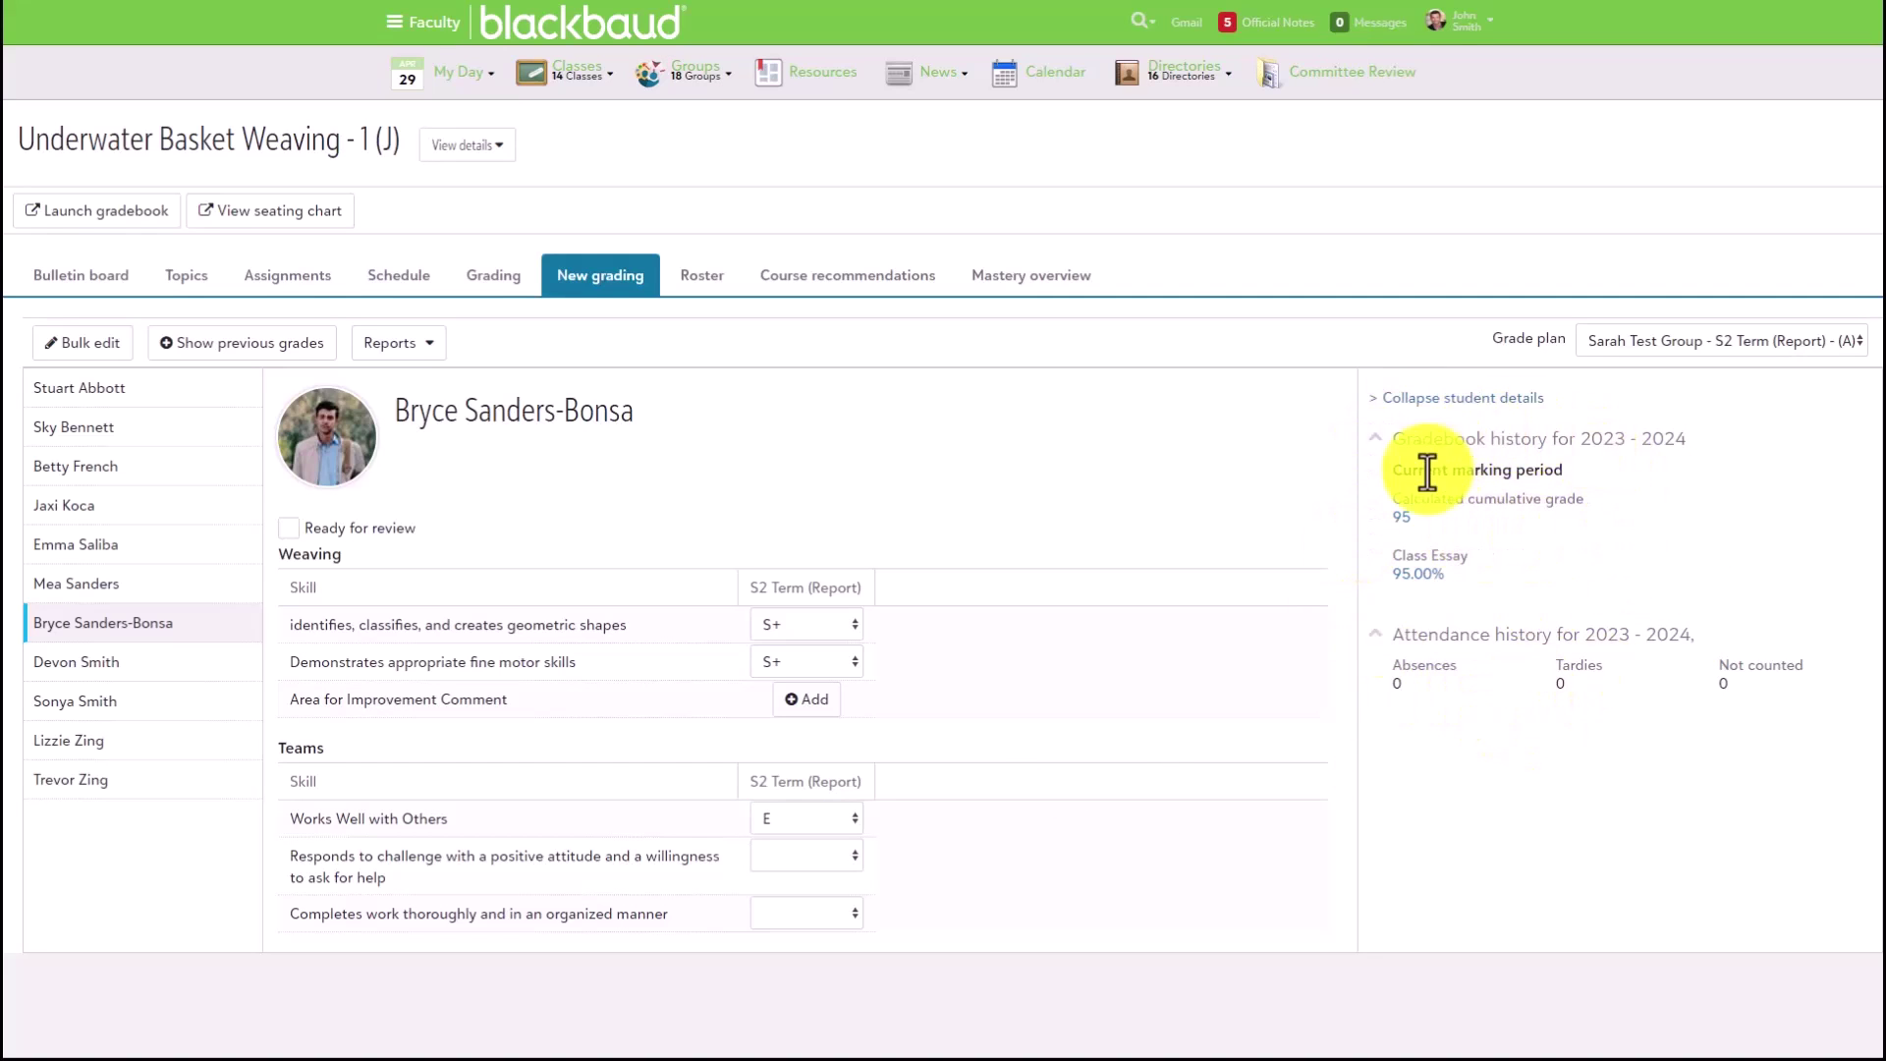
left_click_drag(1433, 471, 1563, 472)
left_click_drag(1417, 634, 1691, 633)
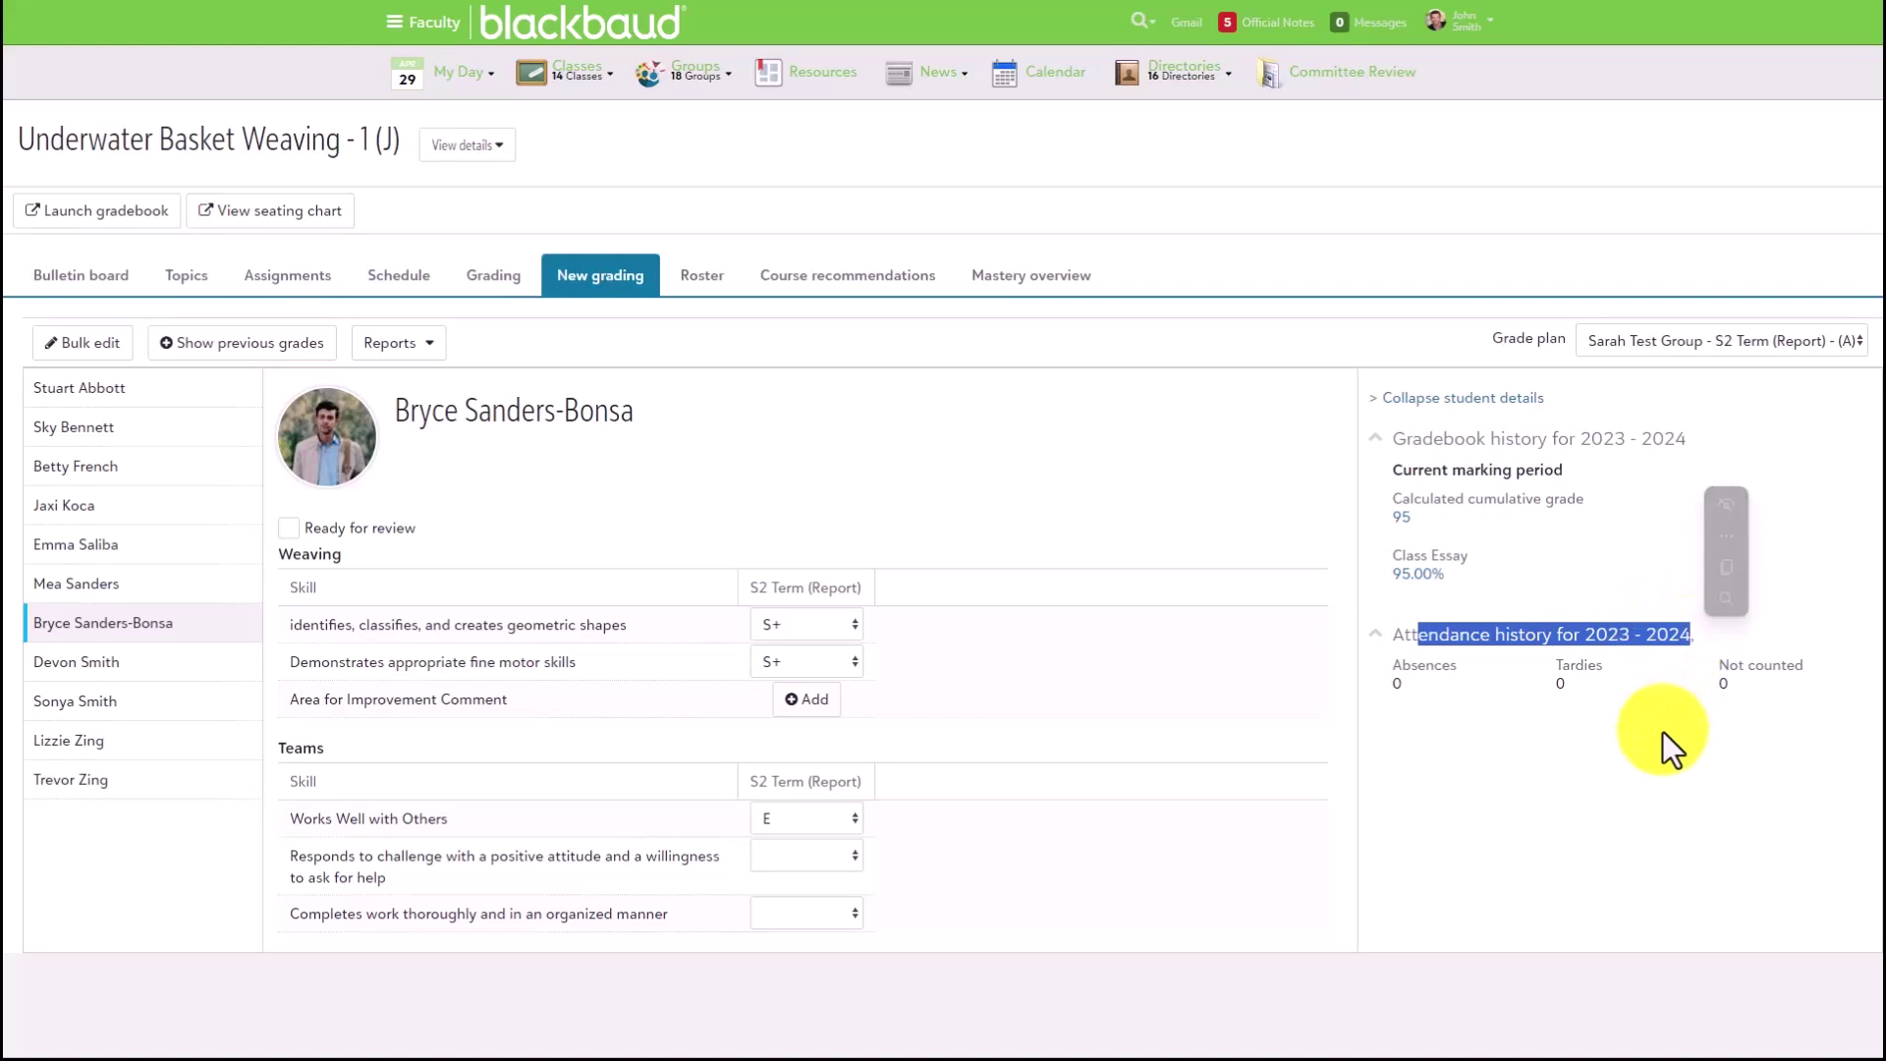
left_click(1663, 733)
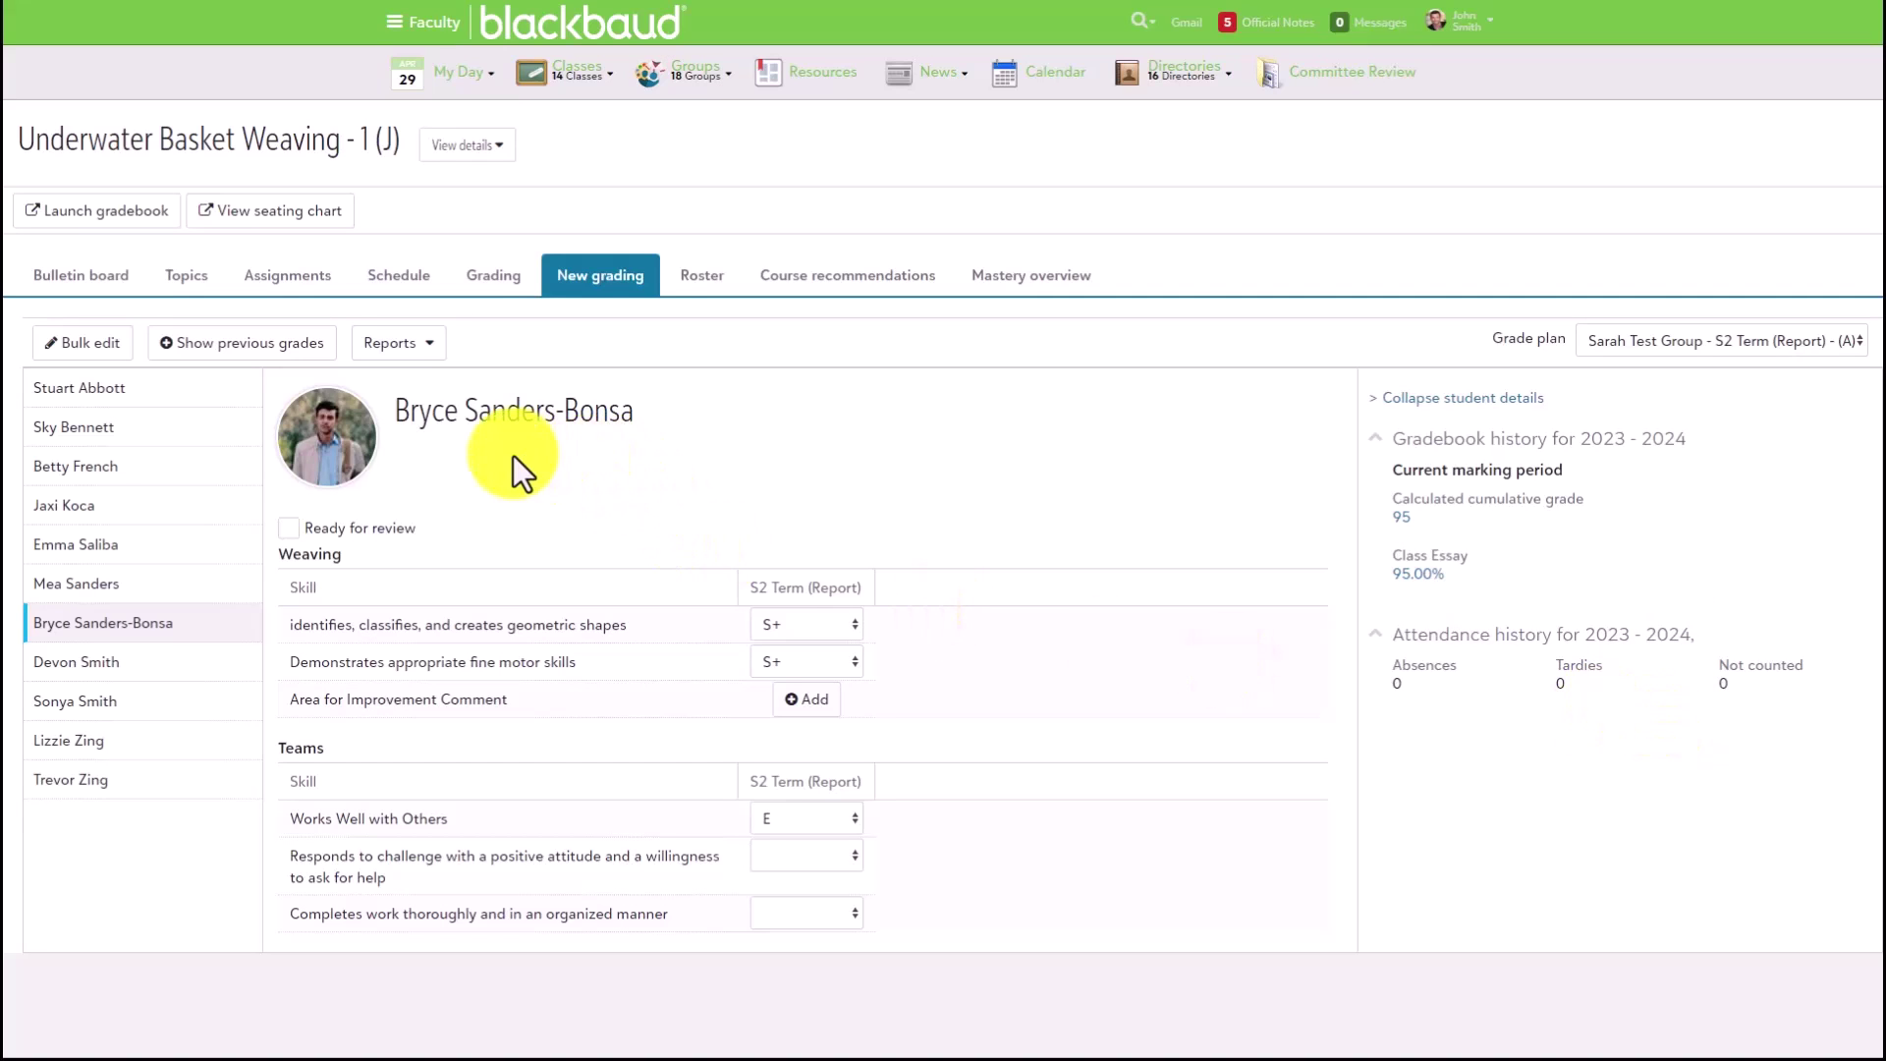
Show previous grades for MP 1 as a column beside S2 Term (Report)
left_click(250, 345)
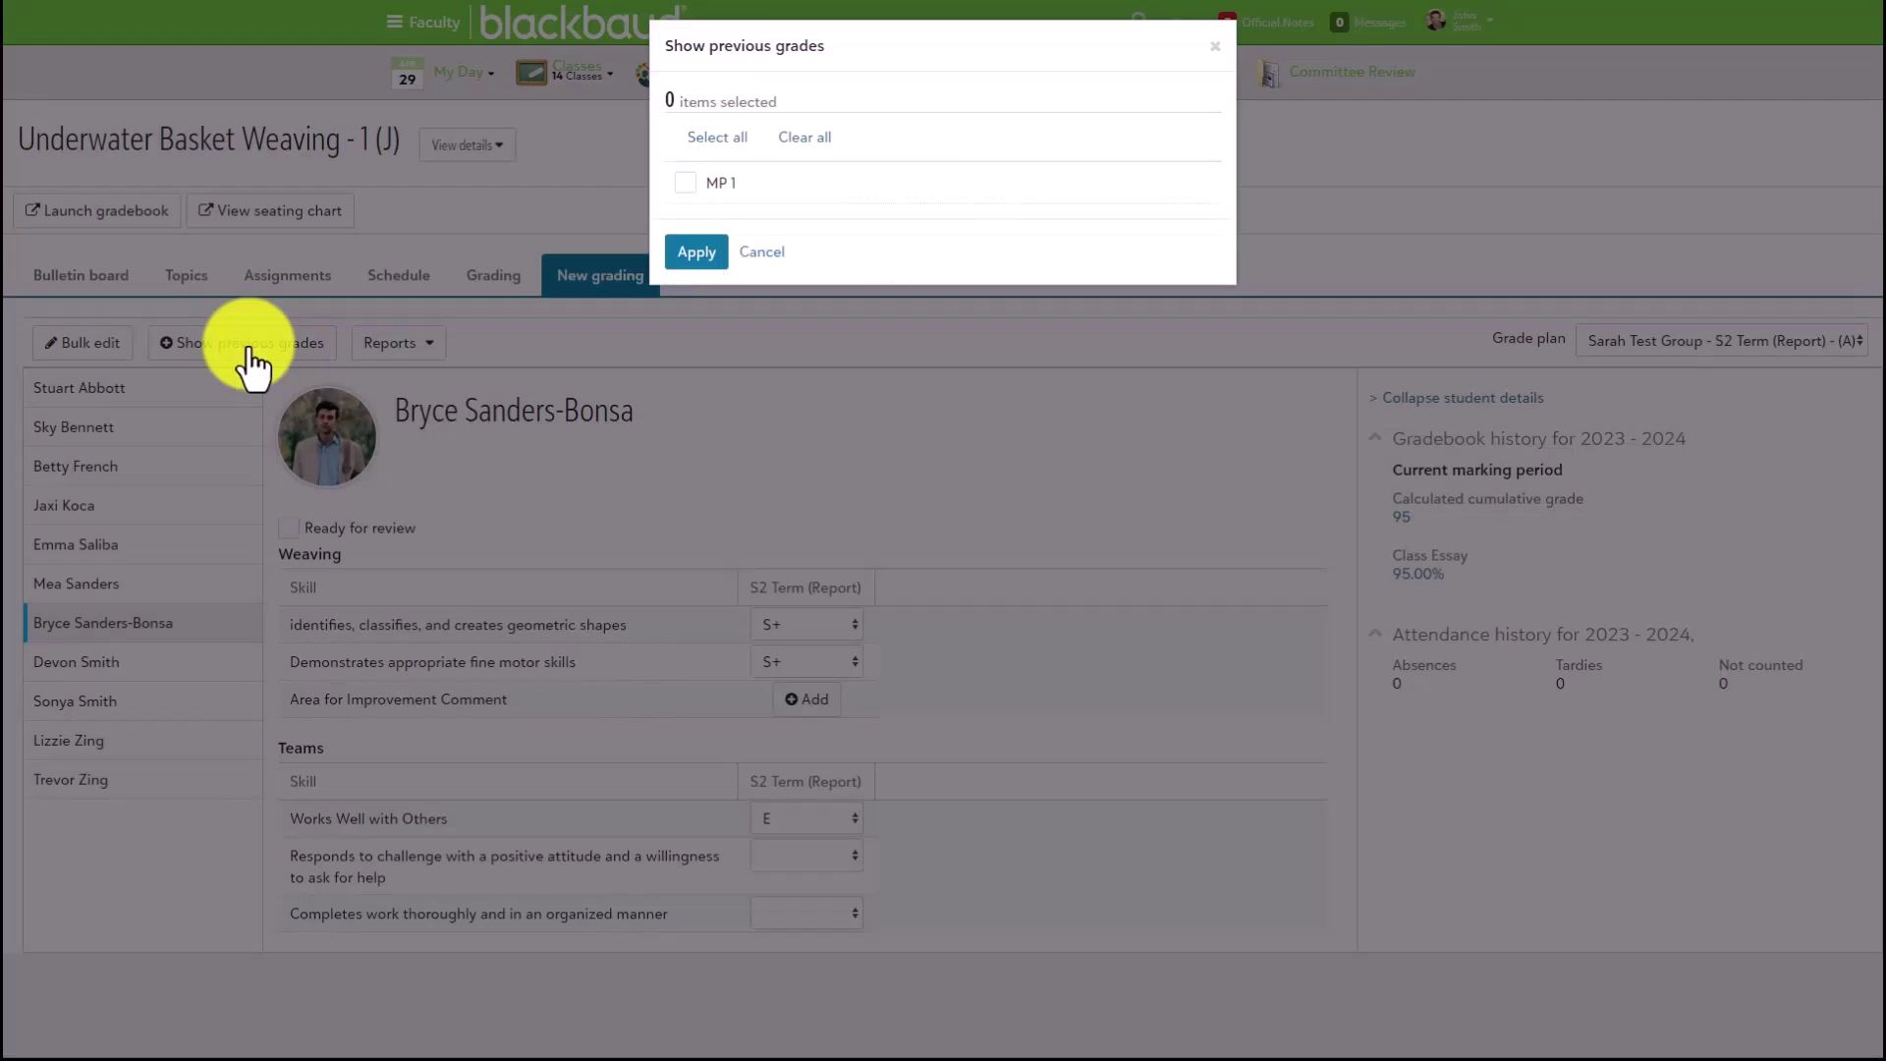
left_click(686, 196)
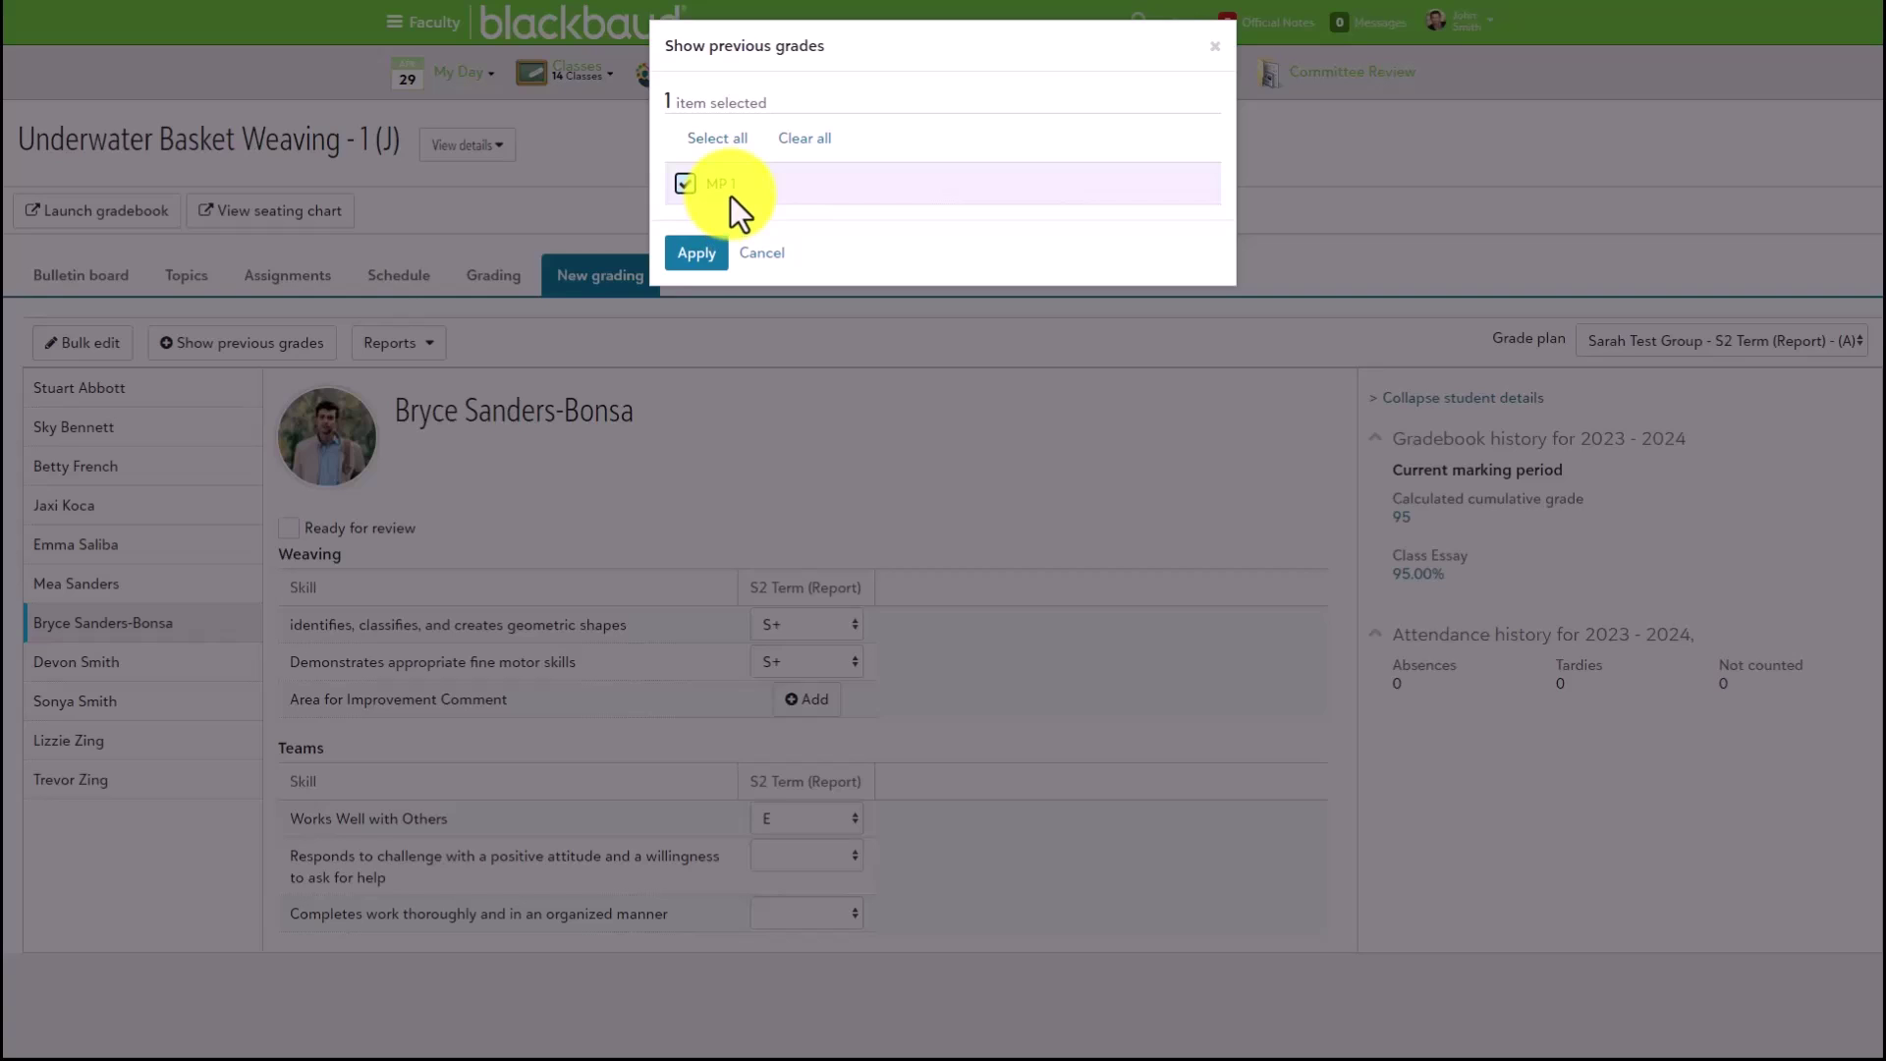
left_click(696, 254)
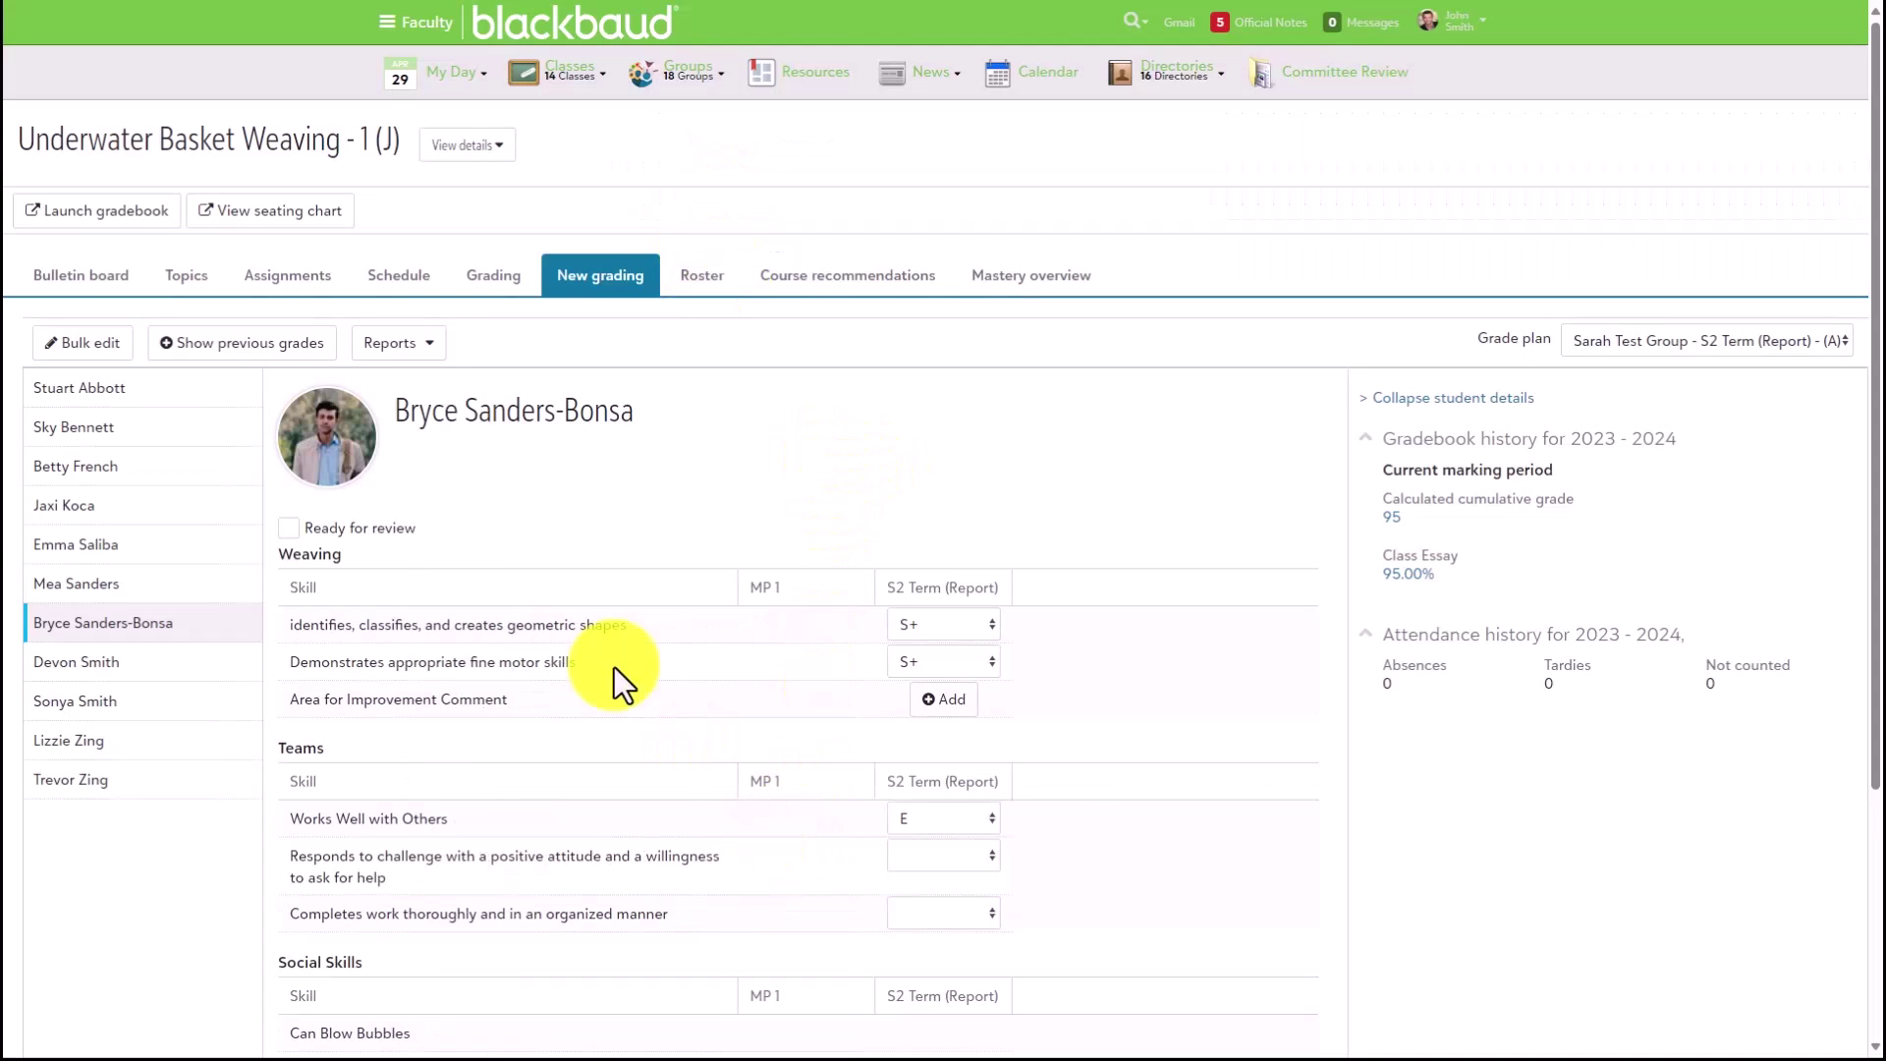
Bulk-set all 11 students to E for geometric shapes and S for fine motor skills, then save
left_click(79, 358)
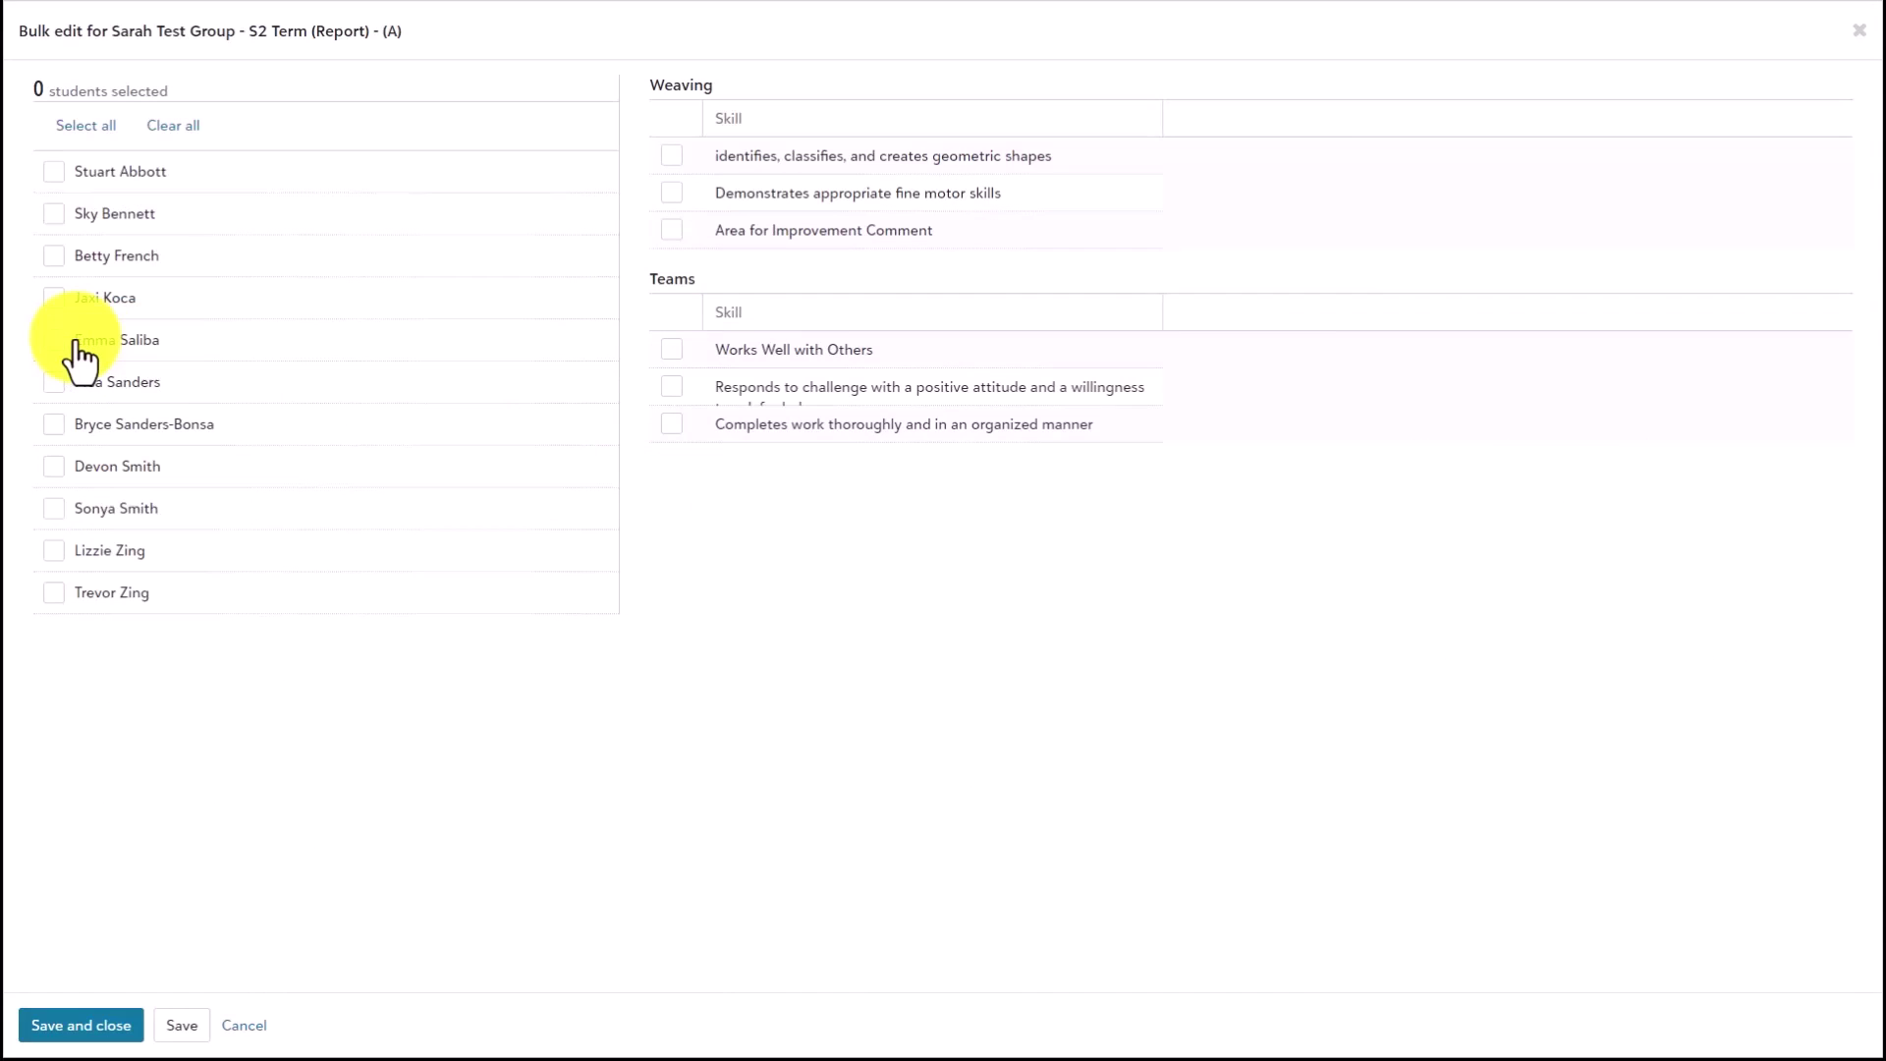
left_click(85, 128)
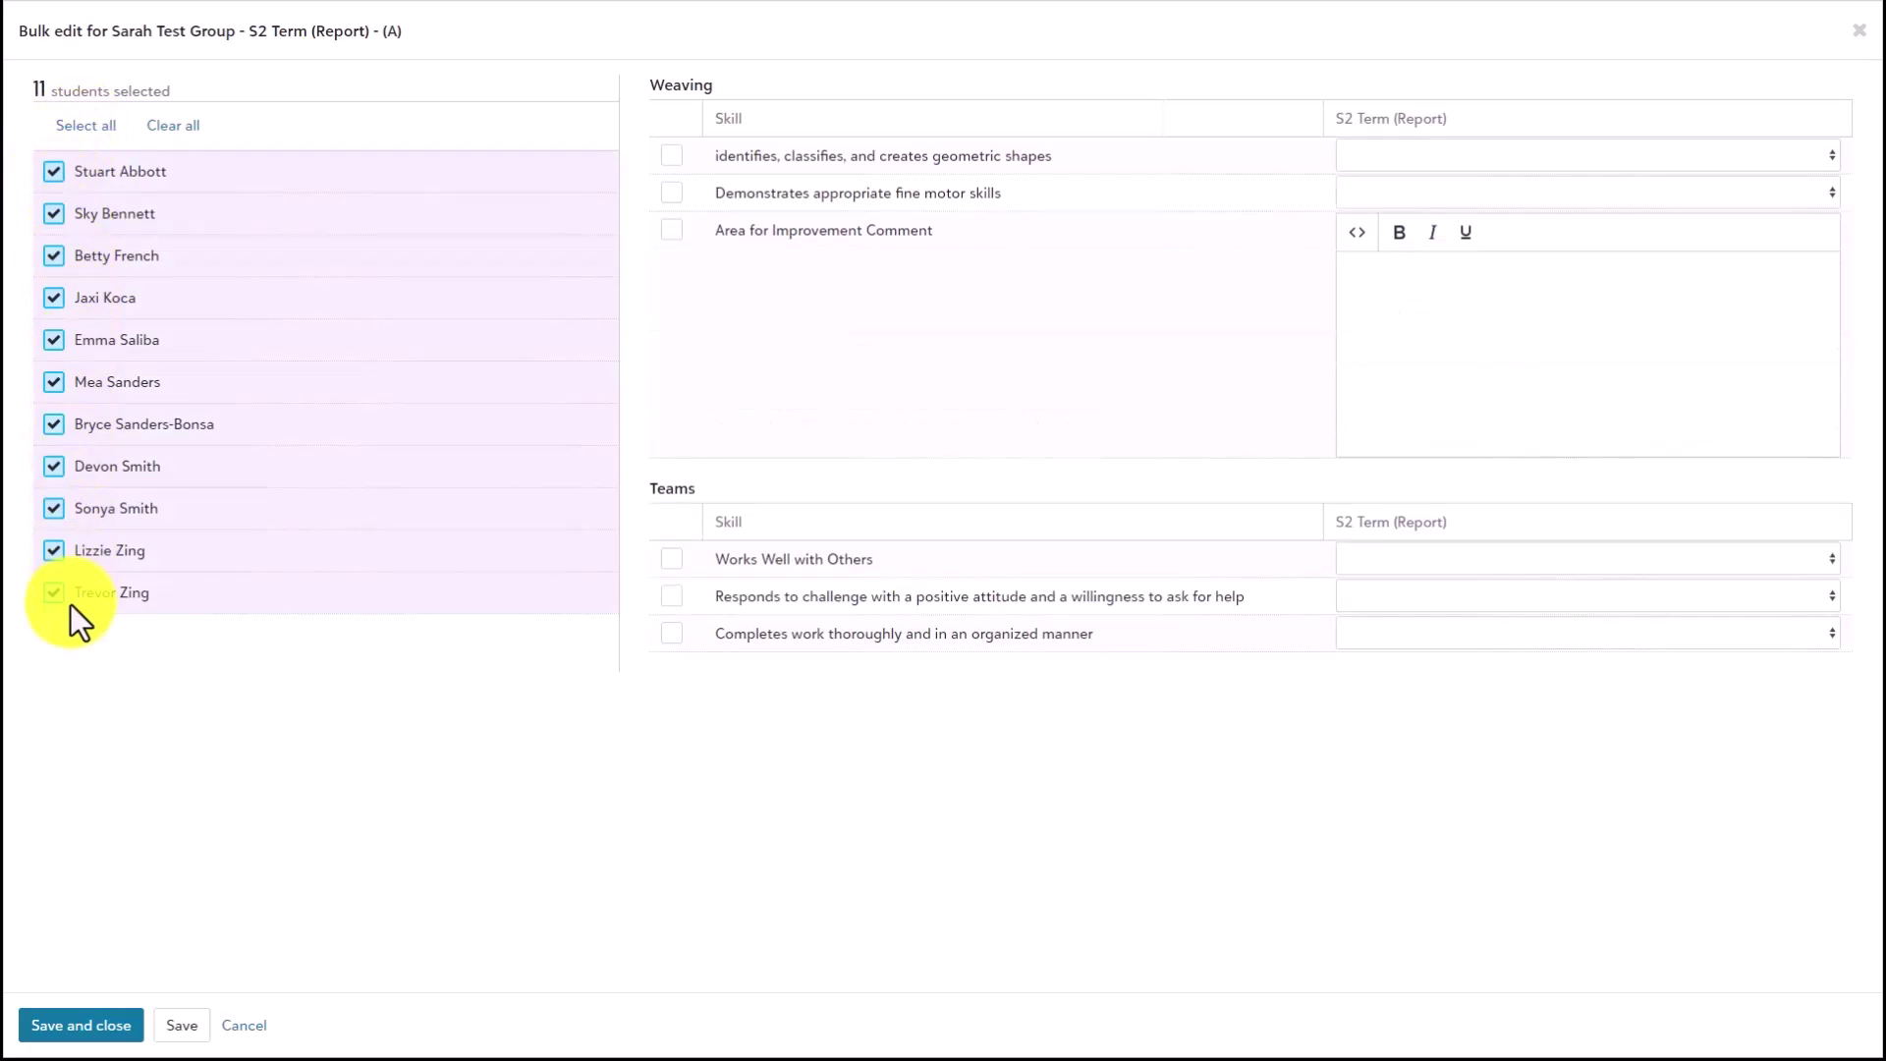
left_click(672, 156)
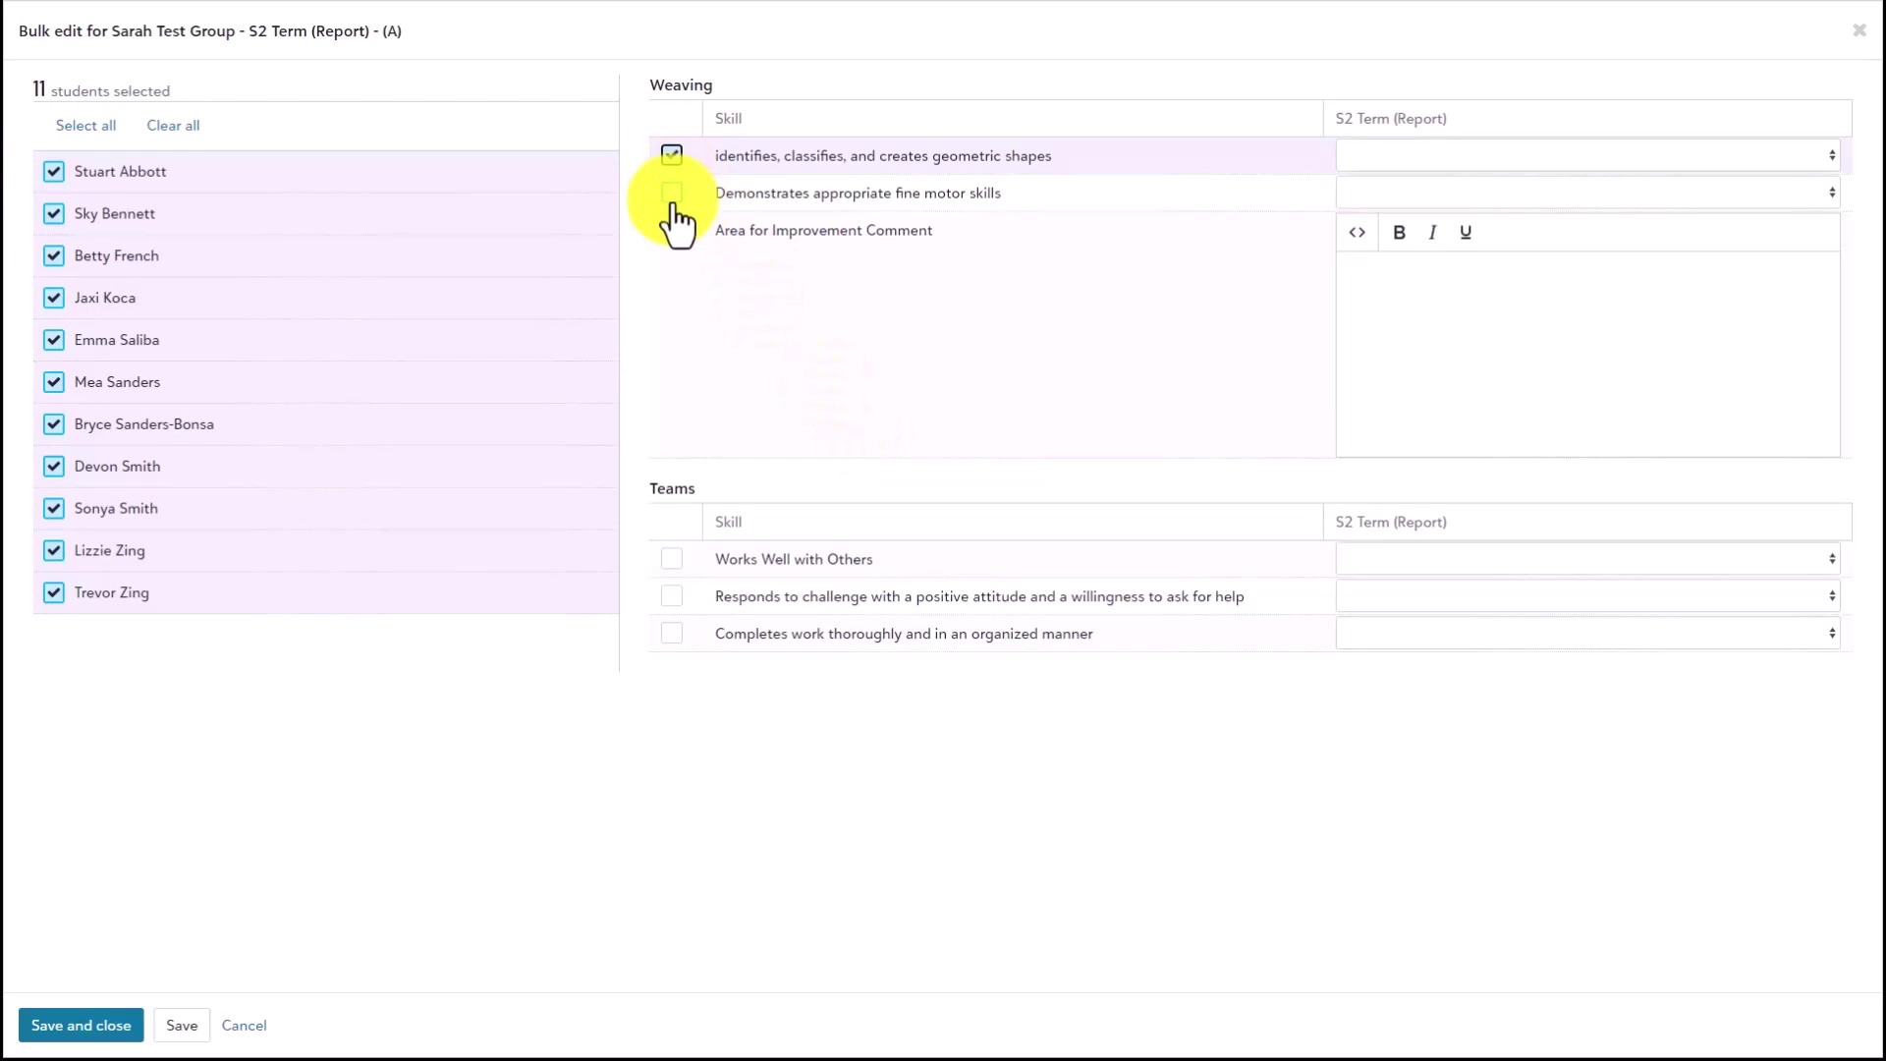
left_click(672, 193)
left_click(1399, 154)
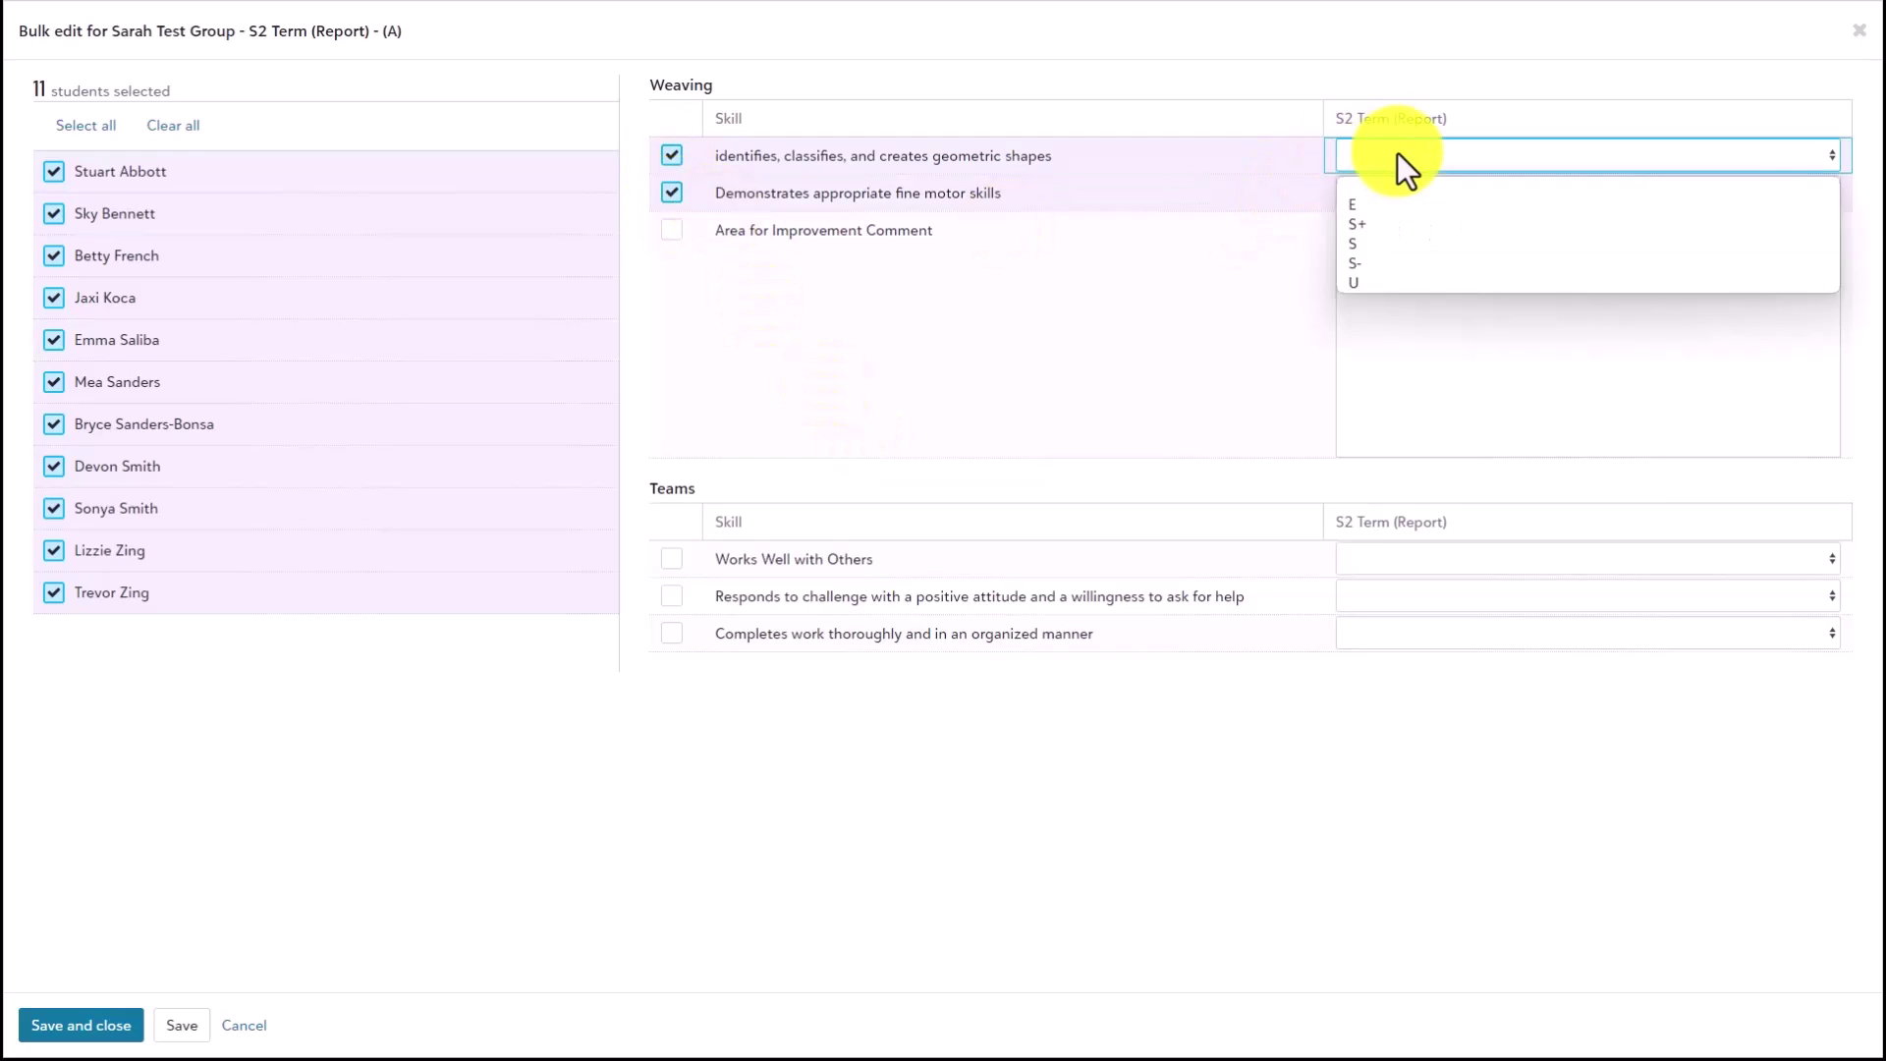
left_click(1388, 201)
left_click(1389, 191)
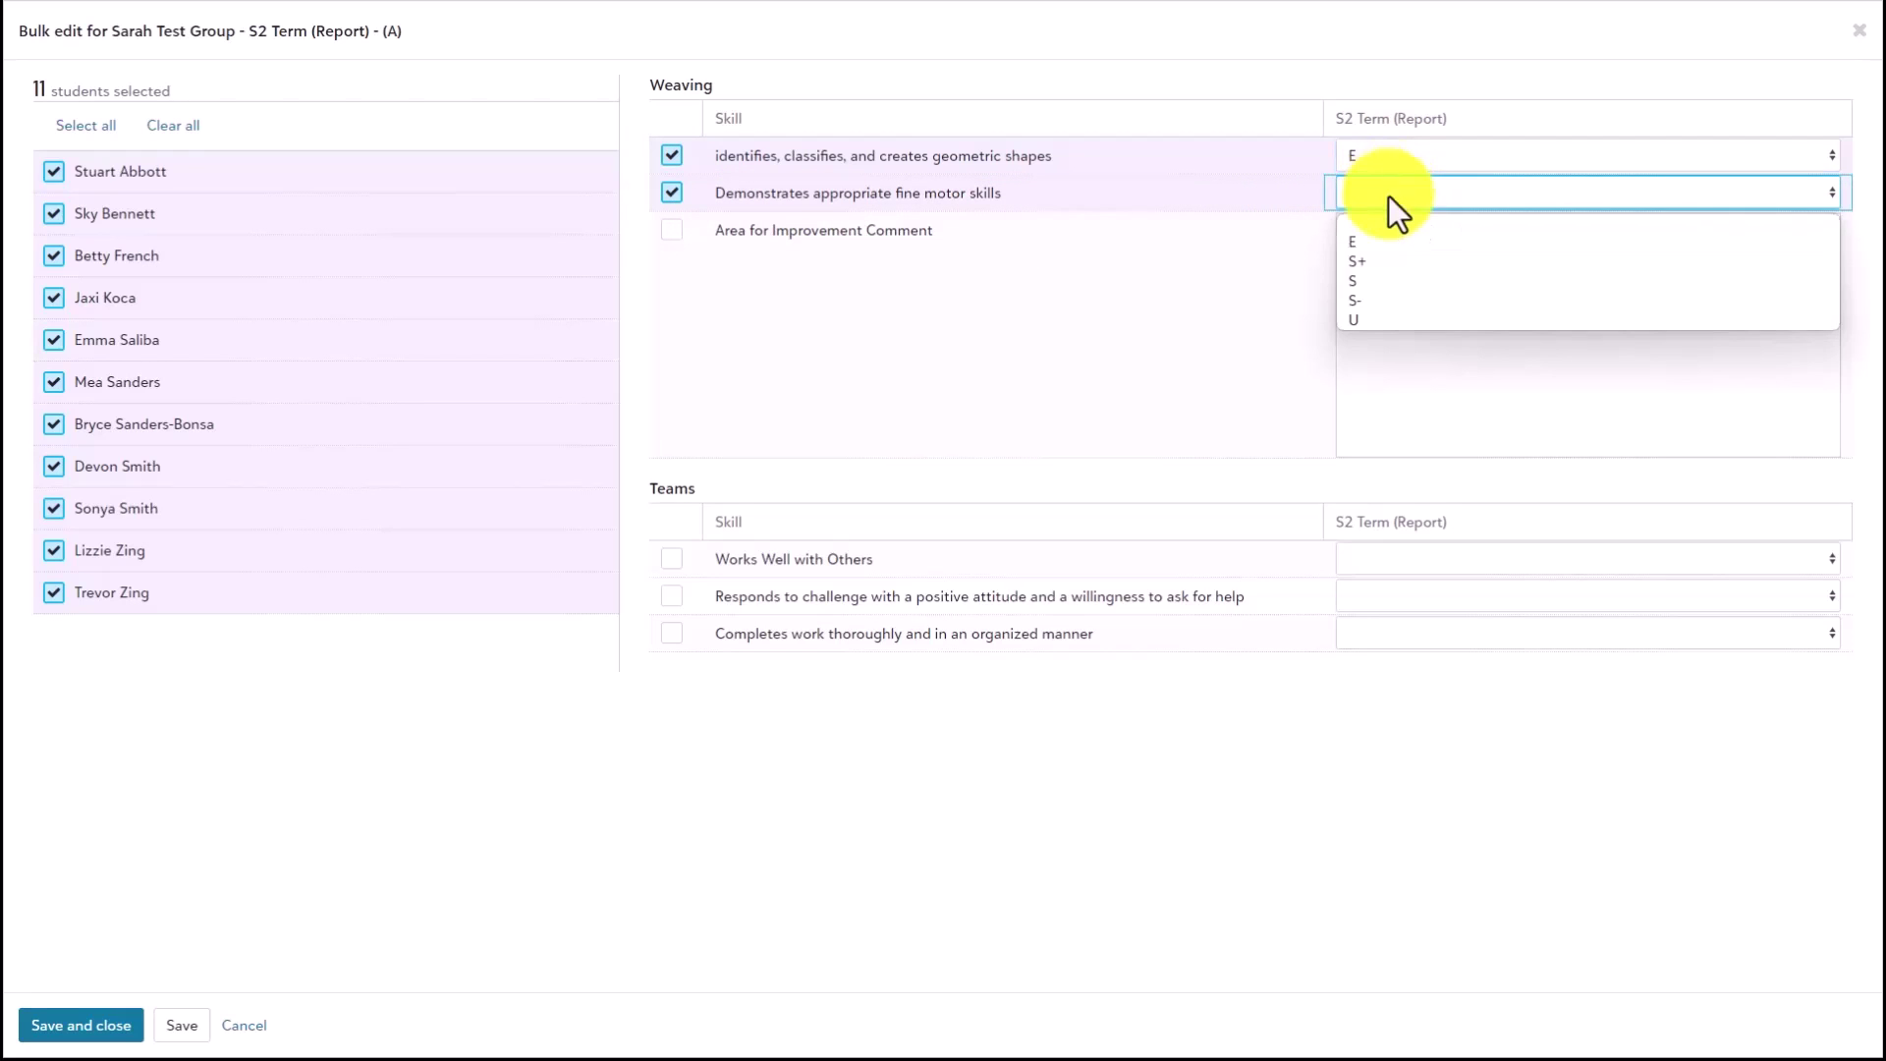
left_click(1393, 282)
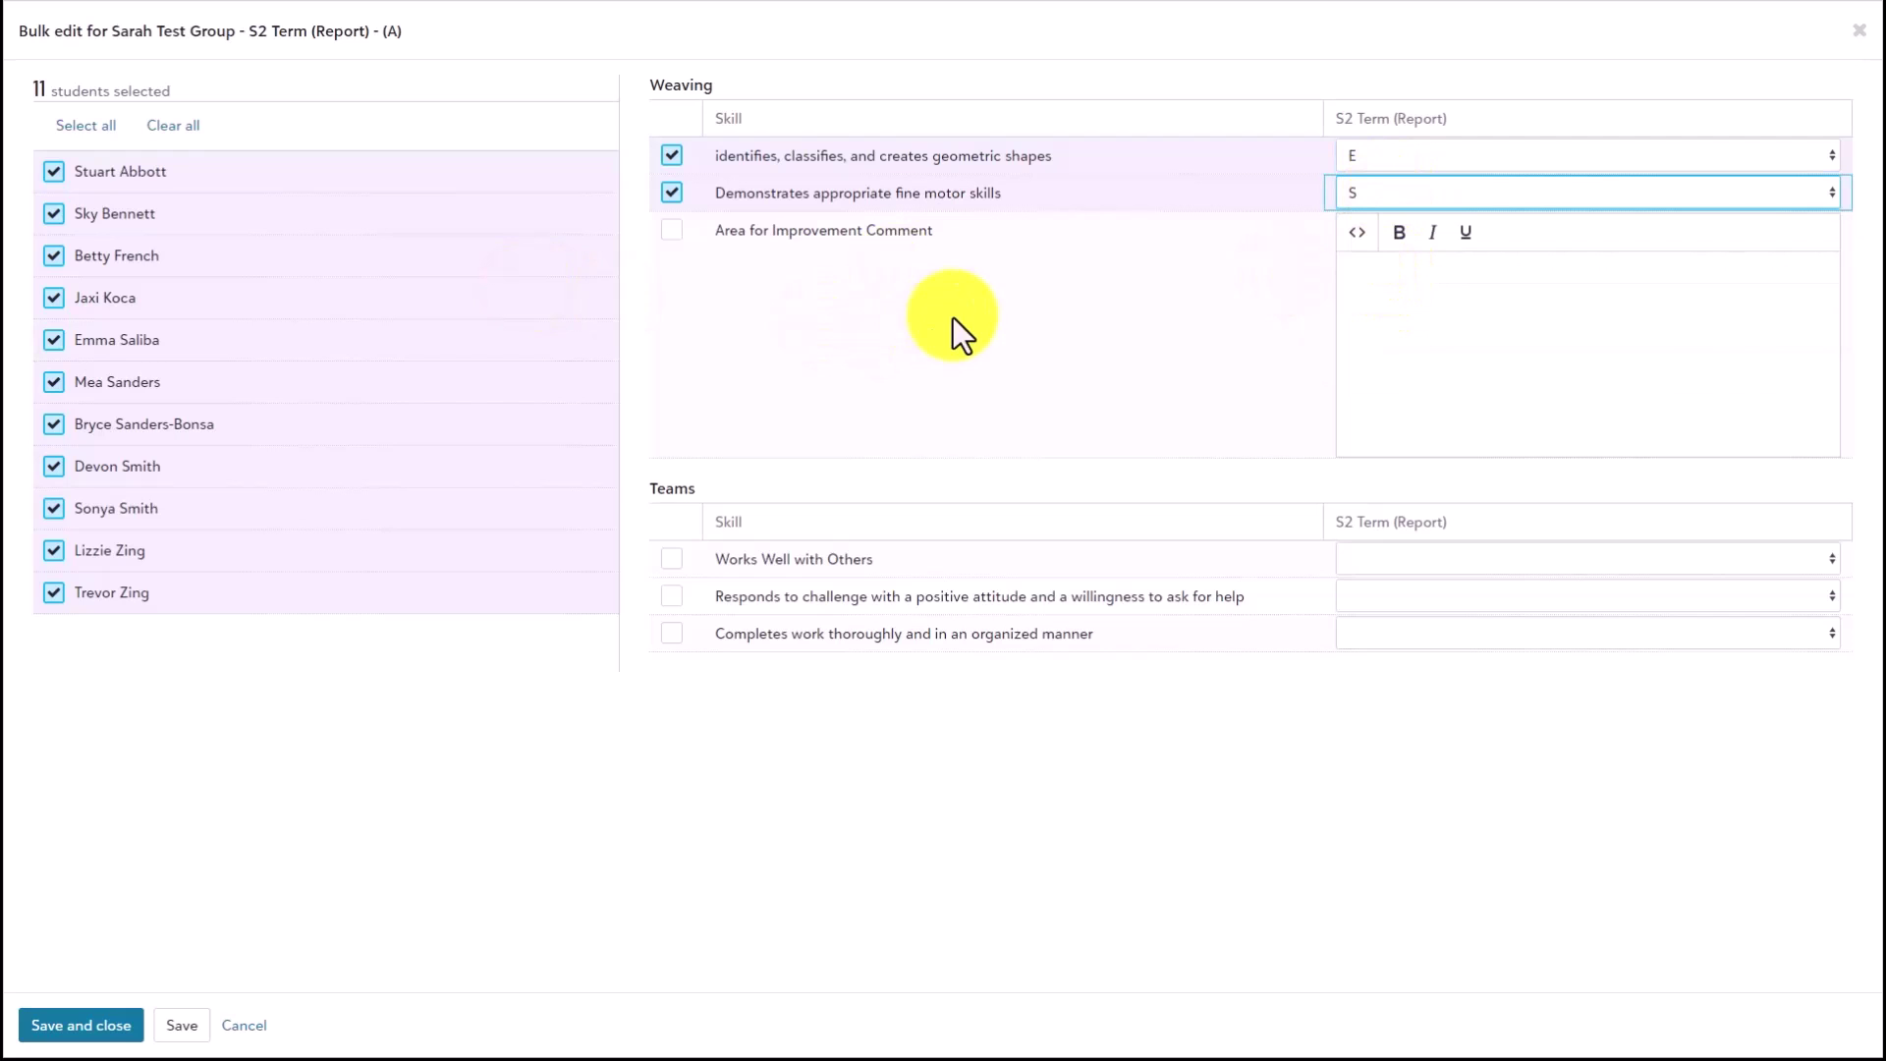
left_click(98, 1011)
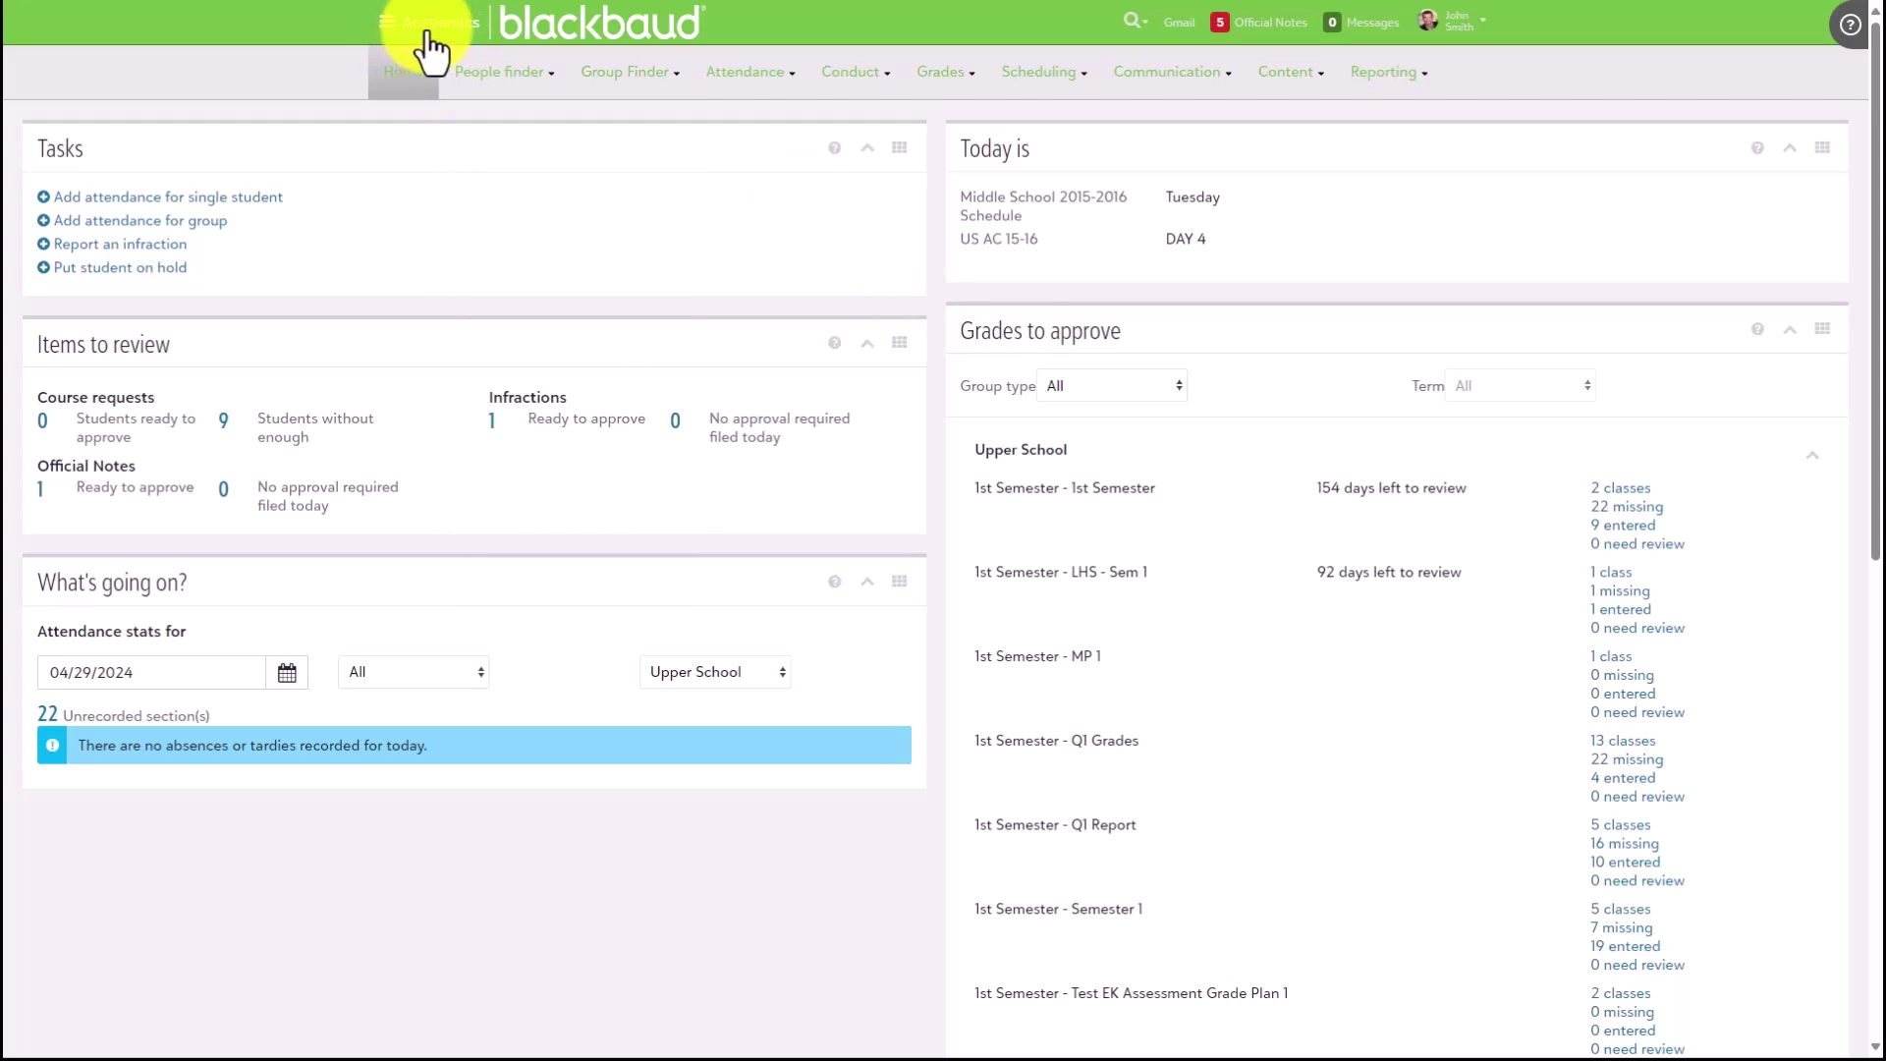
In Grading setup's New assessment skills list, open the Numeric Grade skill for editing
mouse_move(937, 75)
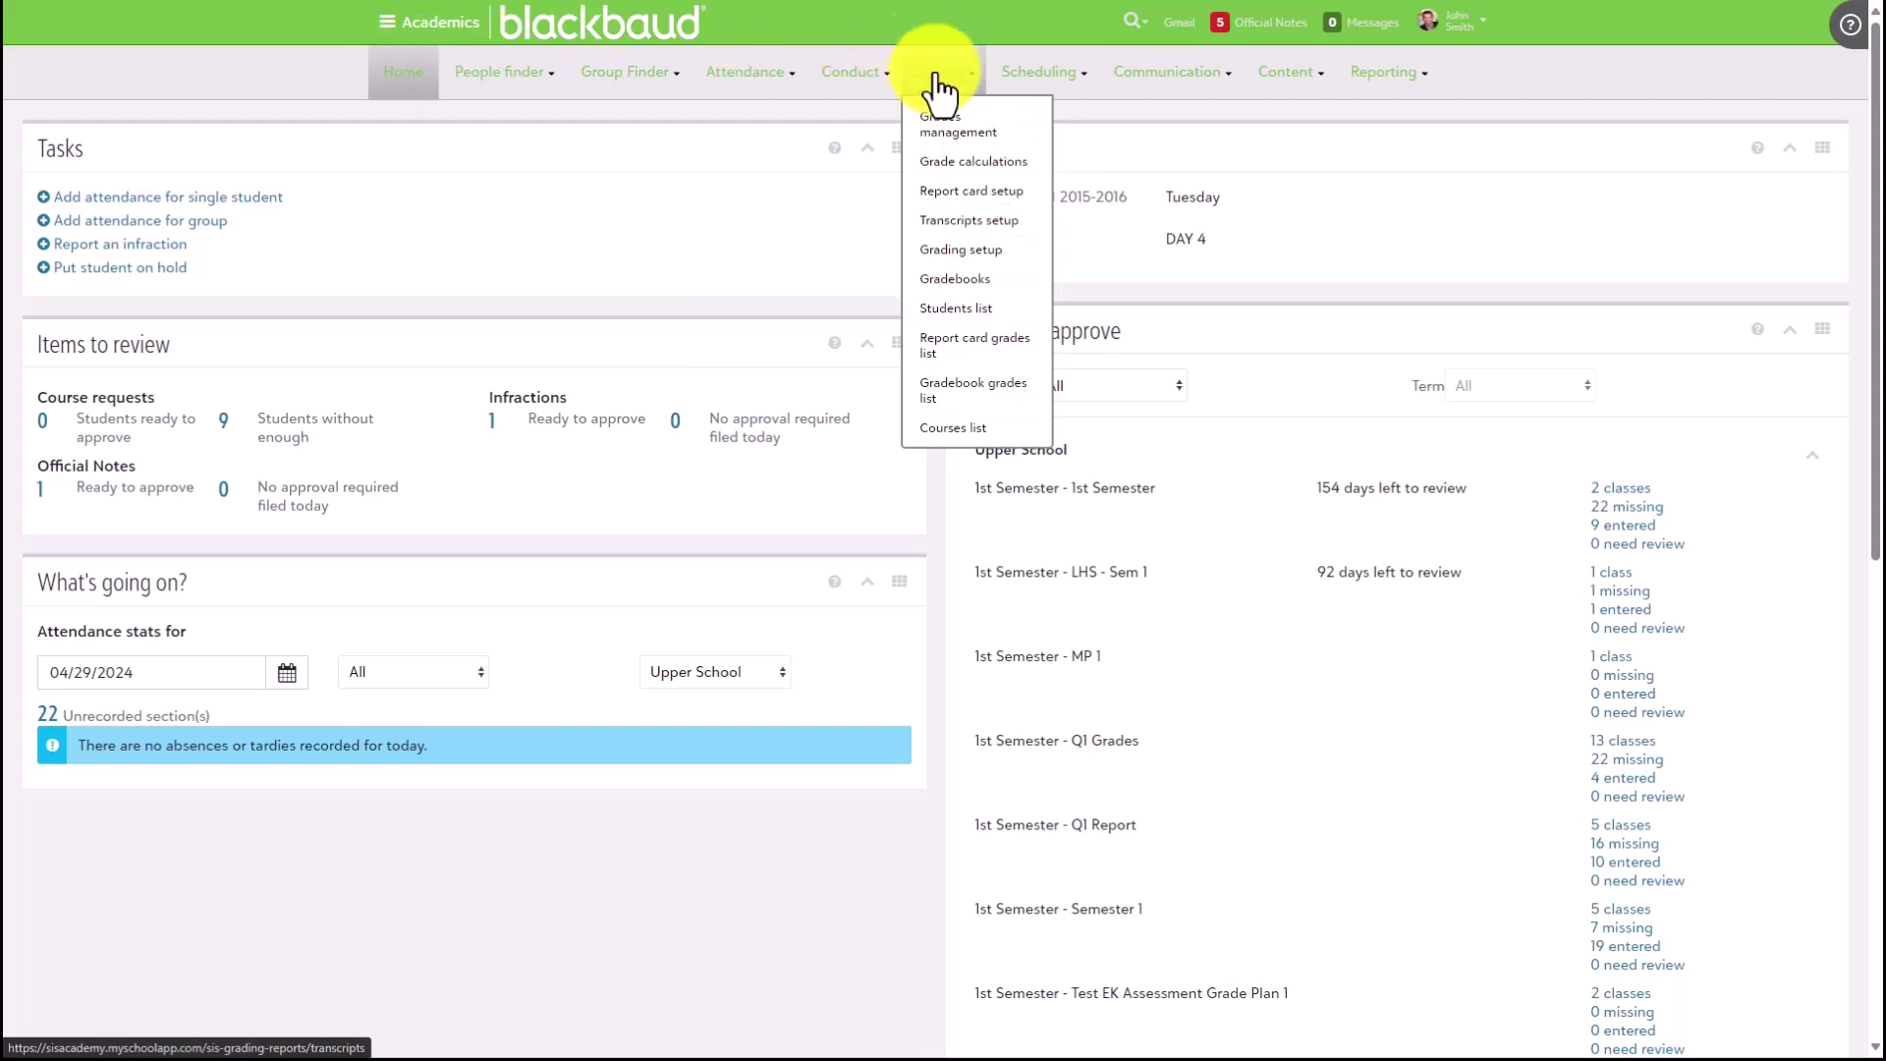
left_click(958, 251)
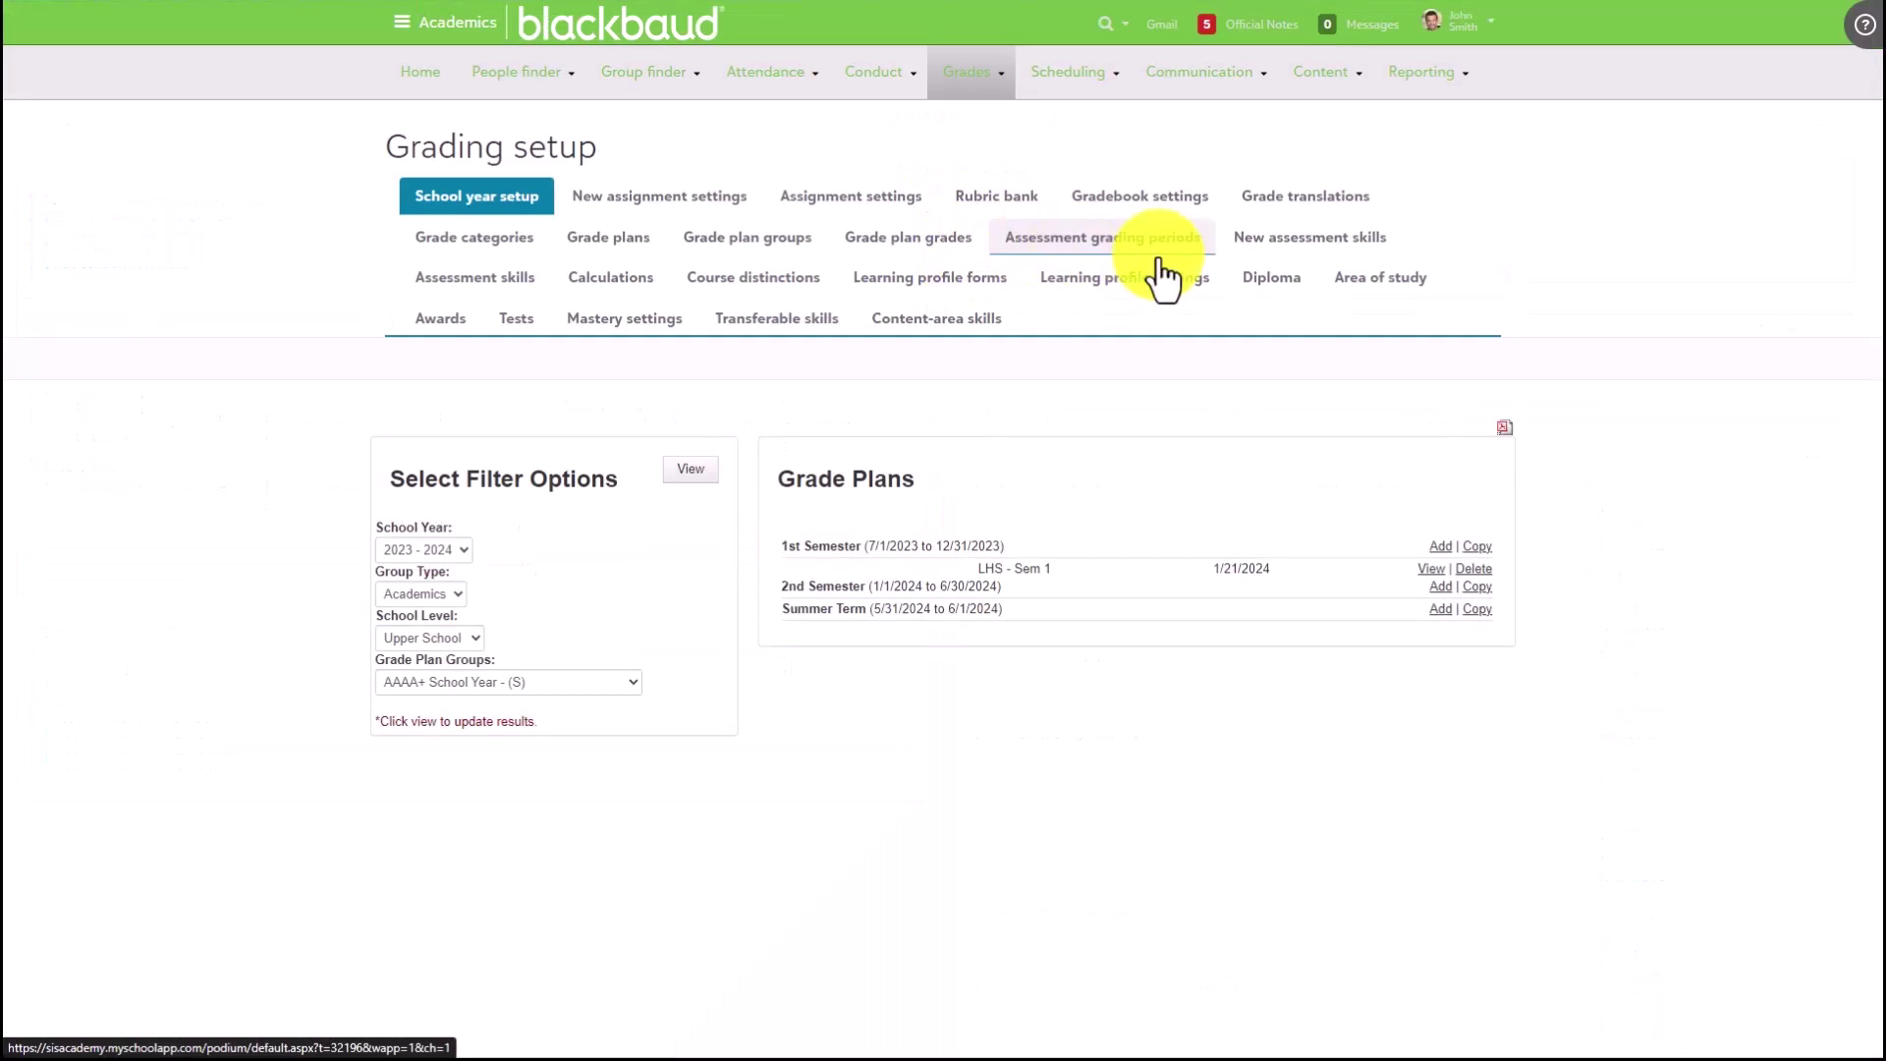
left_click(1325, 255)
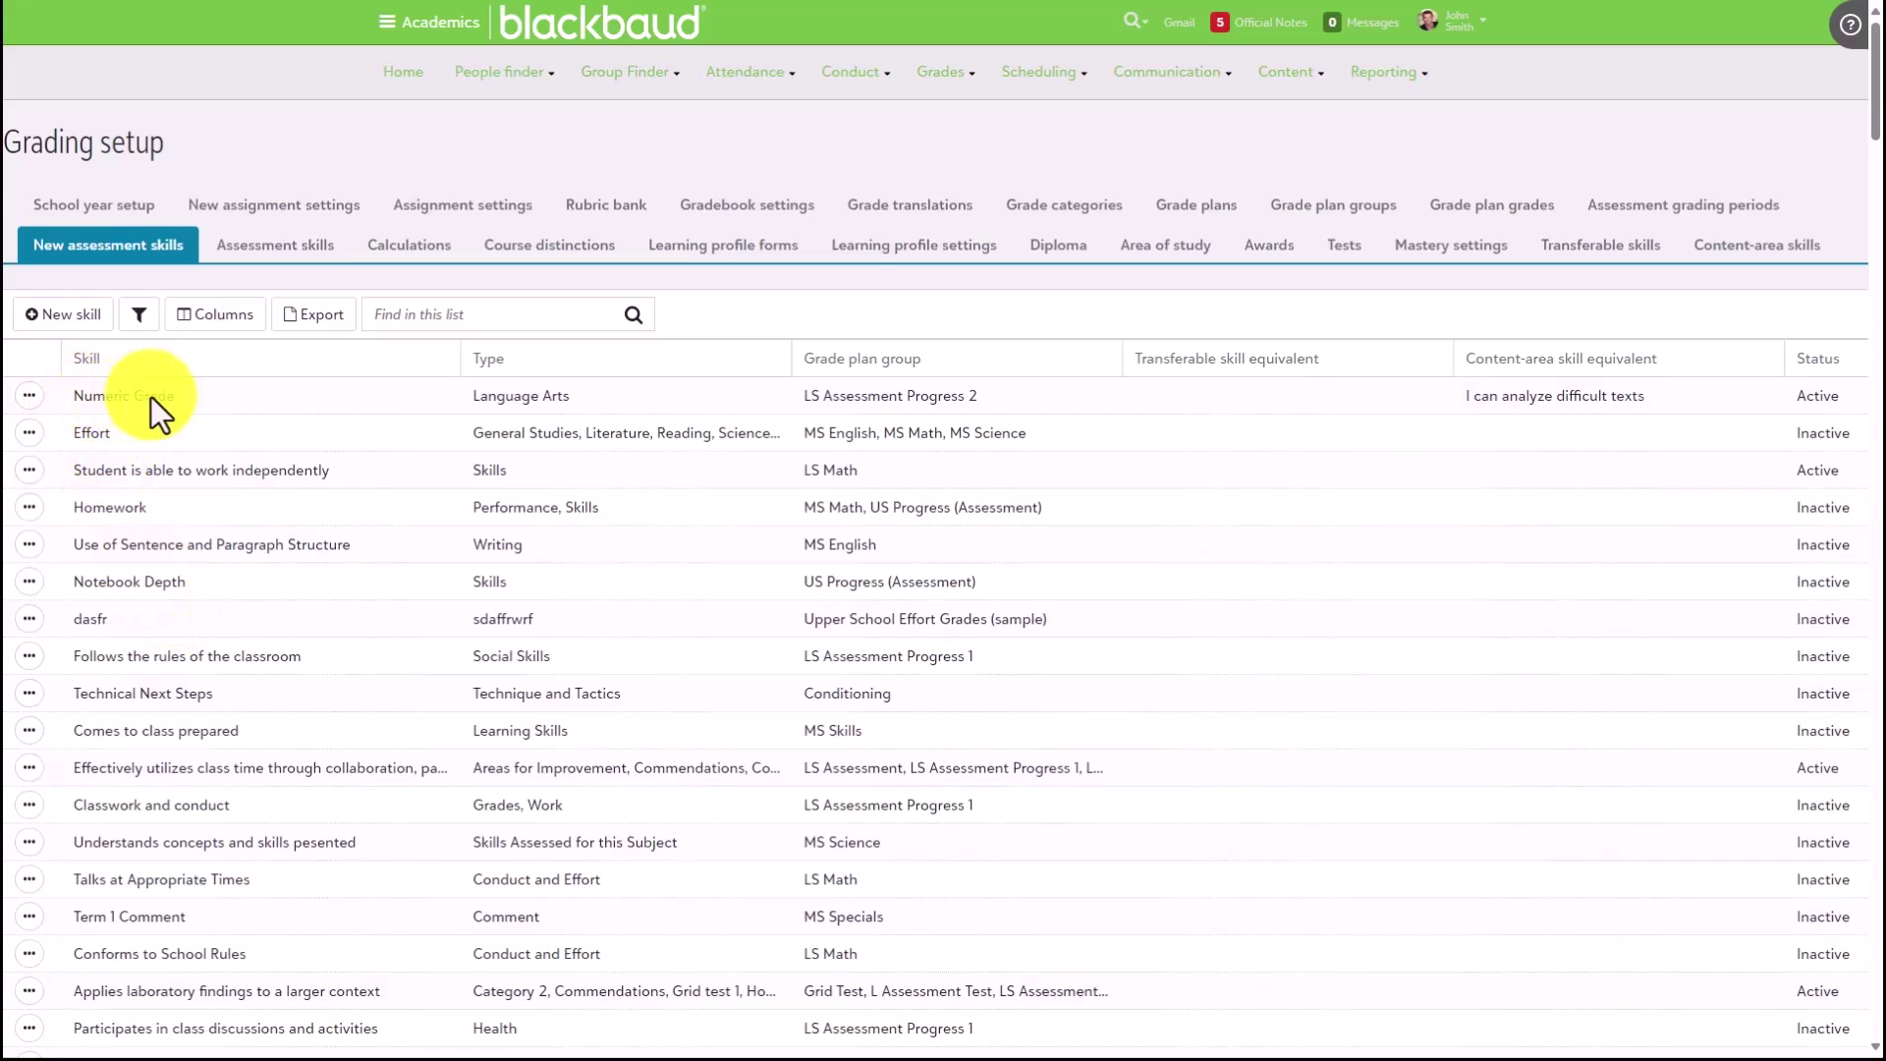
left_click(32, 397)
left_click(63, 432)
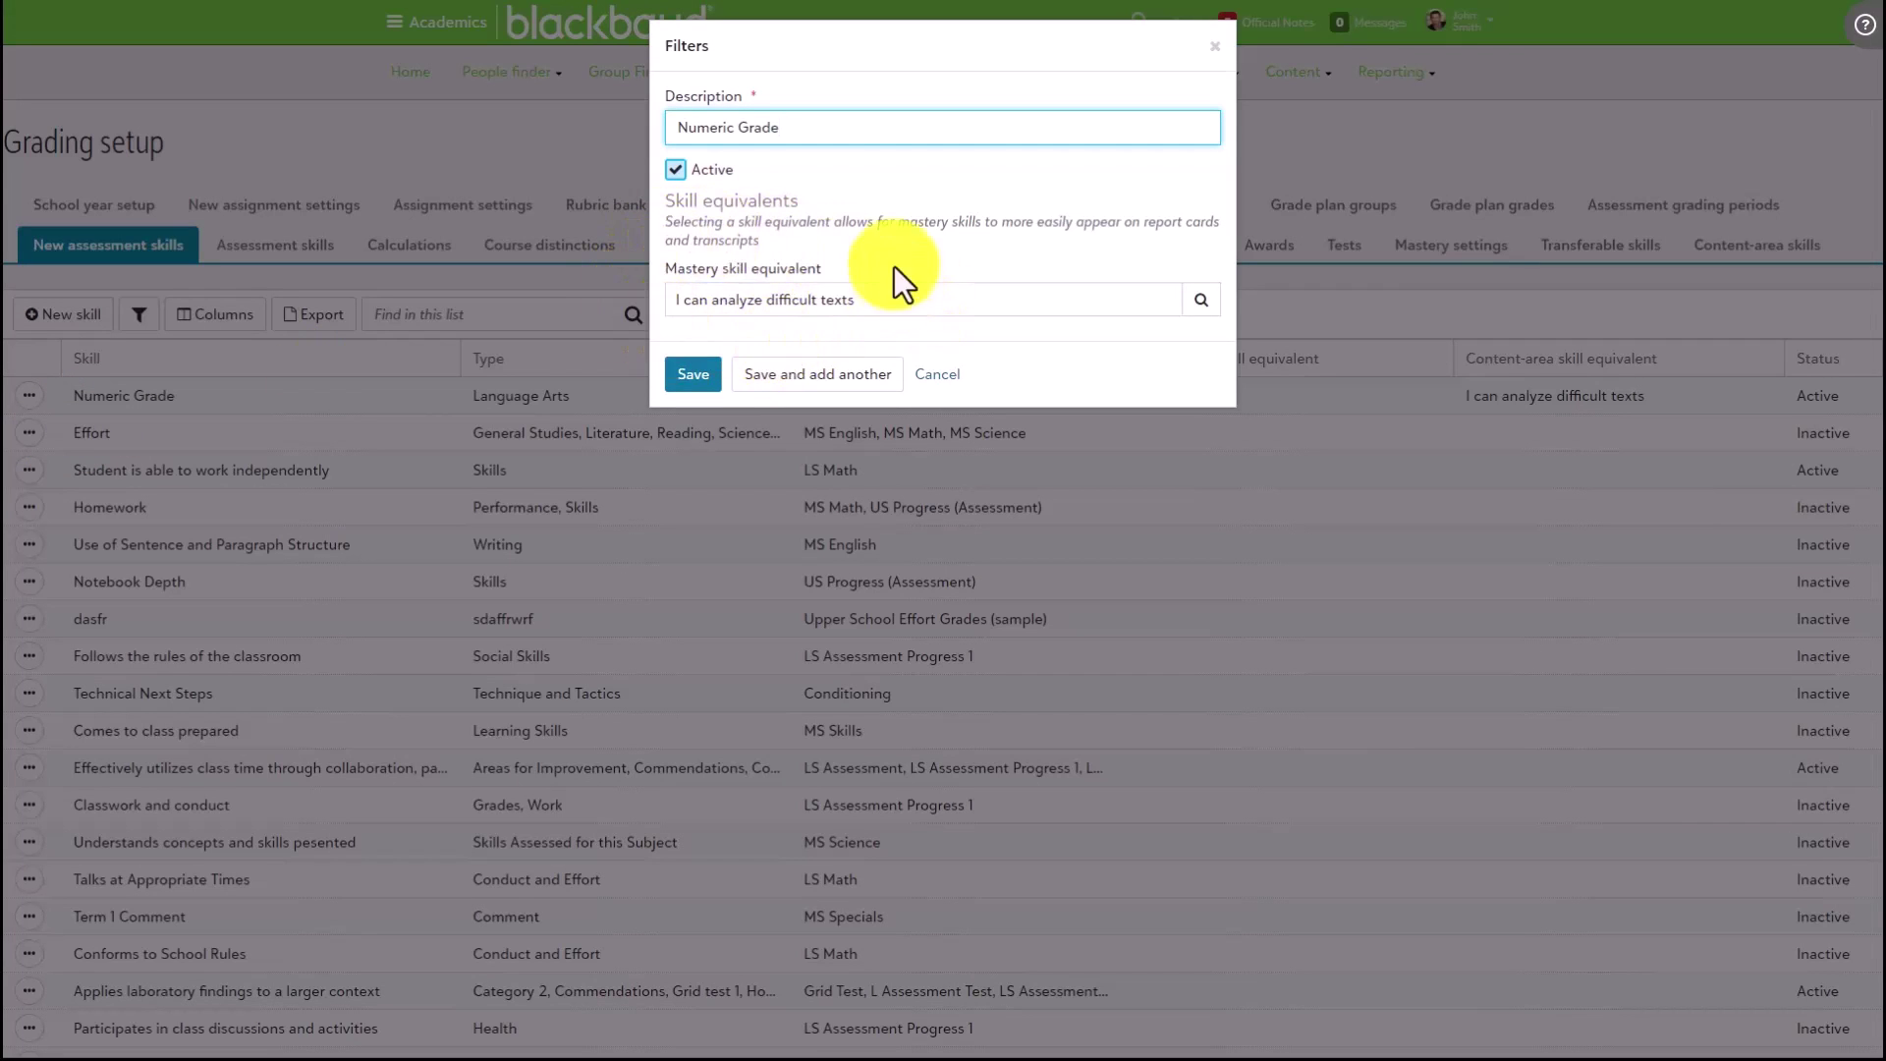
Set the Numeric Grade mastery skill equivalent to 'I can analyze difficult texts' and save
left_click(884, 239)
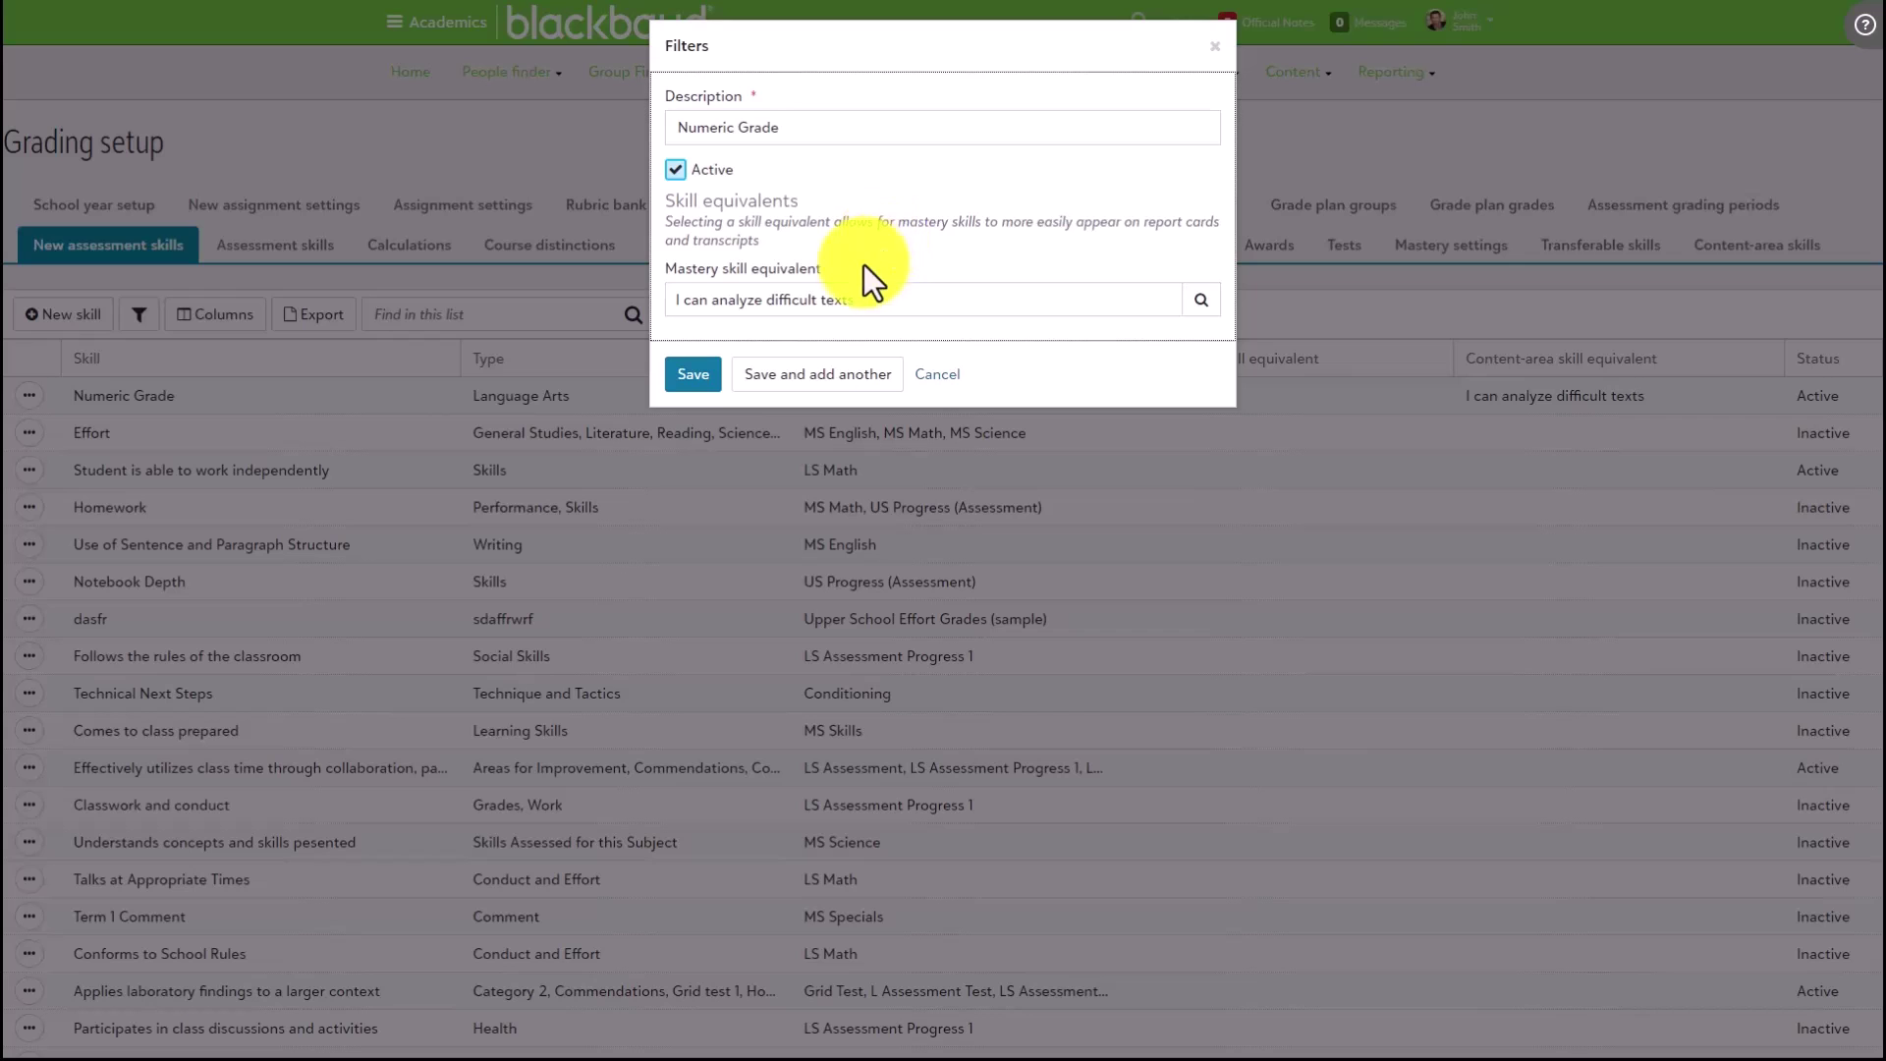
left_click(1205, 300)
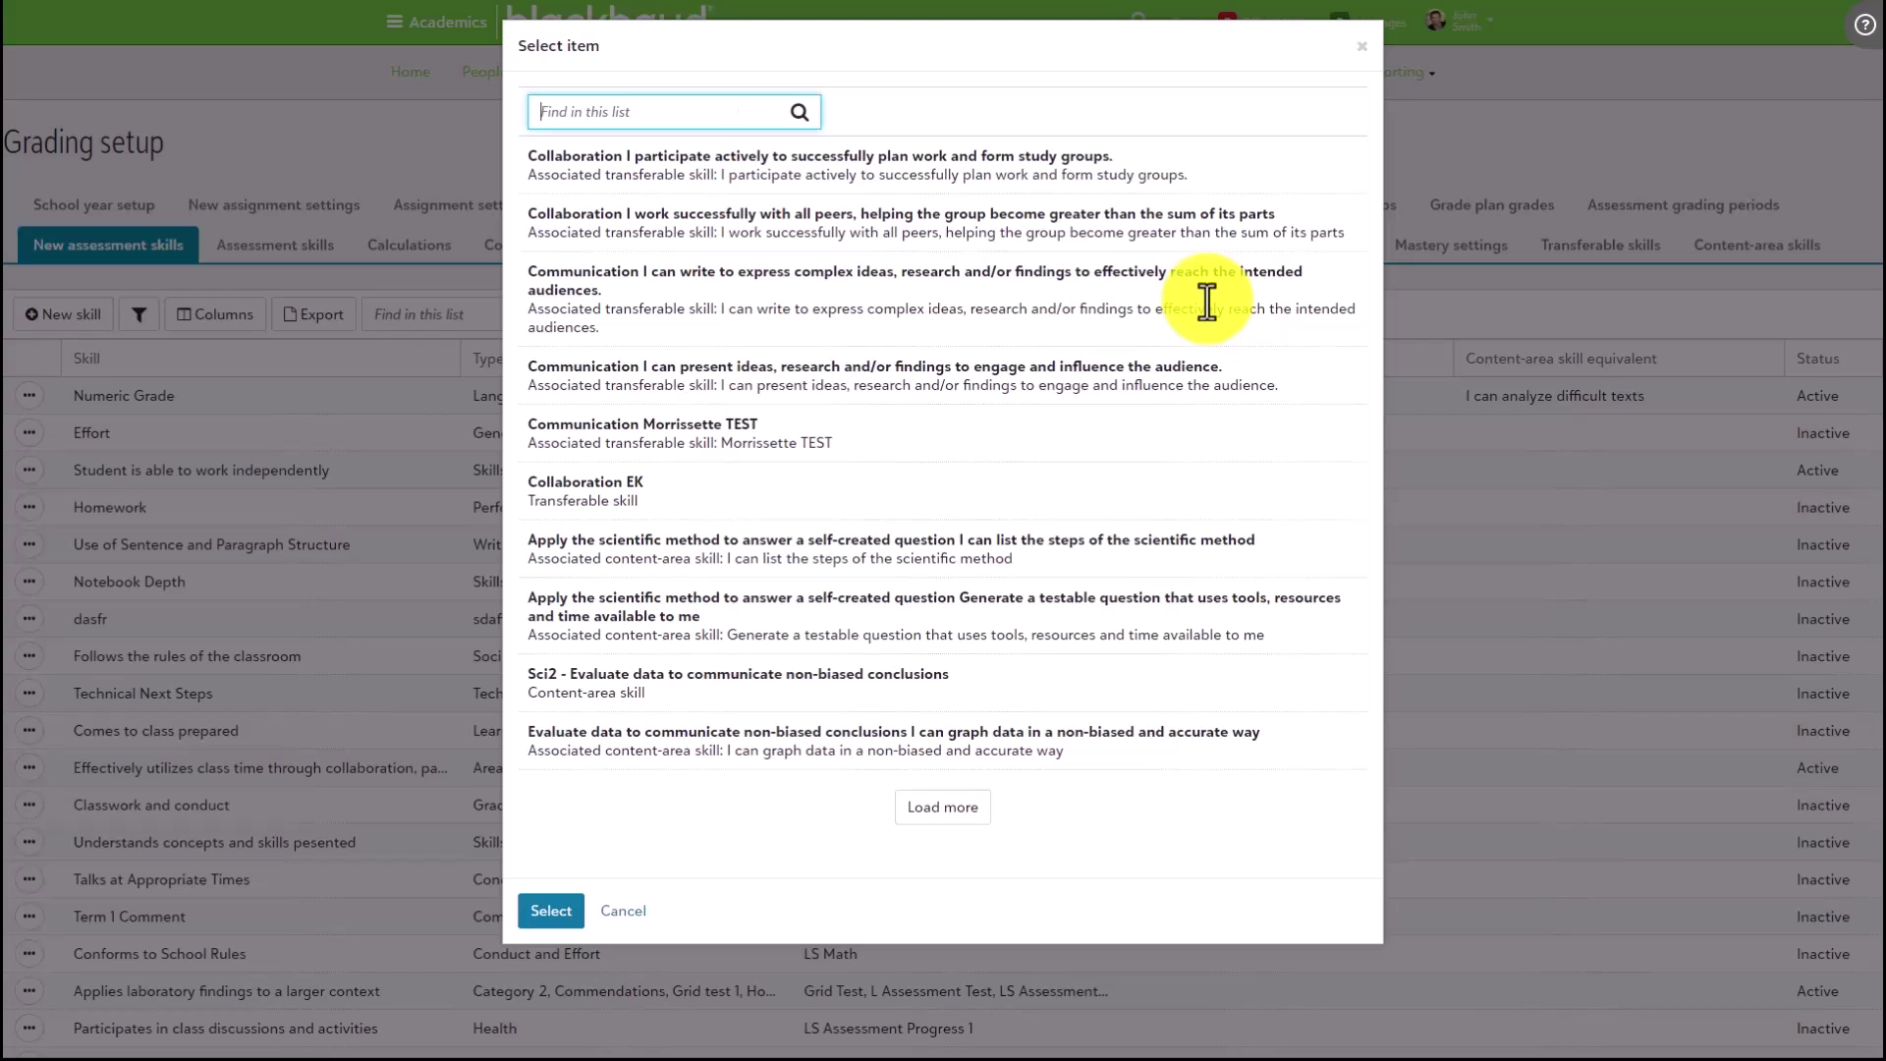
left_click(1360, 49)
triple_click(926, 297)
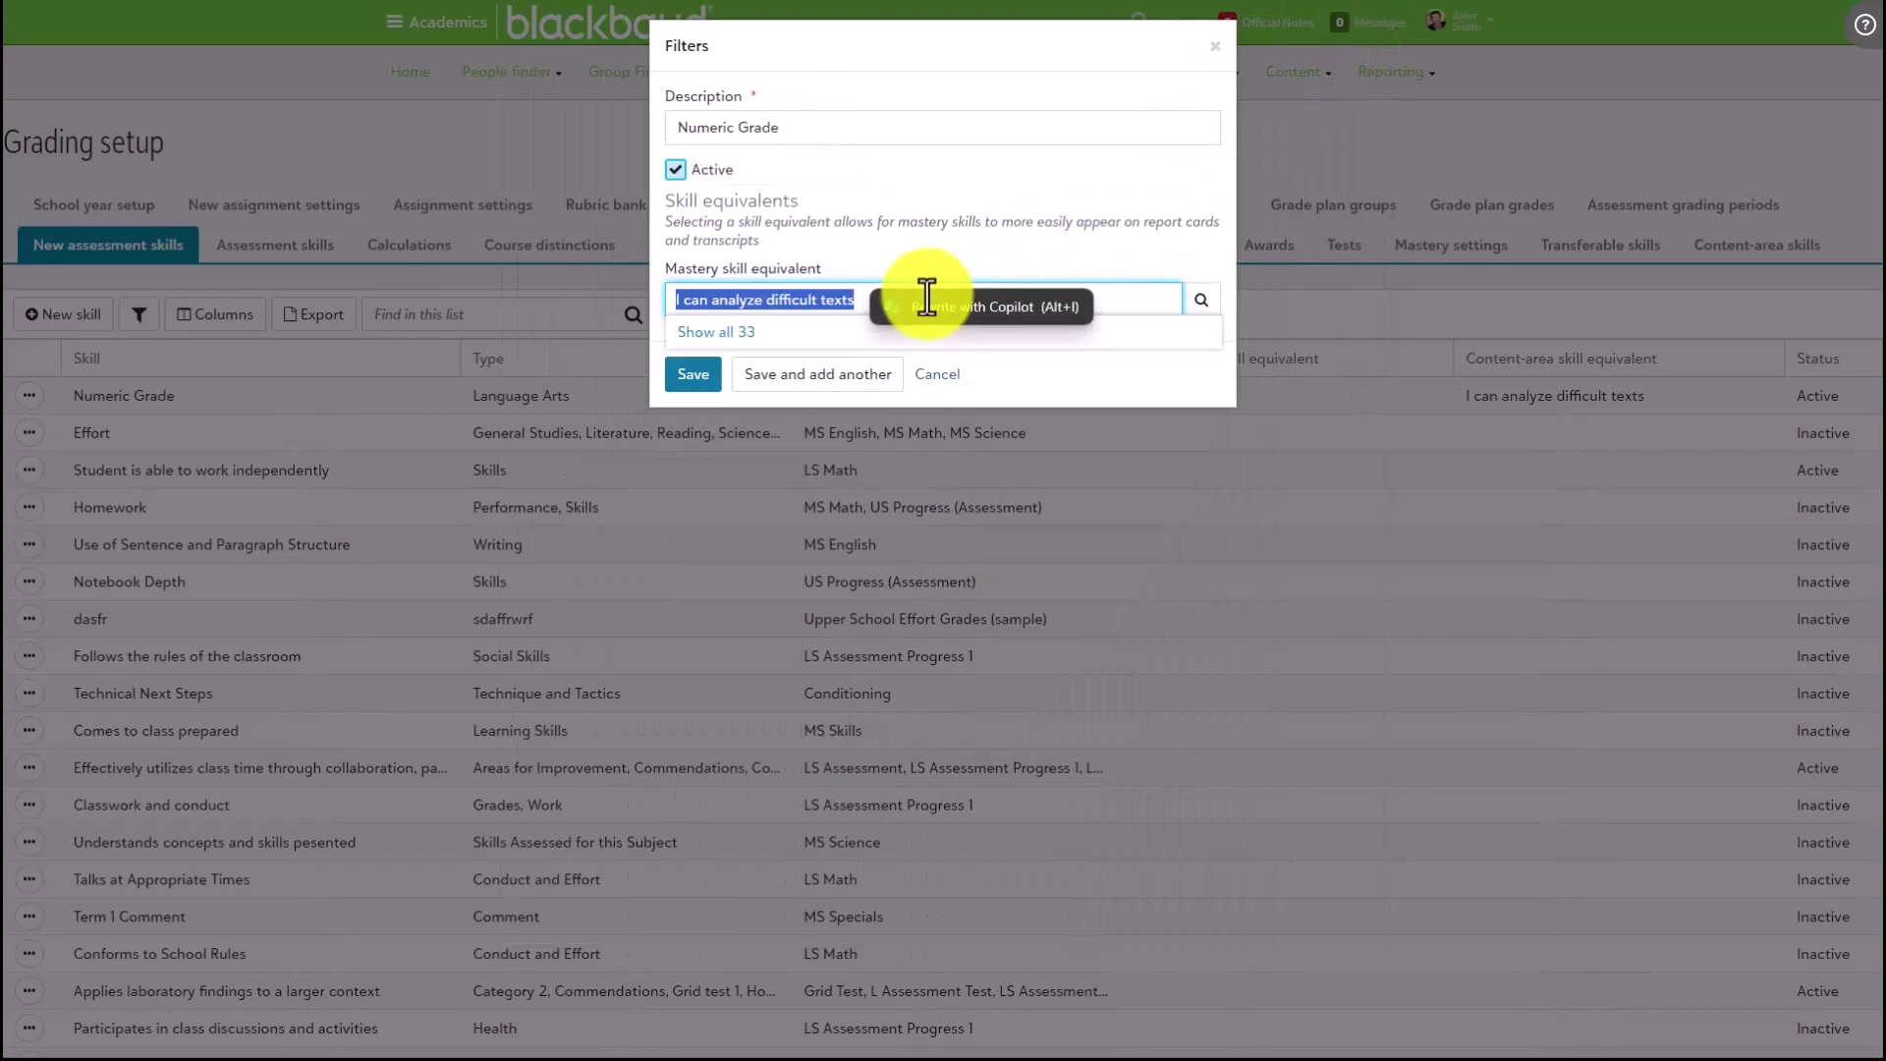
key("BackSpace")
type("I c")
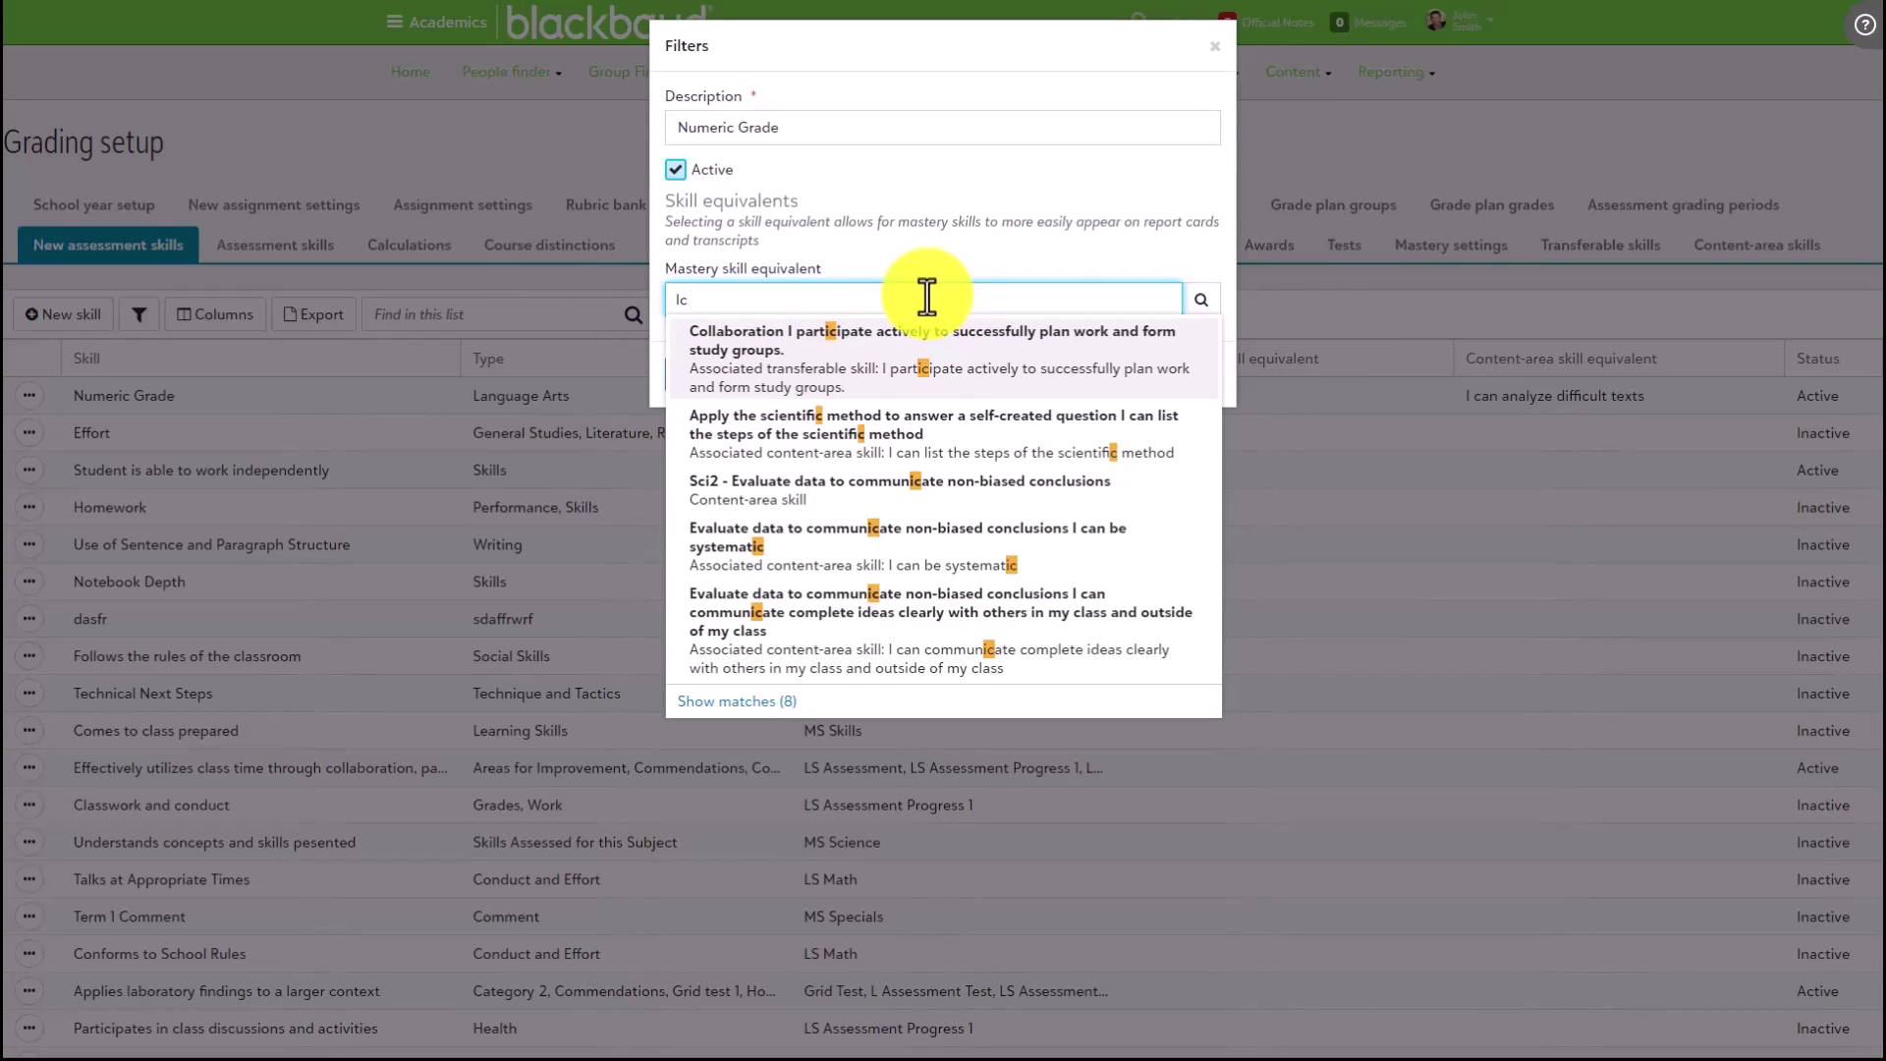
type("an analyz")
left_click(864, 339)
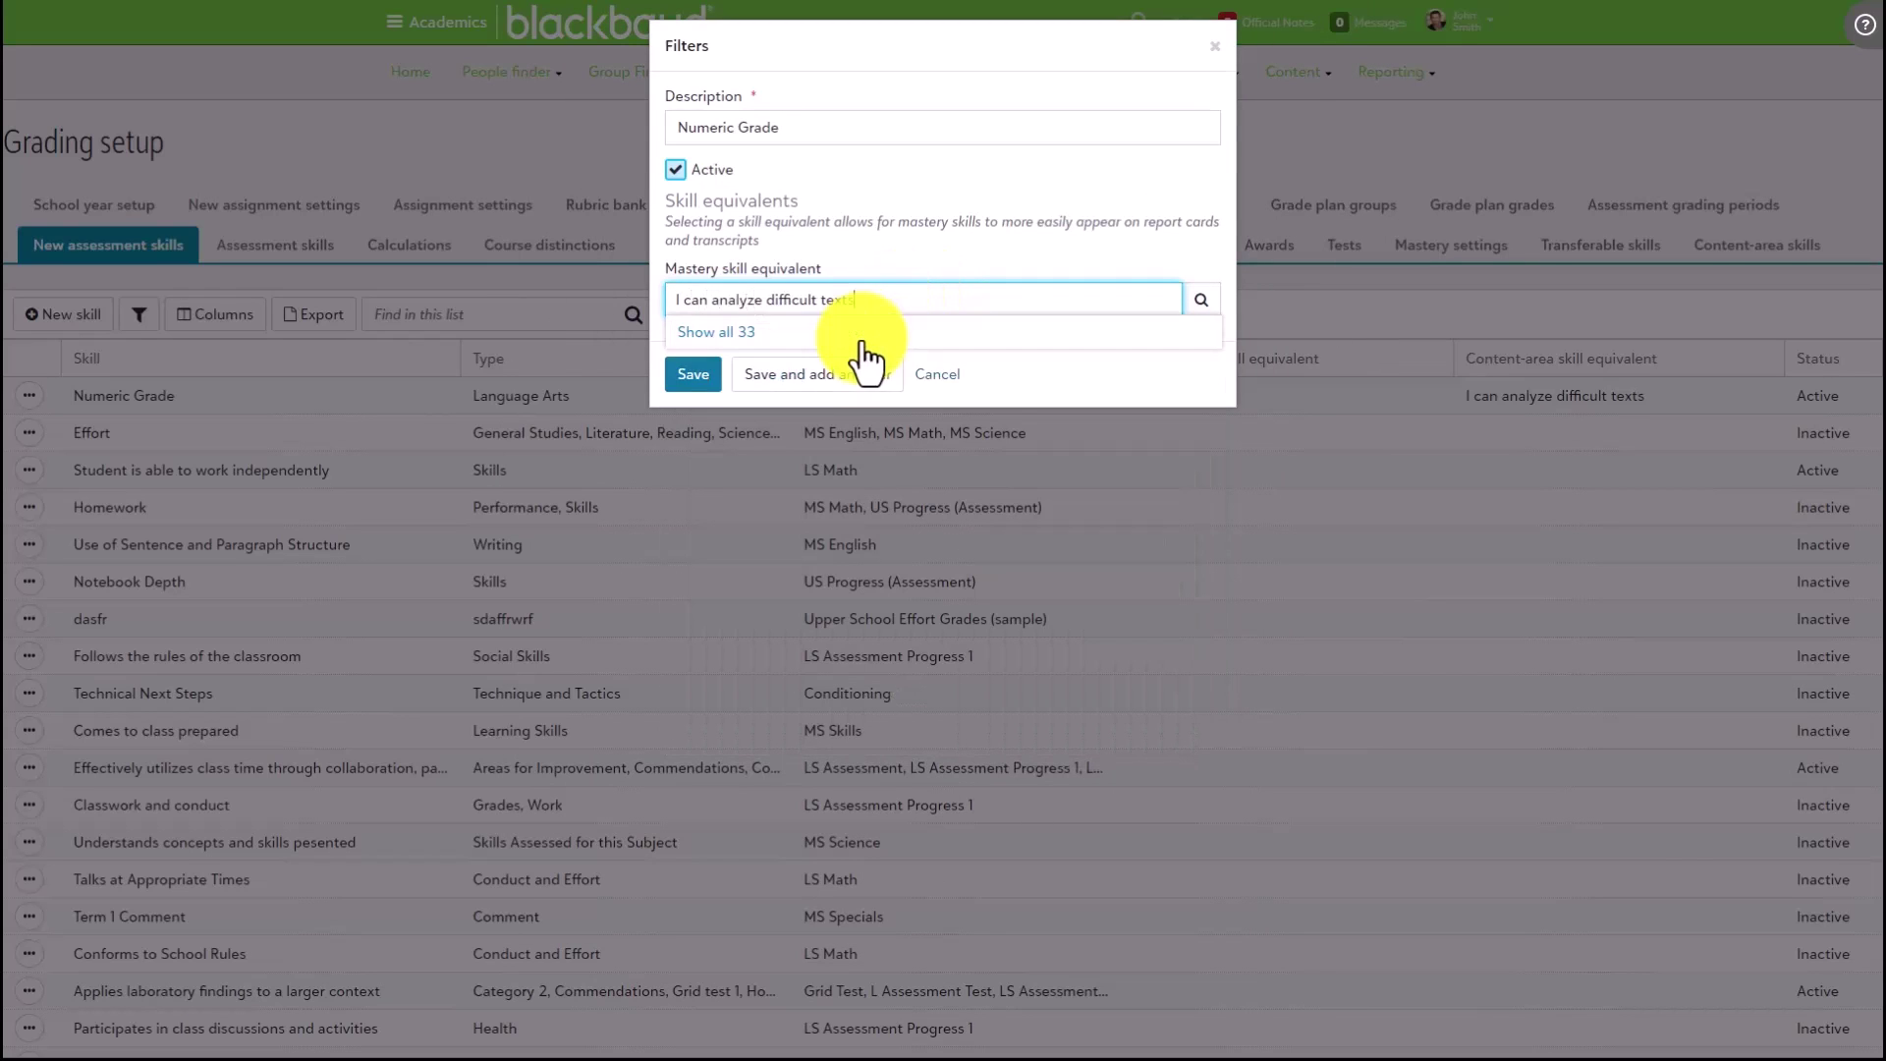
left_click(693, 381)
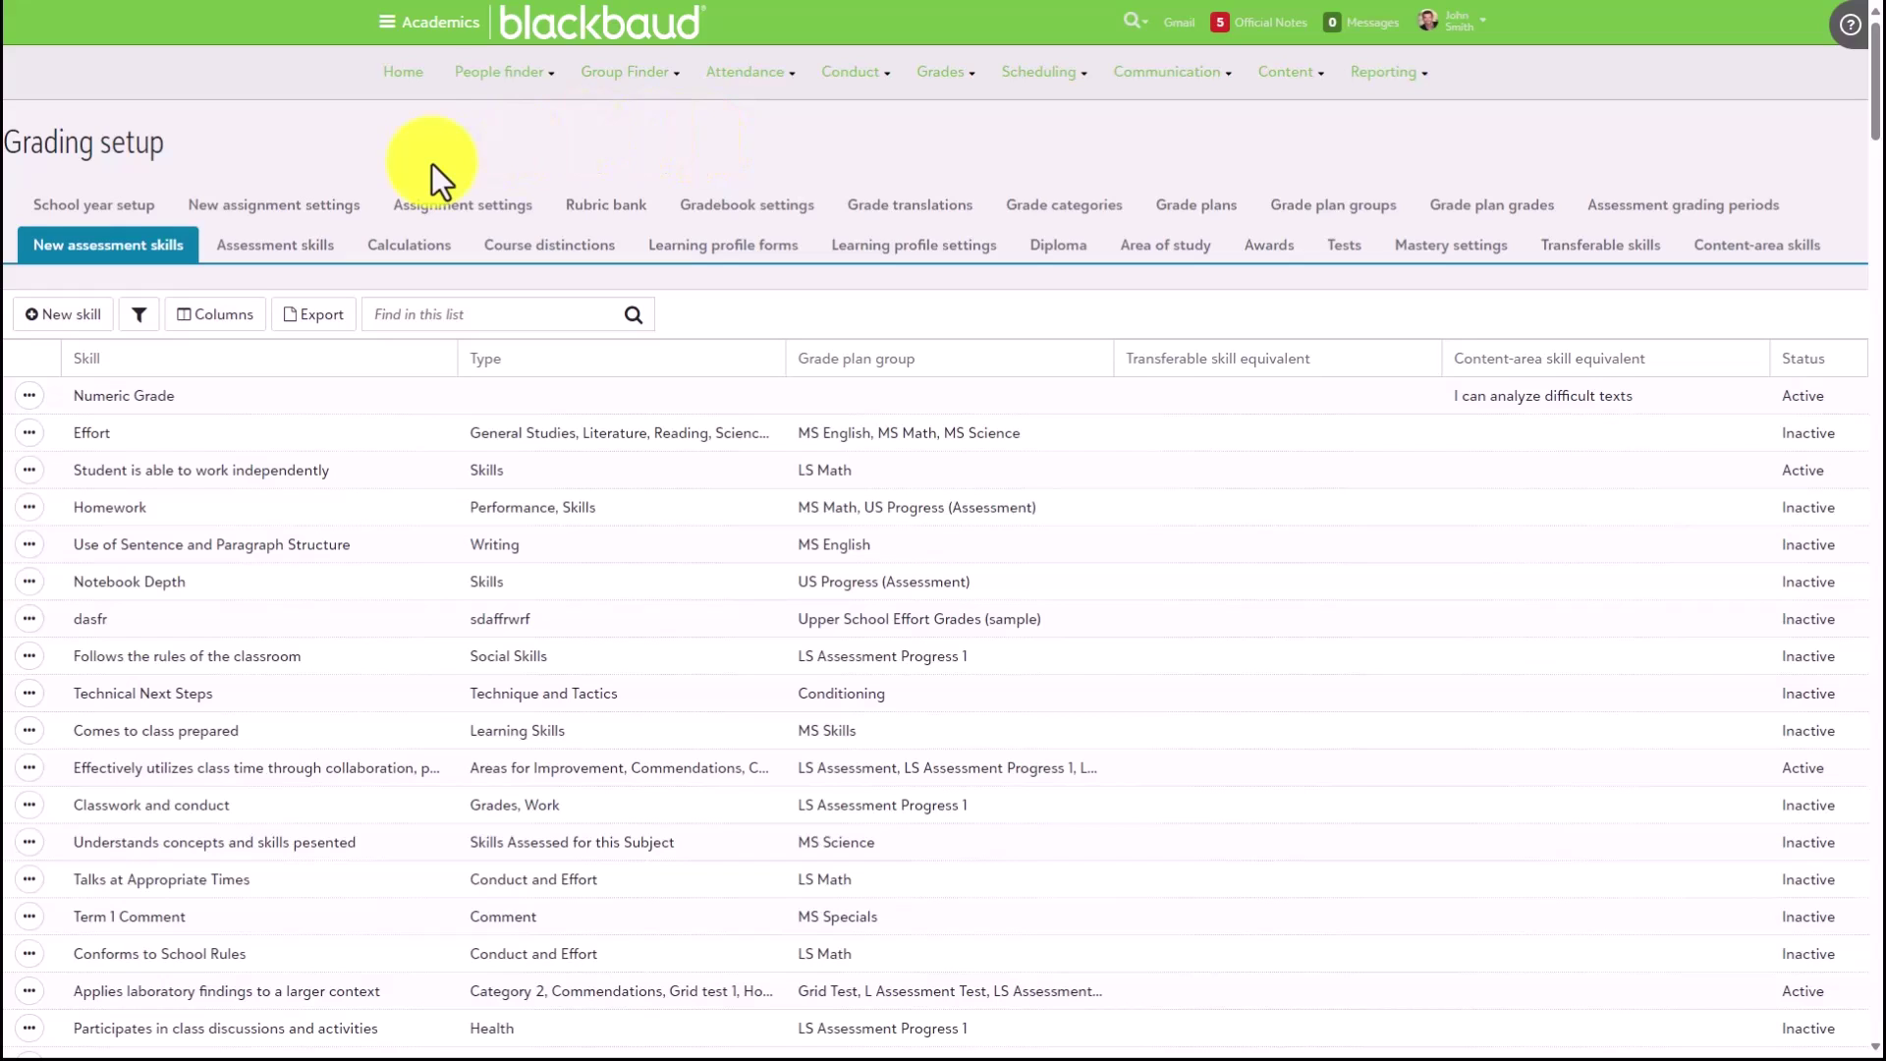
Switch to the Faculty workspace and open grade entry for the First Semester Assessment
left_click(440, 24)
left_click(440, 71)
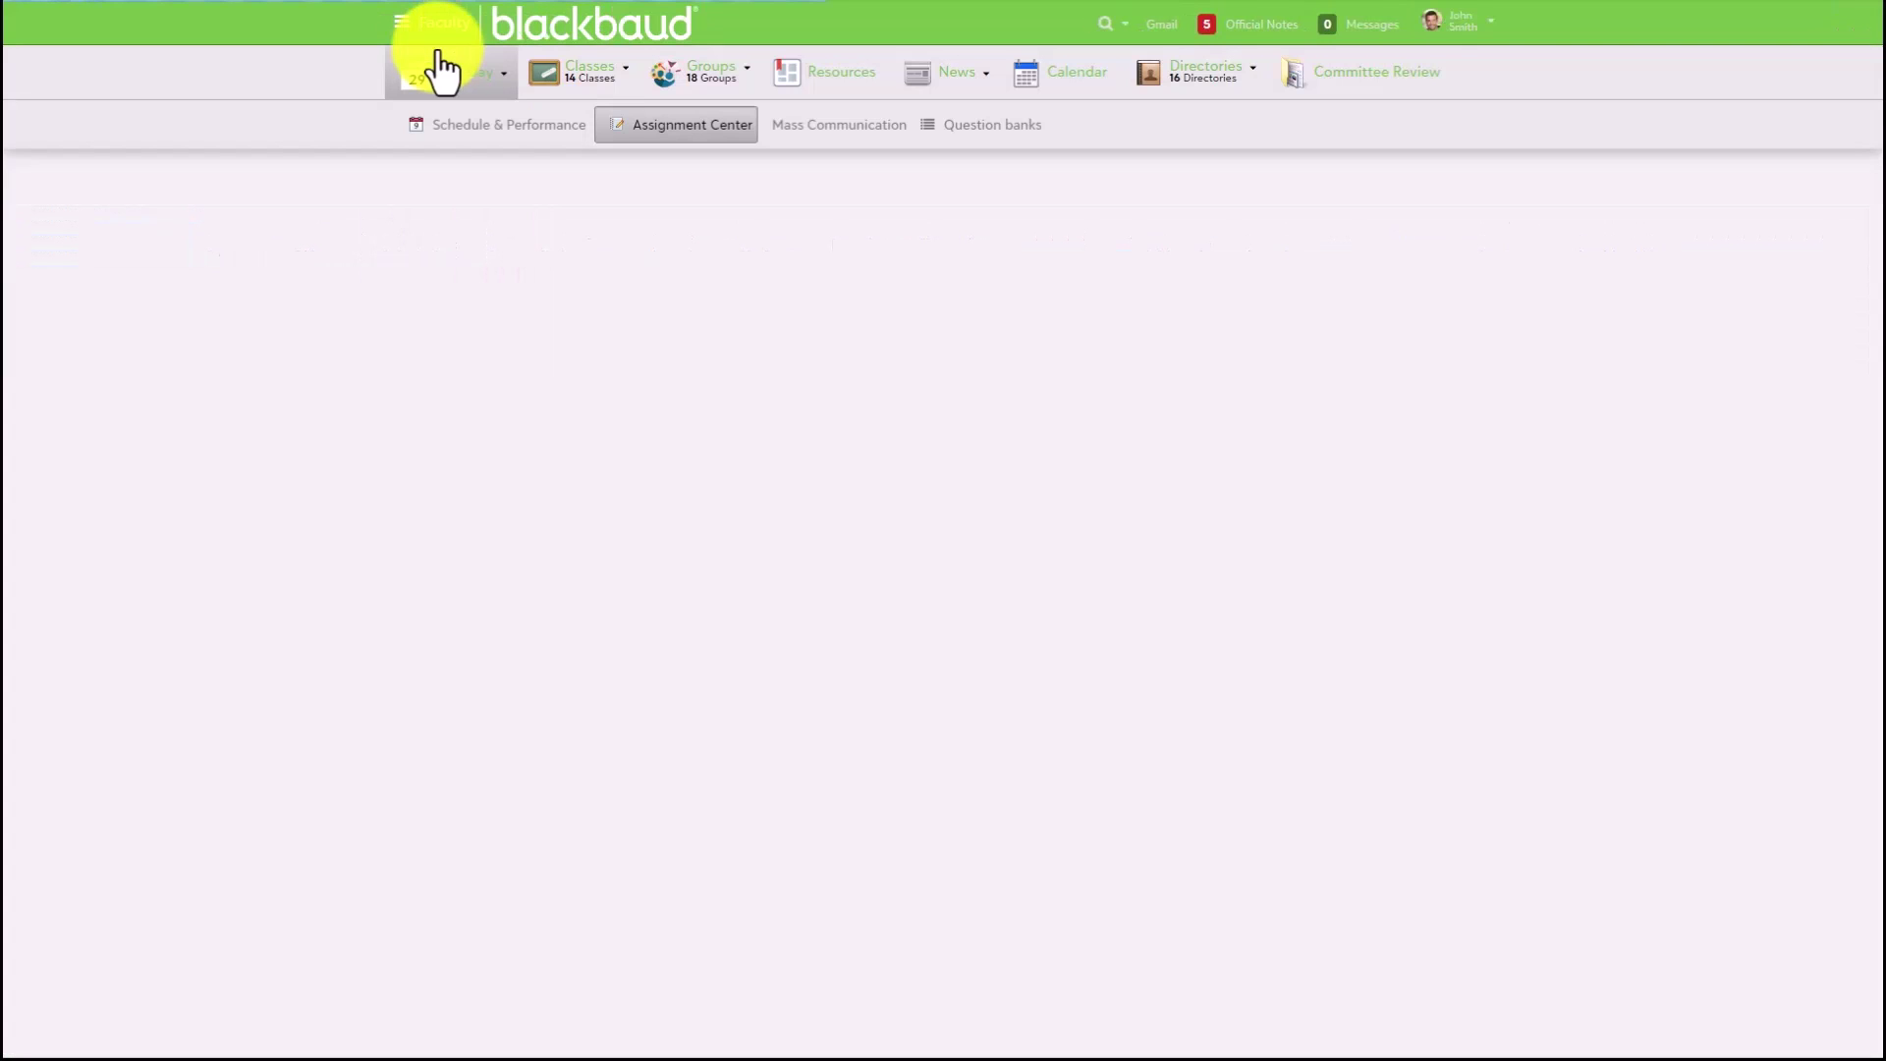
mouse_move(466, 84)
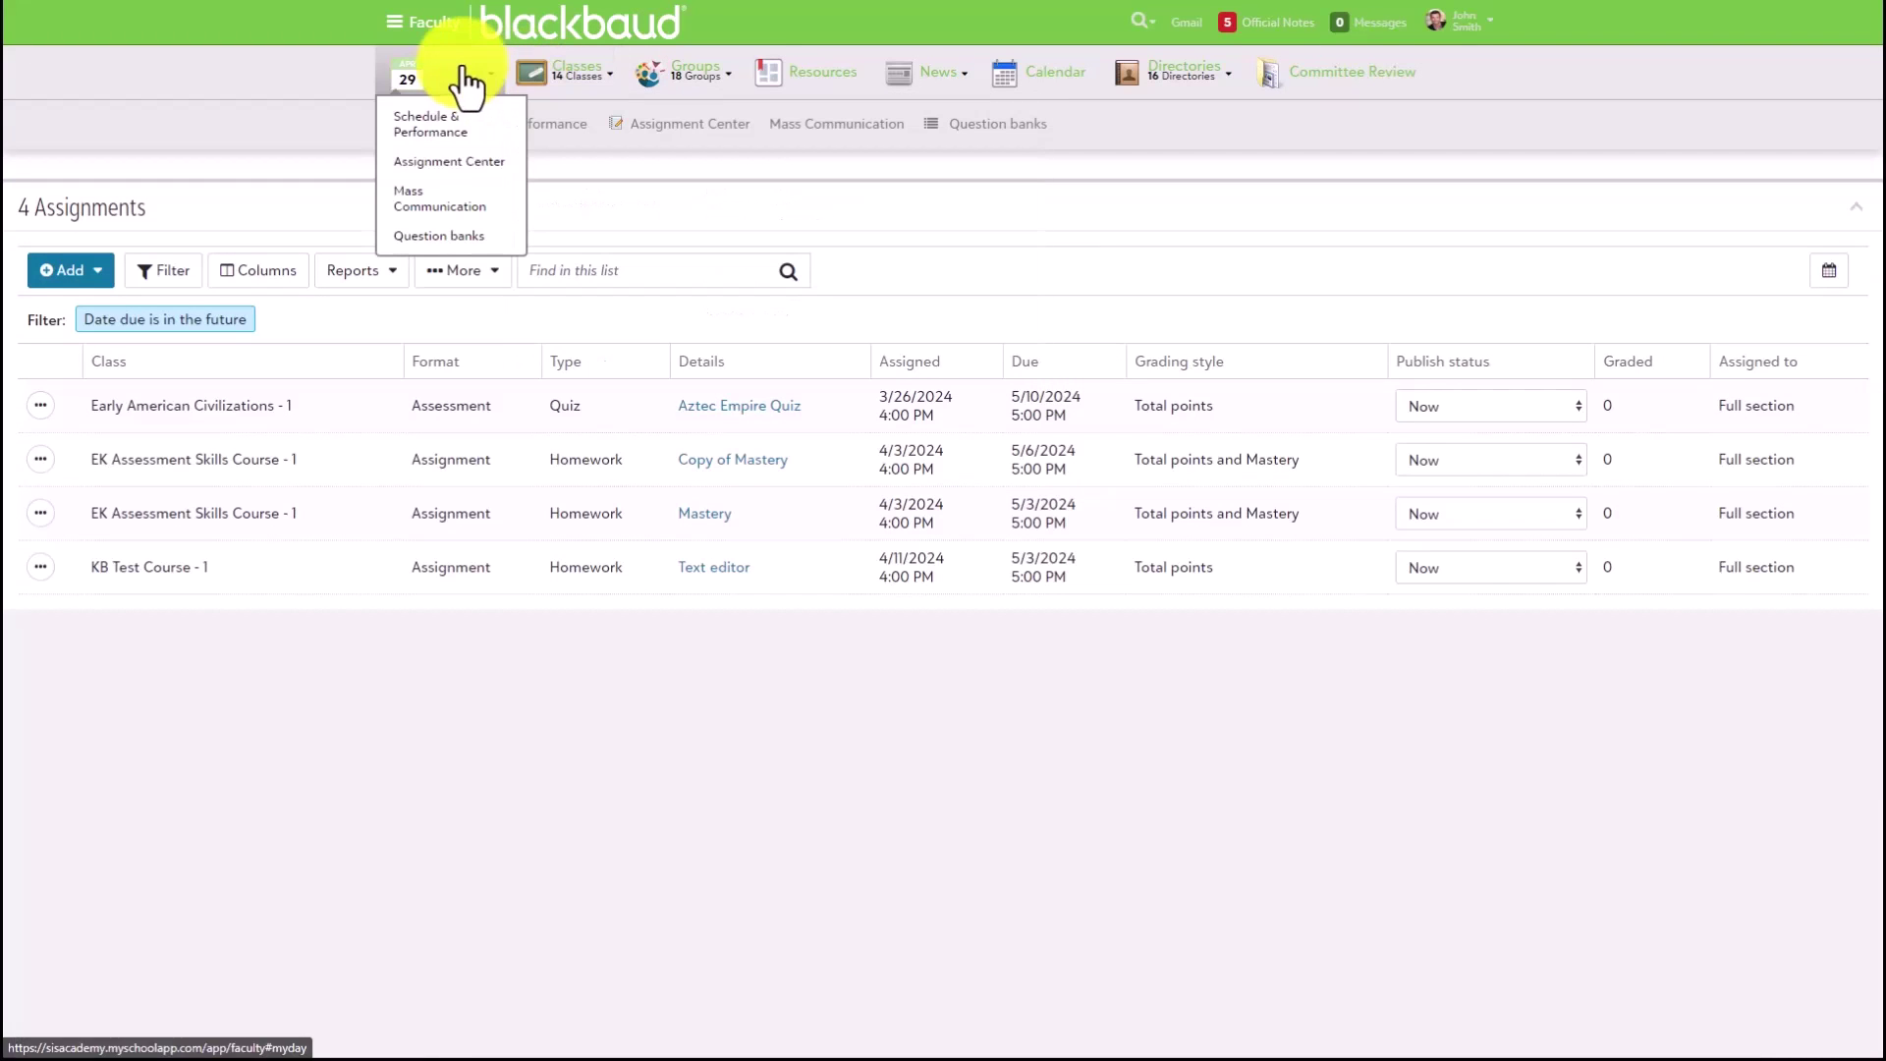
left_click(437, 128)
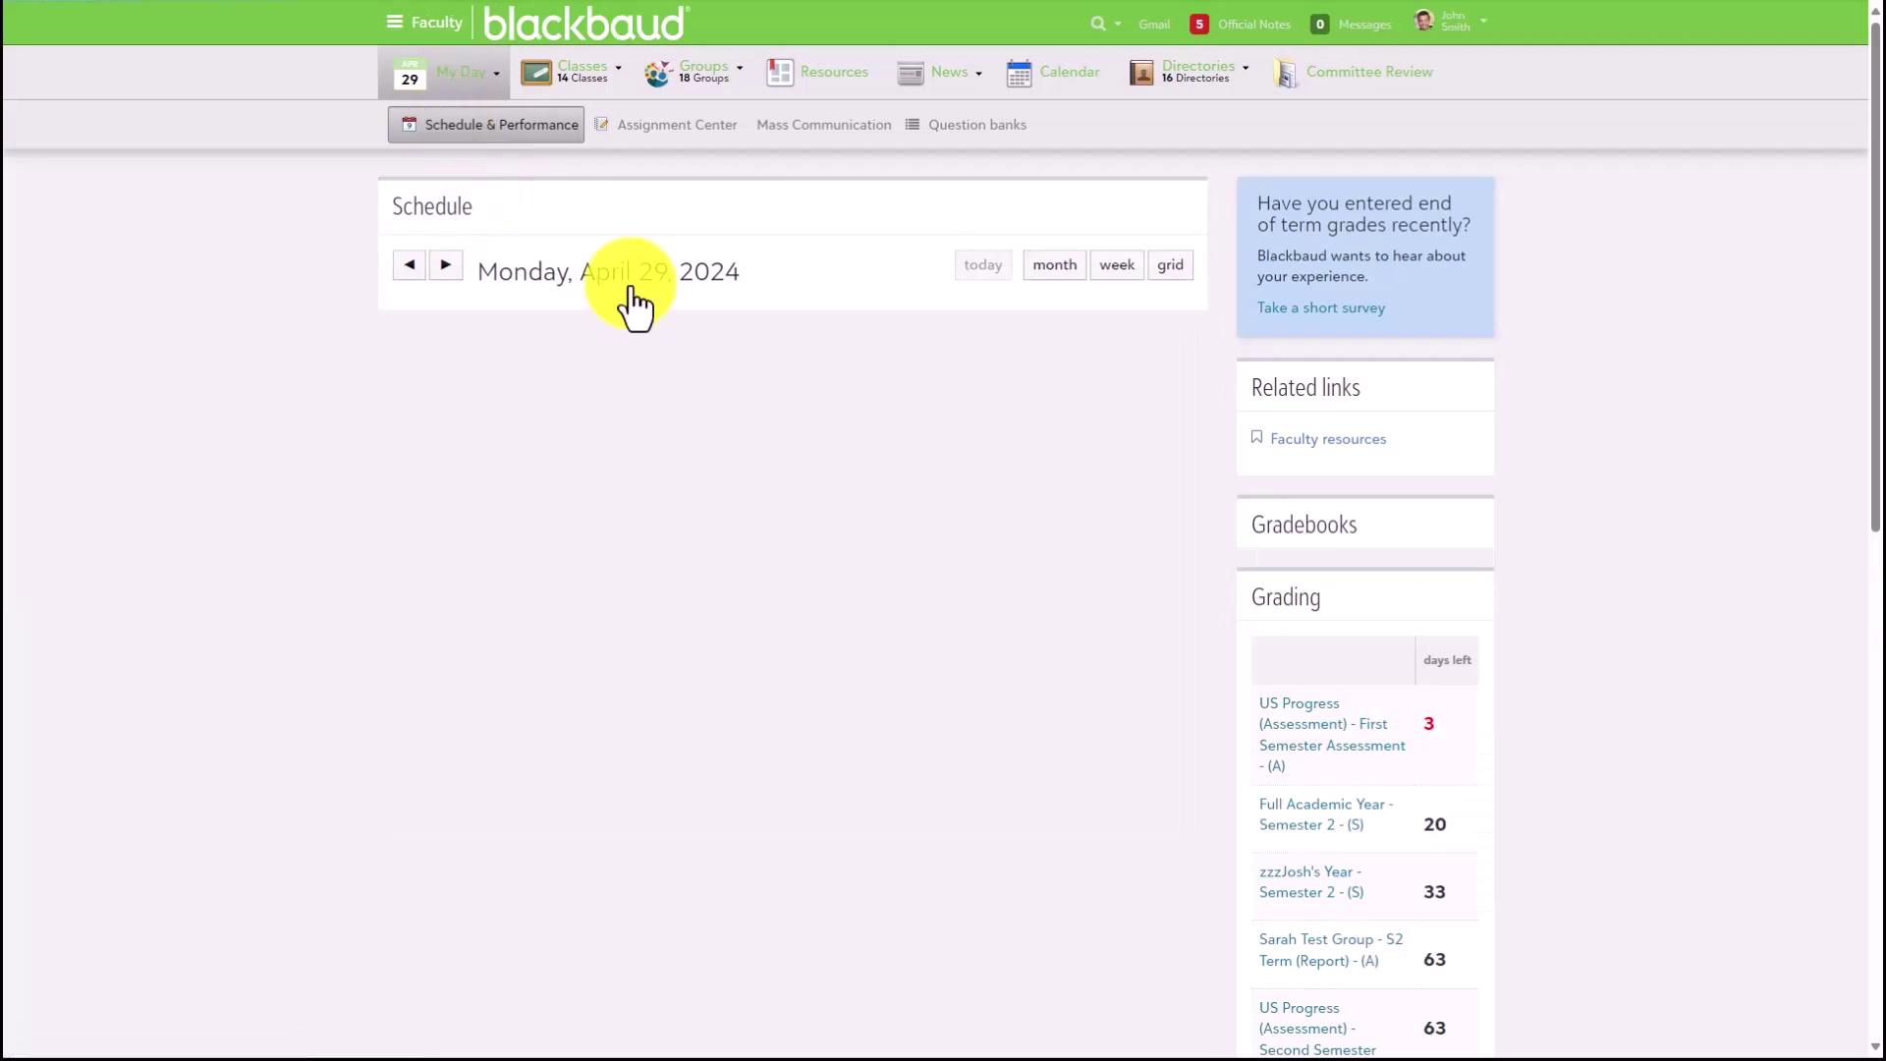
scroll(1375, 662, "down", 3)
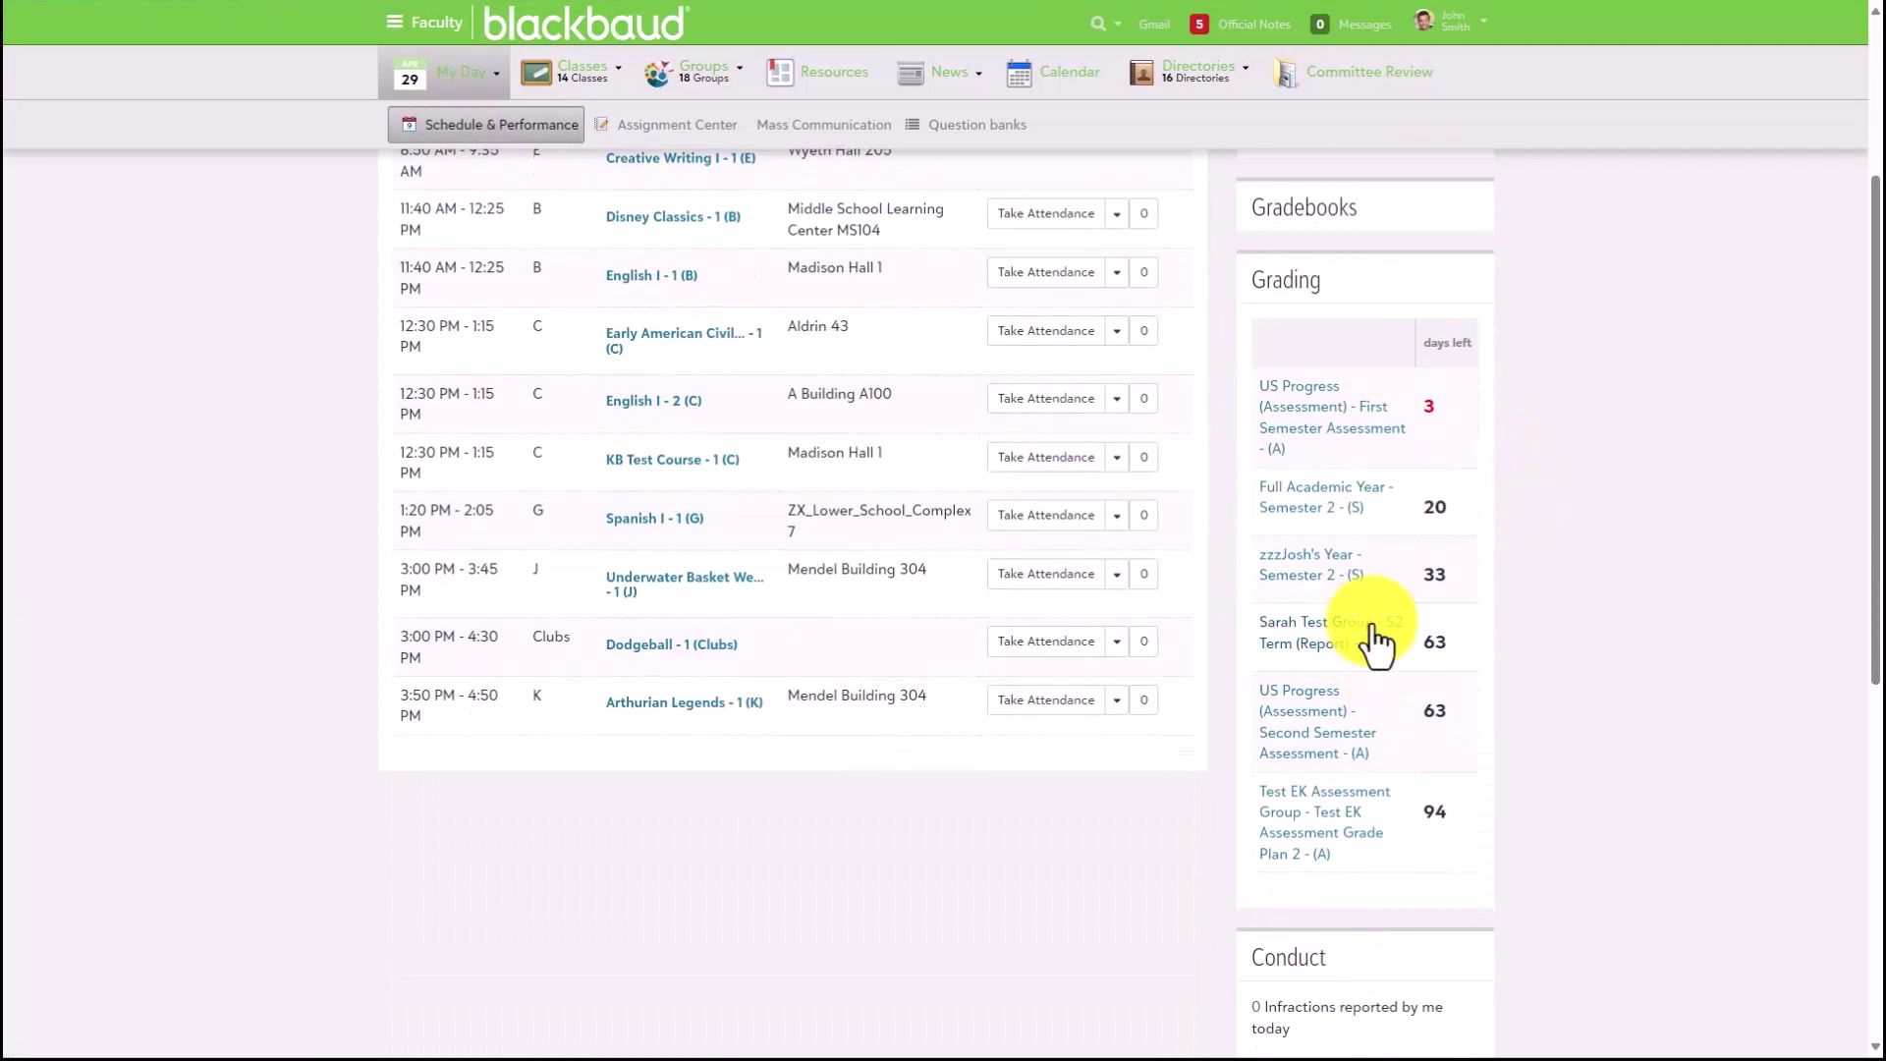
left_click(1306, 430)
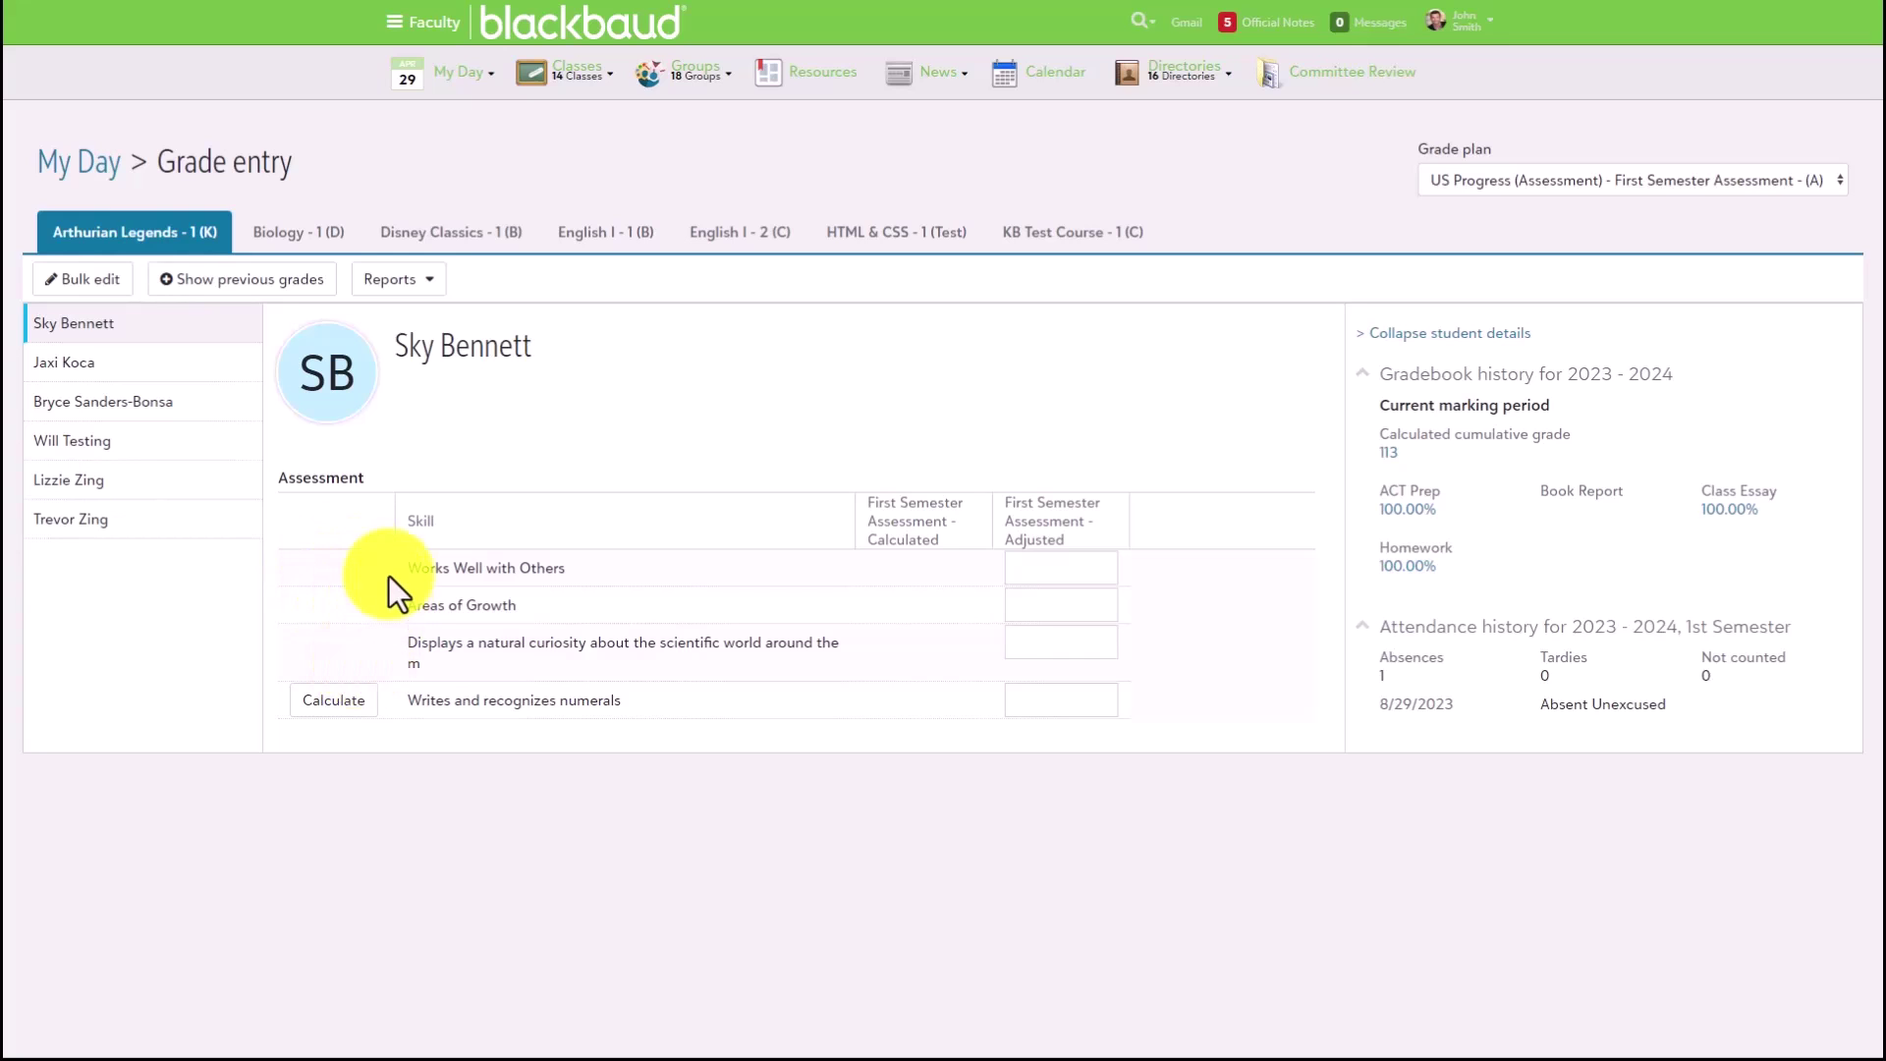
Calculate Writes and recognizes numerals for all six students from 100% of Cumulative - Skill value
left_click(324, 701)
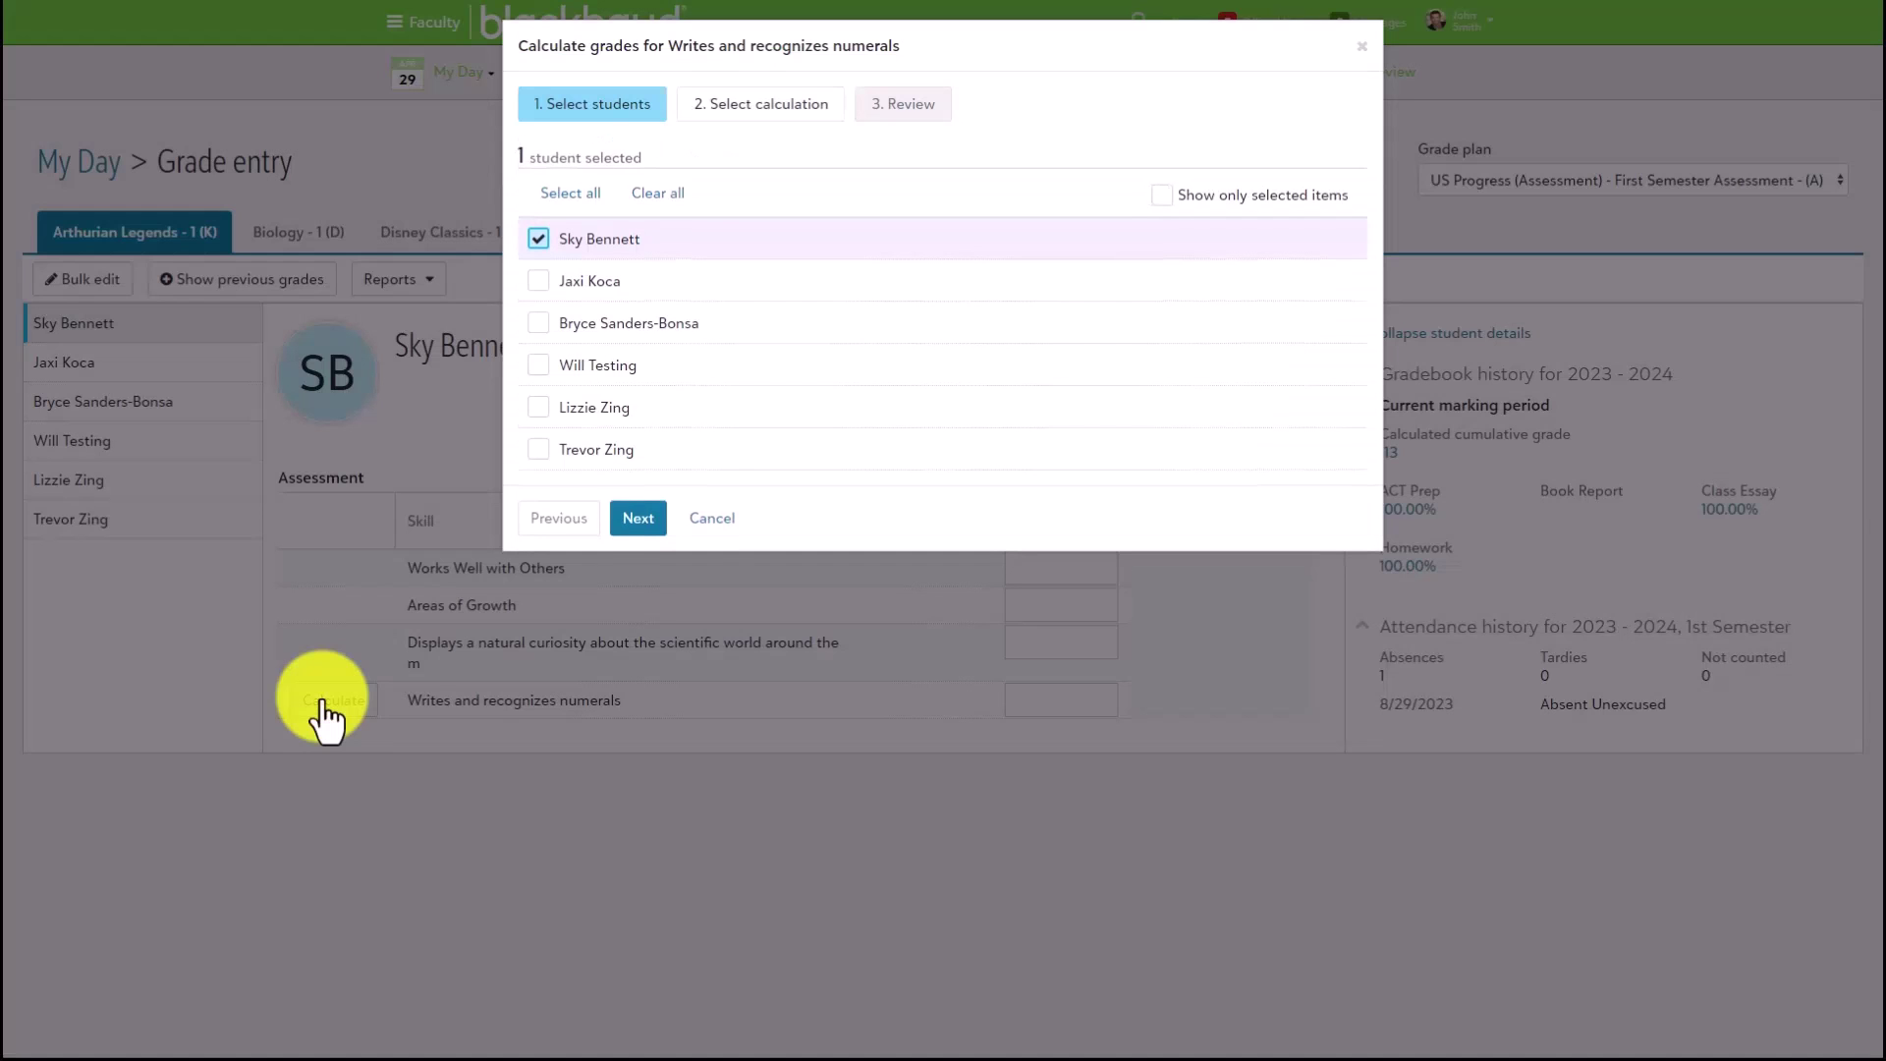
left_click(568, 195)
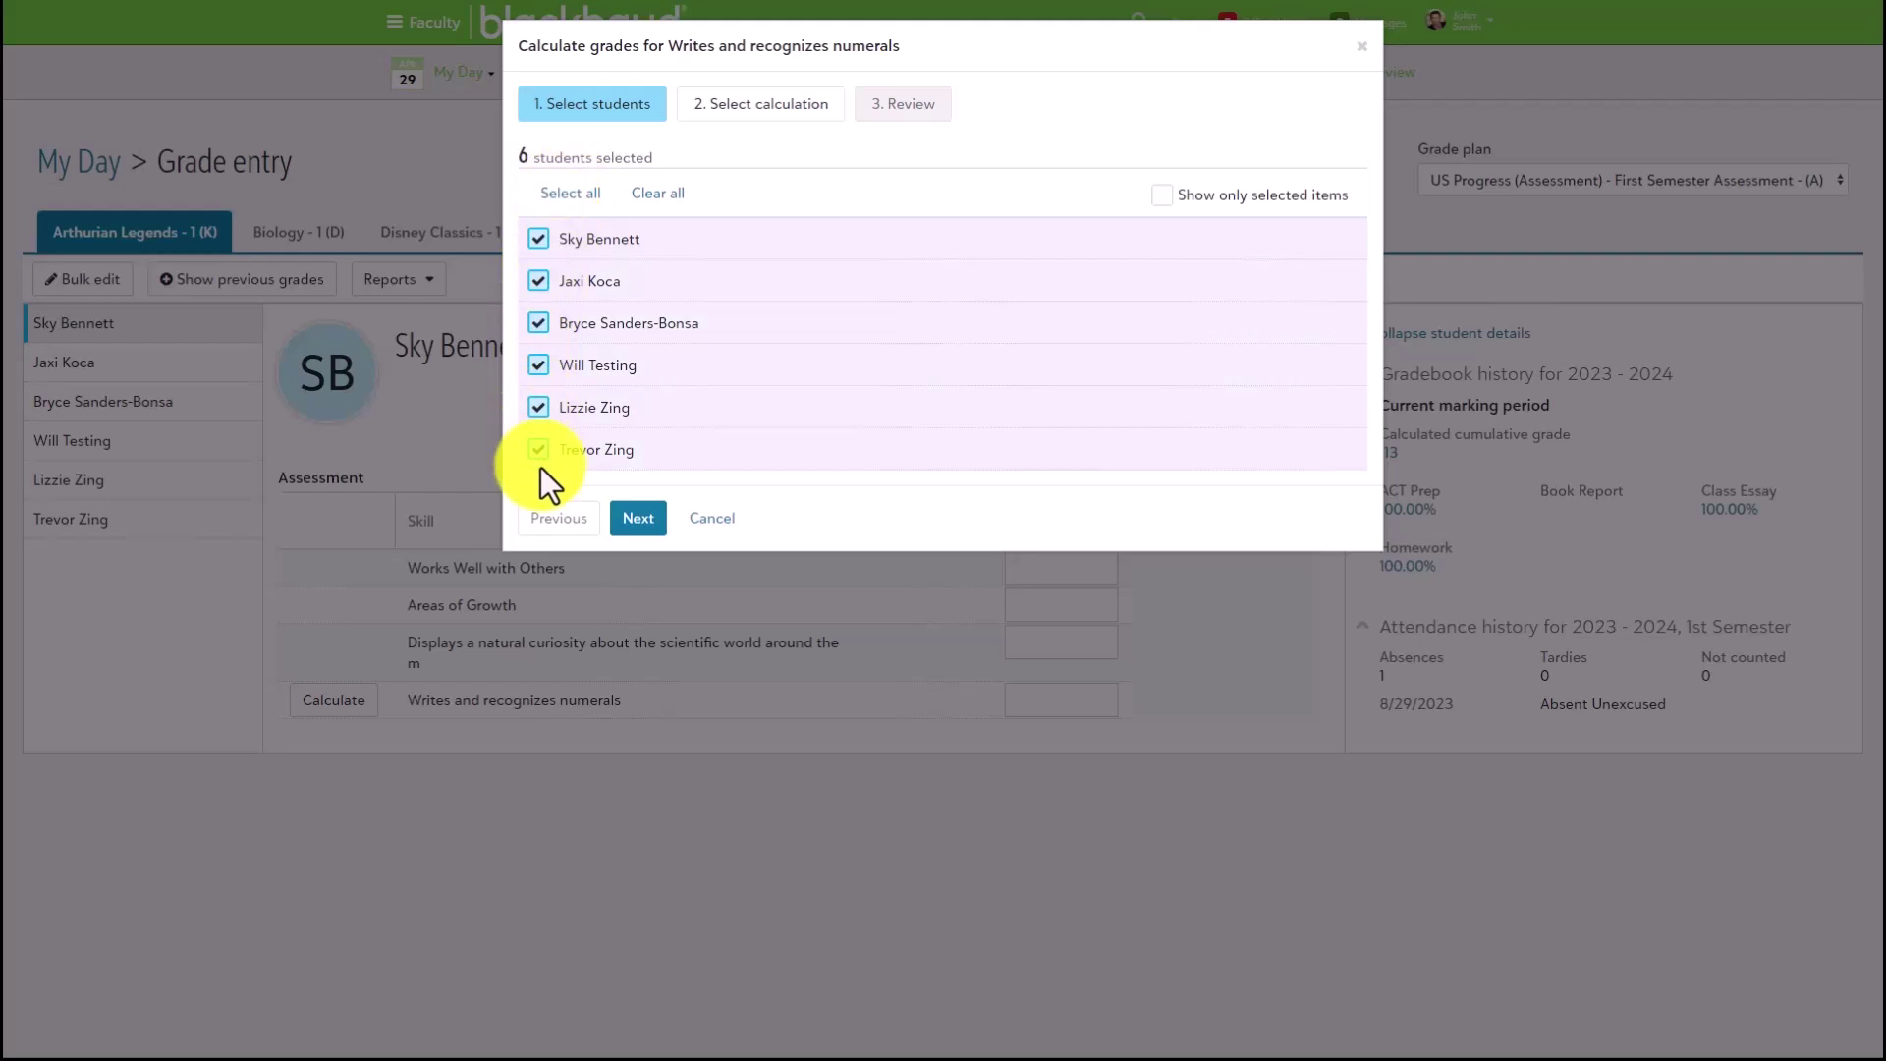
left_click(638, 520)
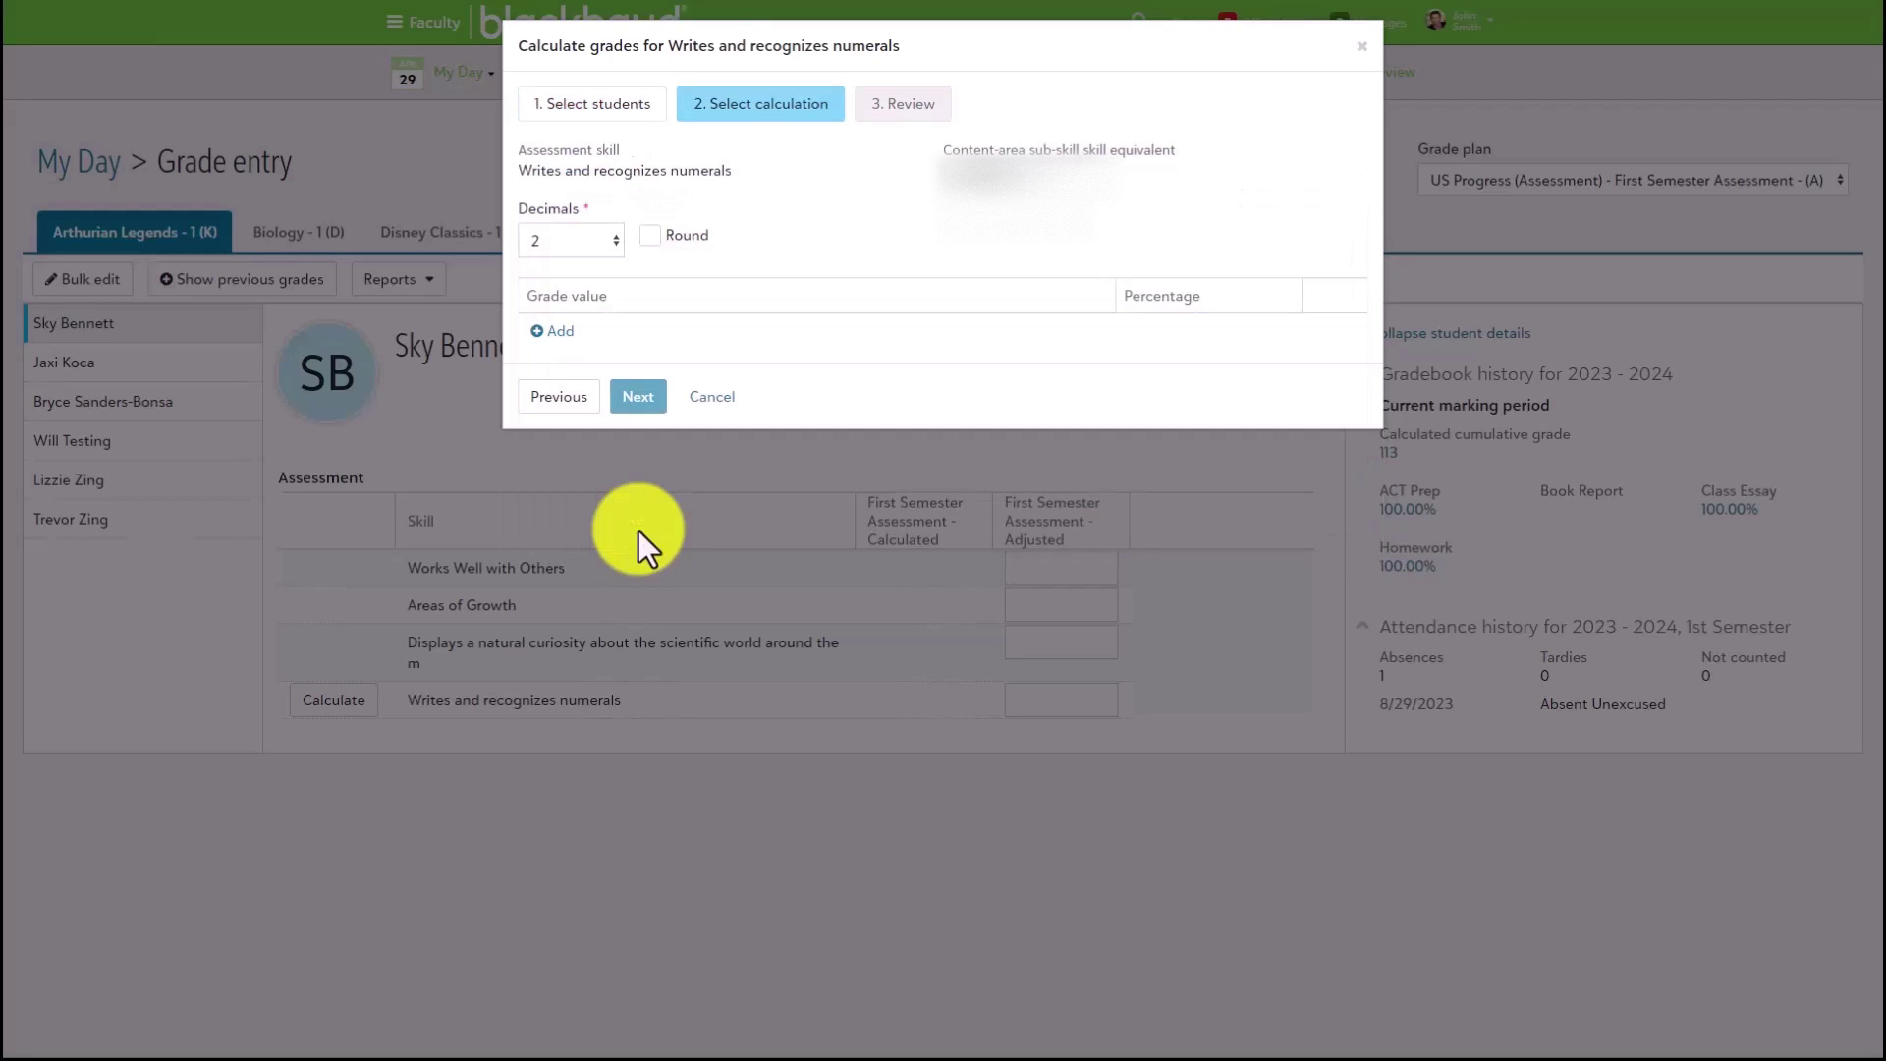
left_click(560, 339)
left_click(610, 344)
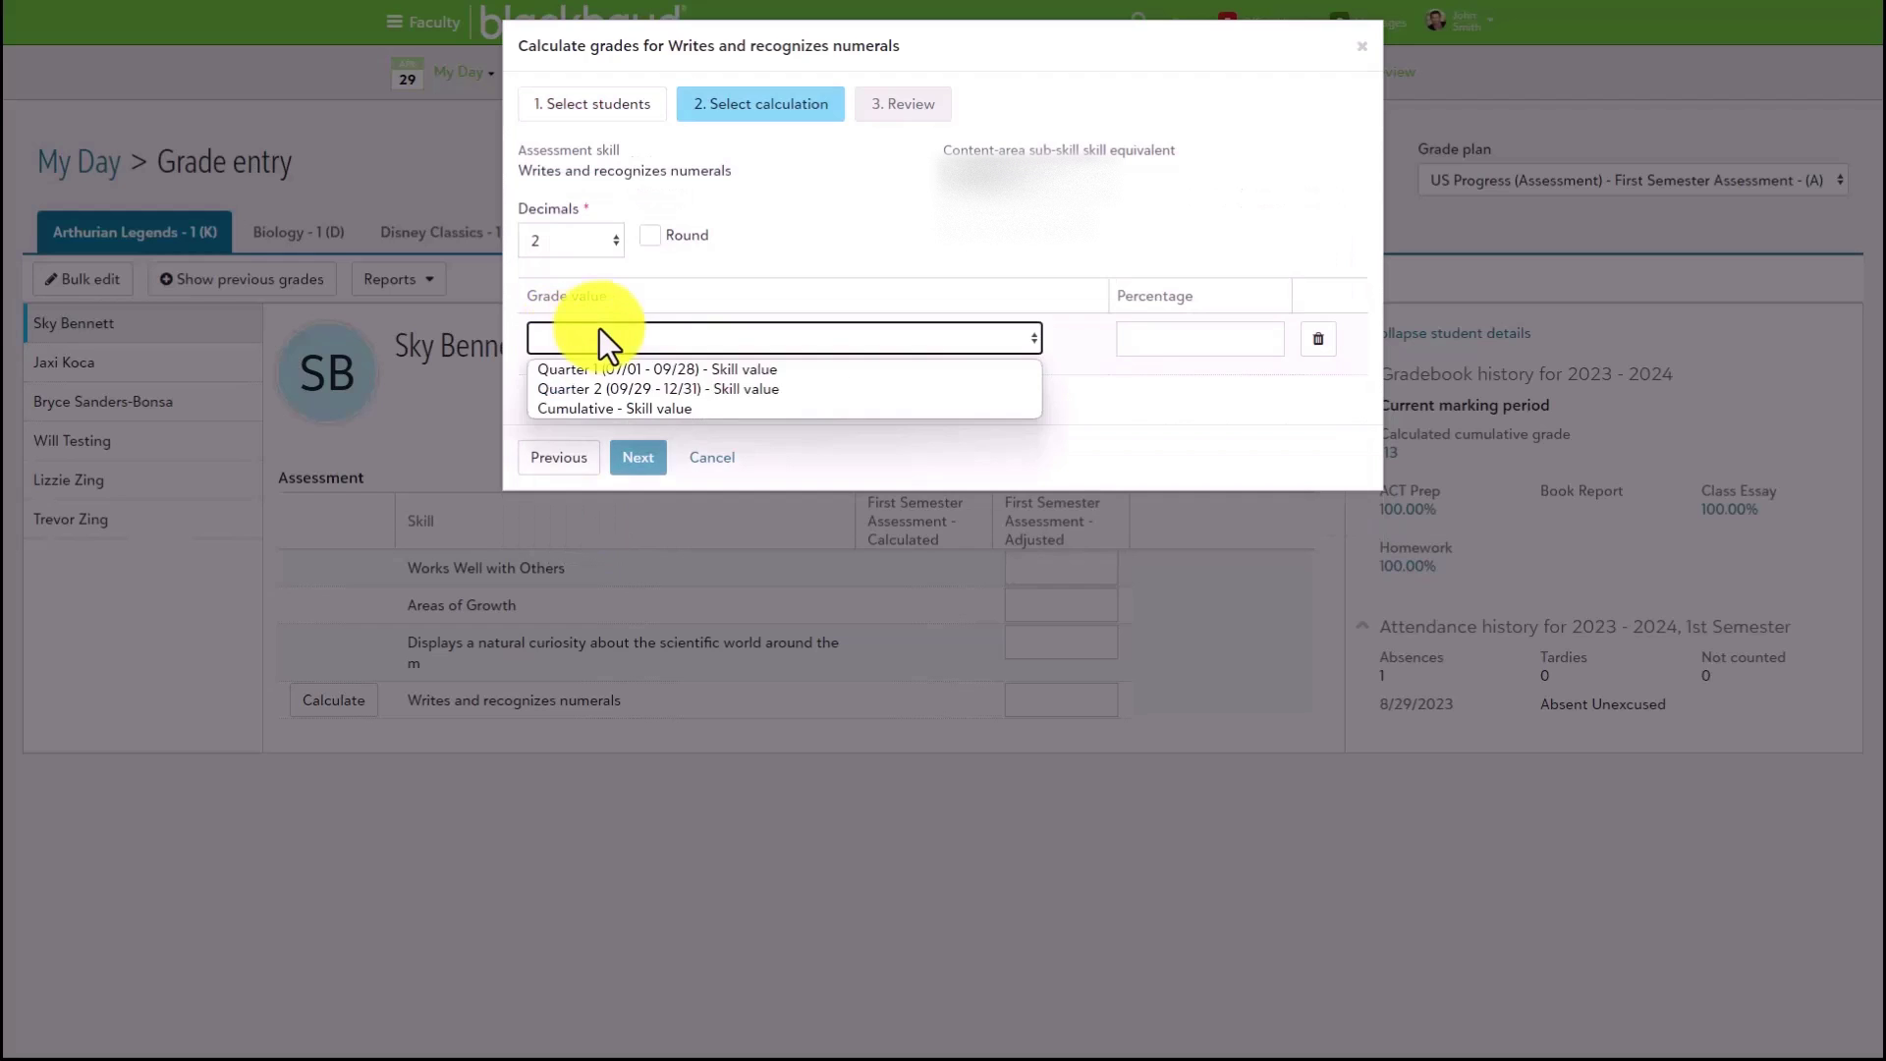
left_click(815, 422)
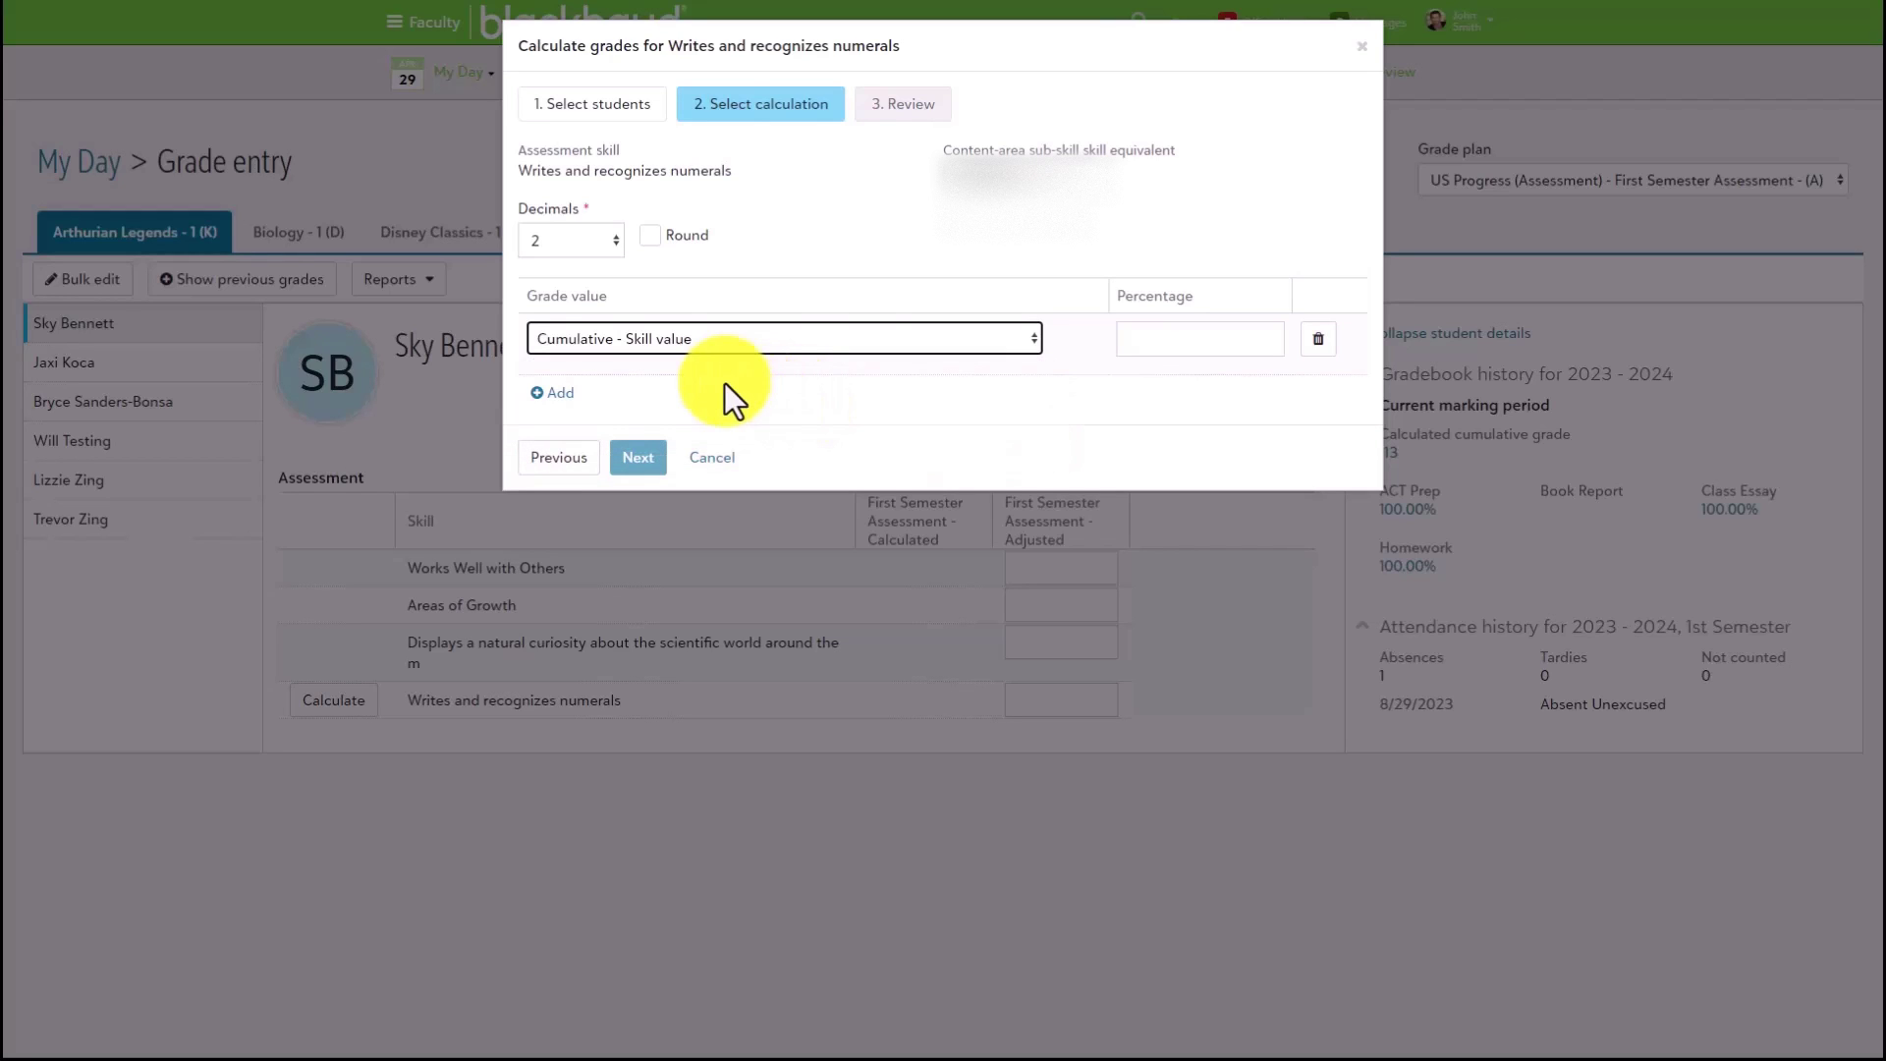
left_click(1125, 339)
type("1")
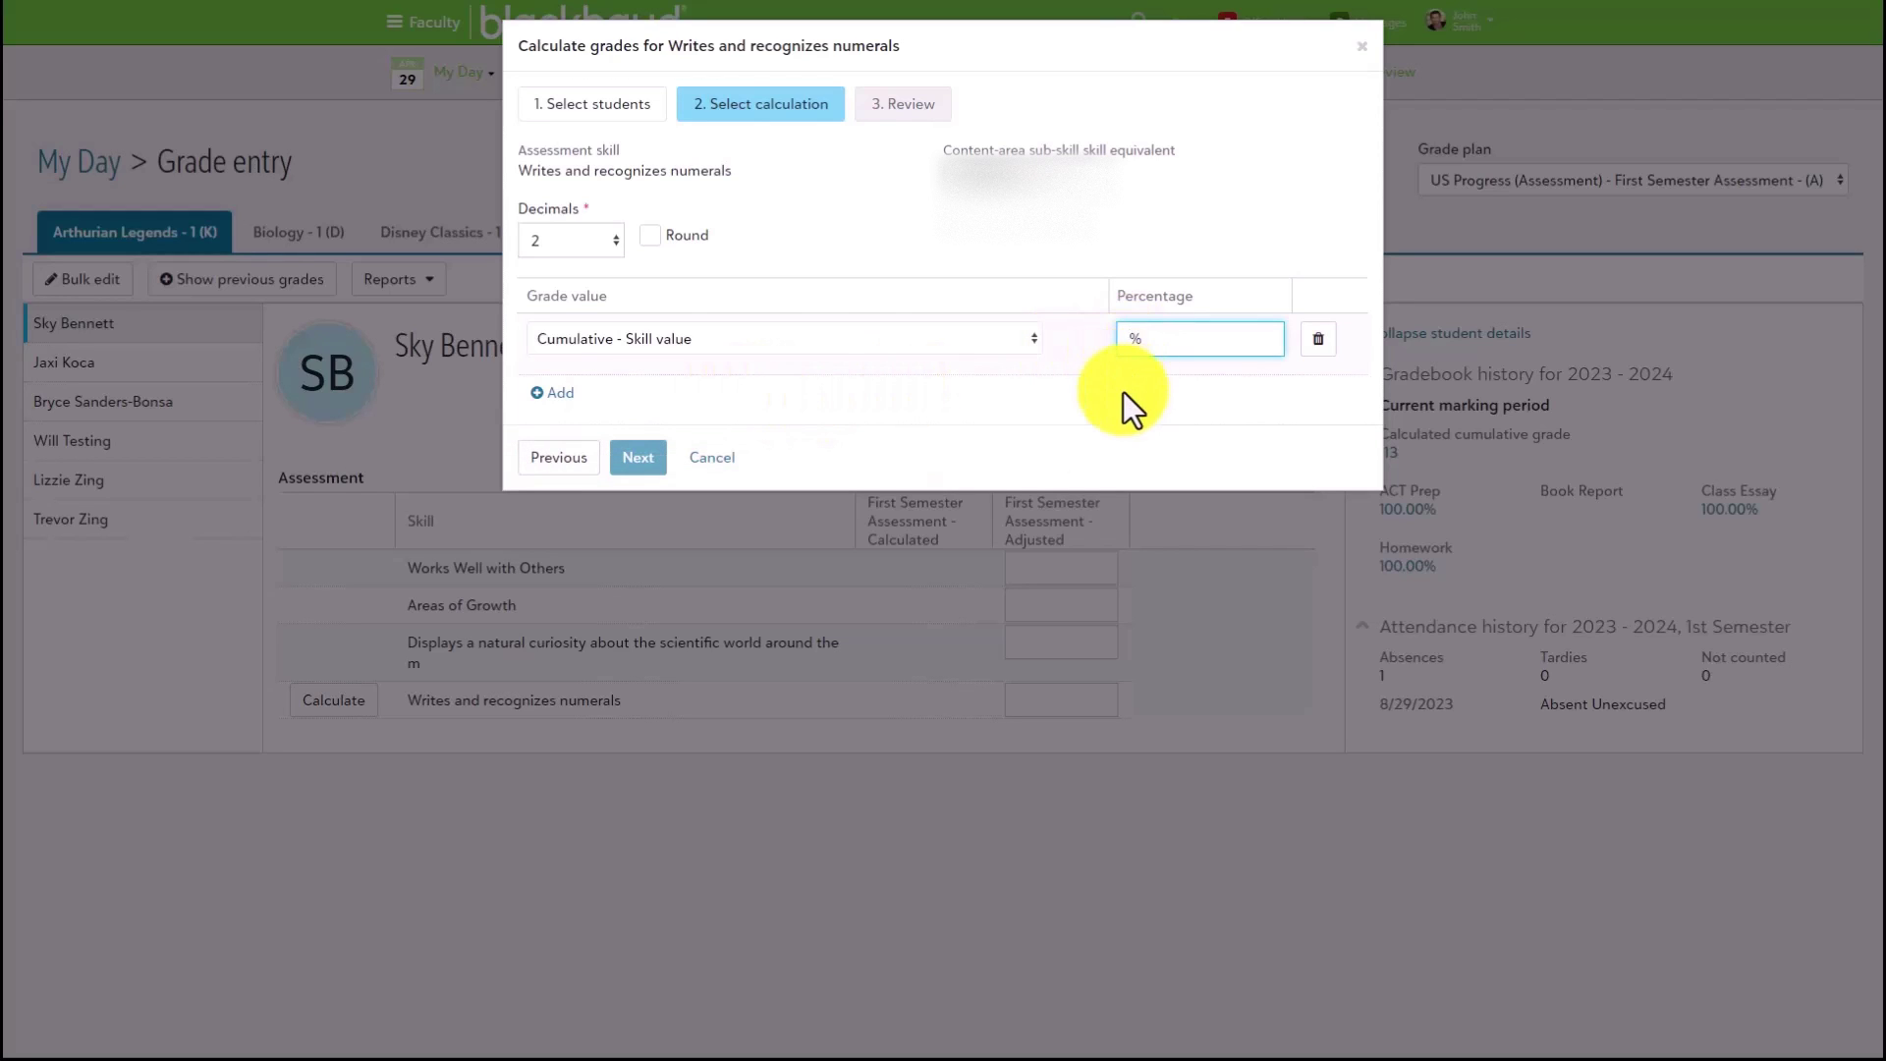
type("00")
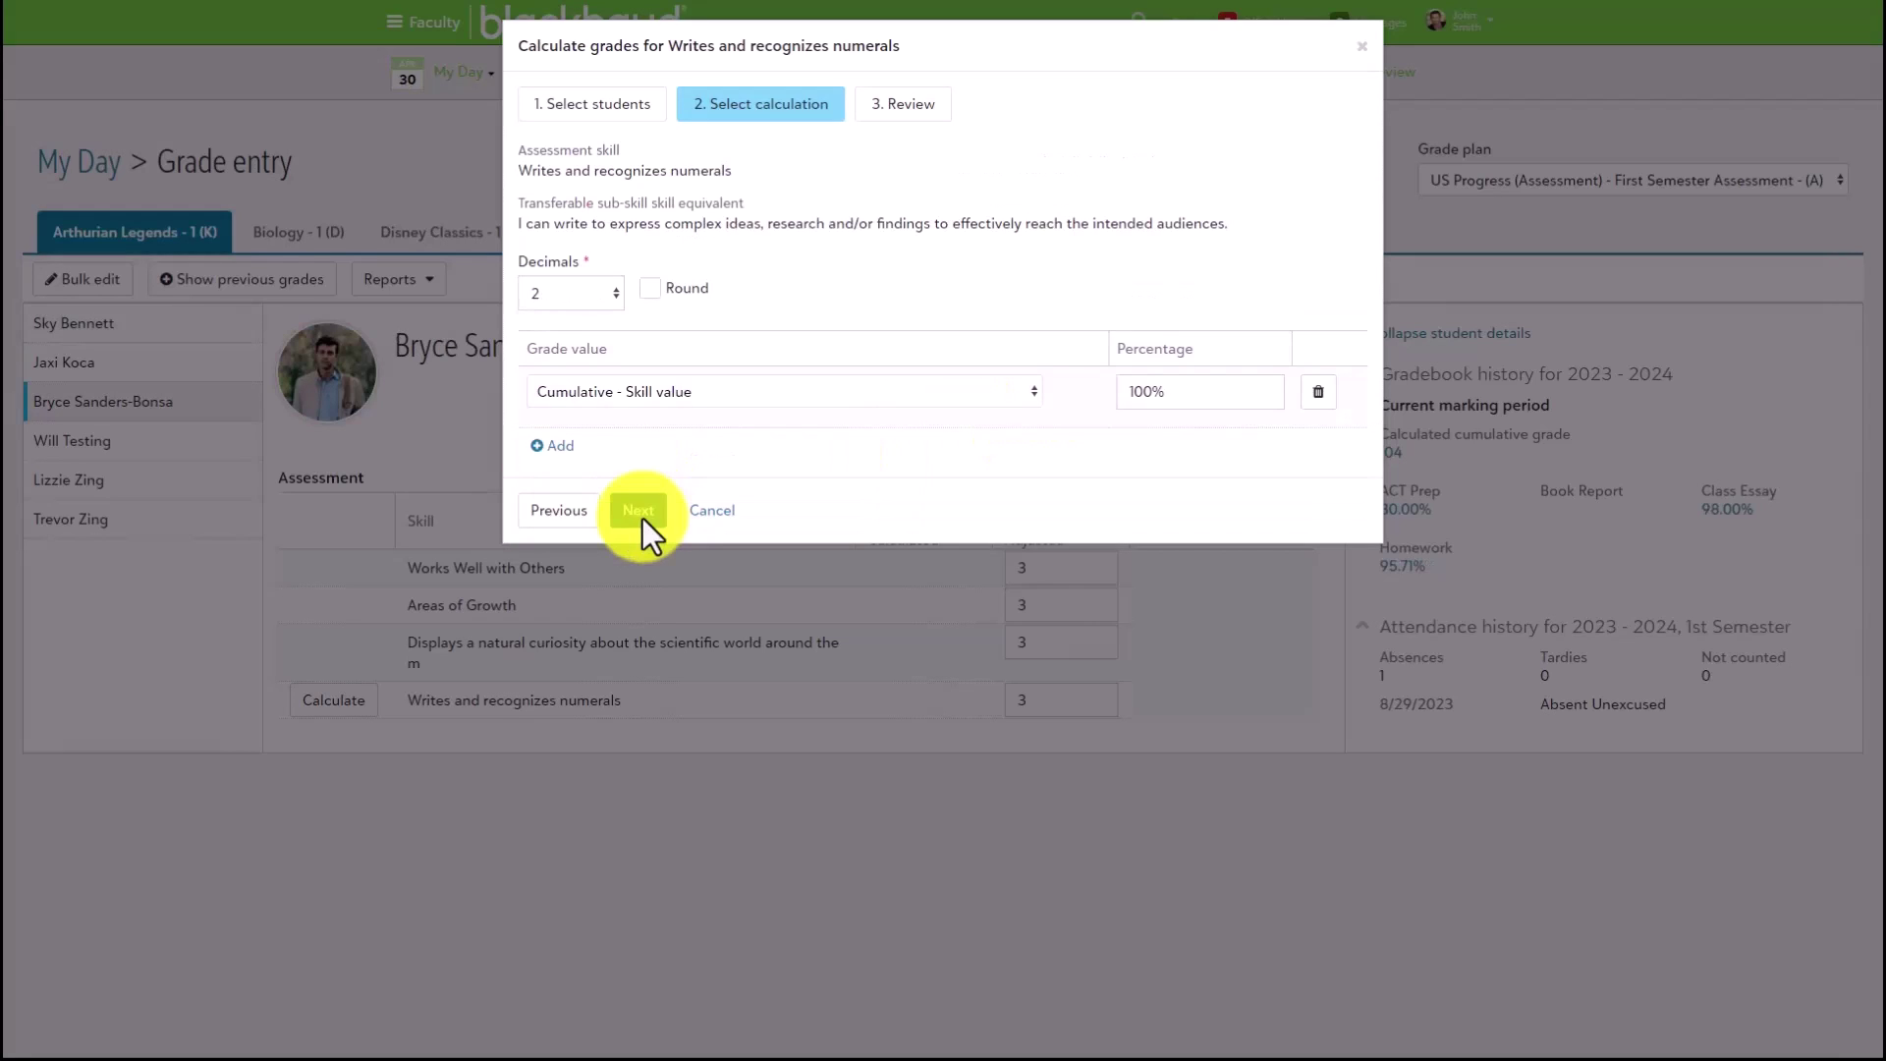
Apply the calculation so Writes and recognizes numerals gets a calculated grade of 4, then check its Adjusted grade
left_click(642, 517)
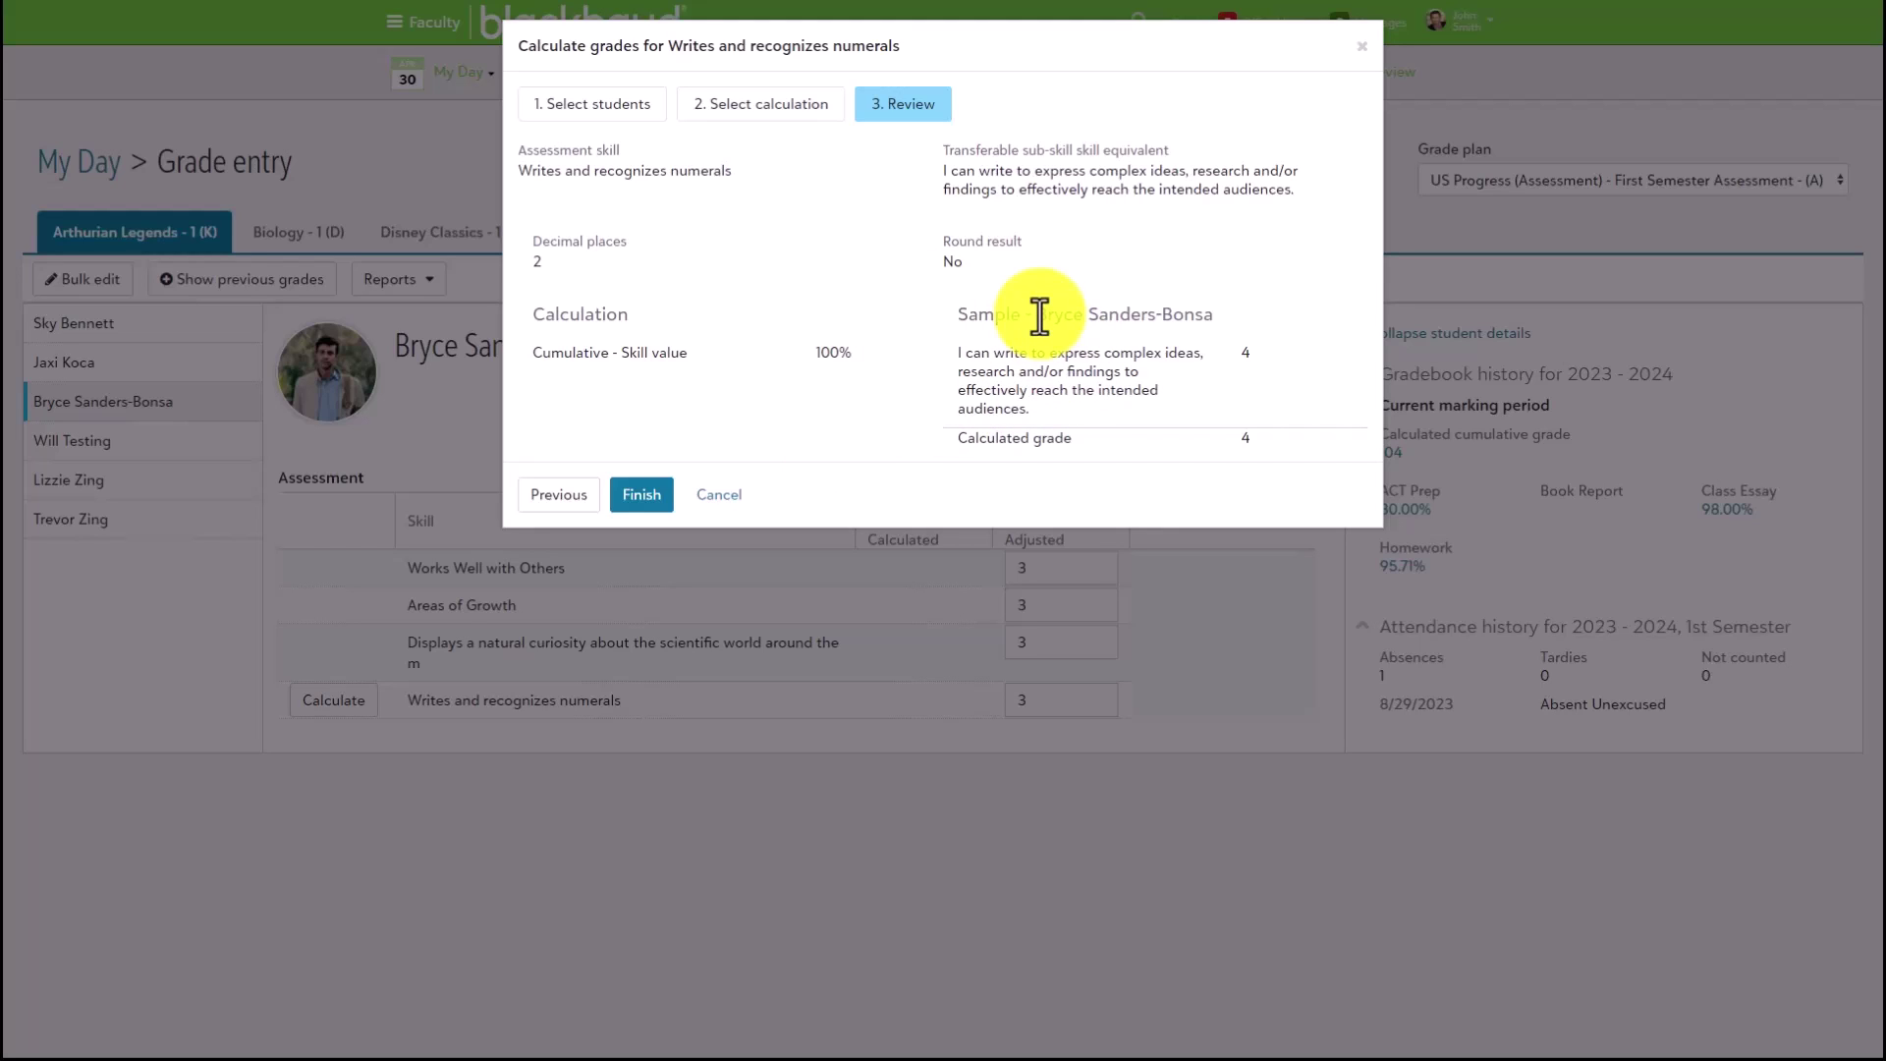
left_click_drag(1039, 315, 1208, 315)
left_click(1198, 343)
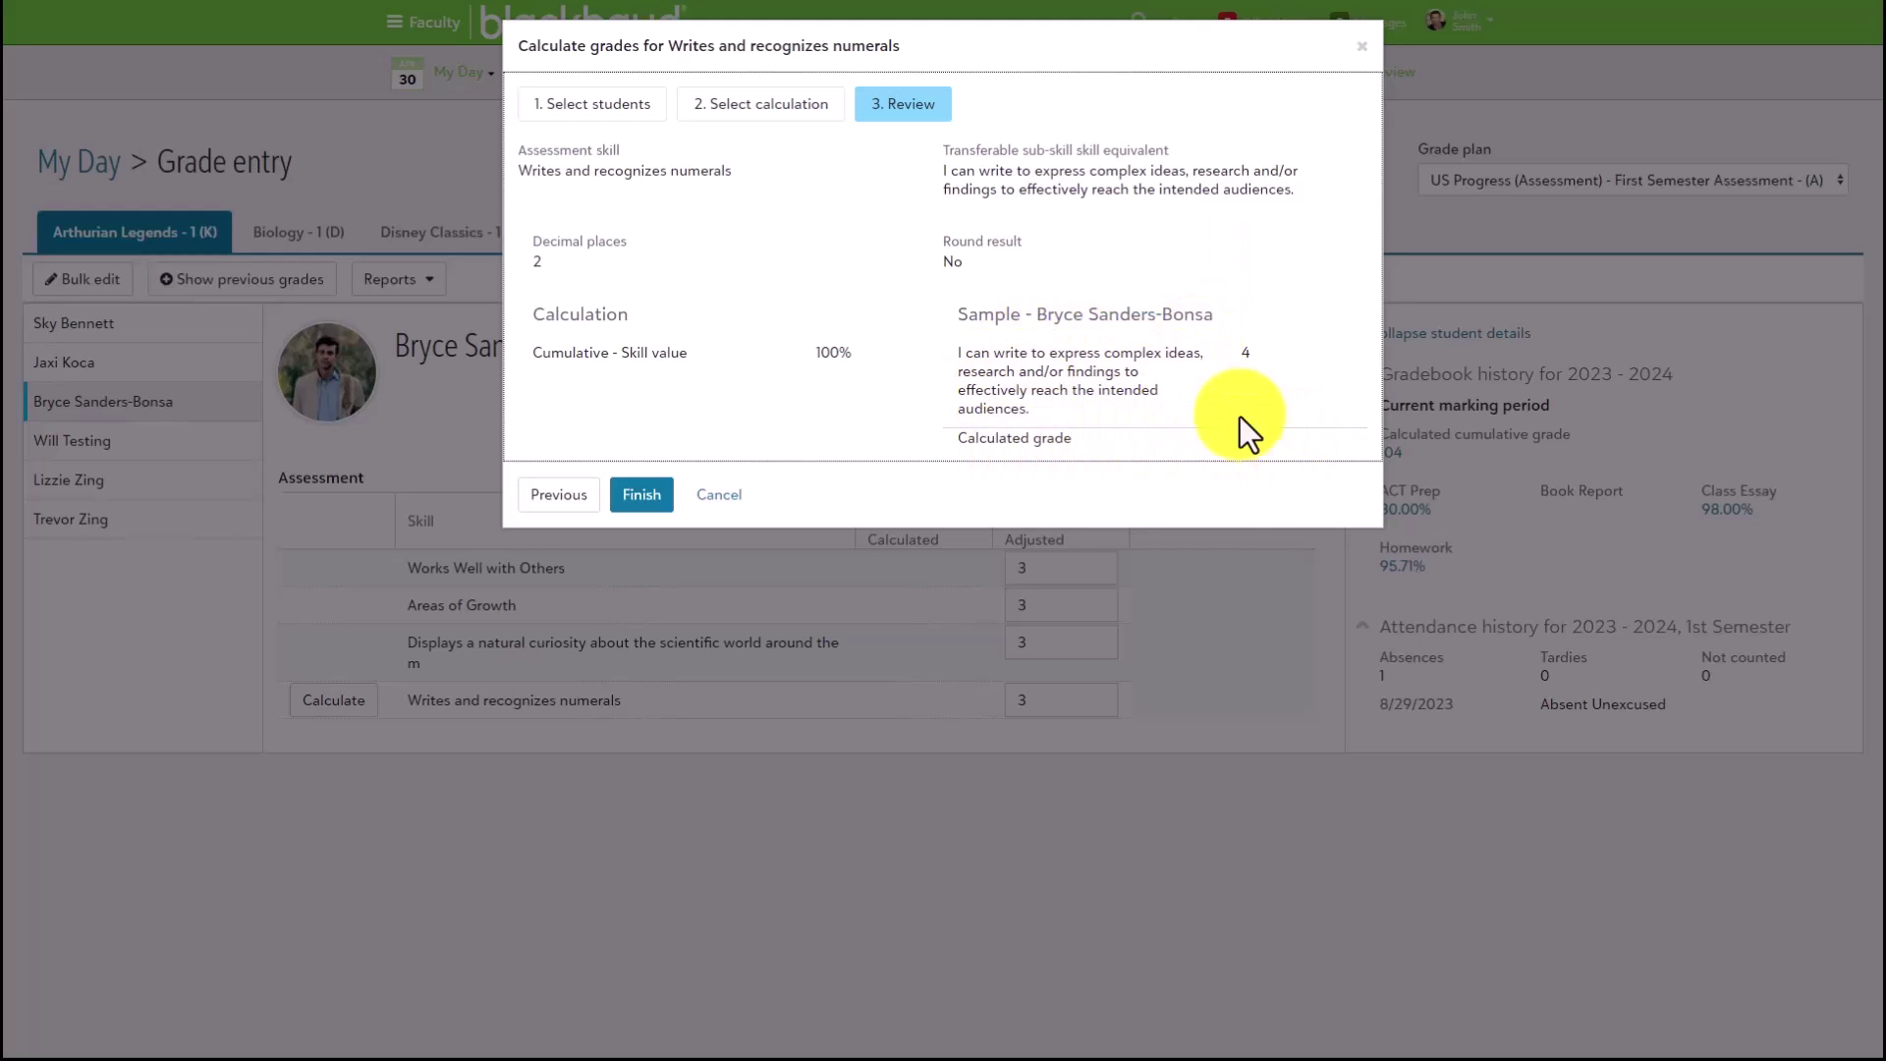
left_click(648, 496)
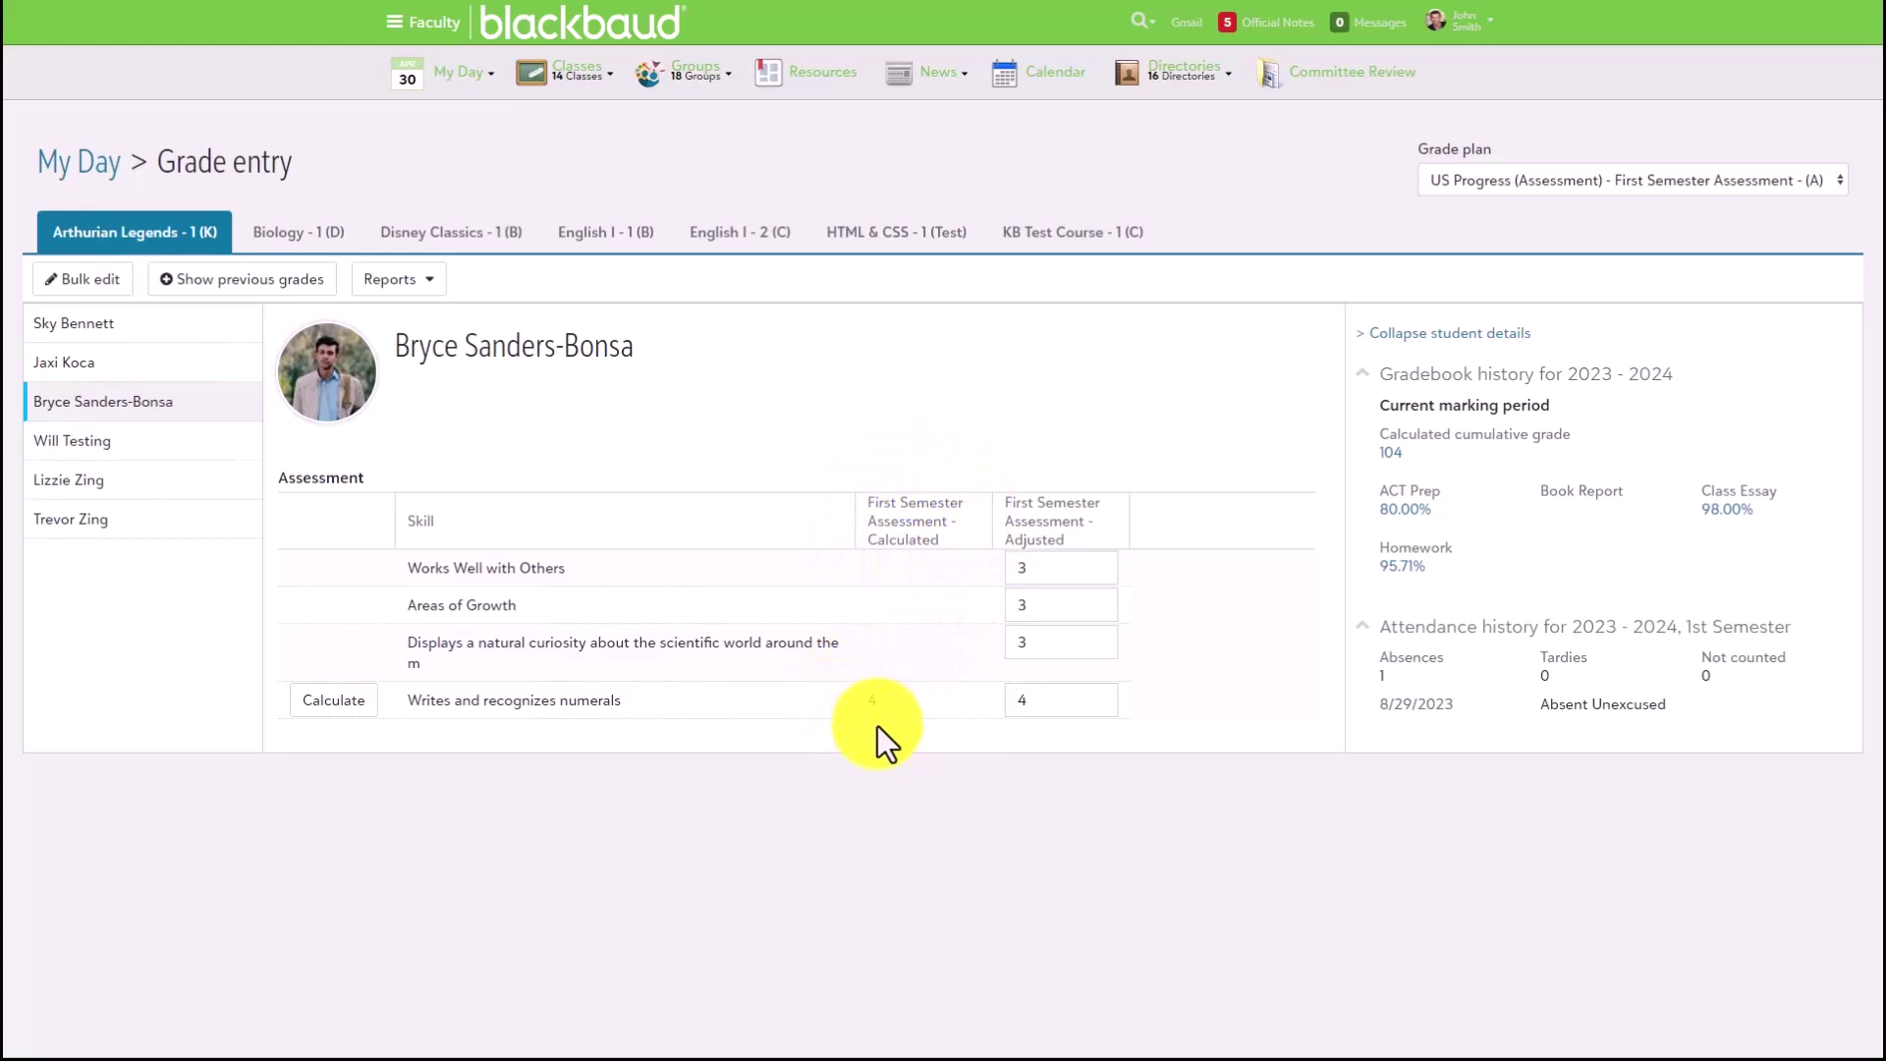
left_click(1053, 699)
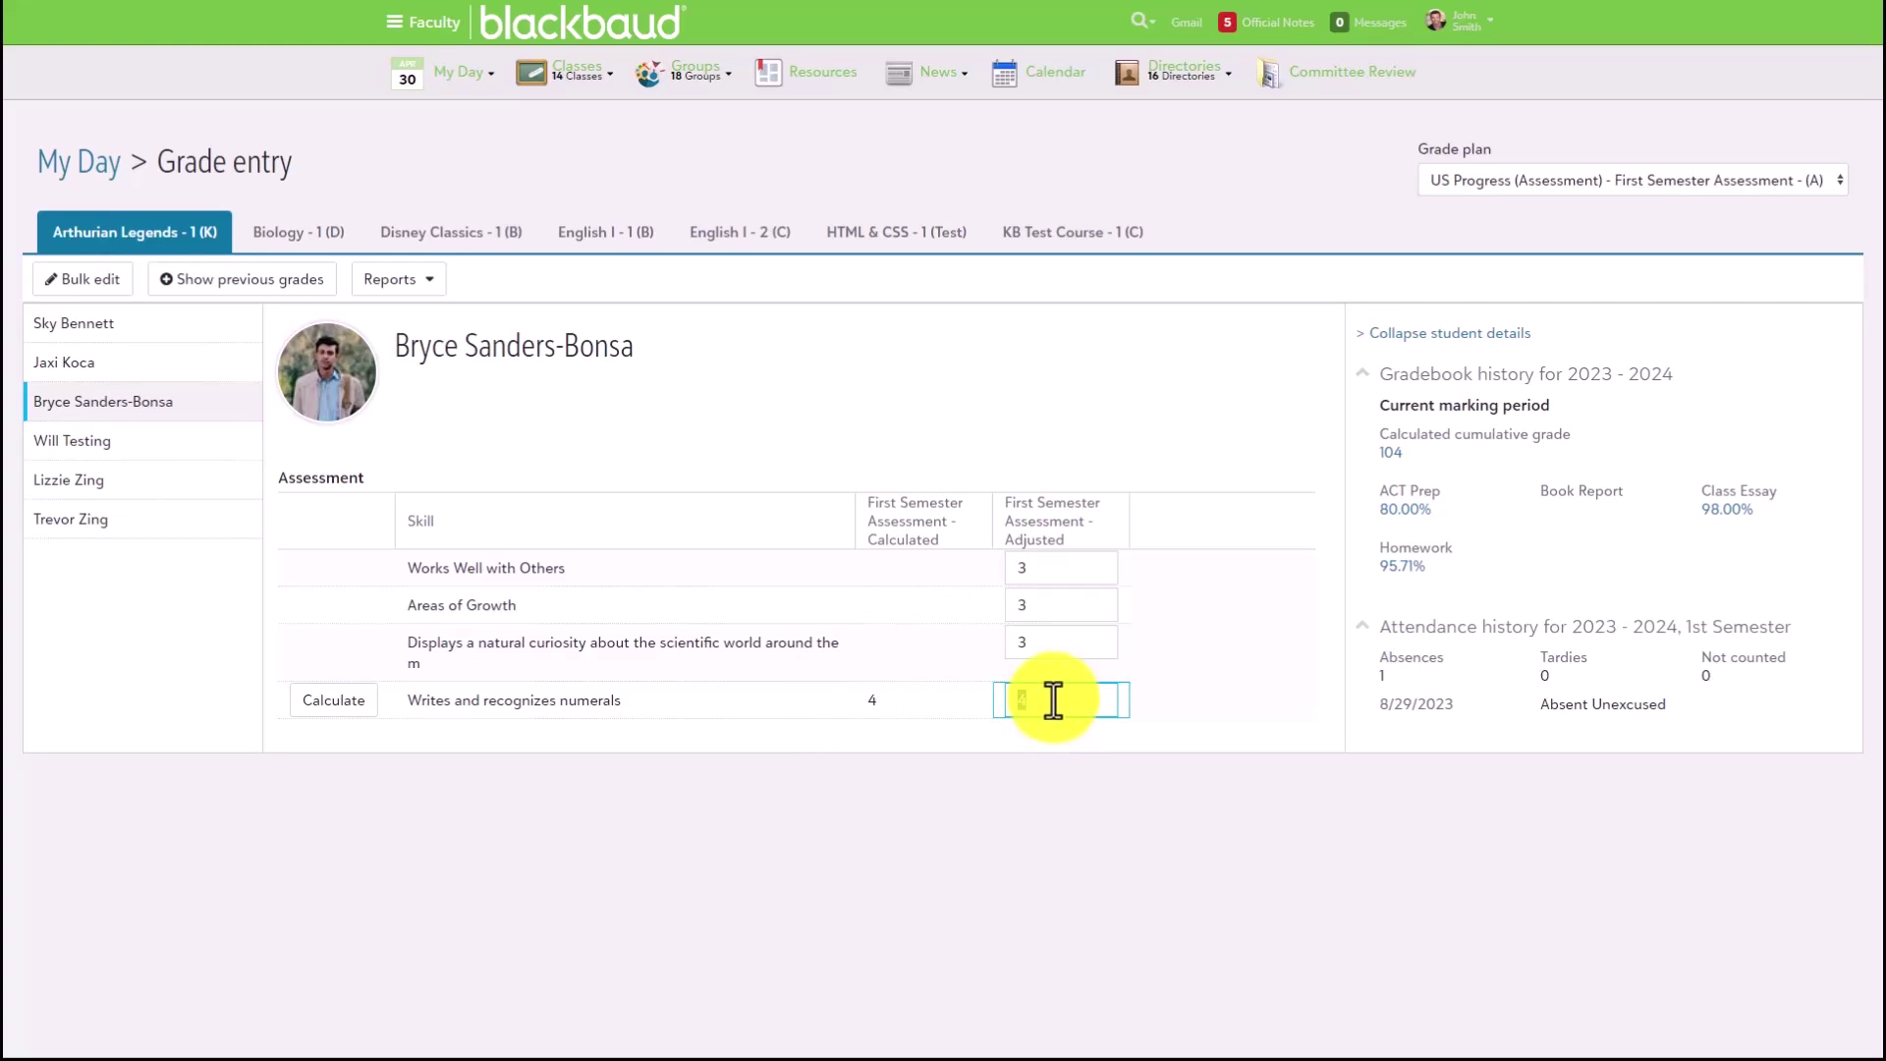